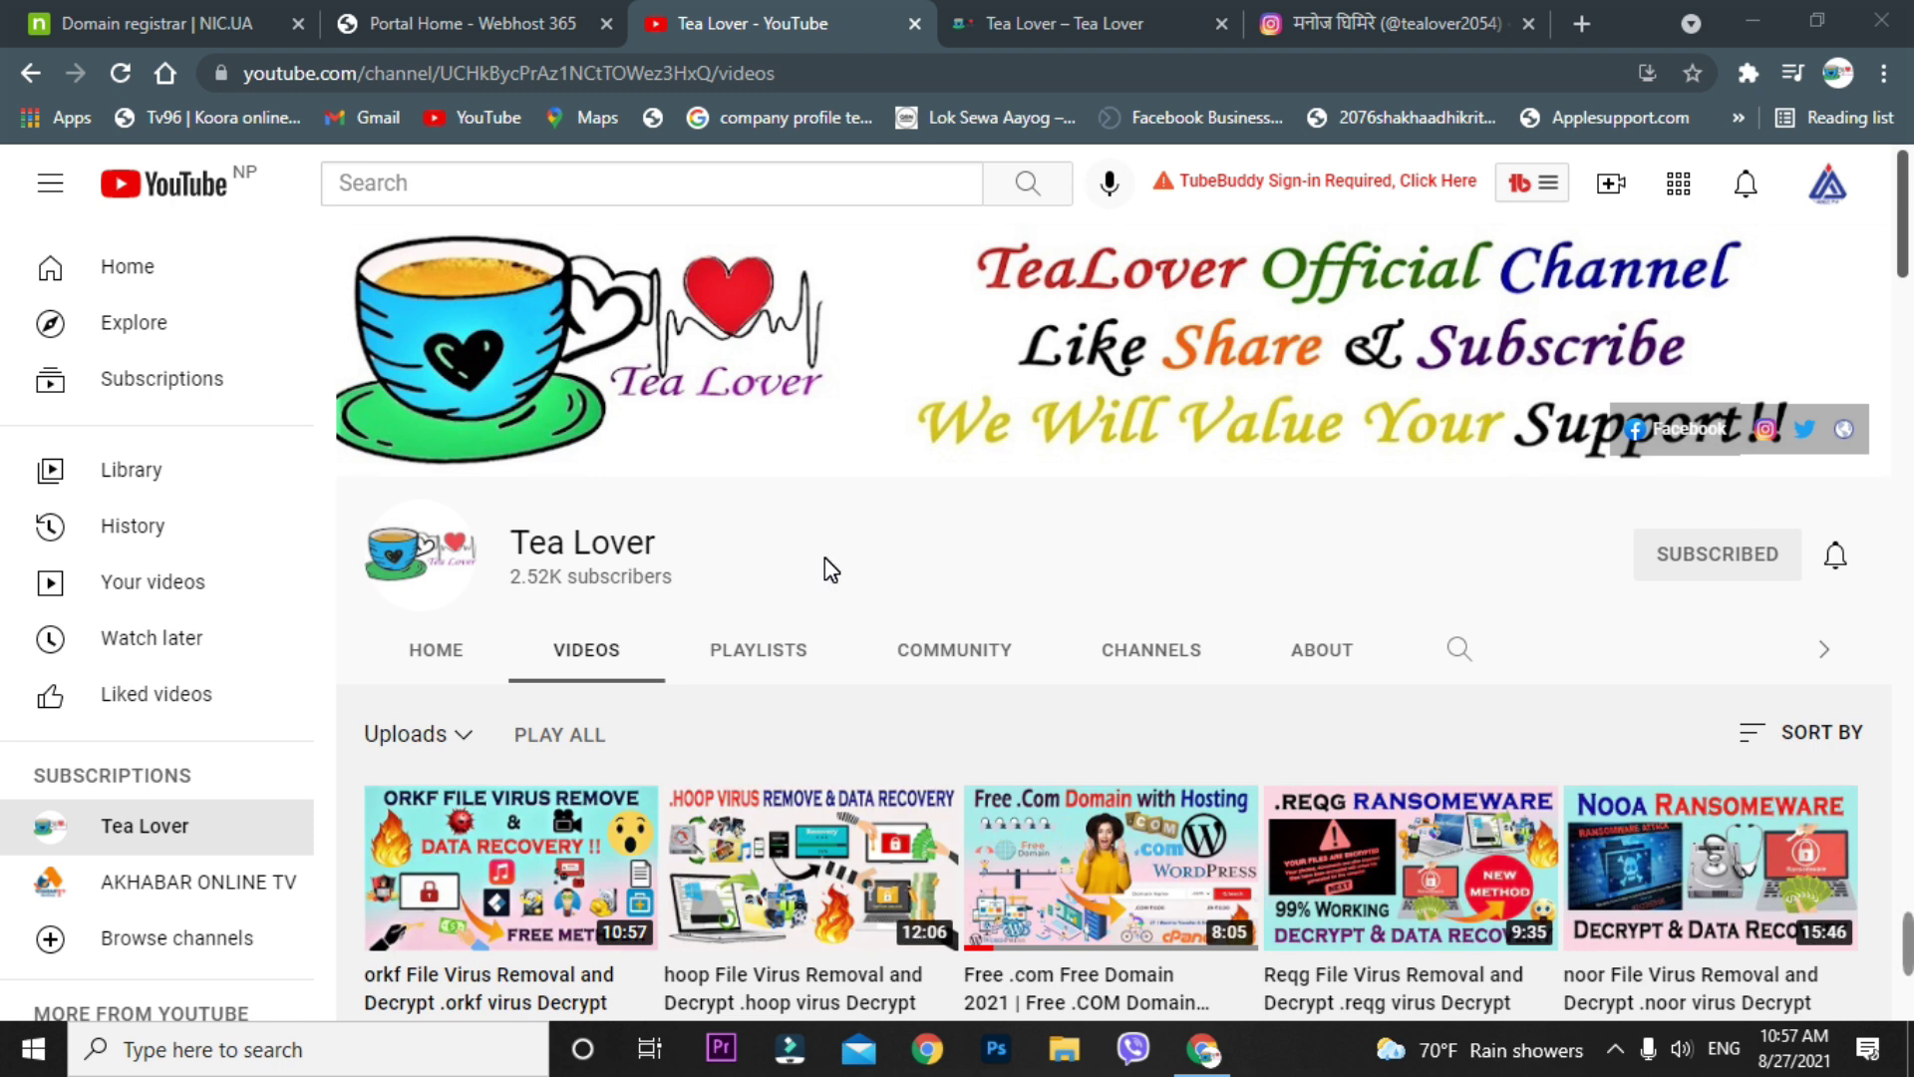
- Scroll through the current page to review the Tea Lover content
scroll(824, 558, "down", 4)
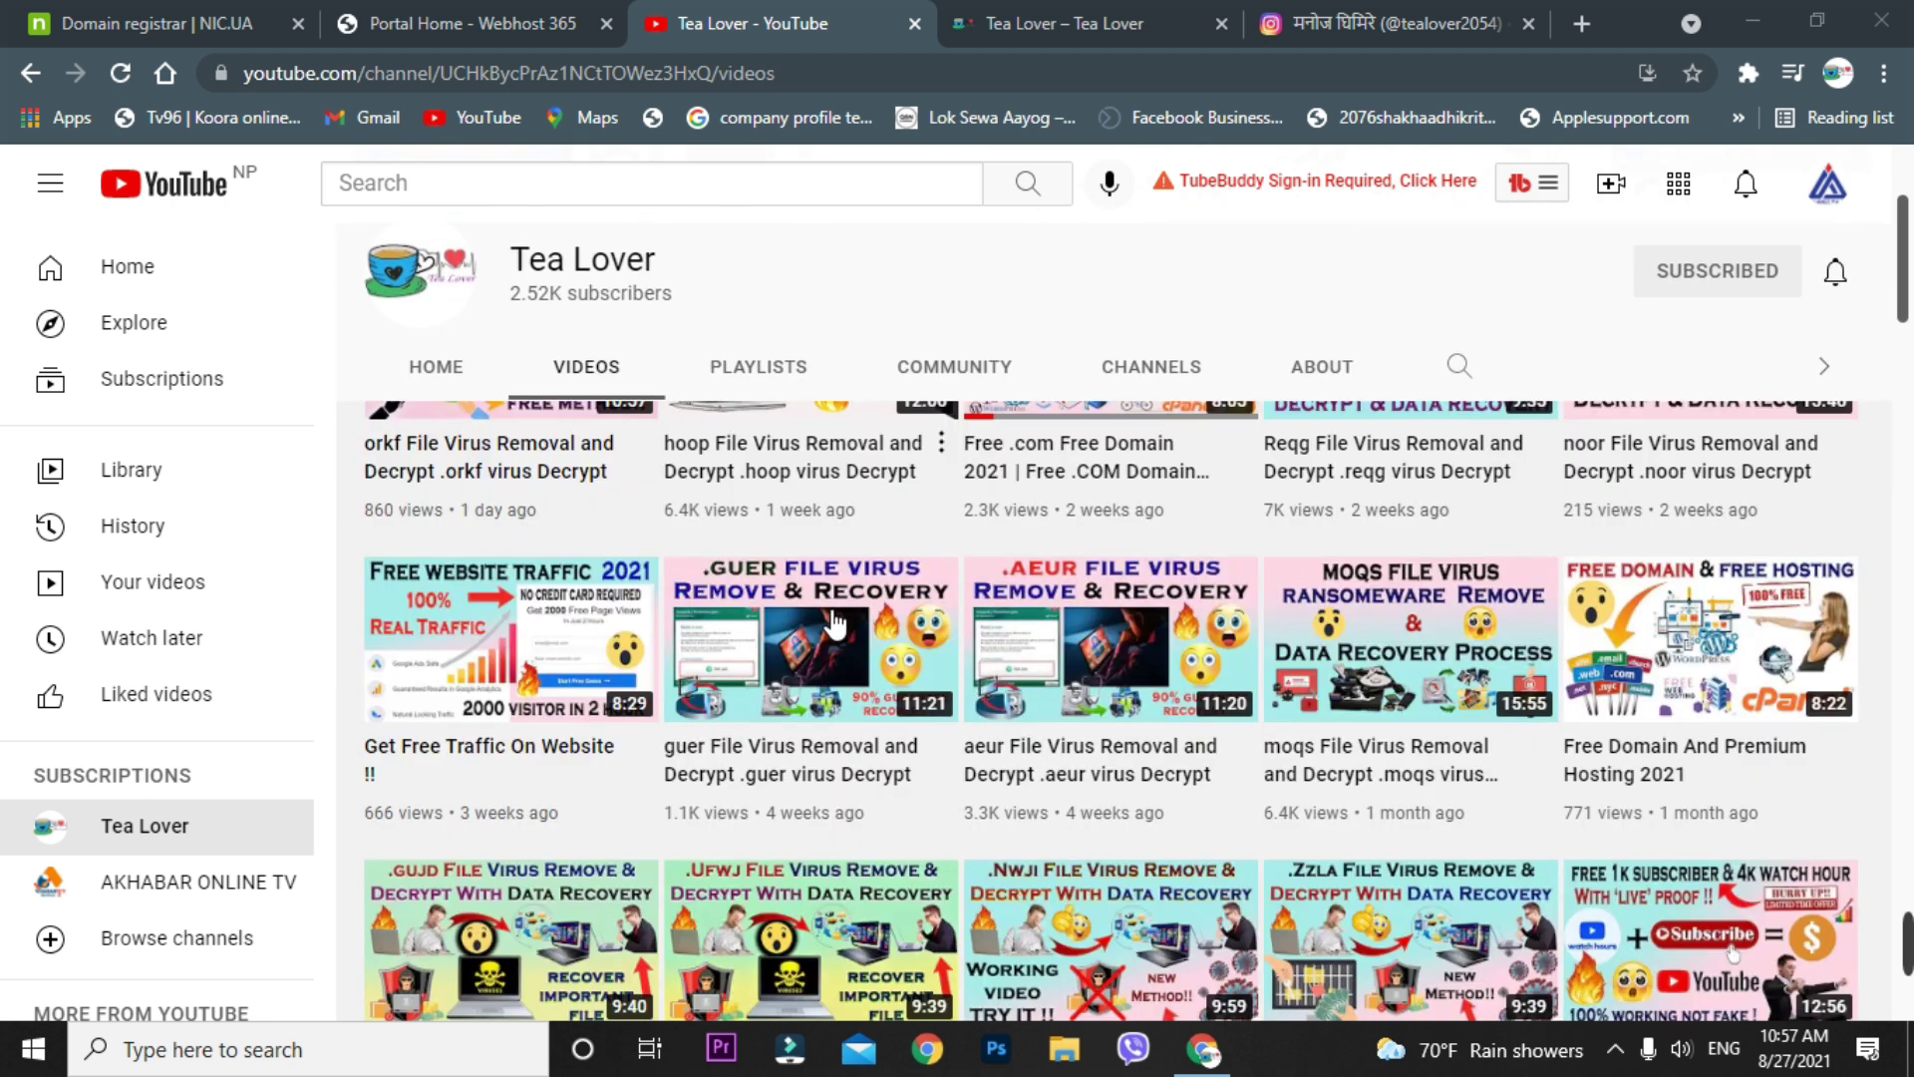
scroll(846, 758, "up", 2)
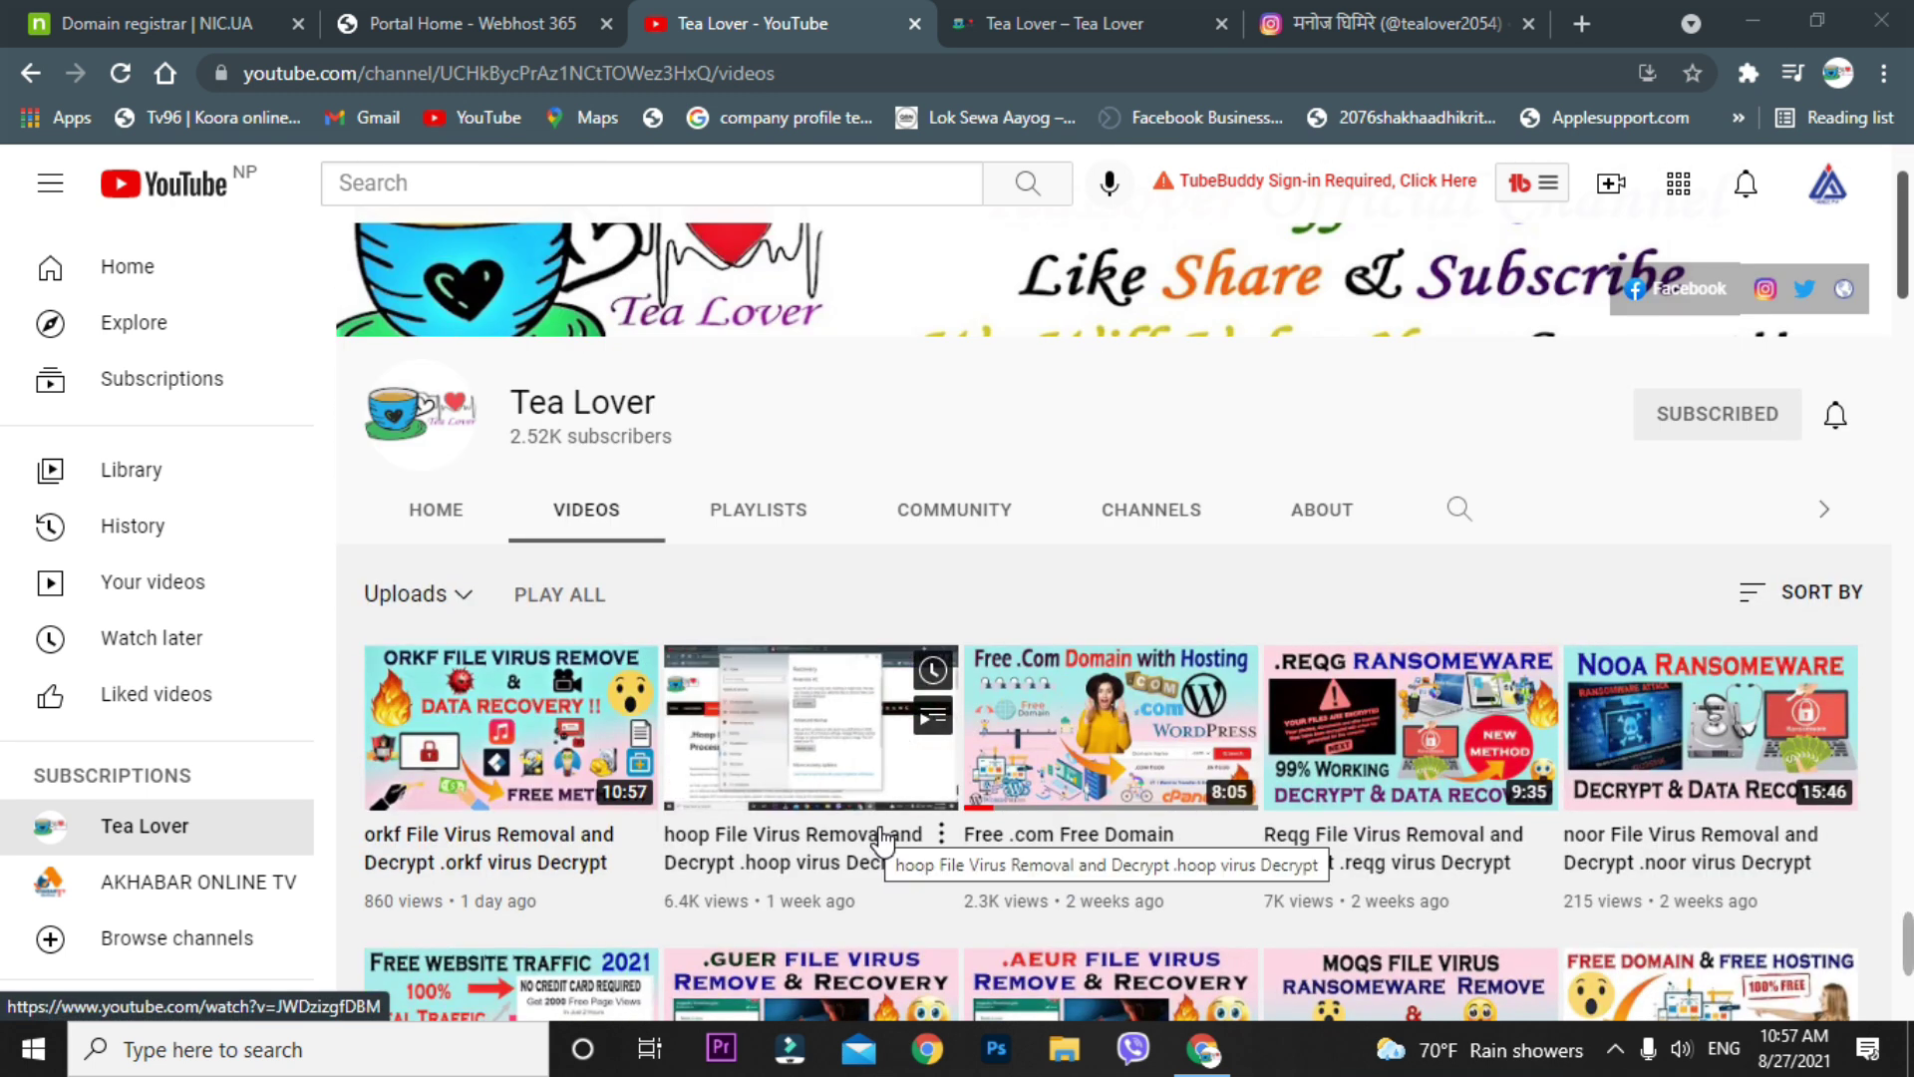
scroll(881, 841, "down", 1)
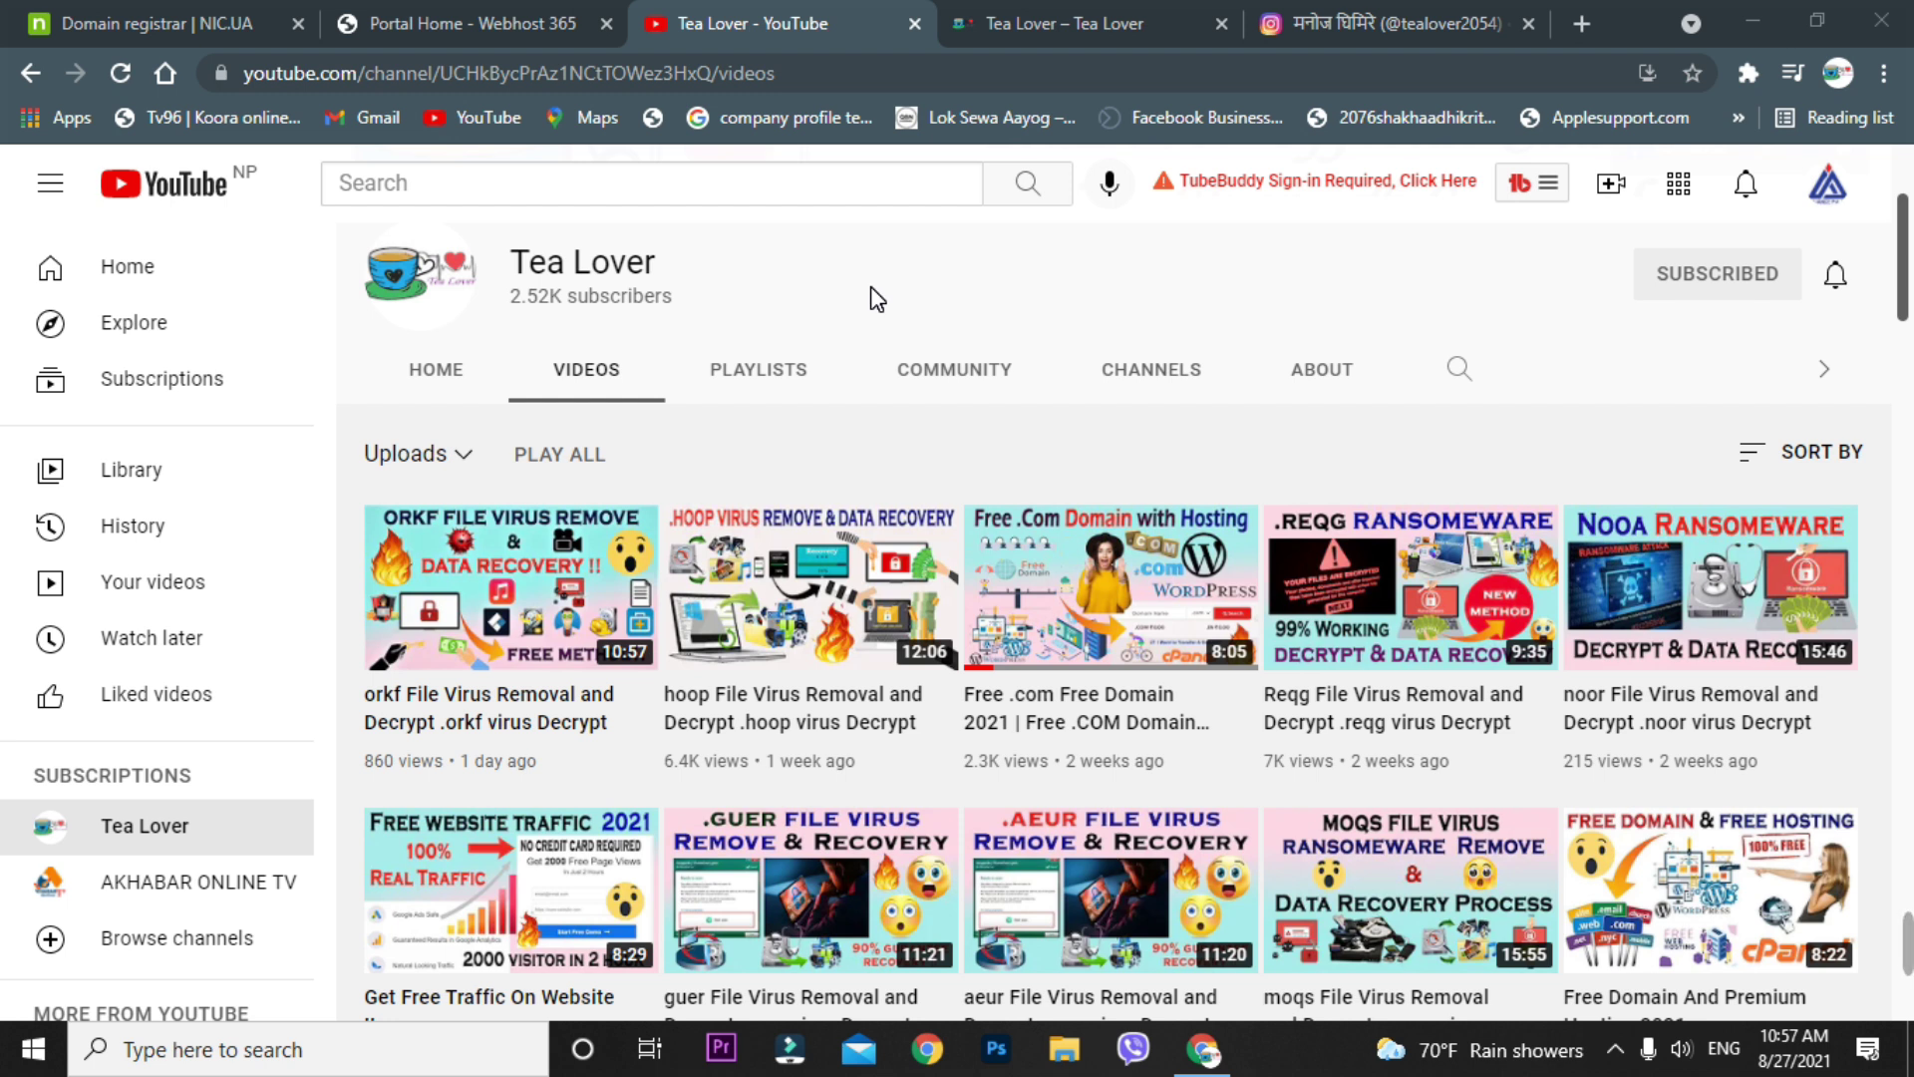
scroll(1007, 648, "down", 1)
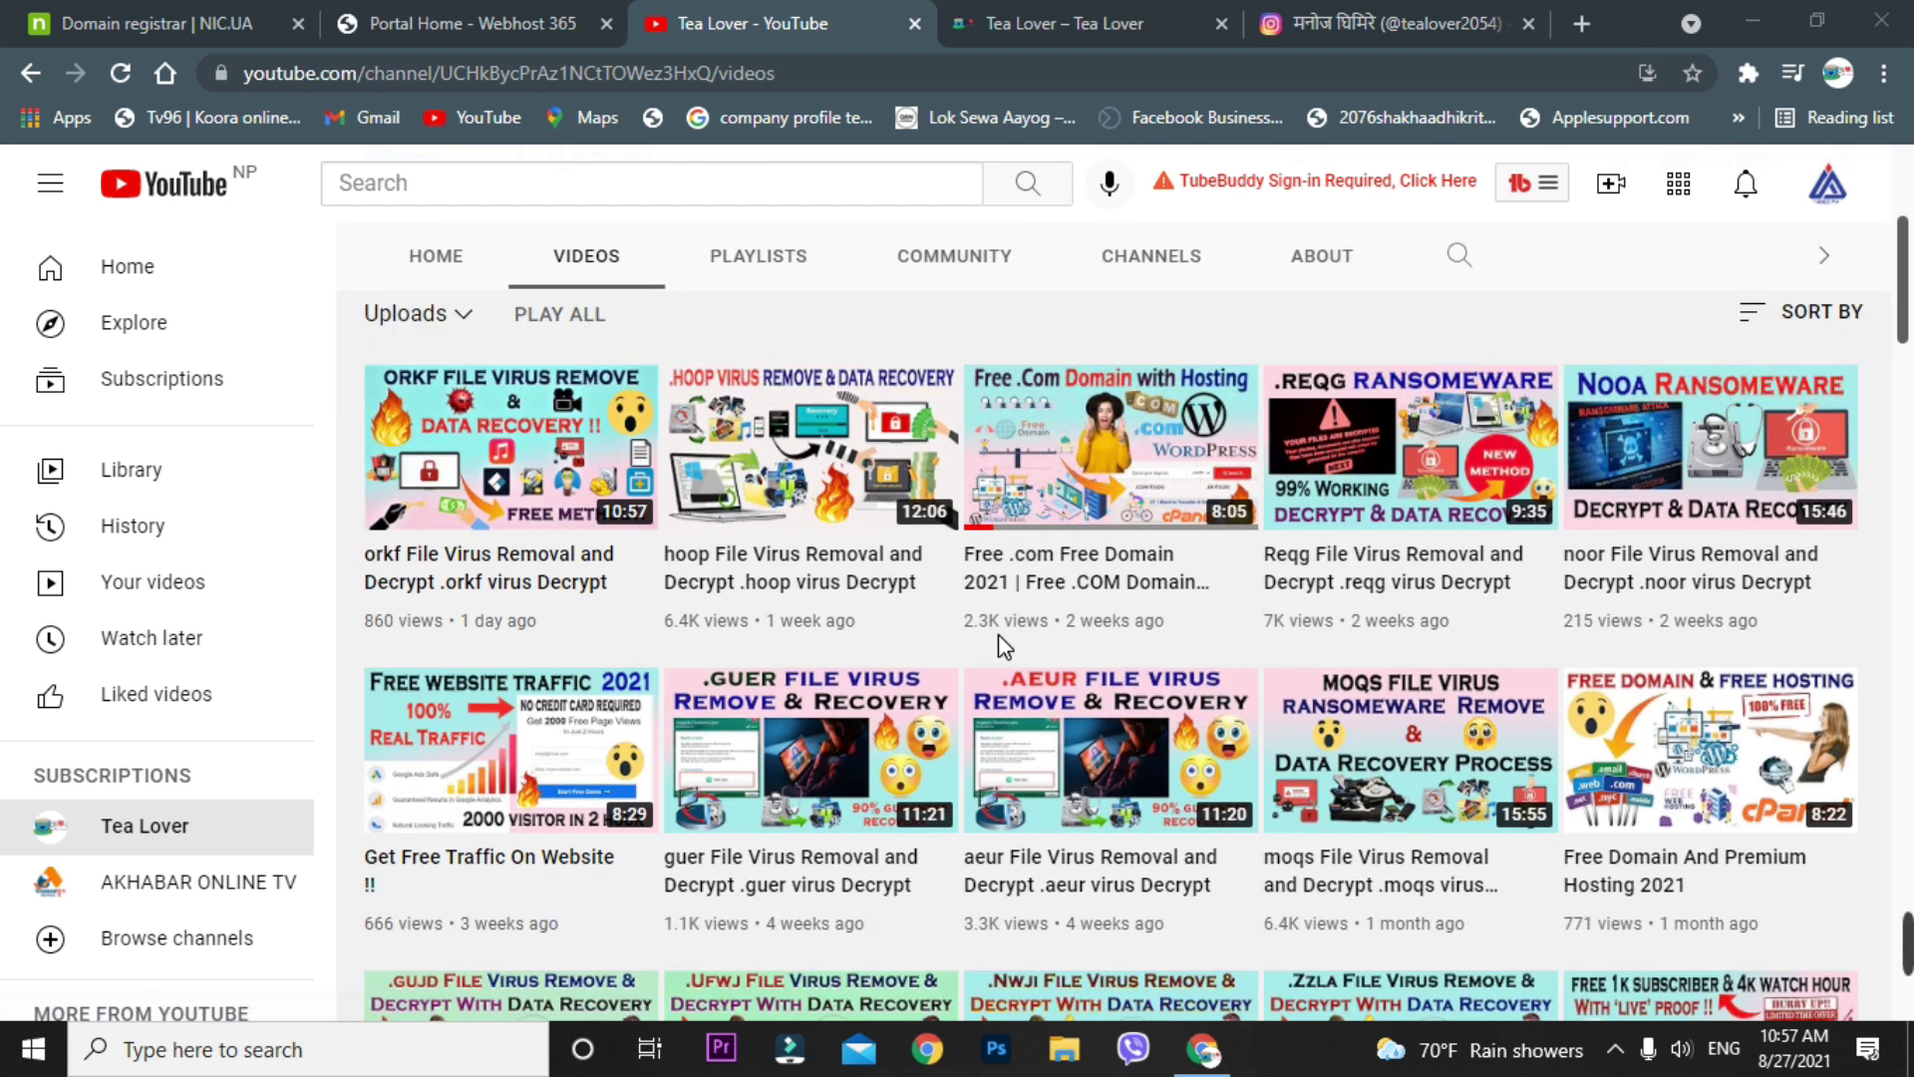
scroll(1007, 646, "down", 2)
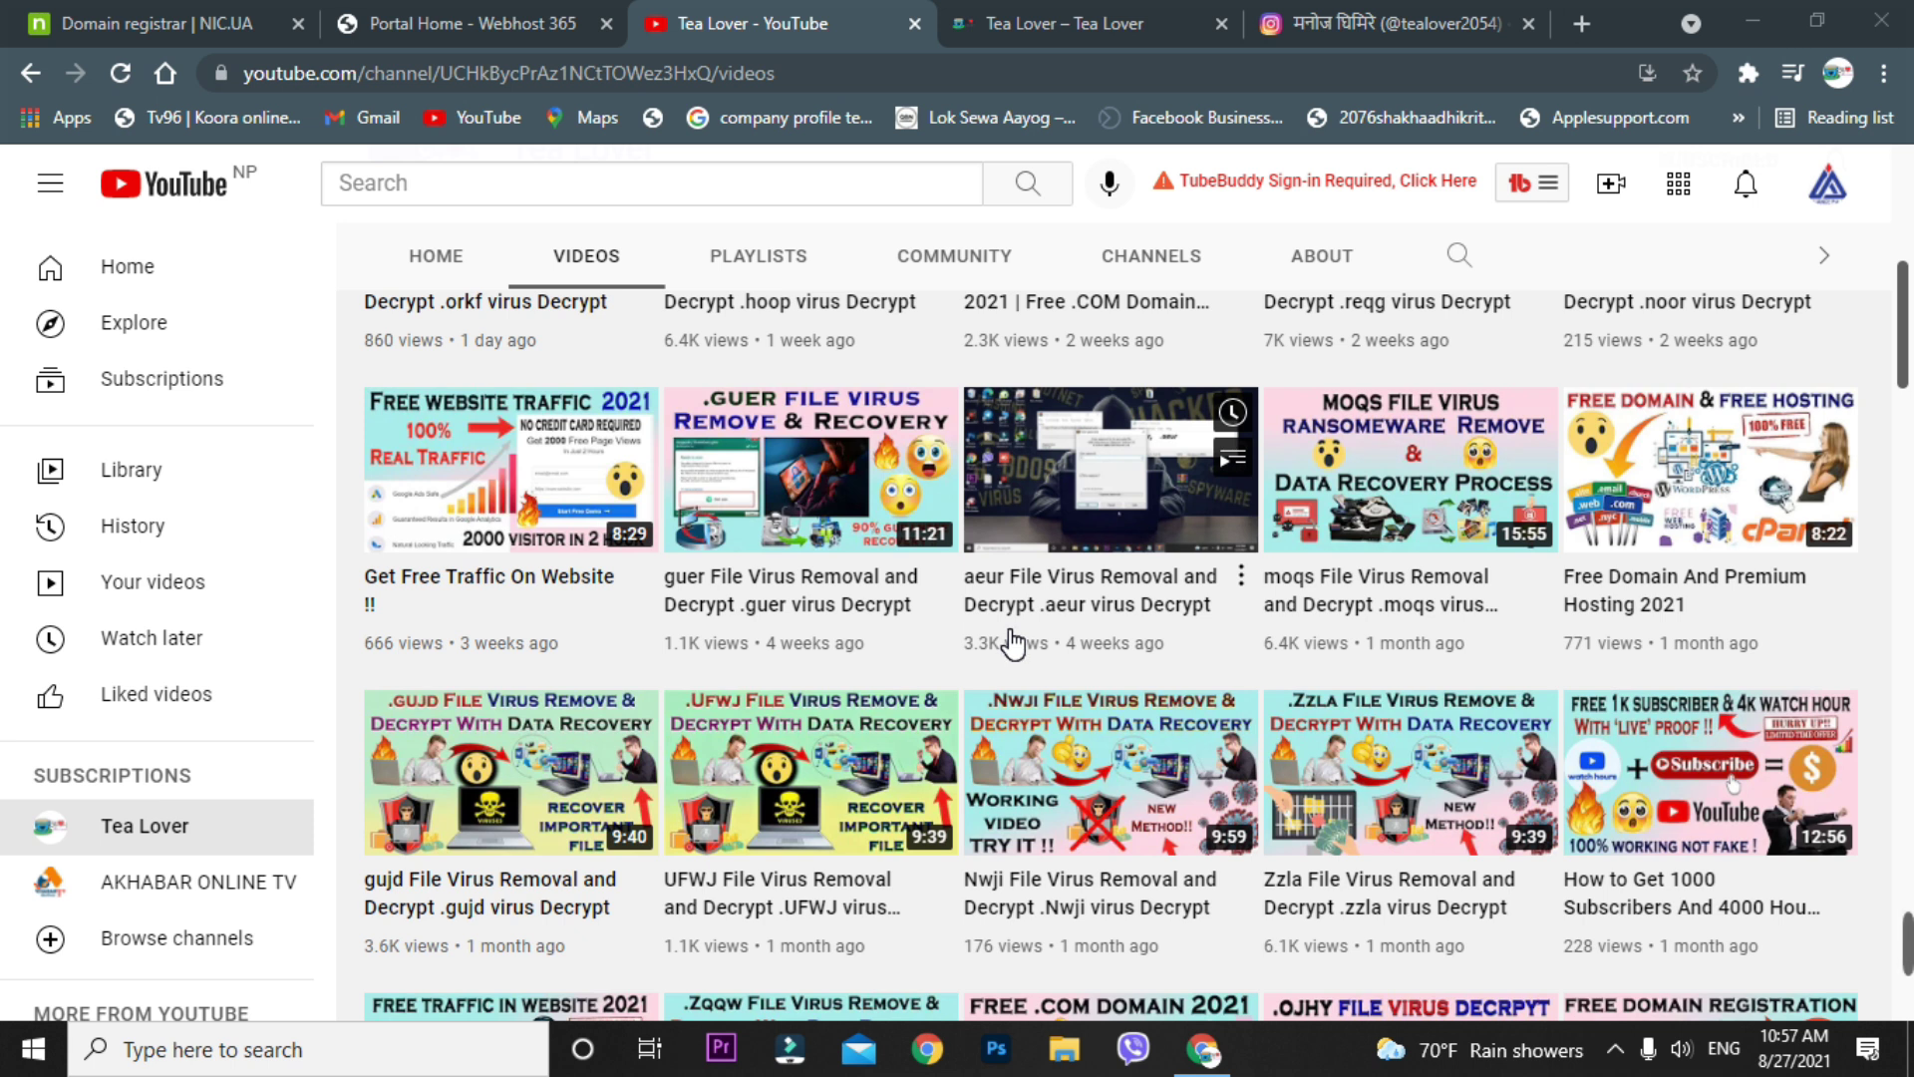
scroll(1012, 643, "down", 3)
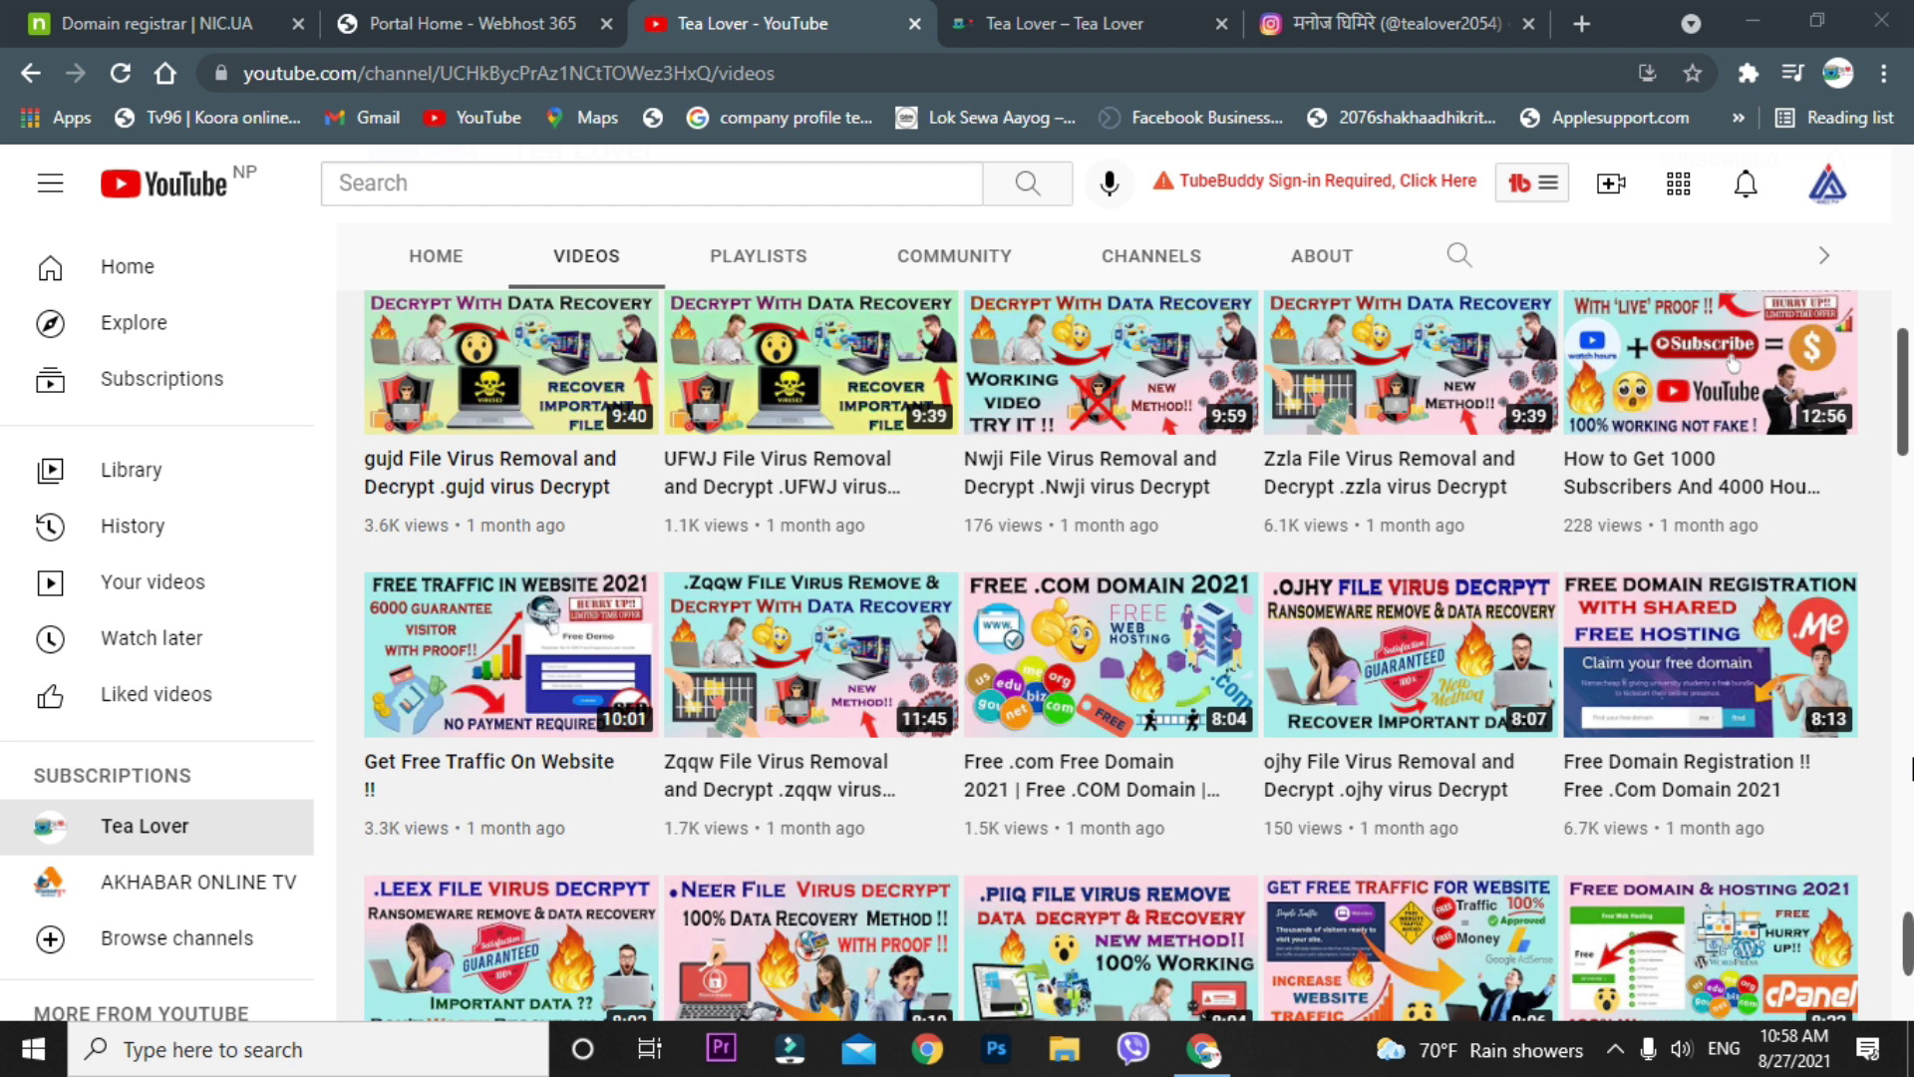
scroll(1910, 768, "down", 7)
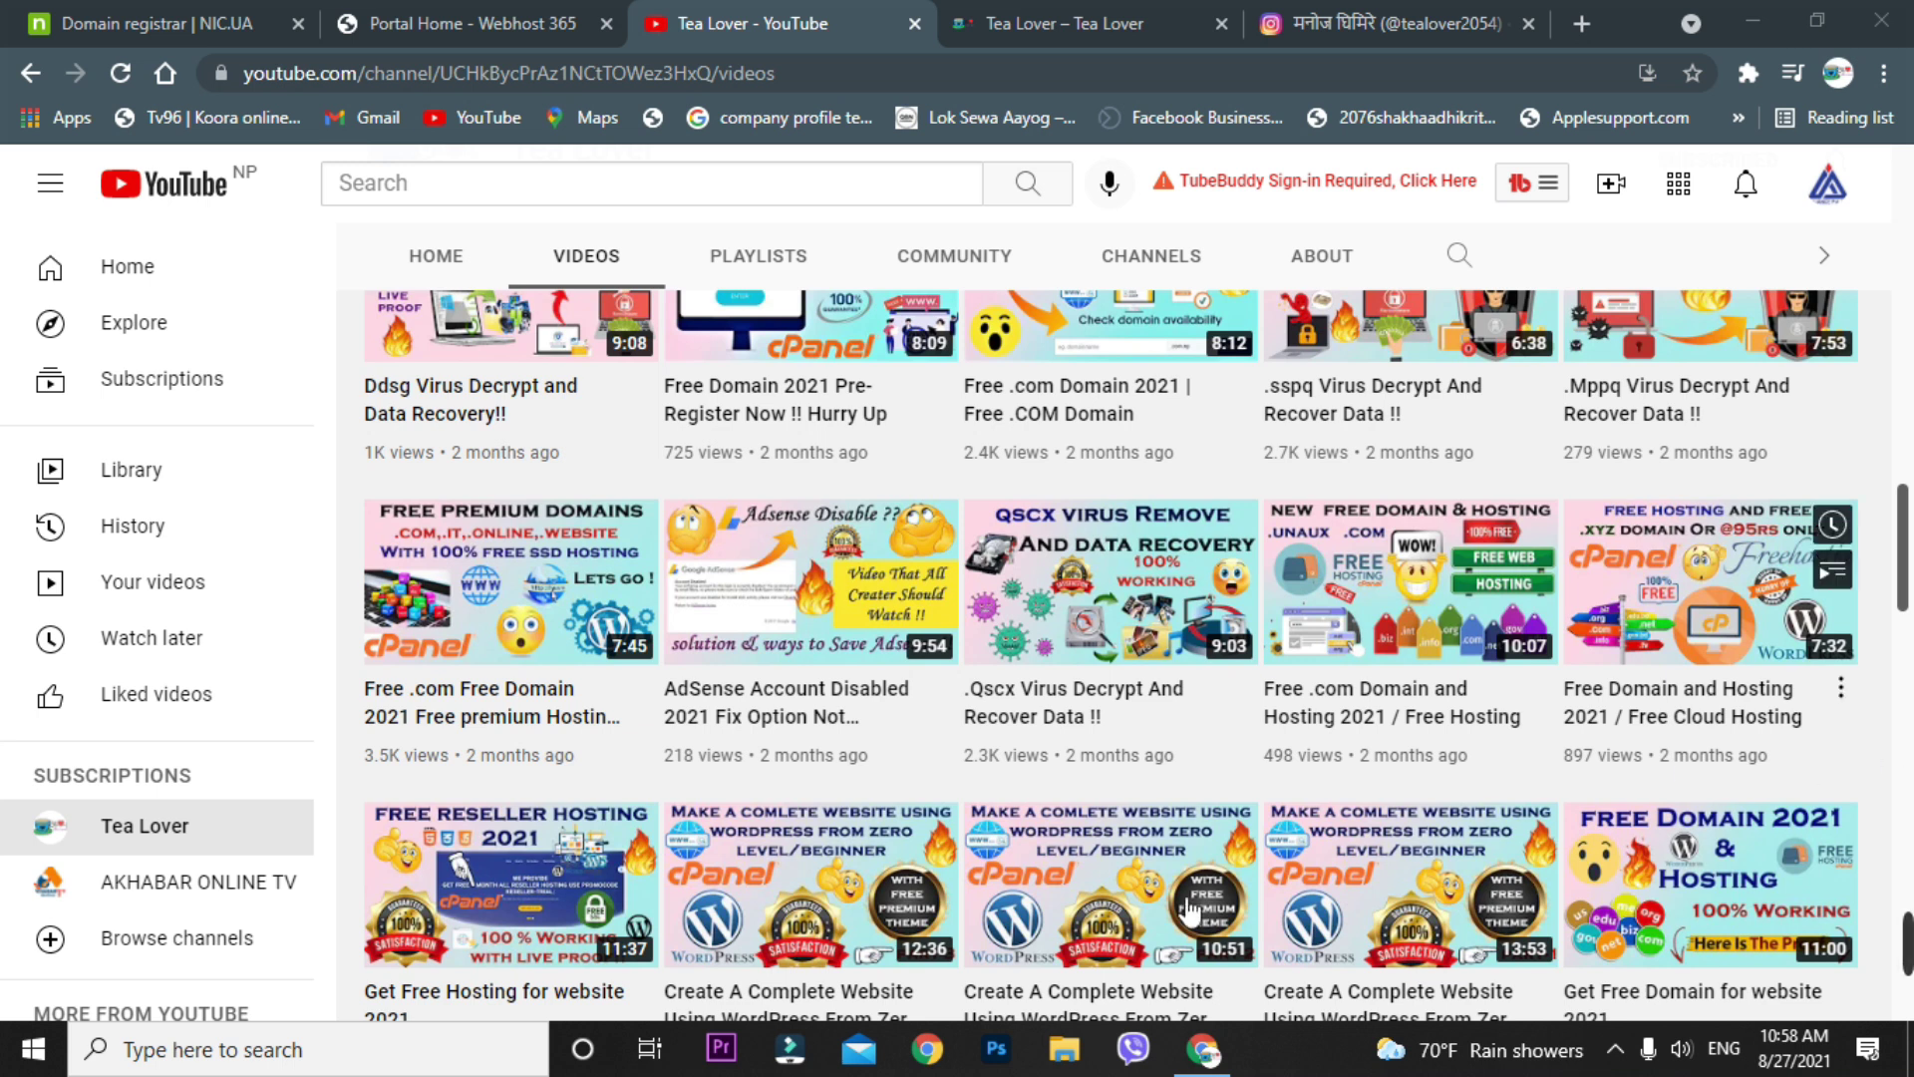
scroll(1130, 902, "down", 3)
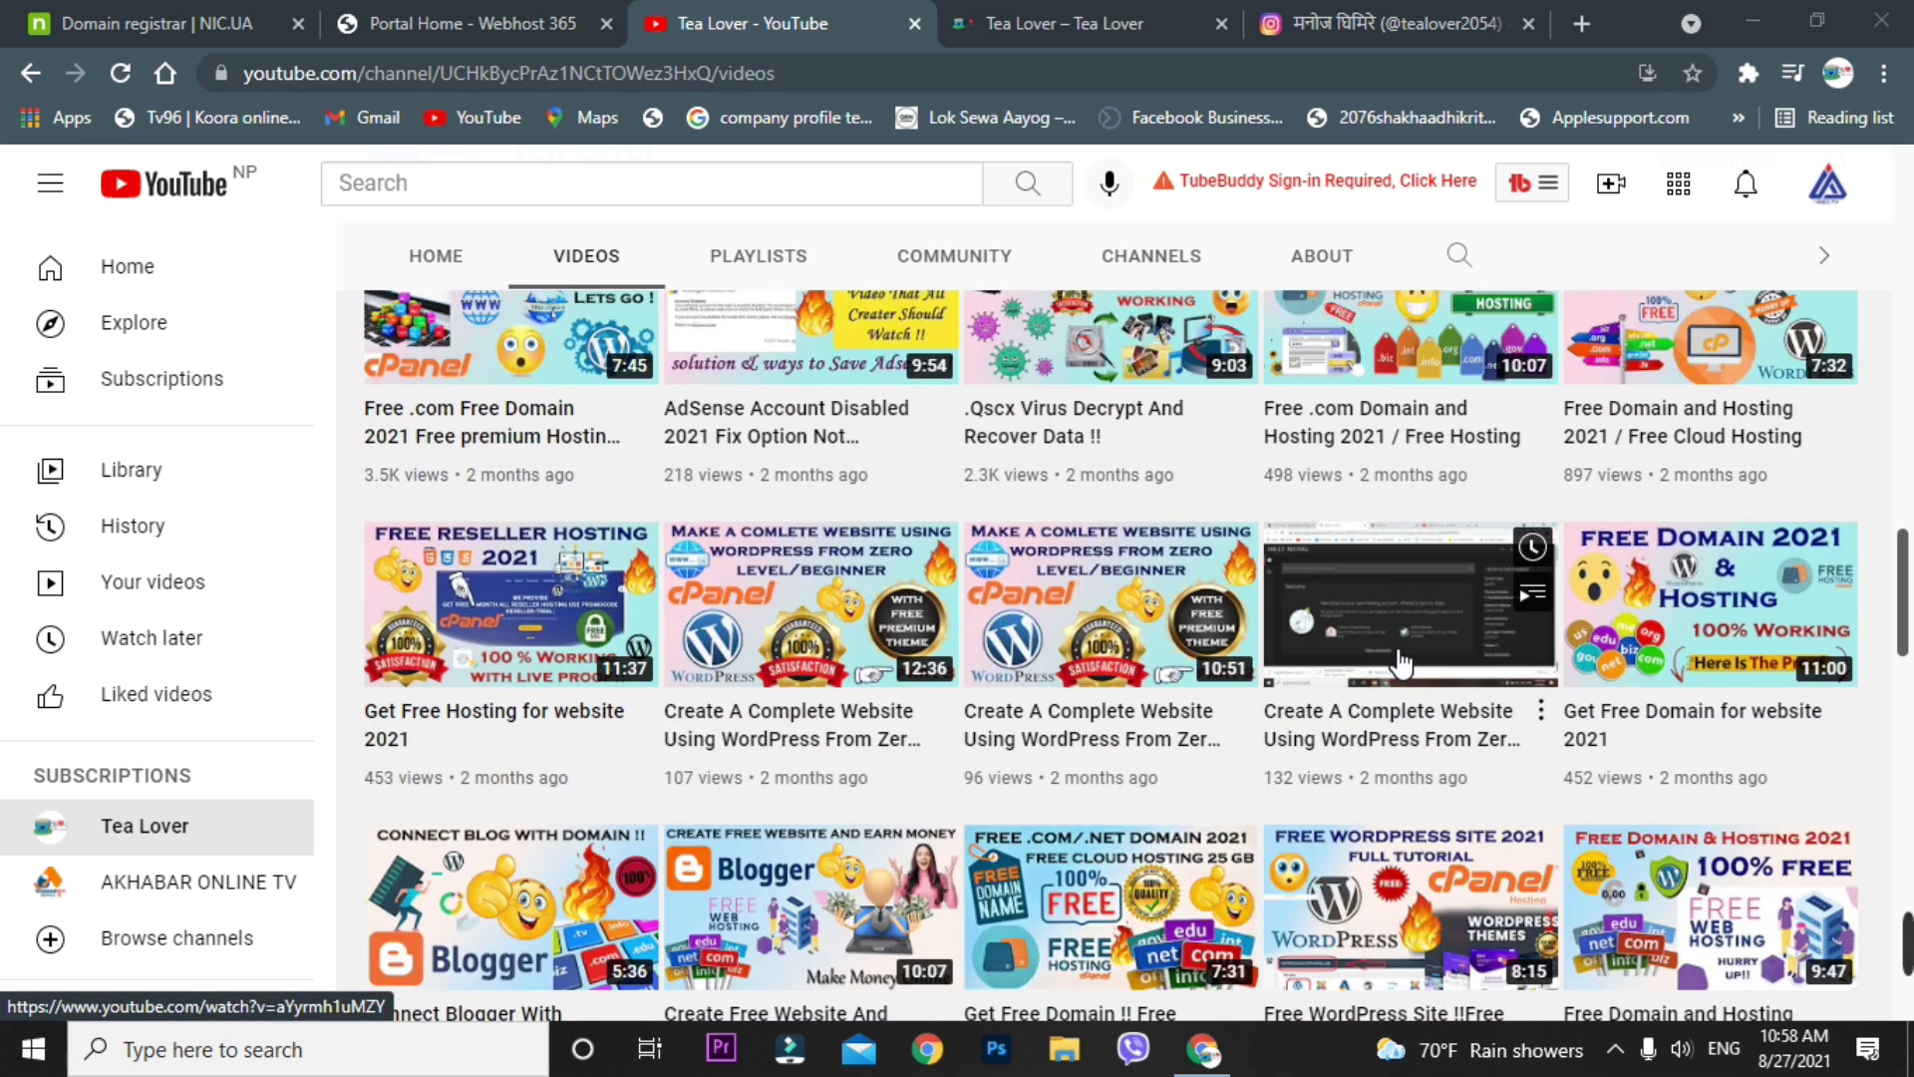
scroll(1910, 508, "up", 15)
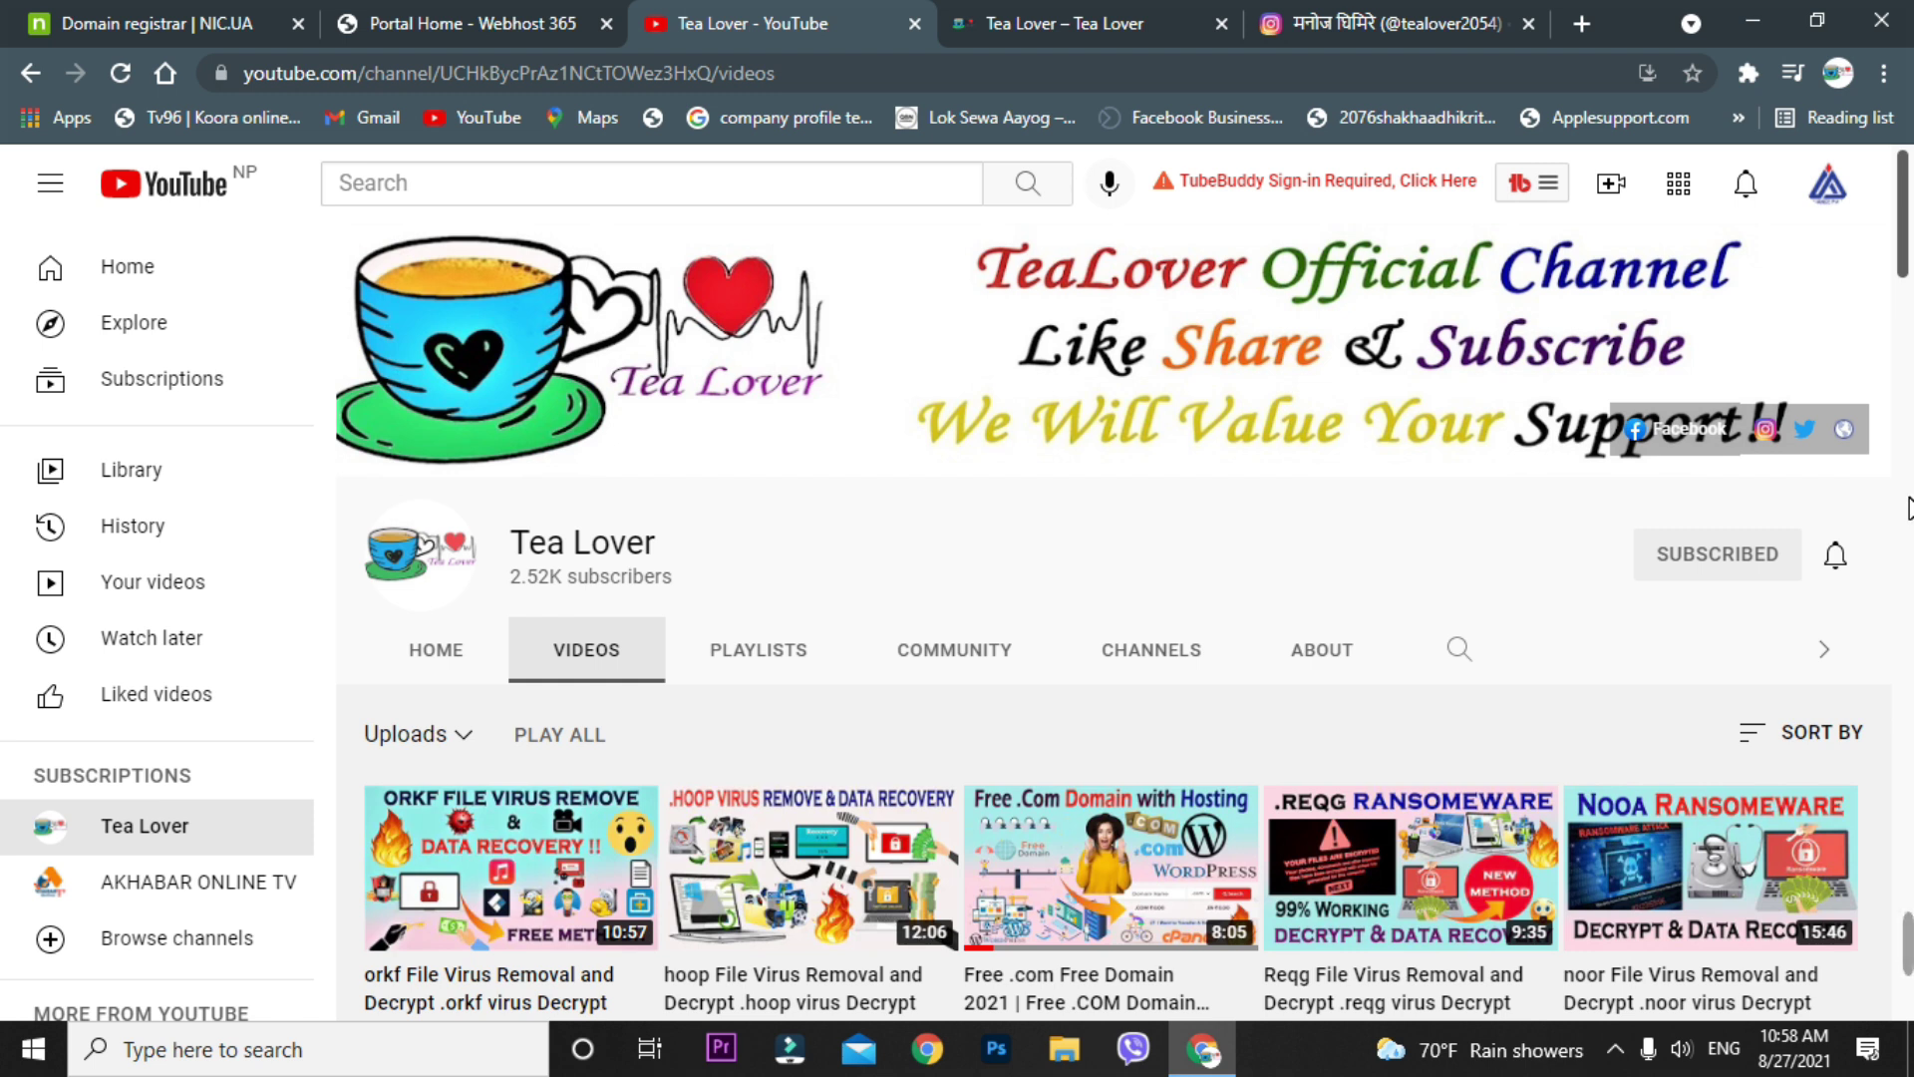
- Check the username on the Tea Lover Instagram profile, then switch to the Tea Lover WordPress homepage
left_click(1396, 22)
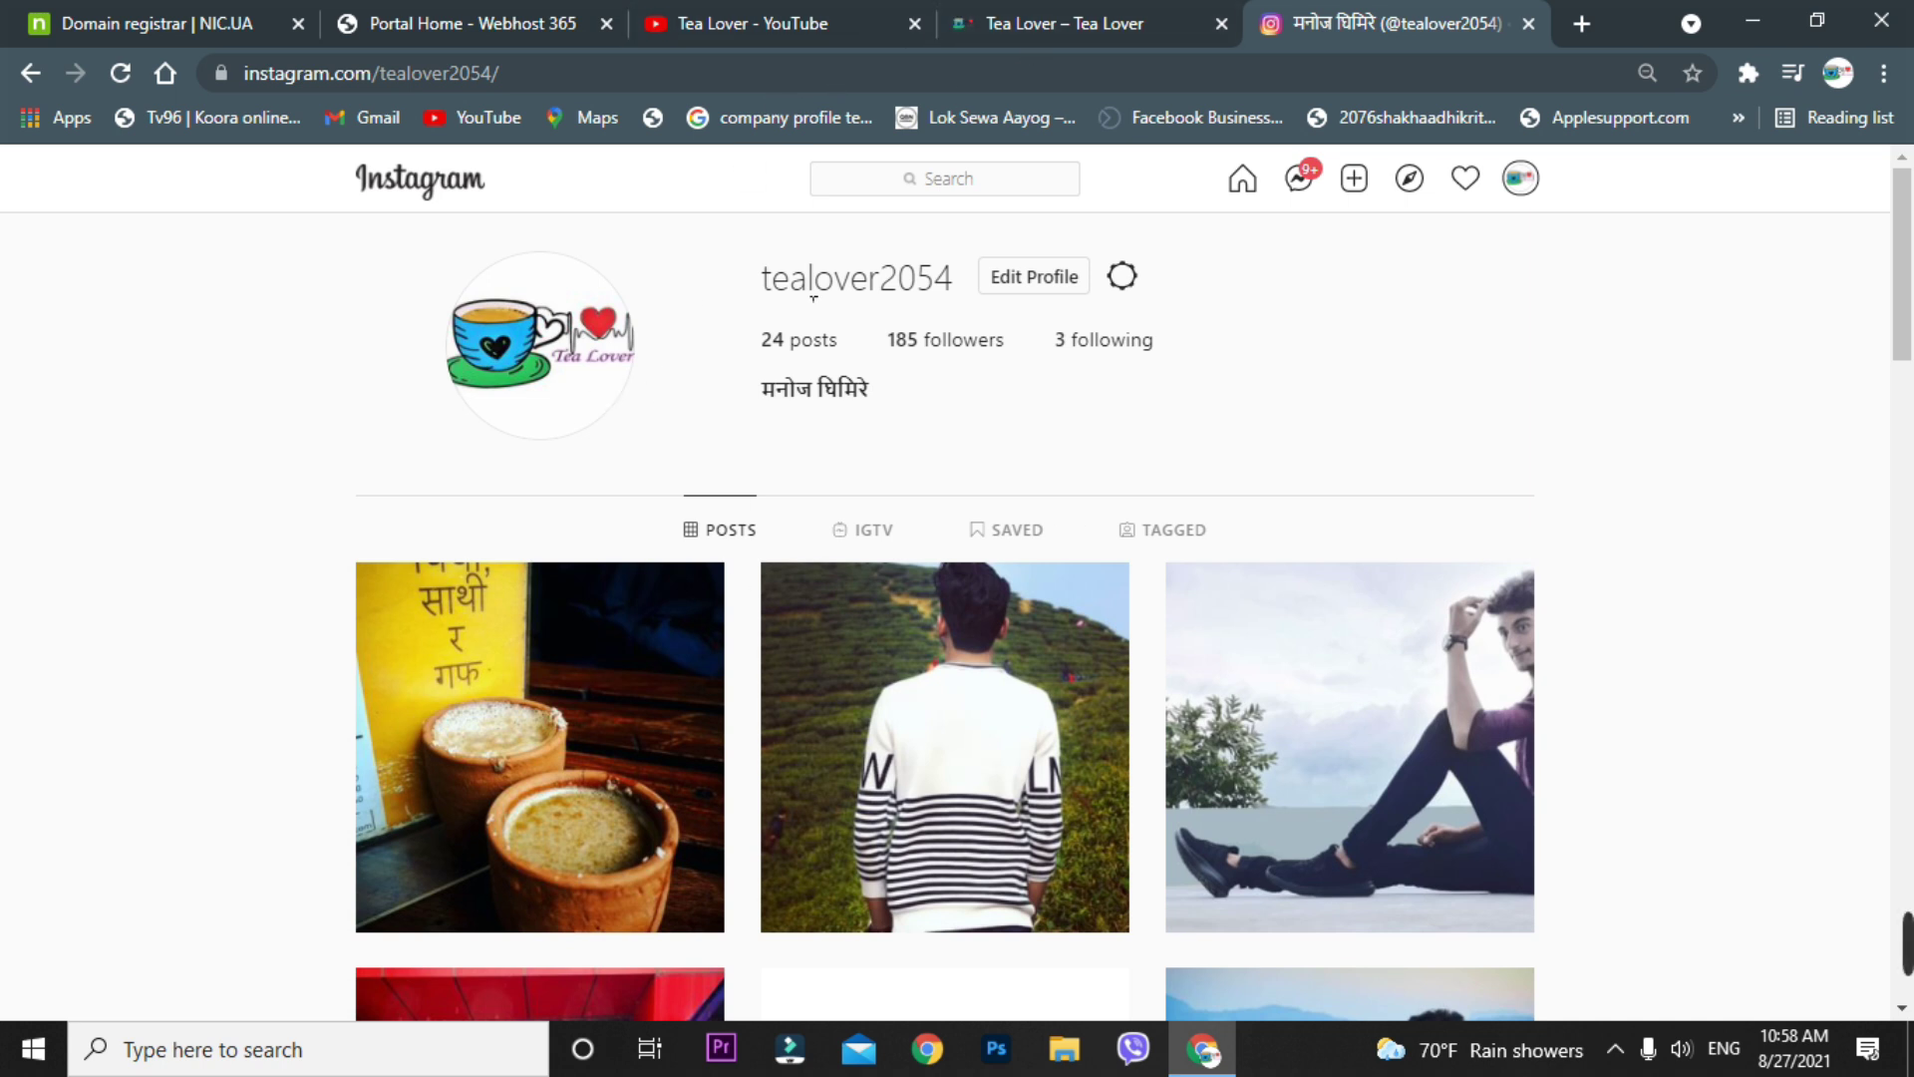
left_click_drag(758, 275, 952, 291)
left_click(1426, 317)
key("ctrl+shift+Tab")
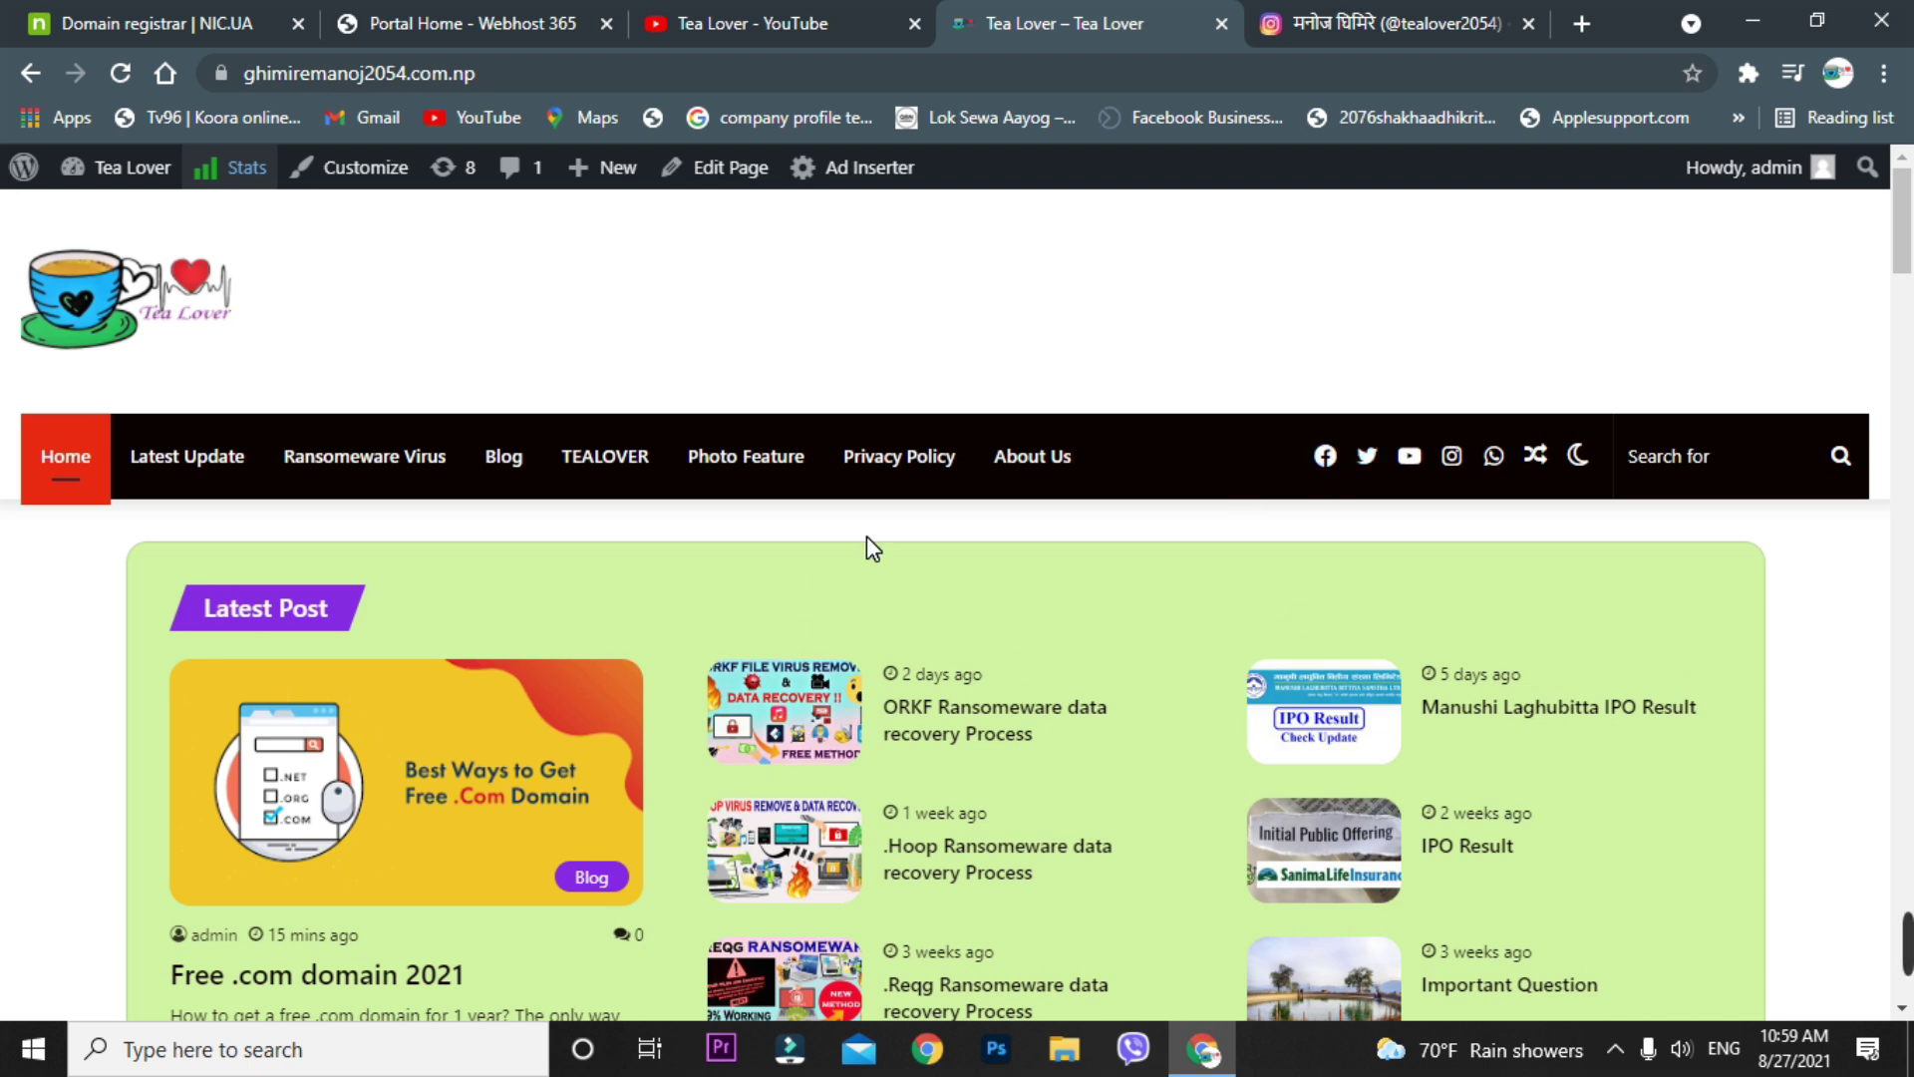
- Glance back at the Tea Lover YouTube videos, then switch to the NIC.UA registrar tab
key("ctrl+shift+Tab")
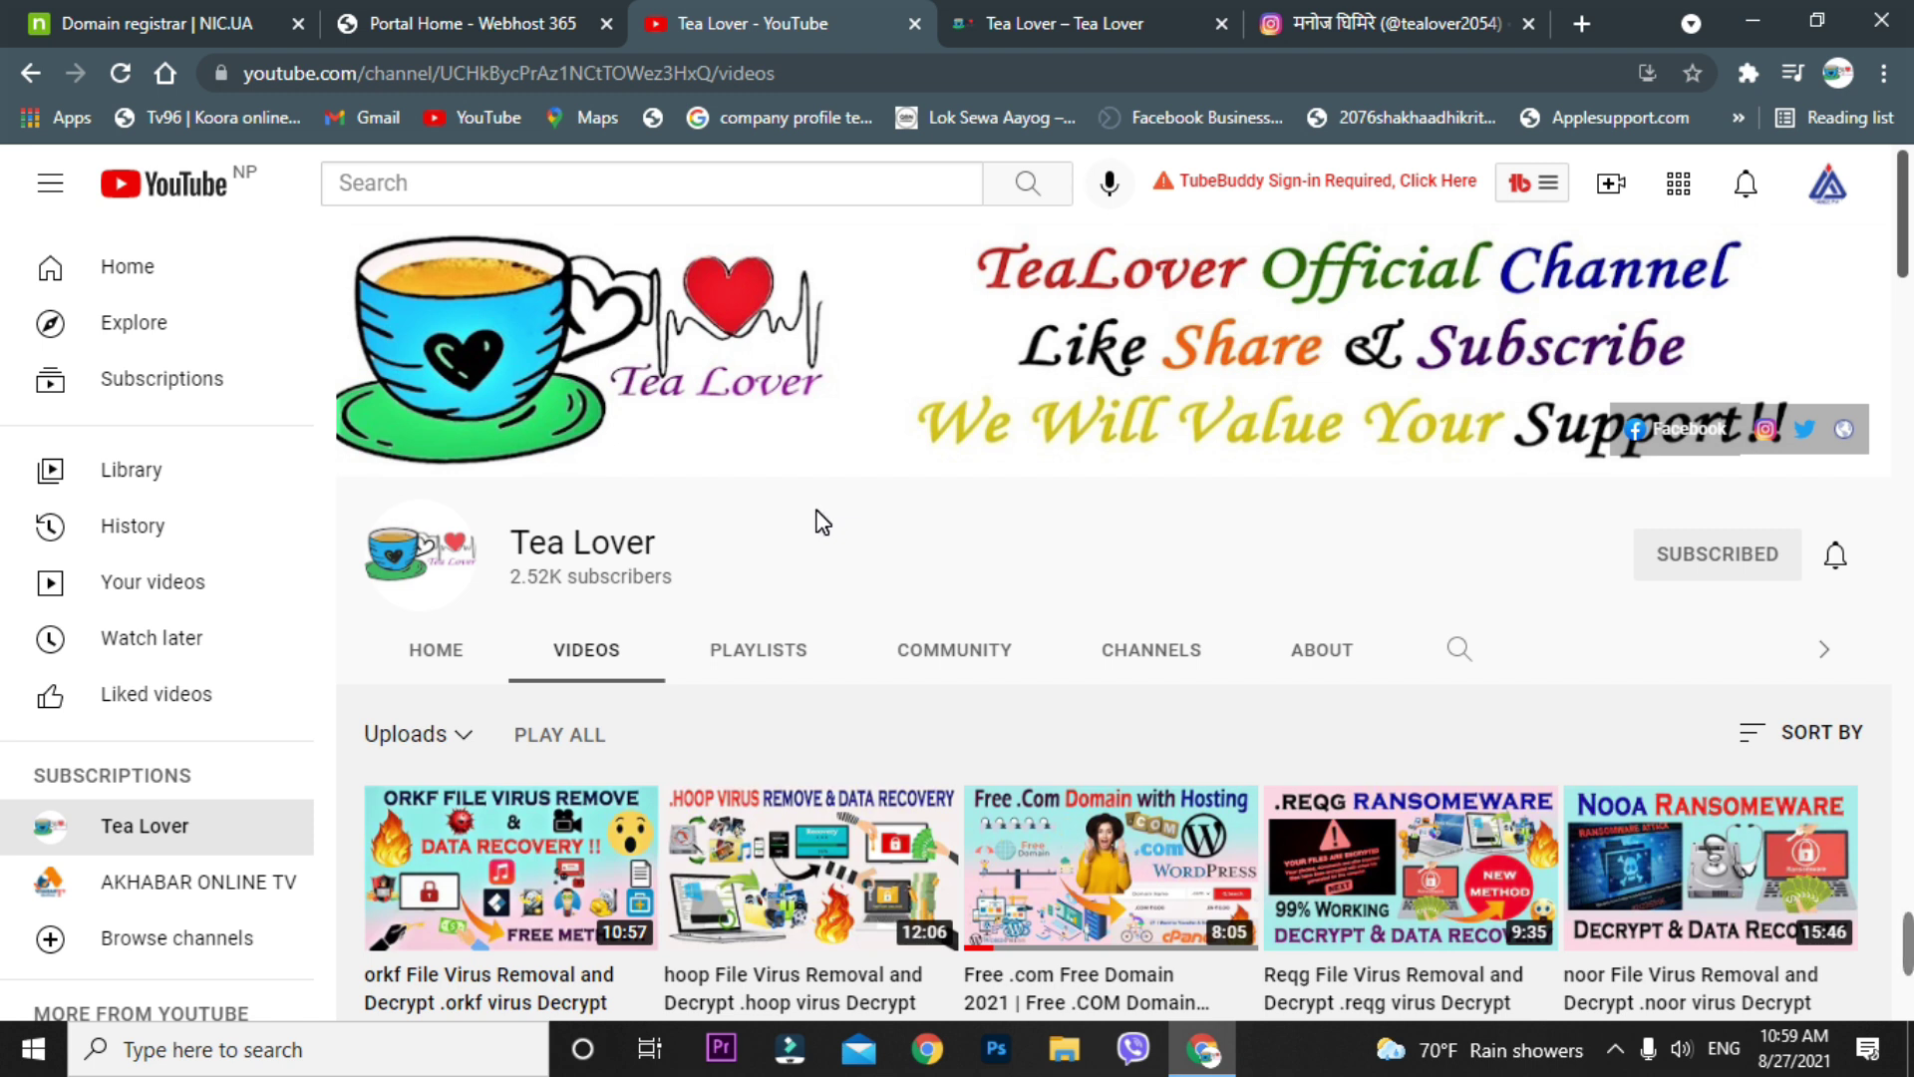
scroll(817, 526, "down", 3)
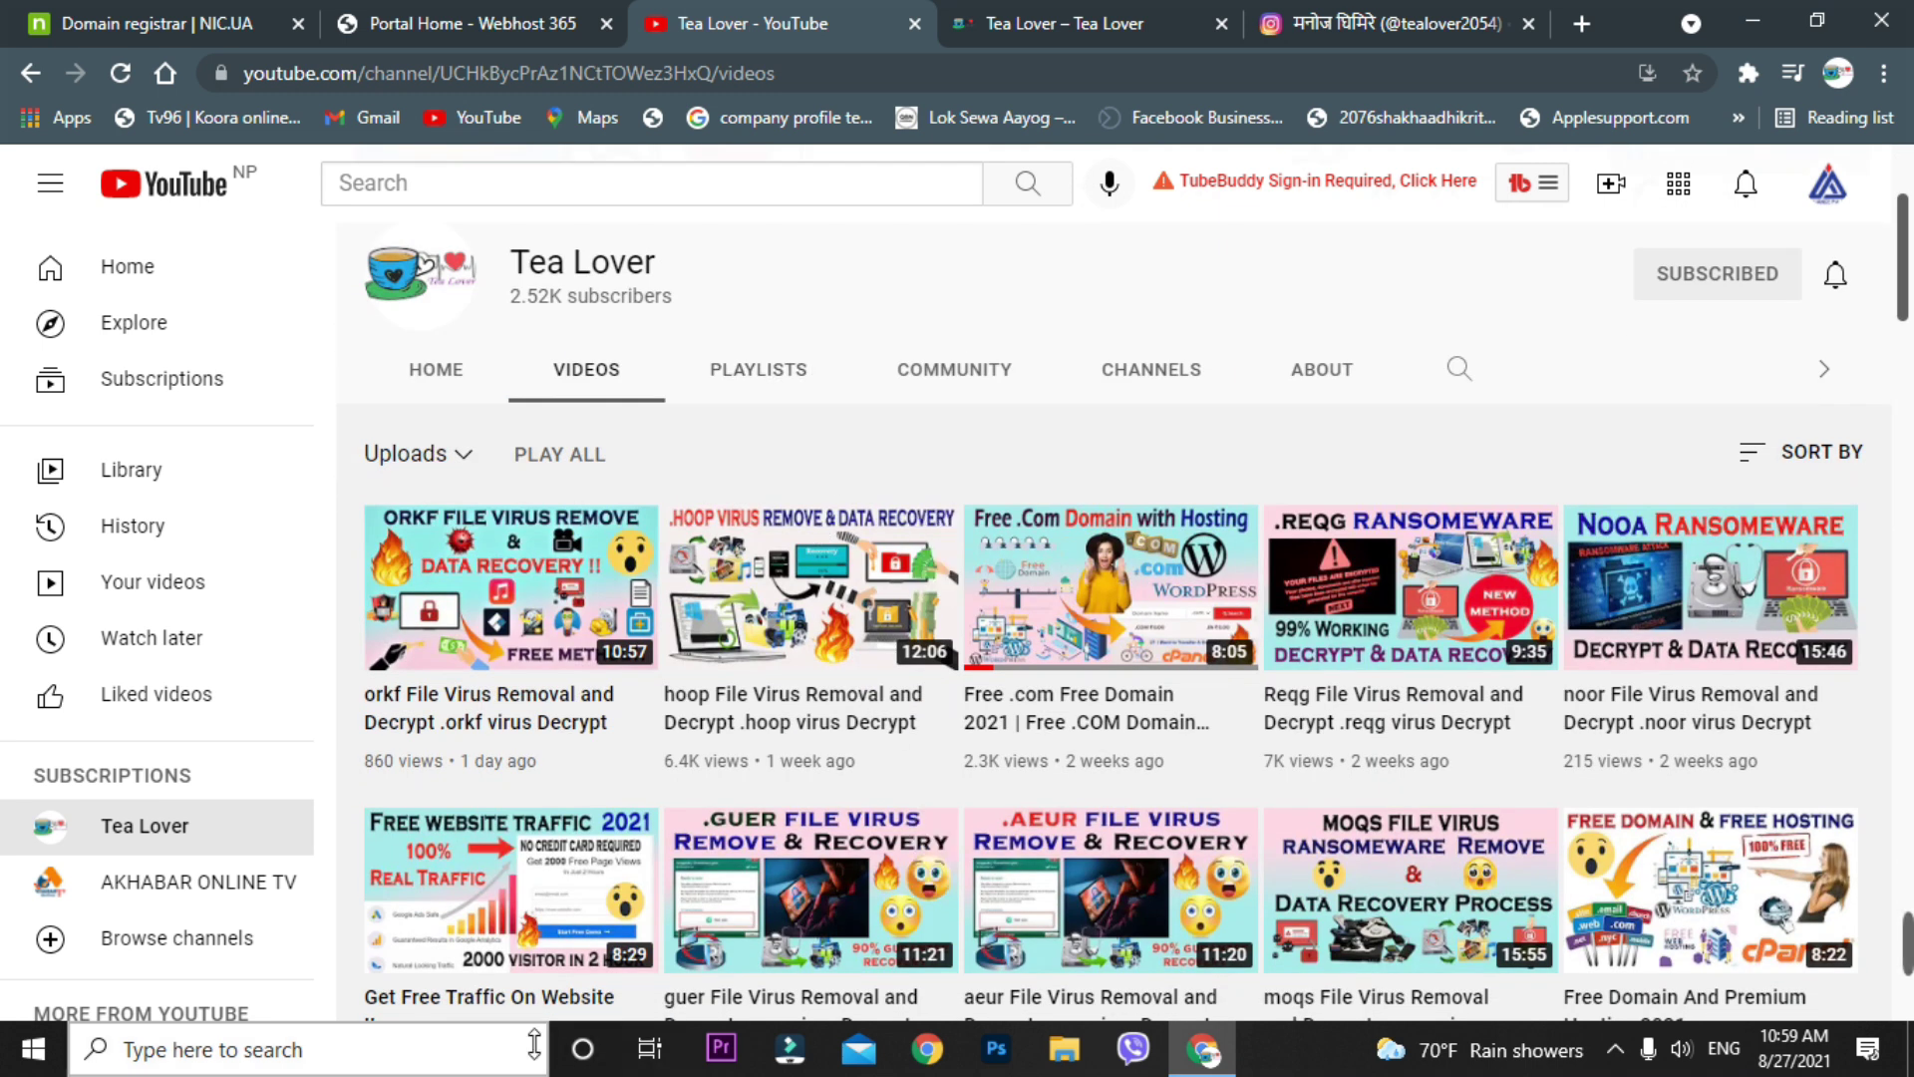
scroll(878, 498, "up", 3)
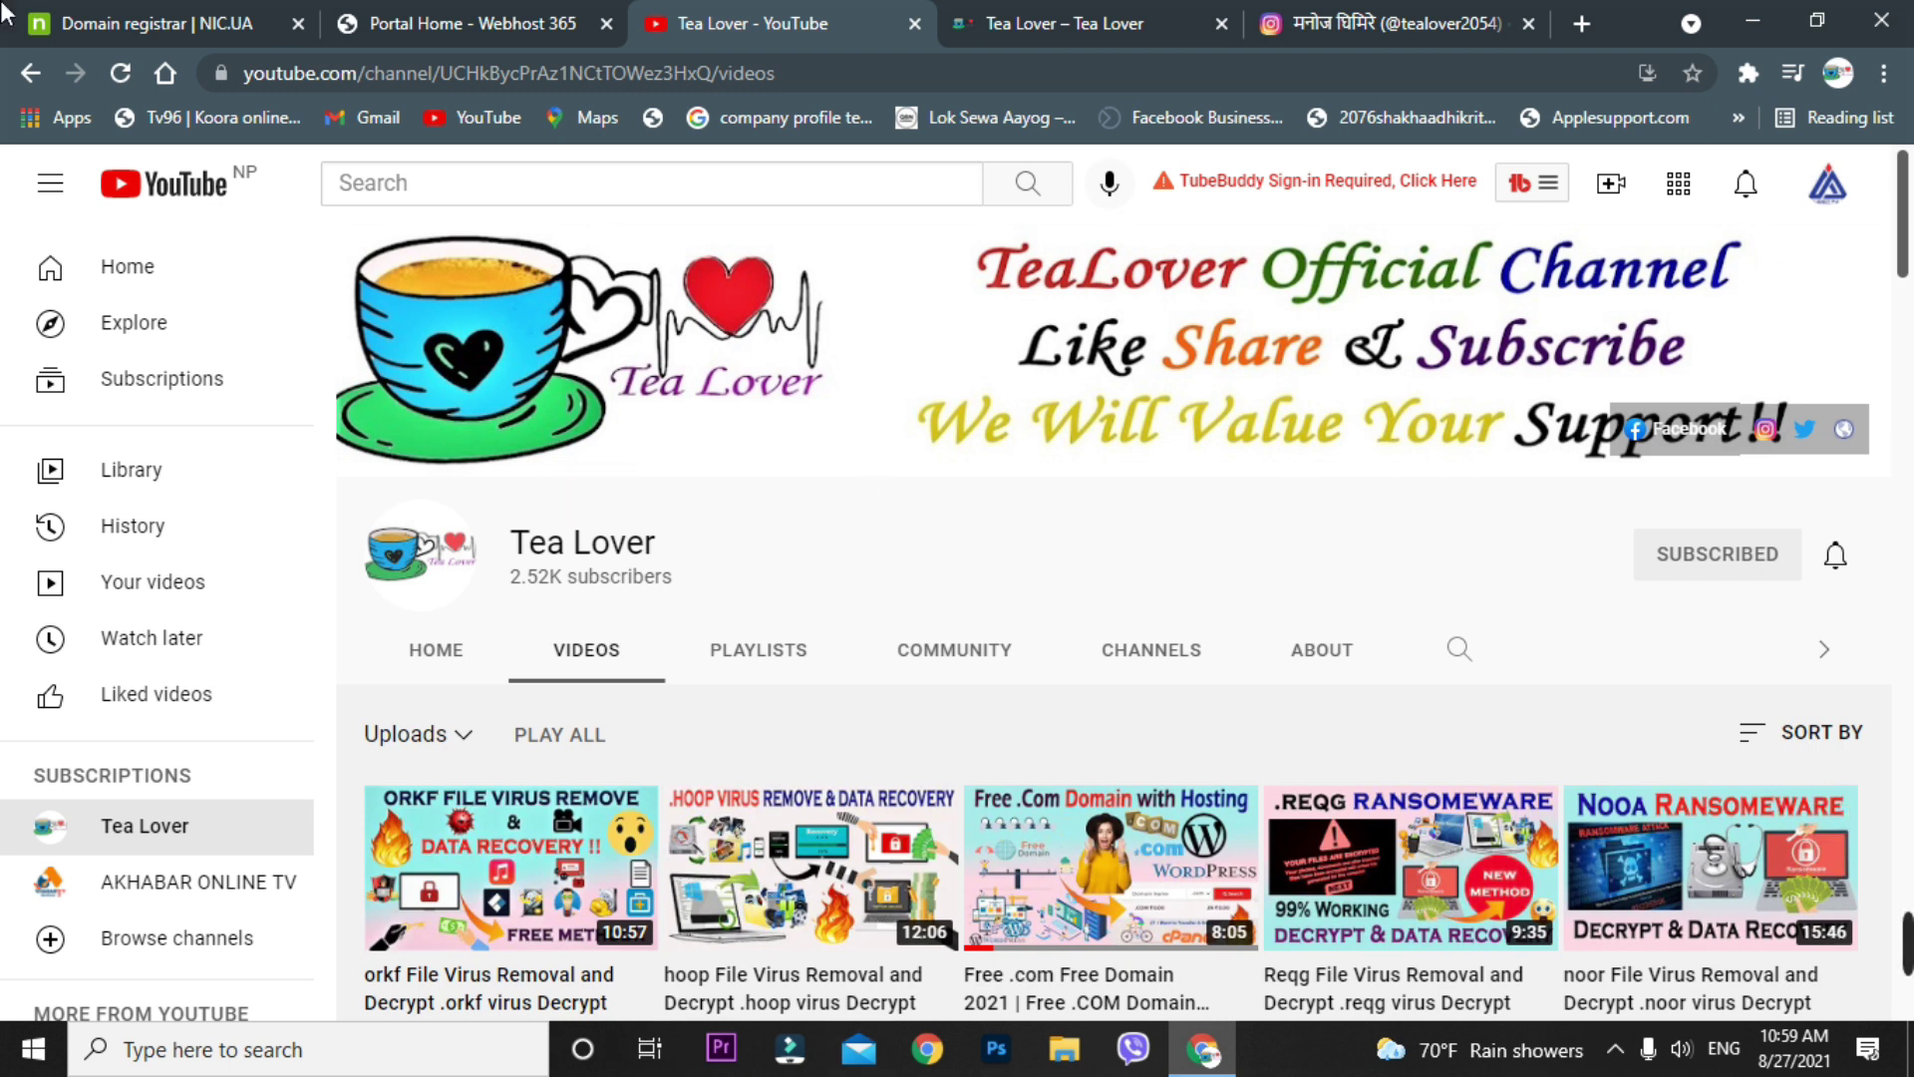
left_click(118, 16)
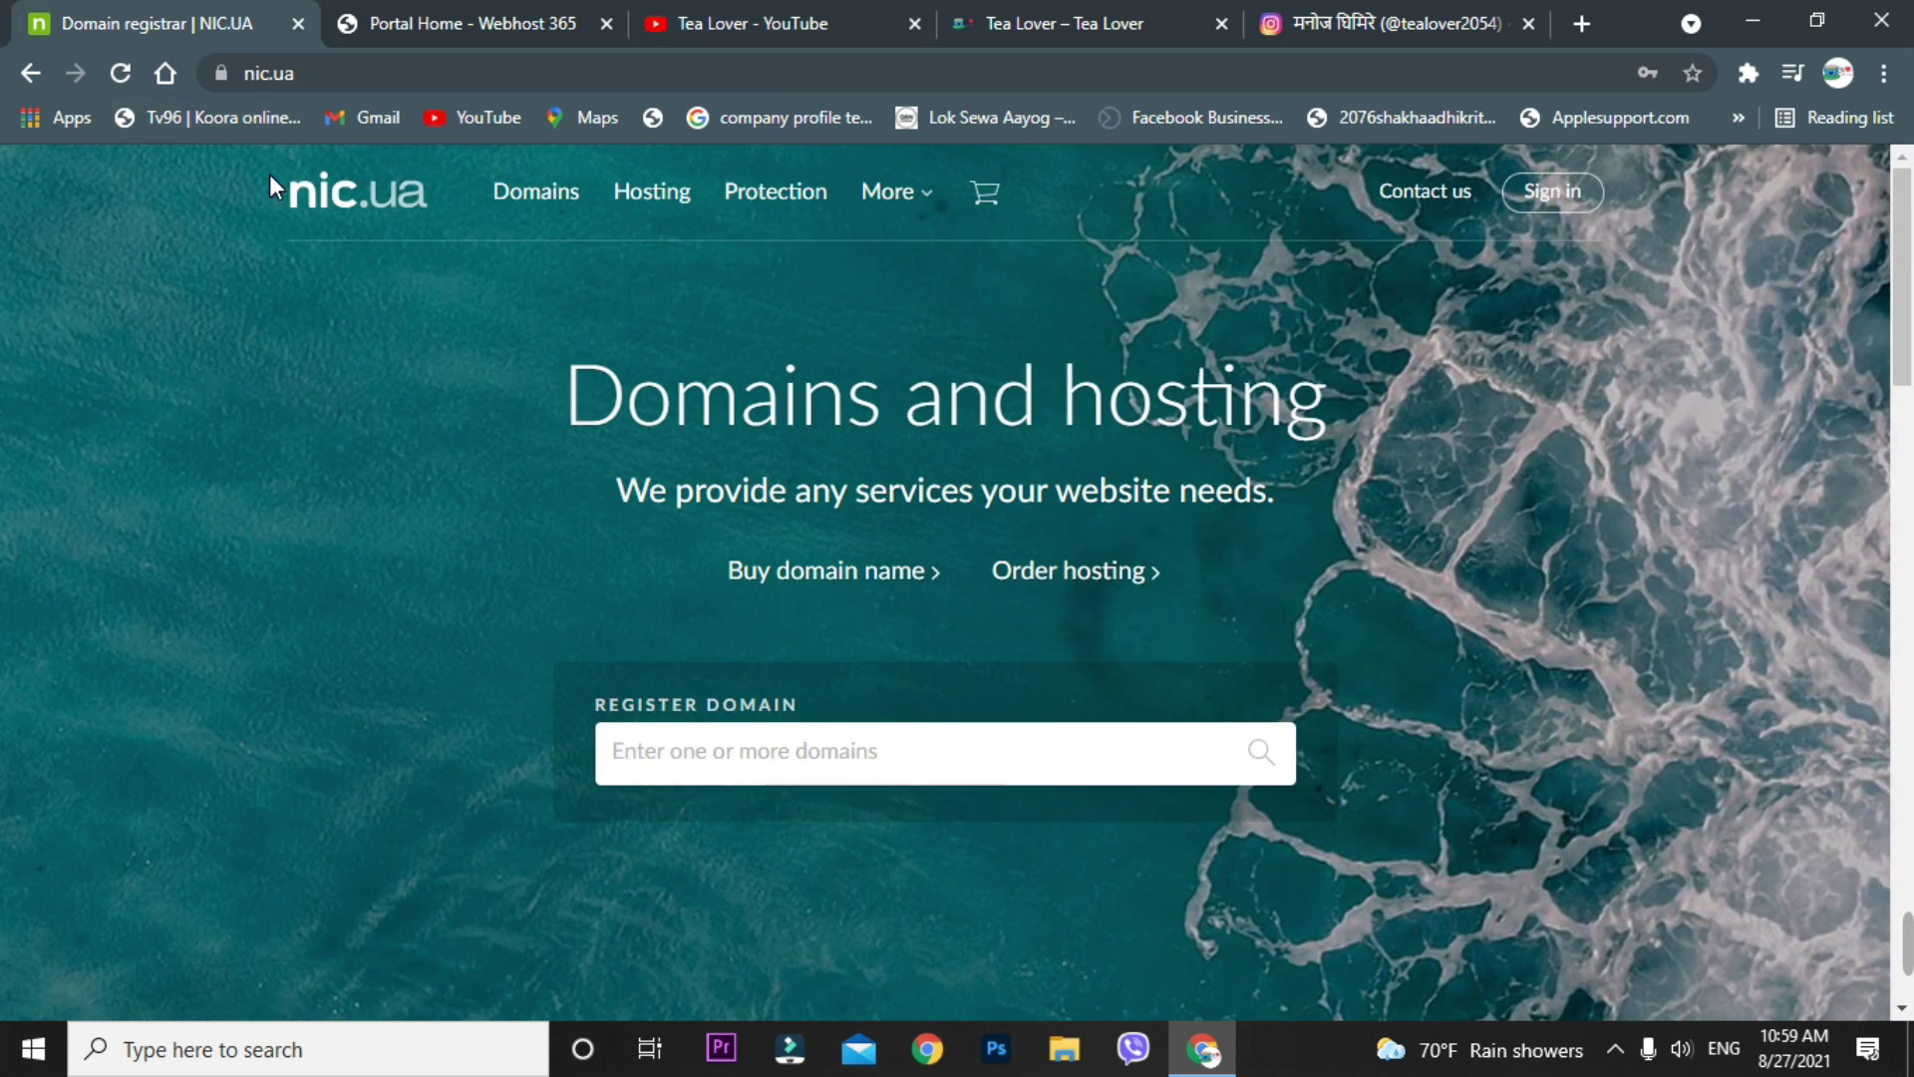
- Put the cursor in the Register Domain field on the NIC.UA homepage
left_click(297, 78)
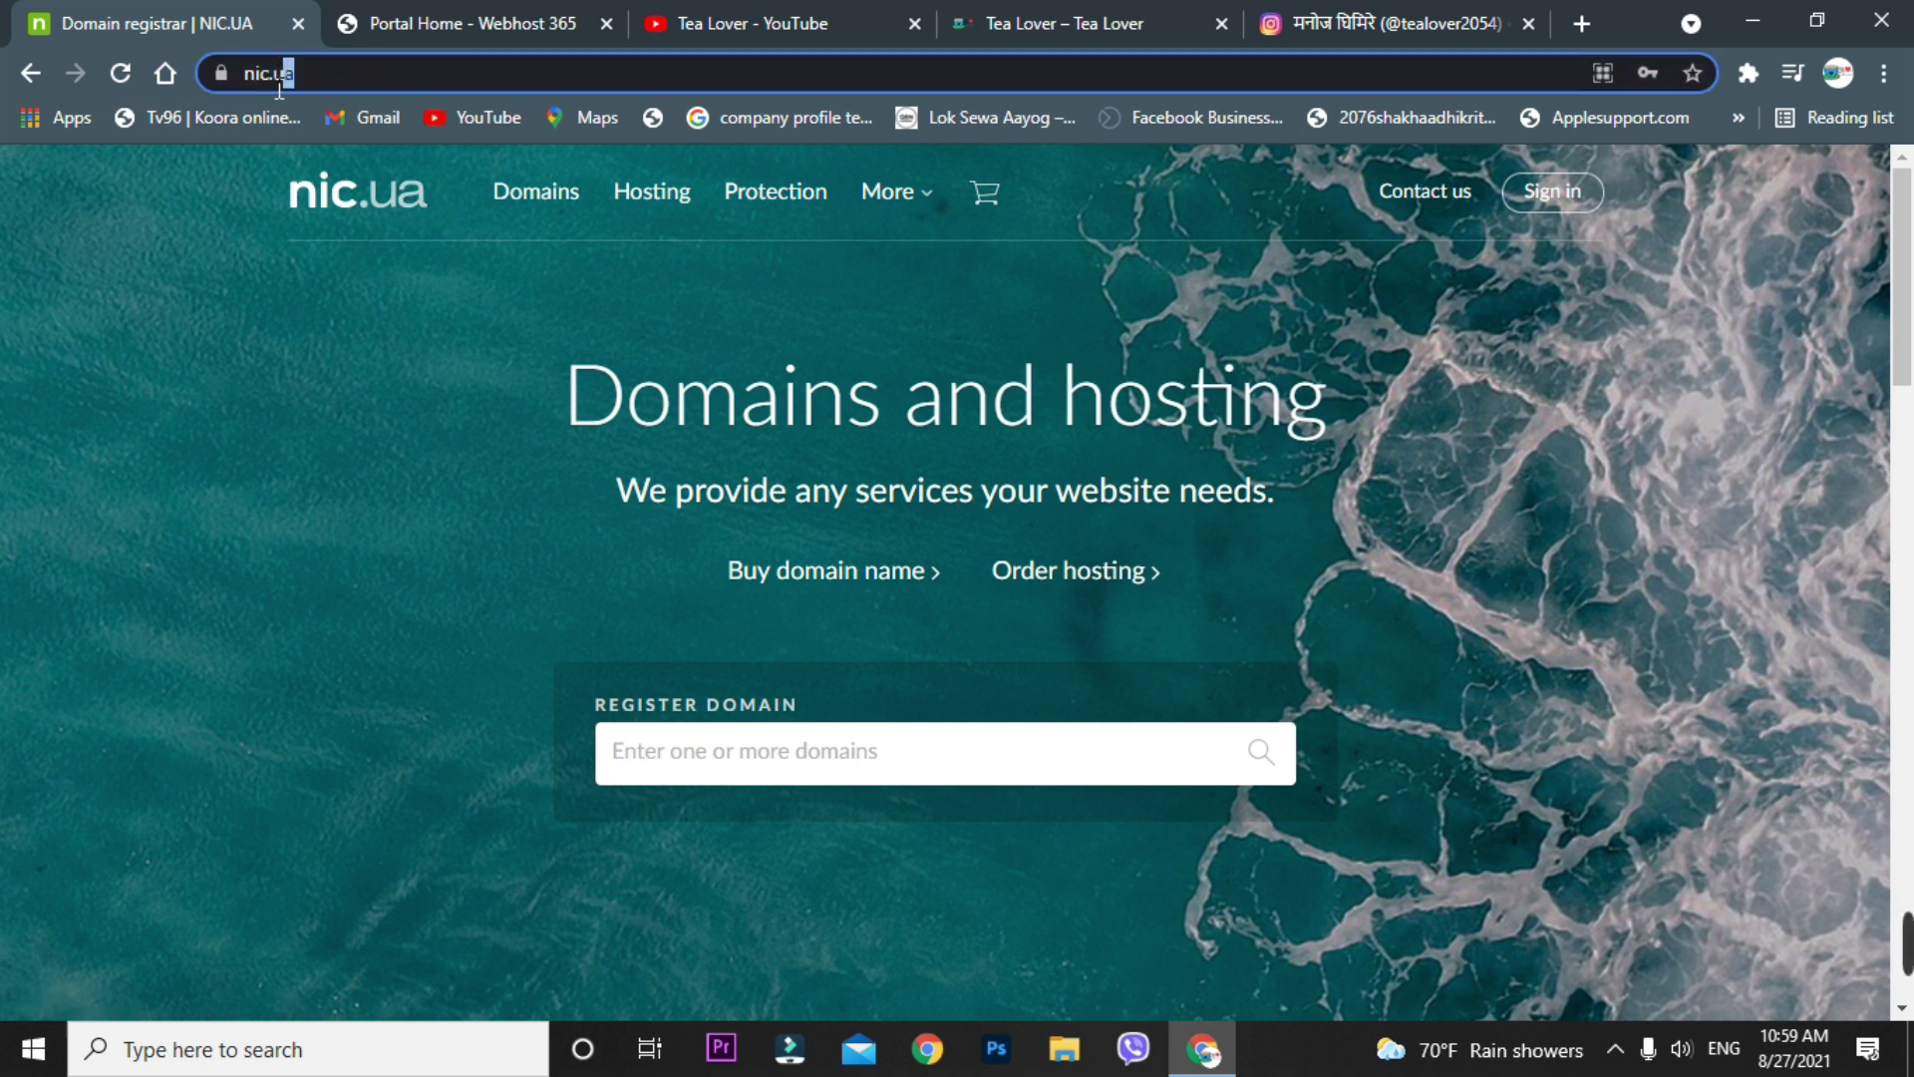
key("End")
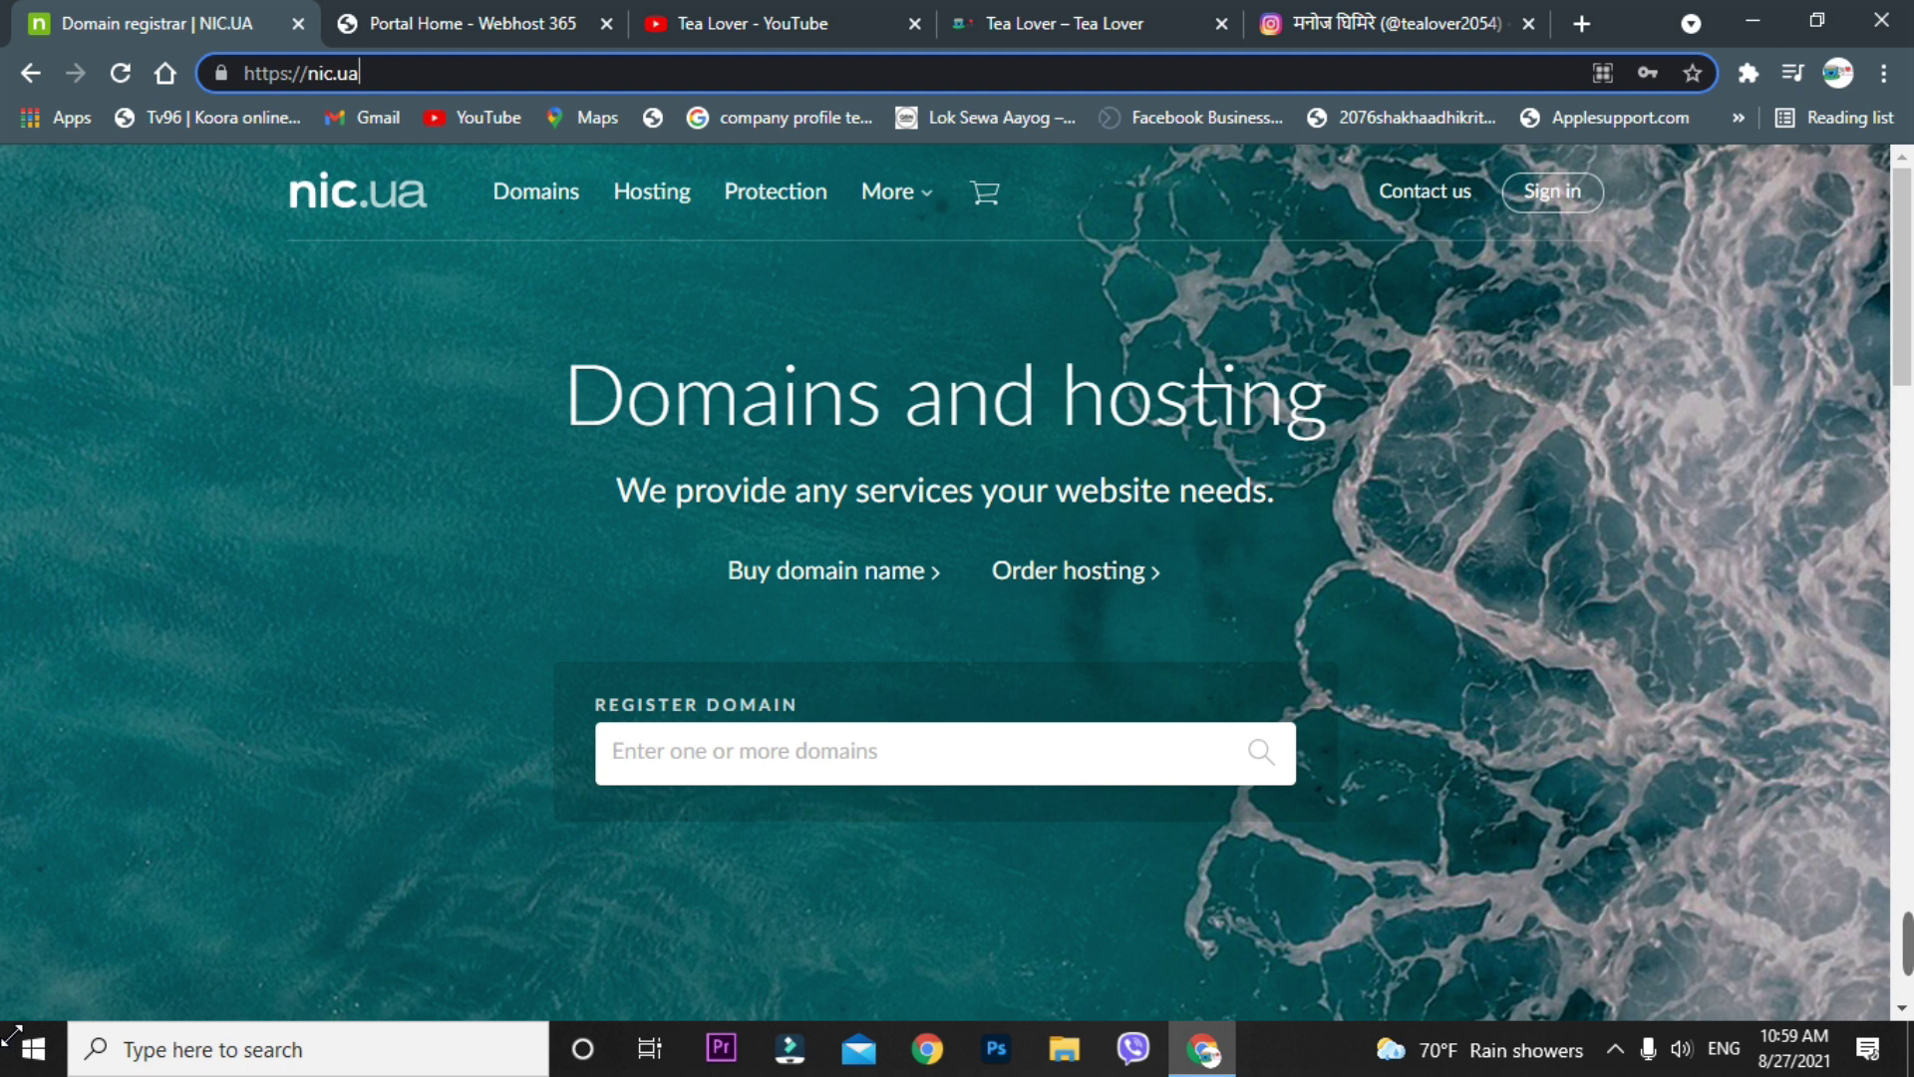
left_click(194, 504)
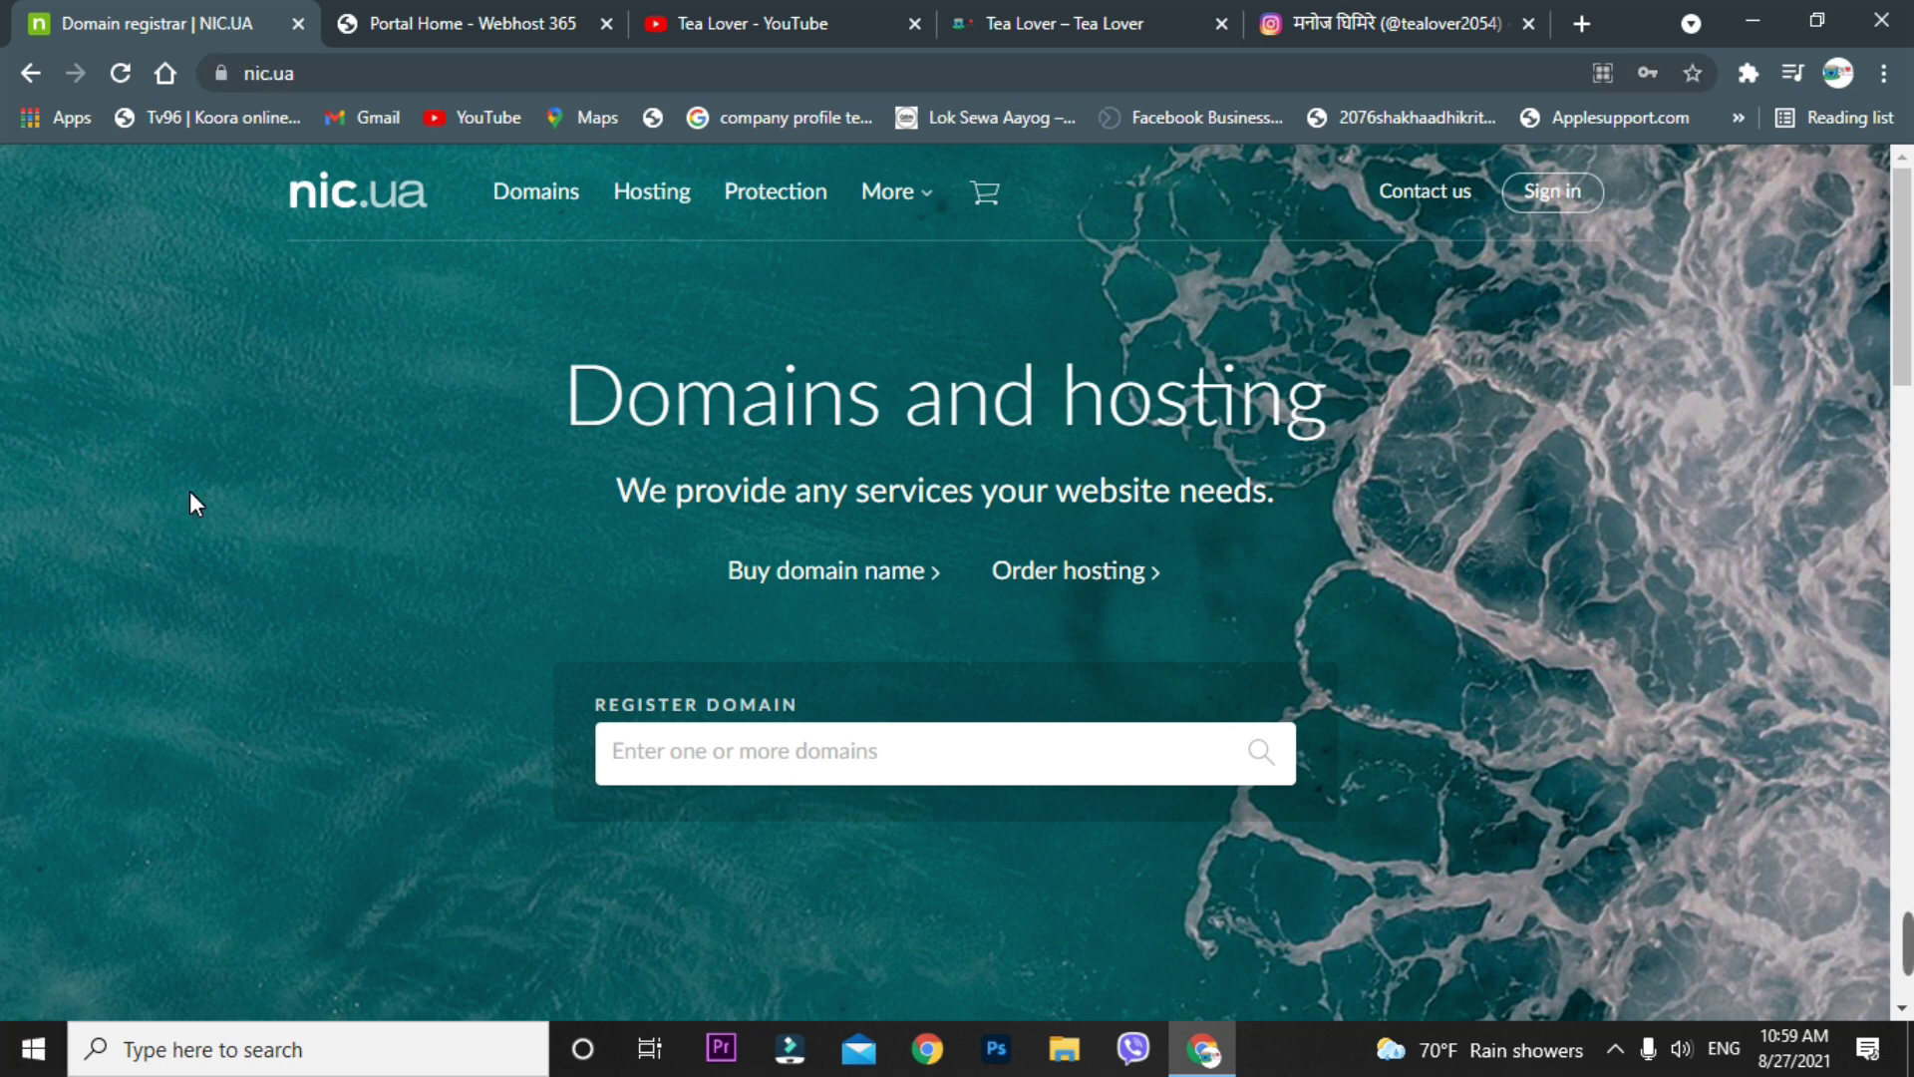
scroll(547, 755, "down", 3)
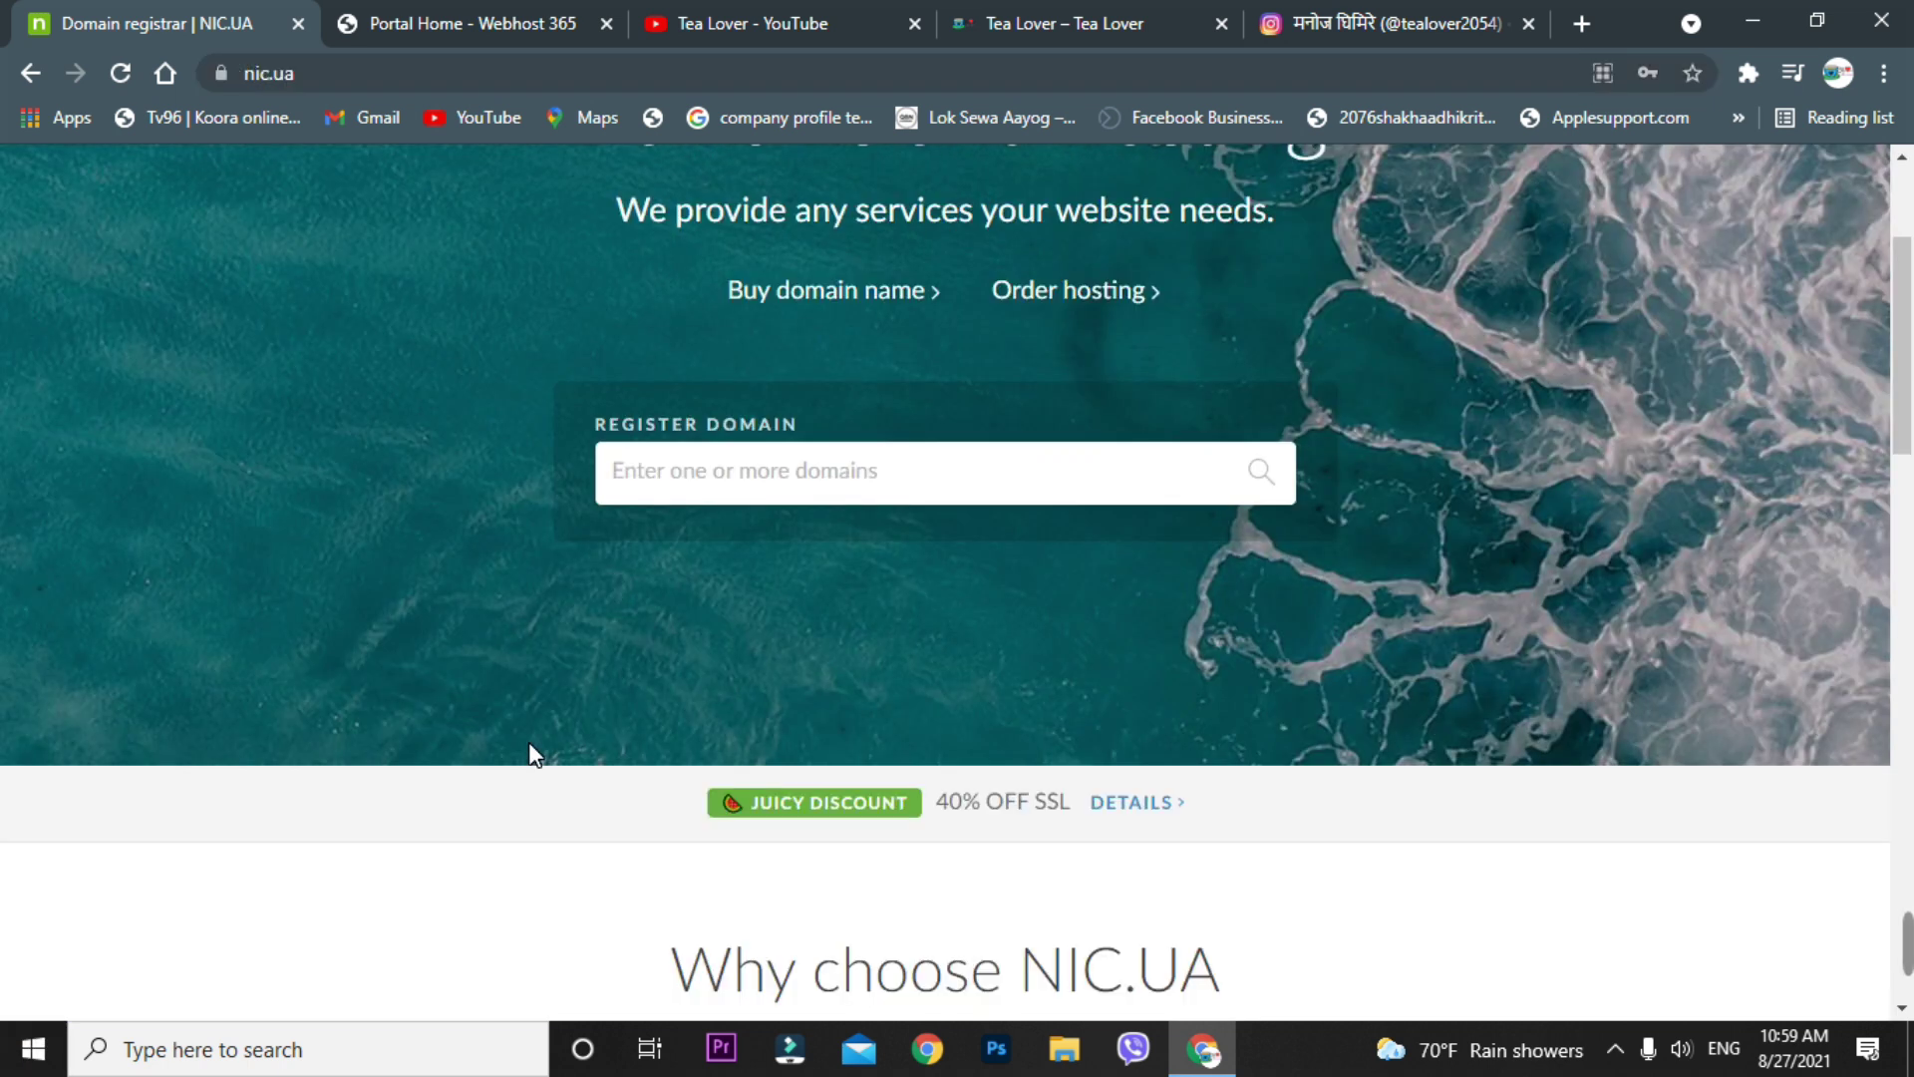
scroll(618, 683, "down", 7)
scroll(760, 787, "up", 10)
left_click(755, 772)
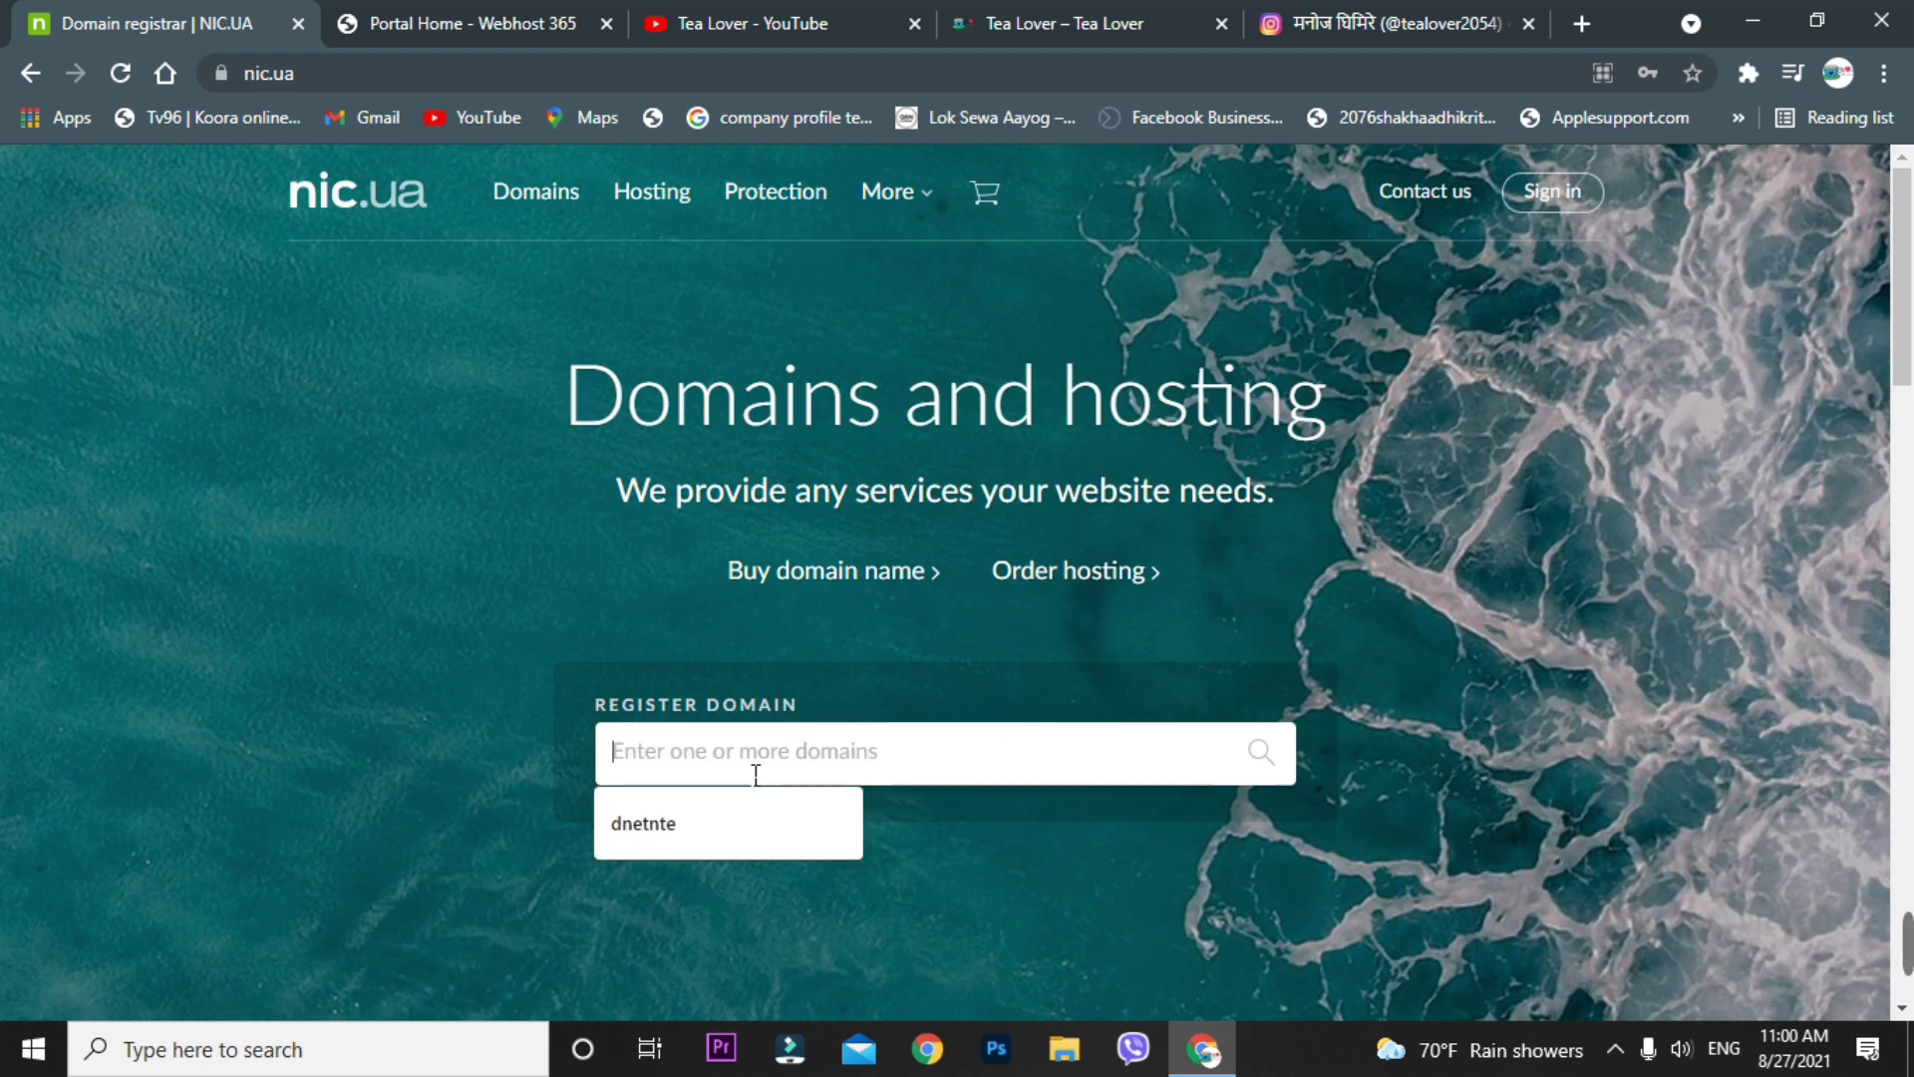
- Enter 'tealoverofficial' as the domain name to search
type("tea")
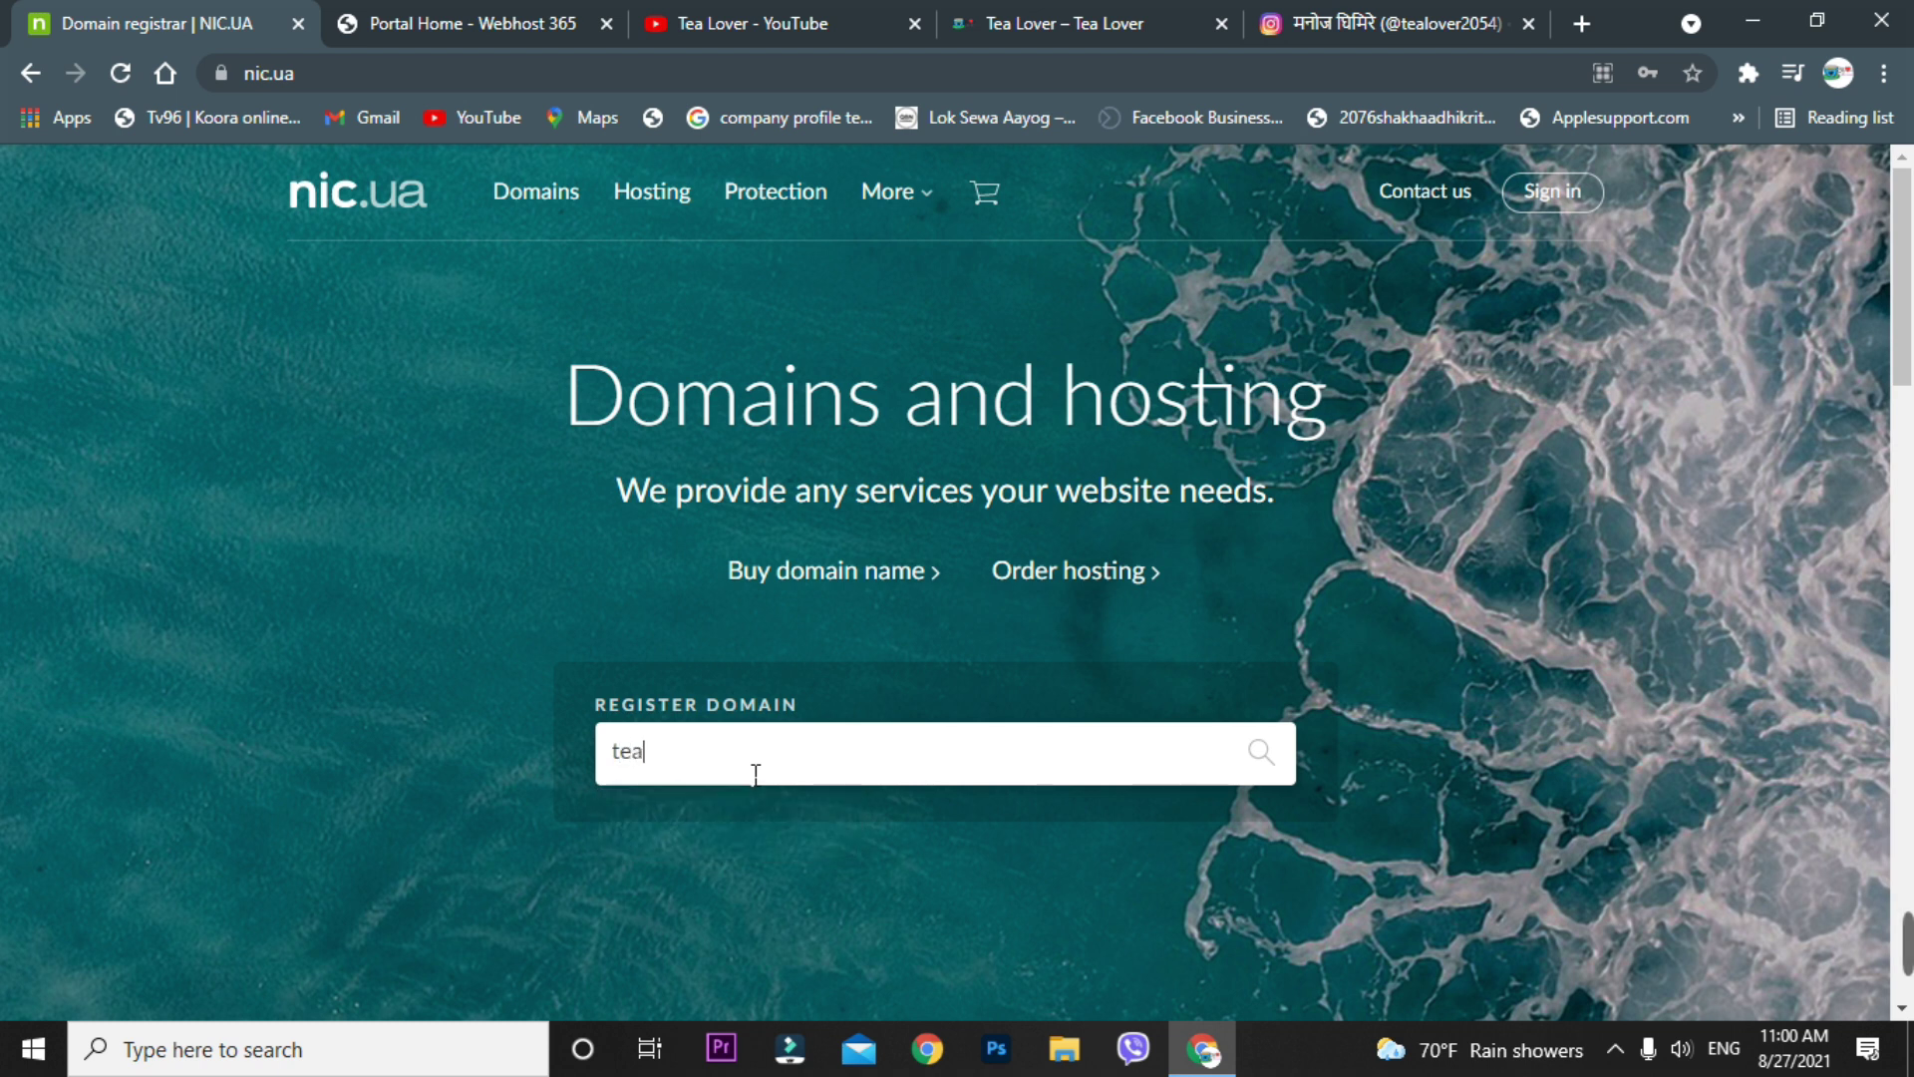
type("loverofficial")
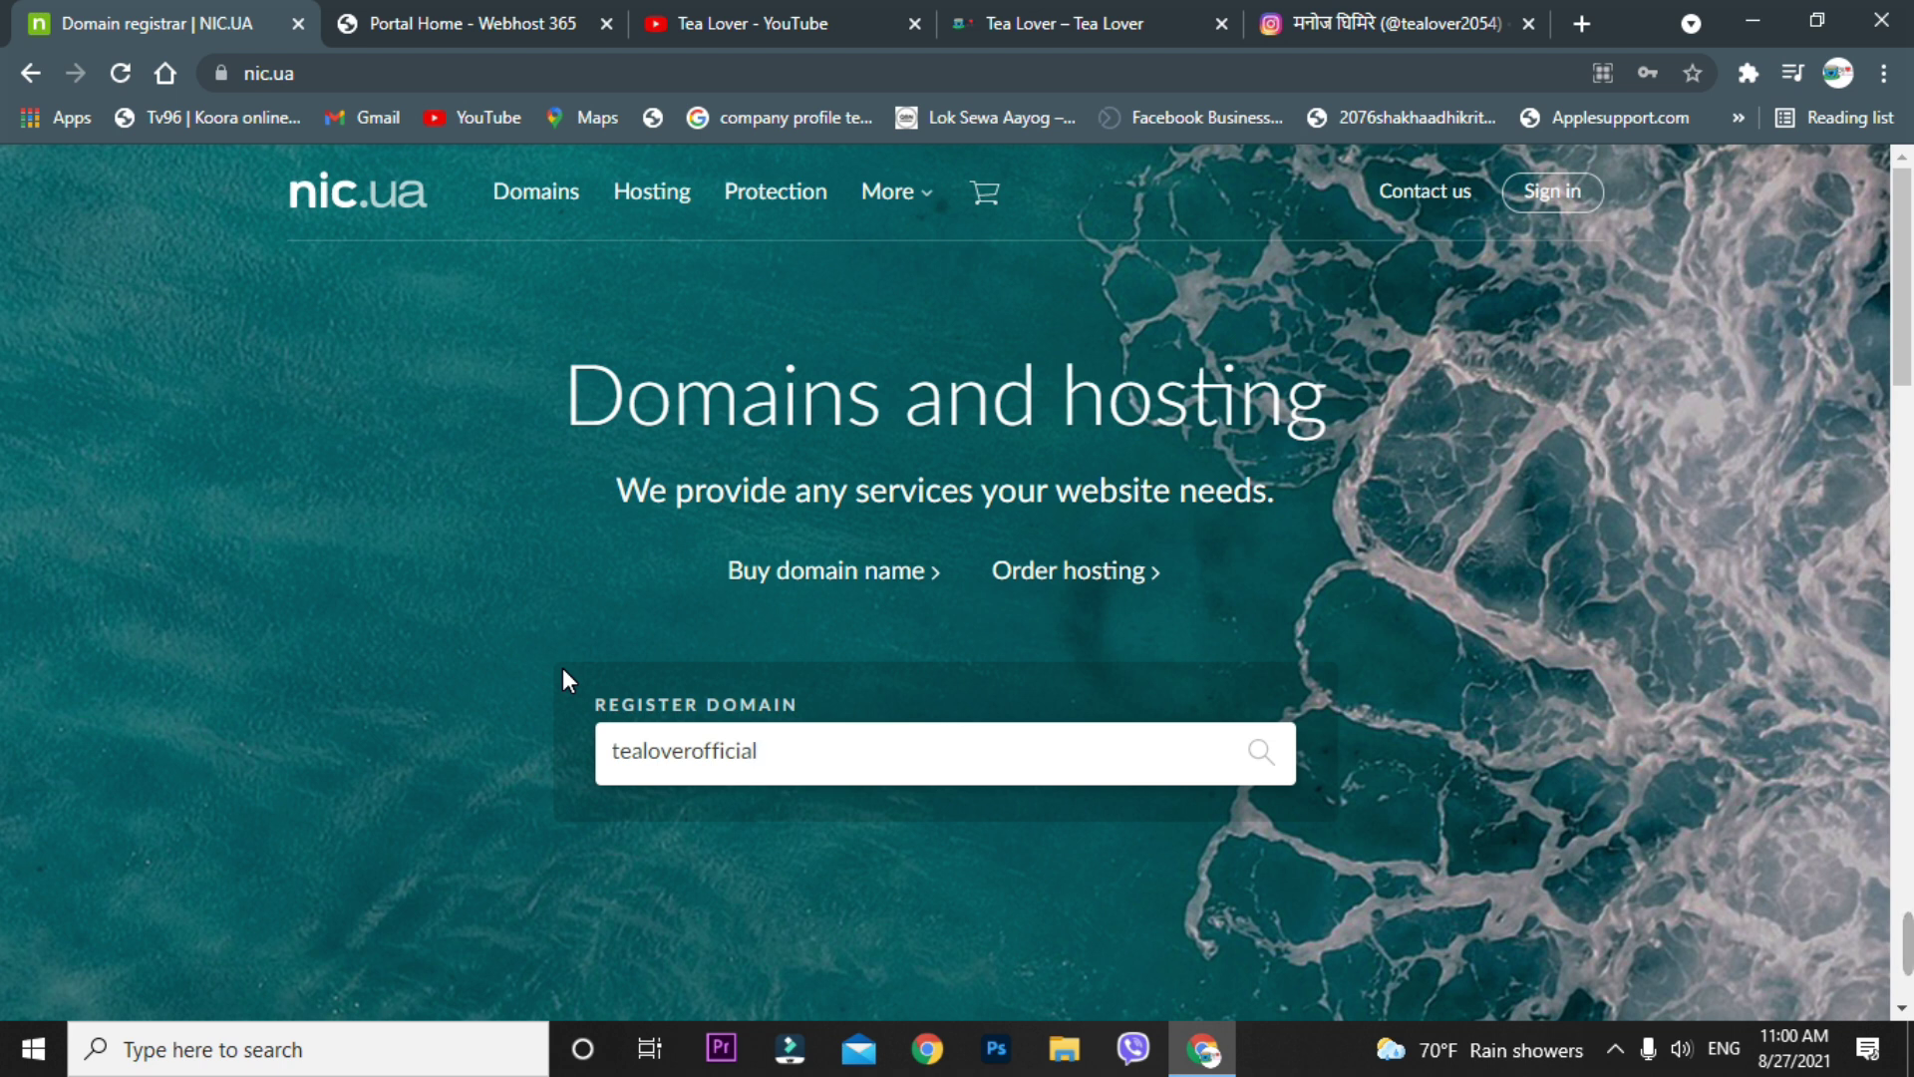
scroll(874, 610, "down", 3)
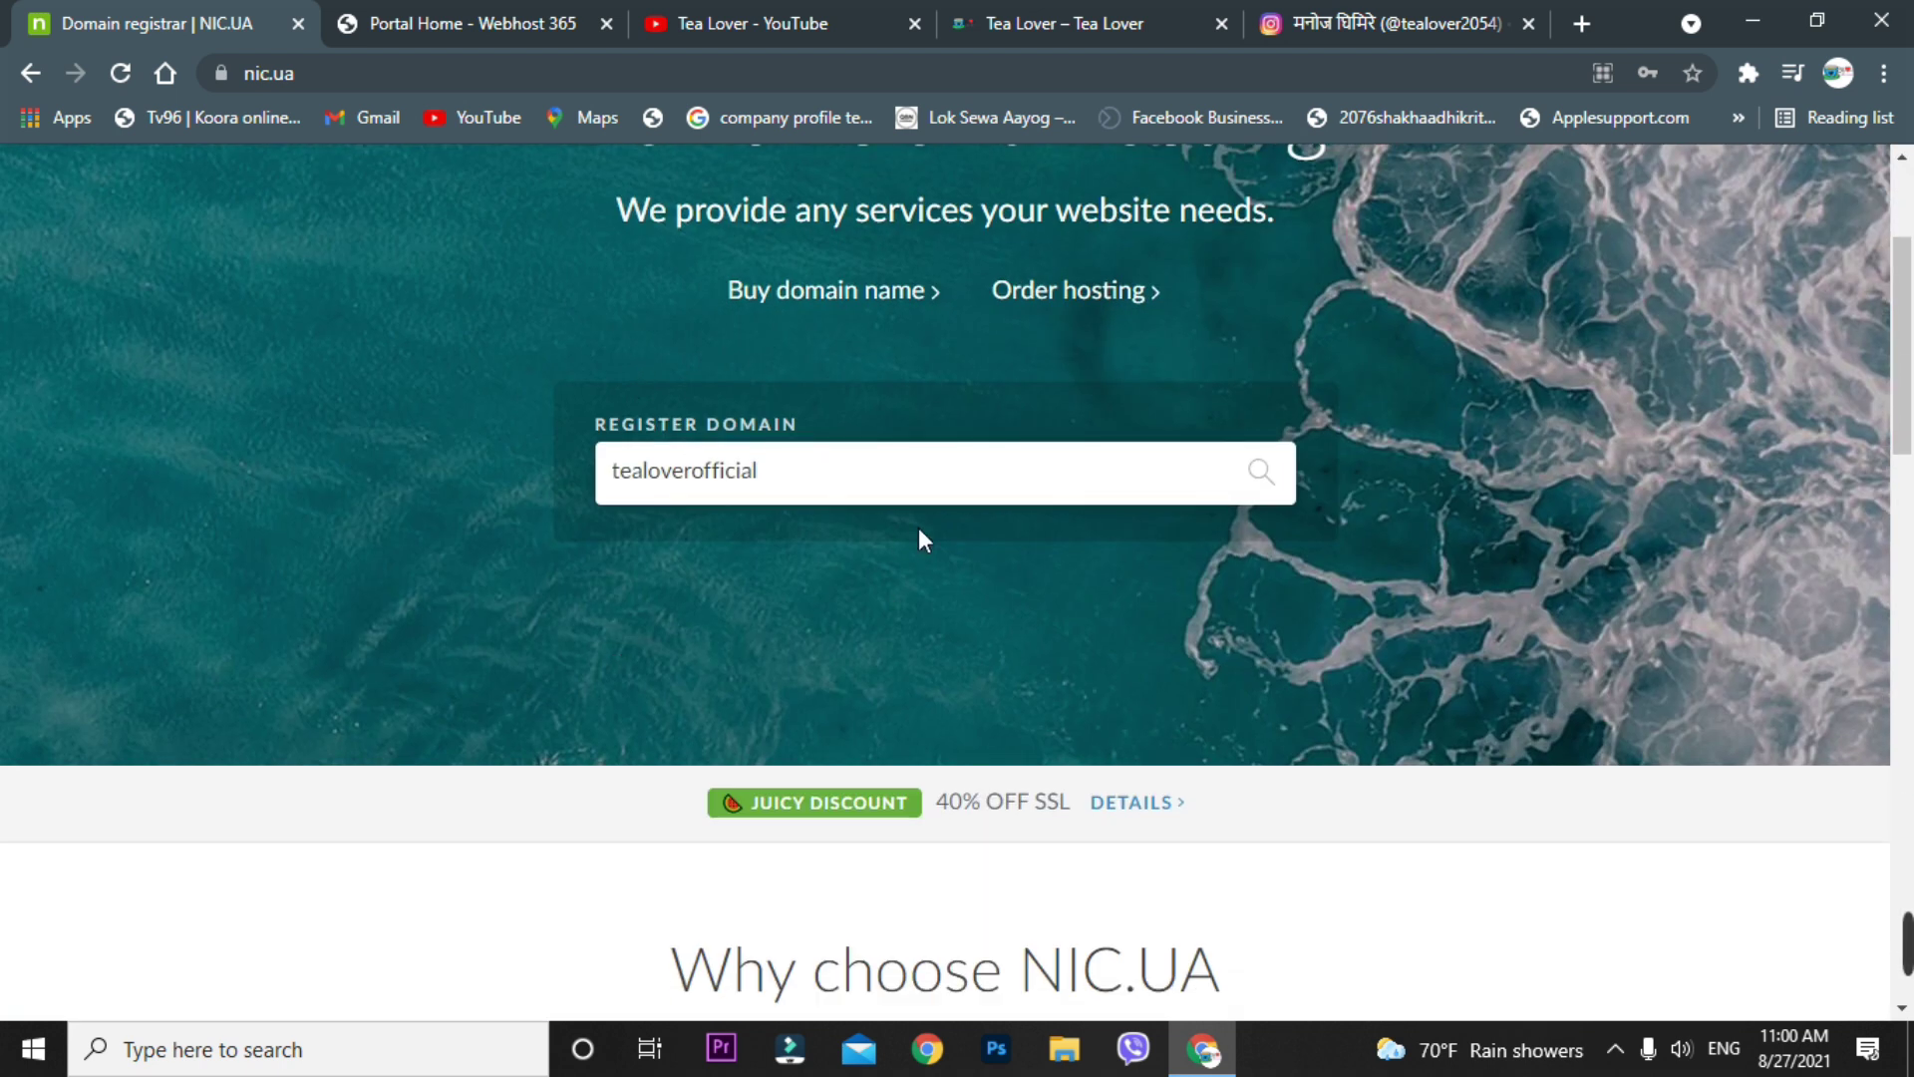
left_click(1281, 475)
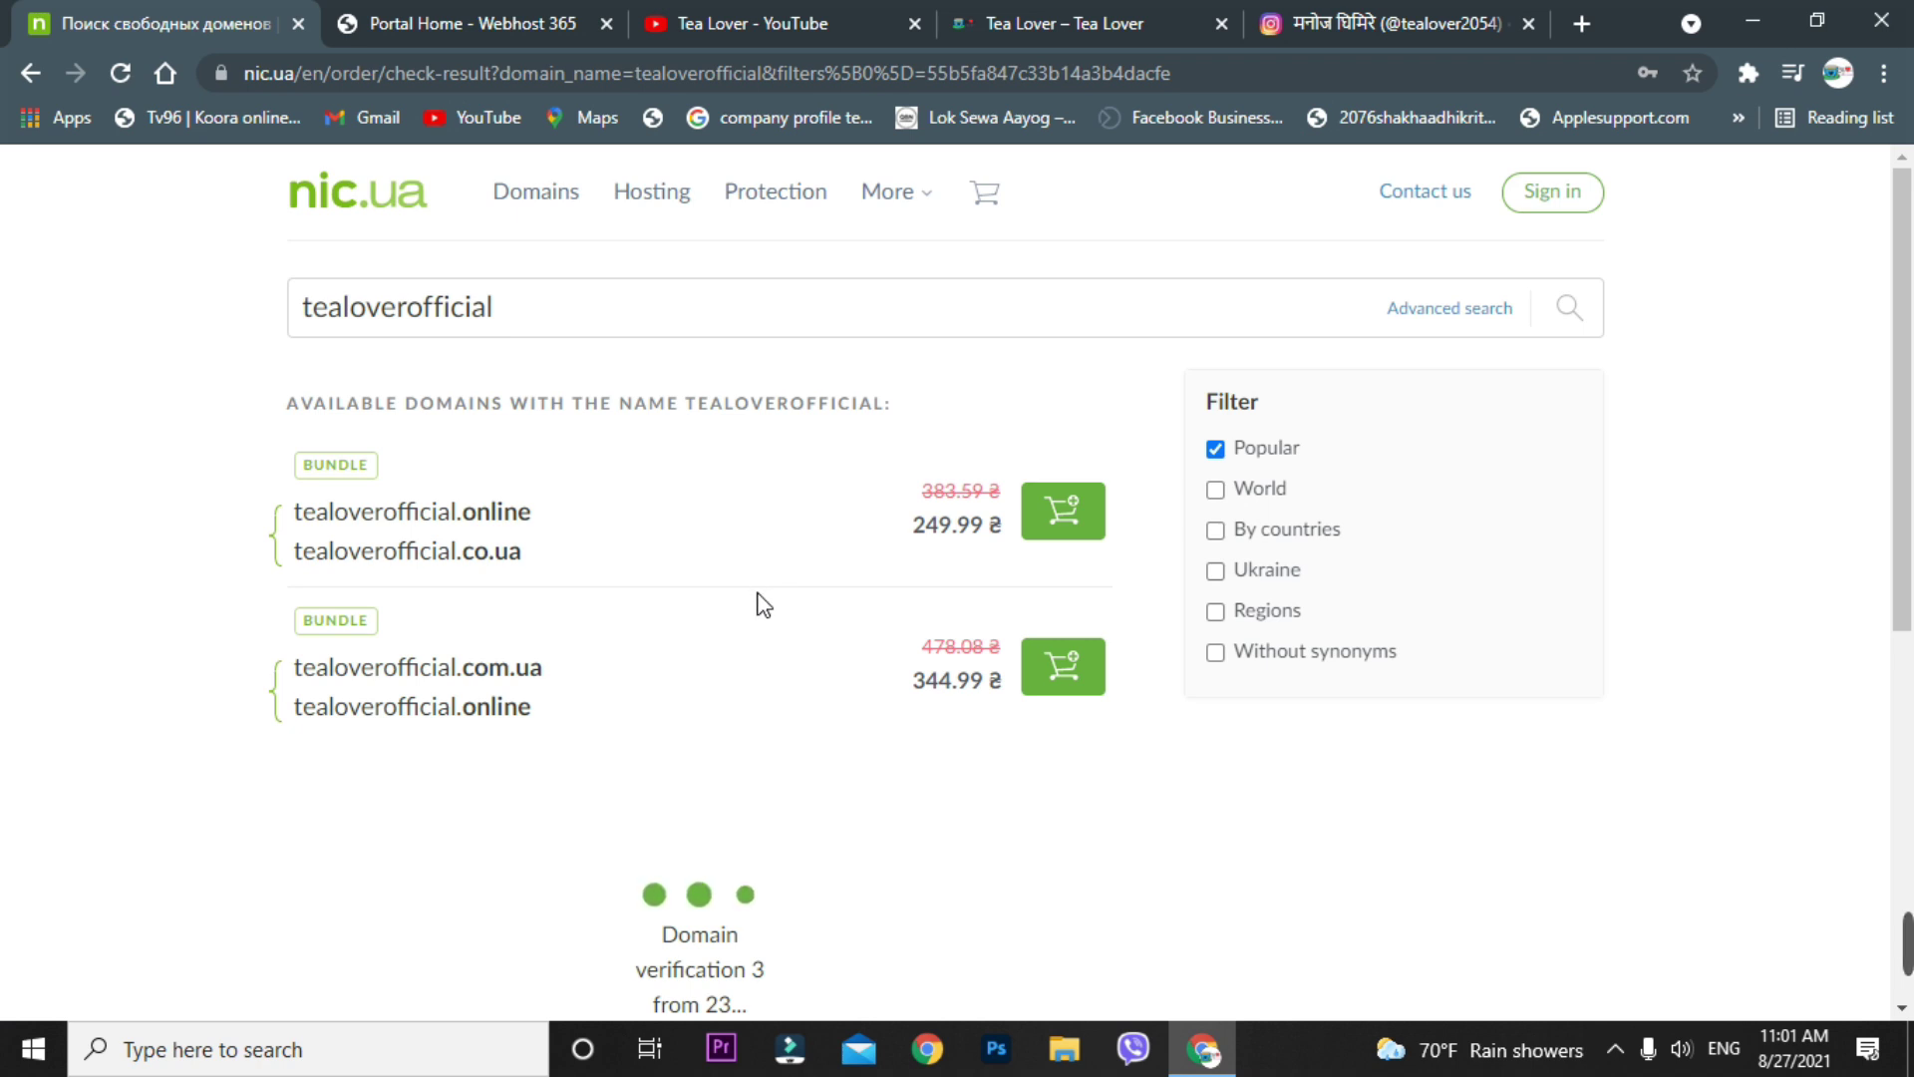
scroll(852, 598, "down", 1)
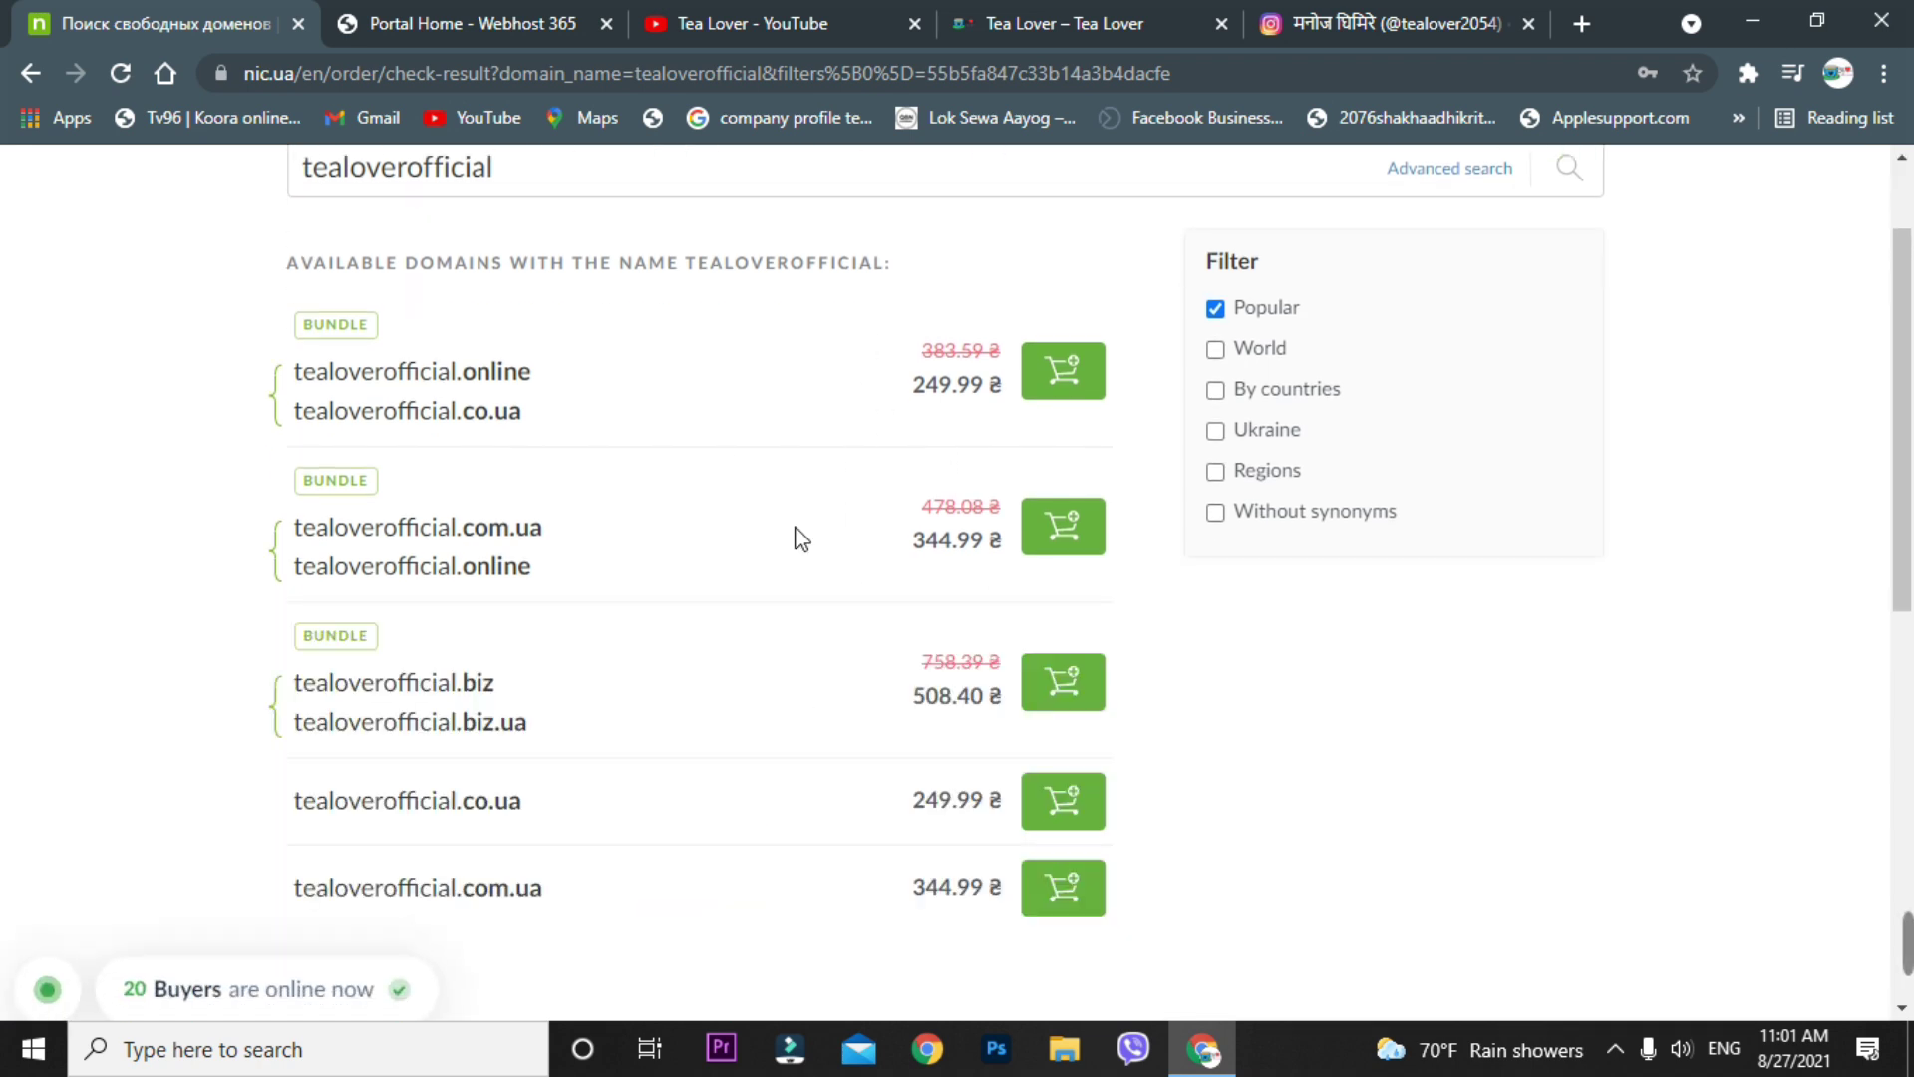
scroll(794, 538, "down", 5)
scroll(837, 429, "up", 7)
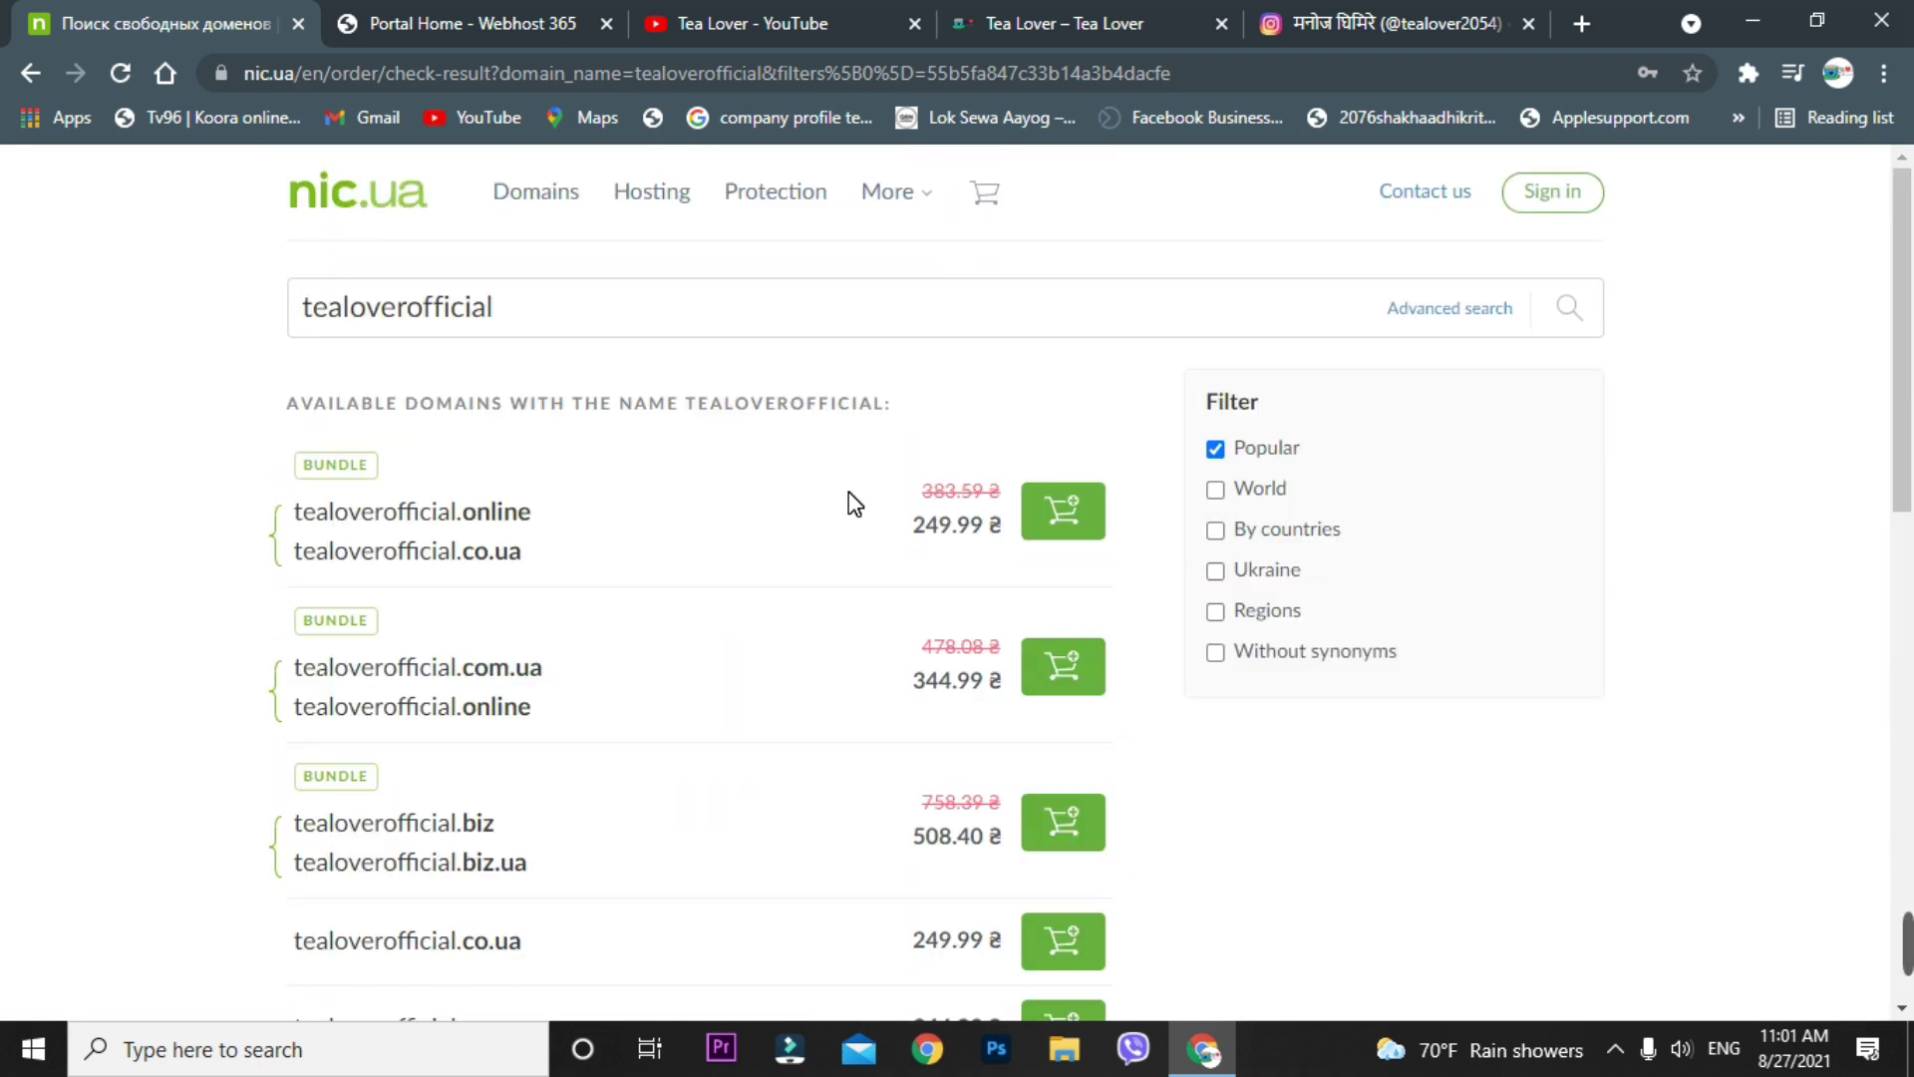
scroll(848, 499, "down", 10)
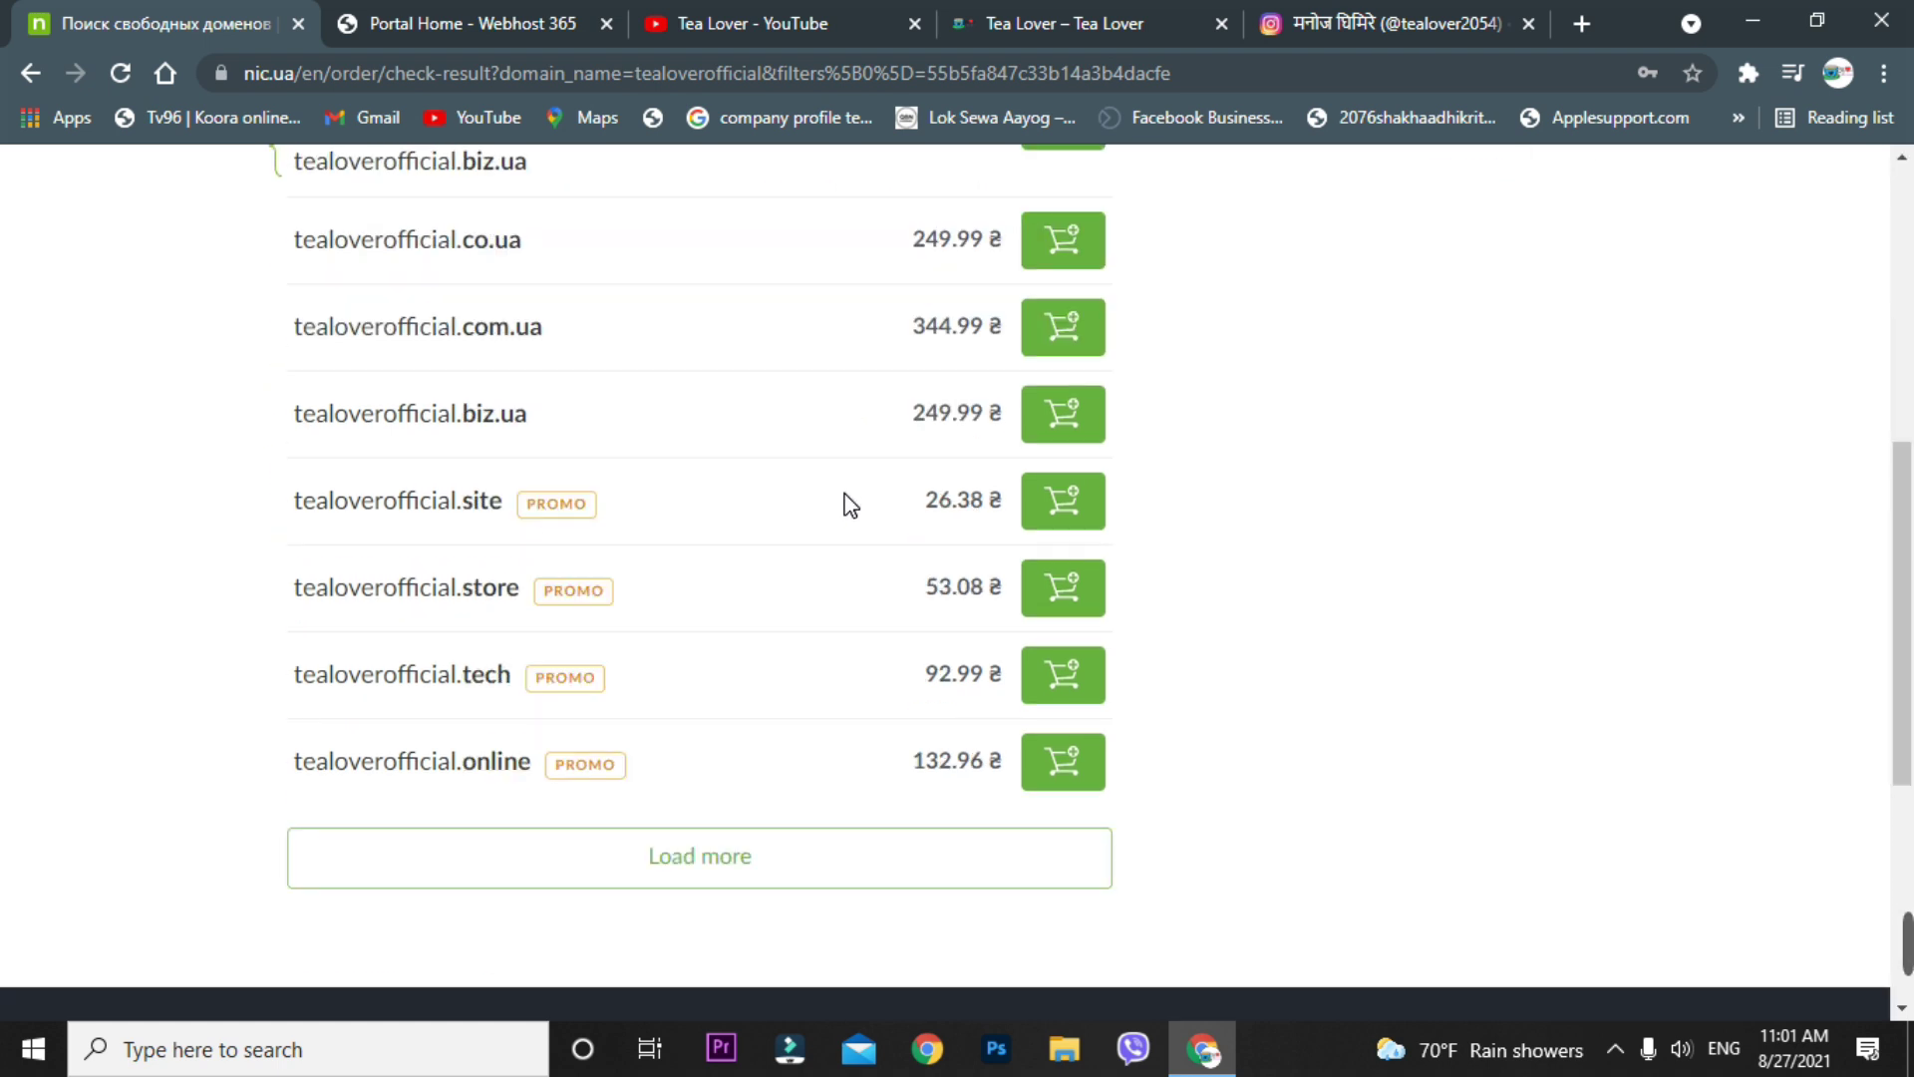
scroll(1371, 443, "up", 10)
left_click(311, 73)
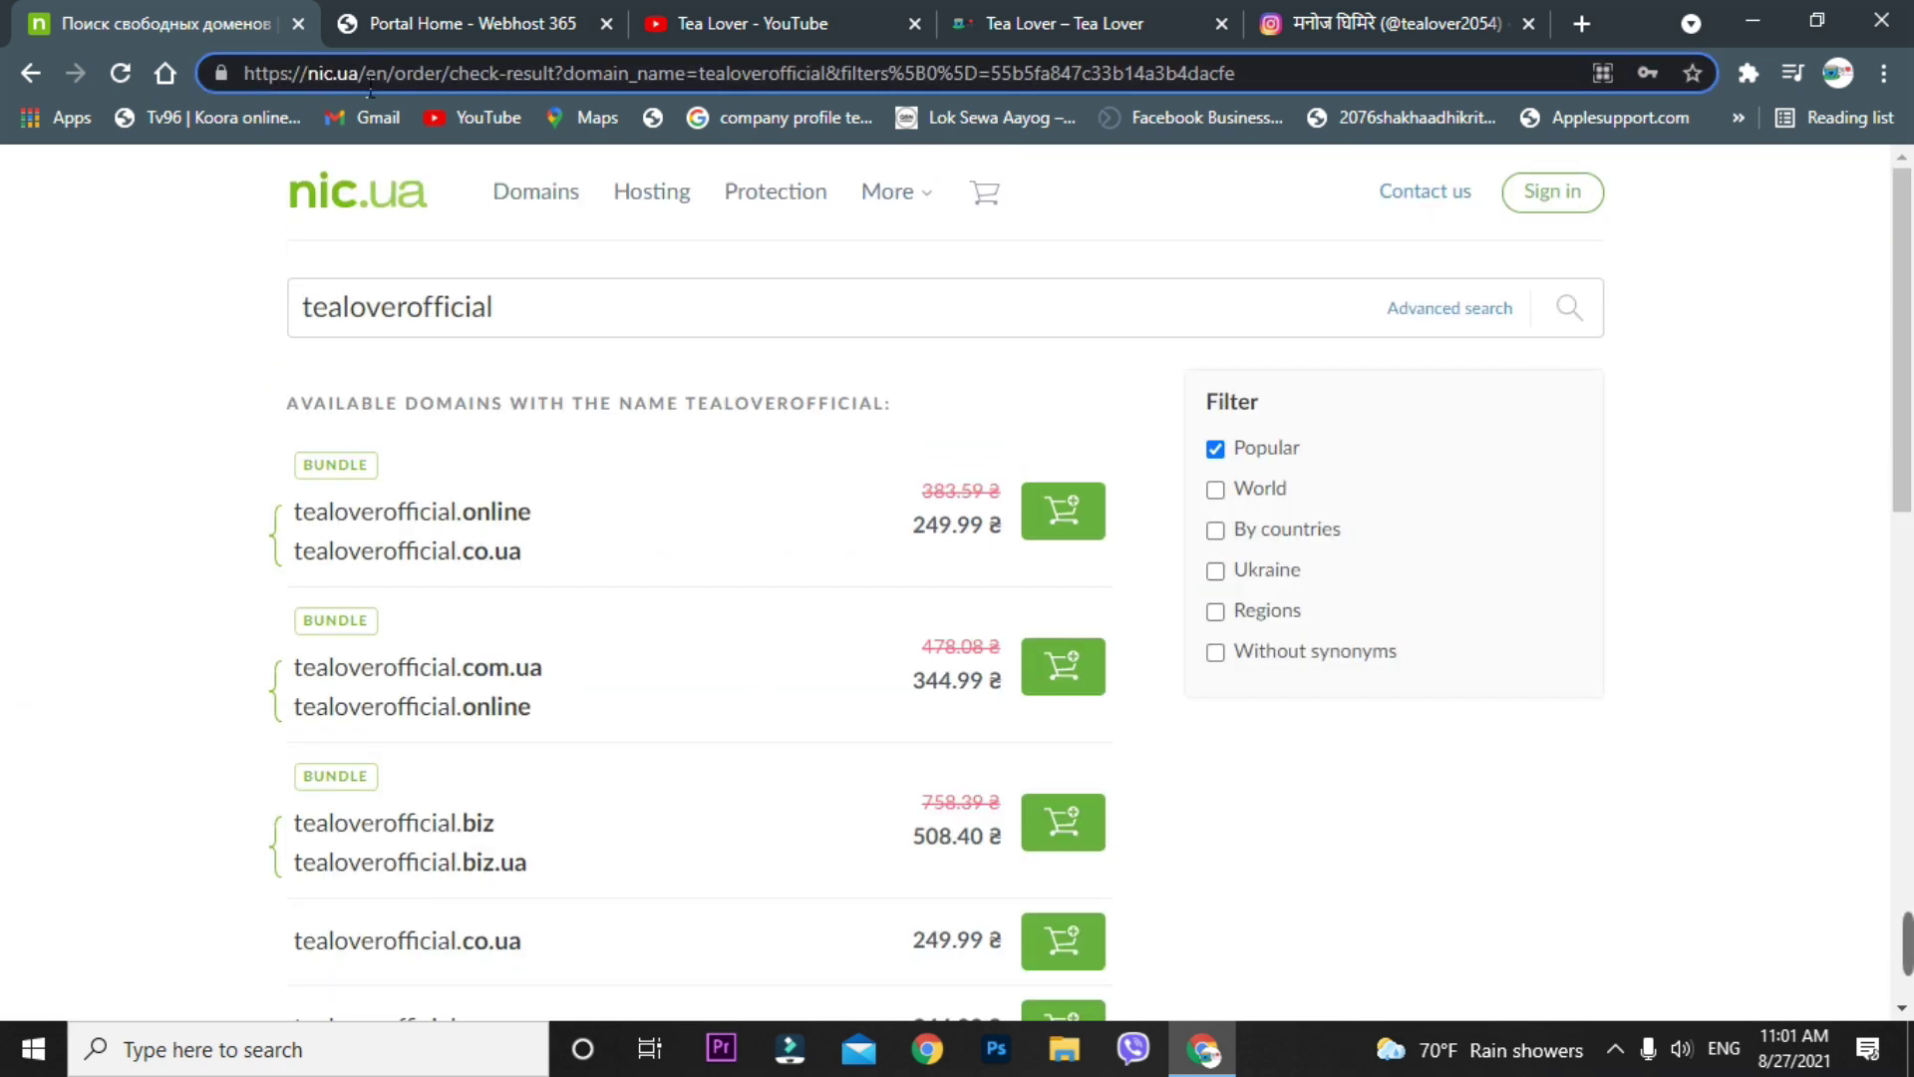
left_click_drag(370, 90, 245, 76)
left_click(211, 296)
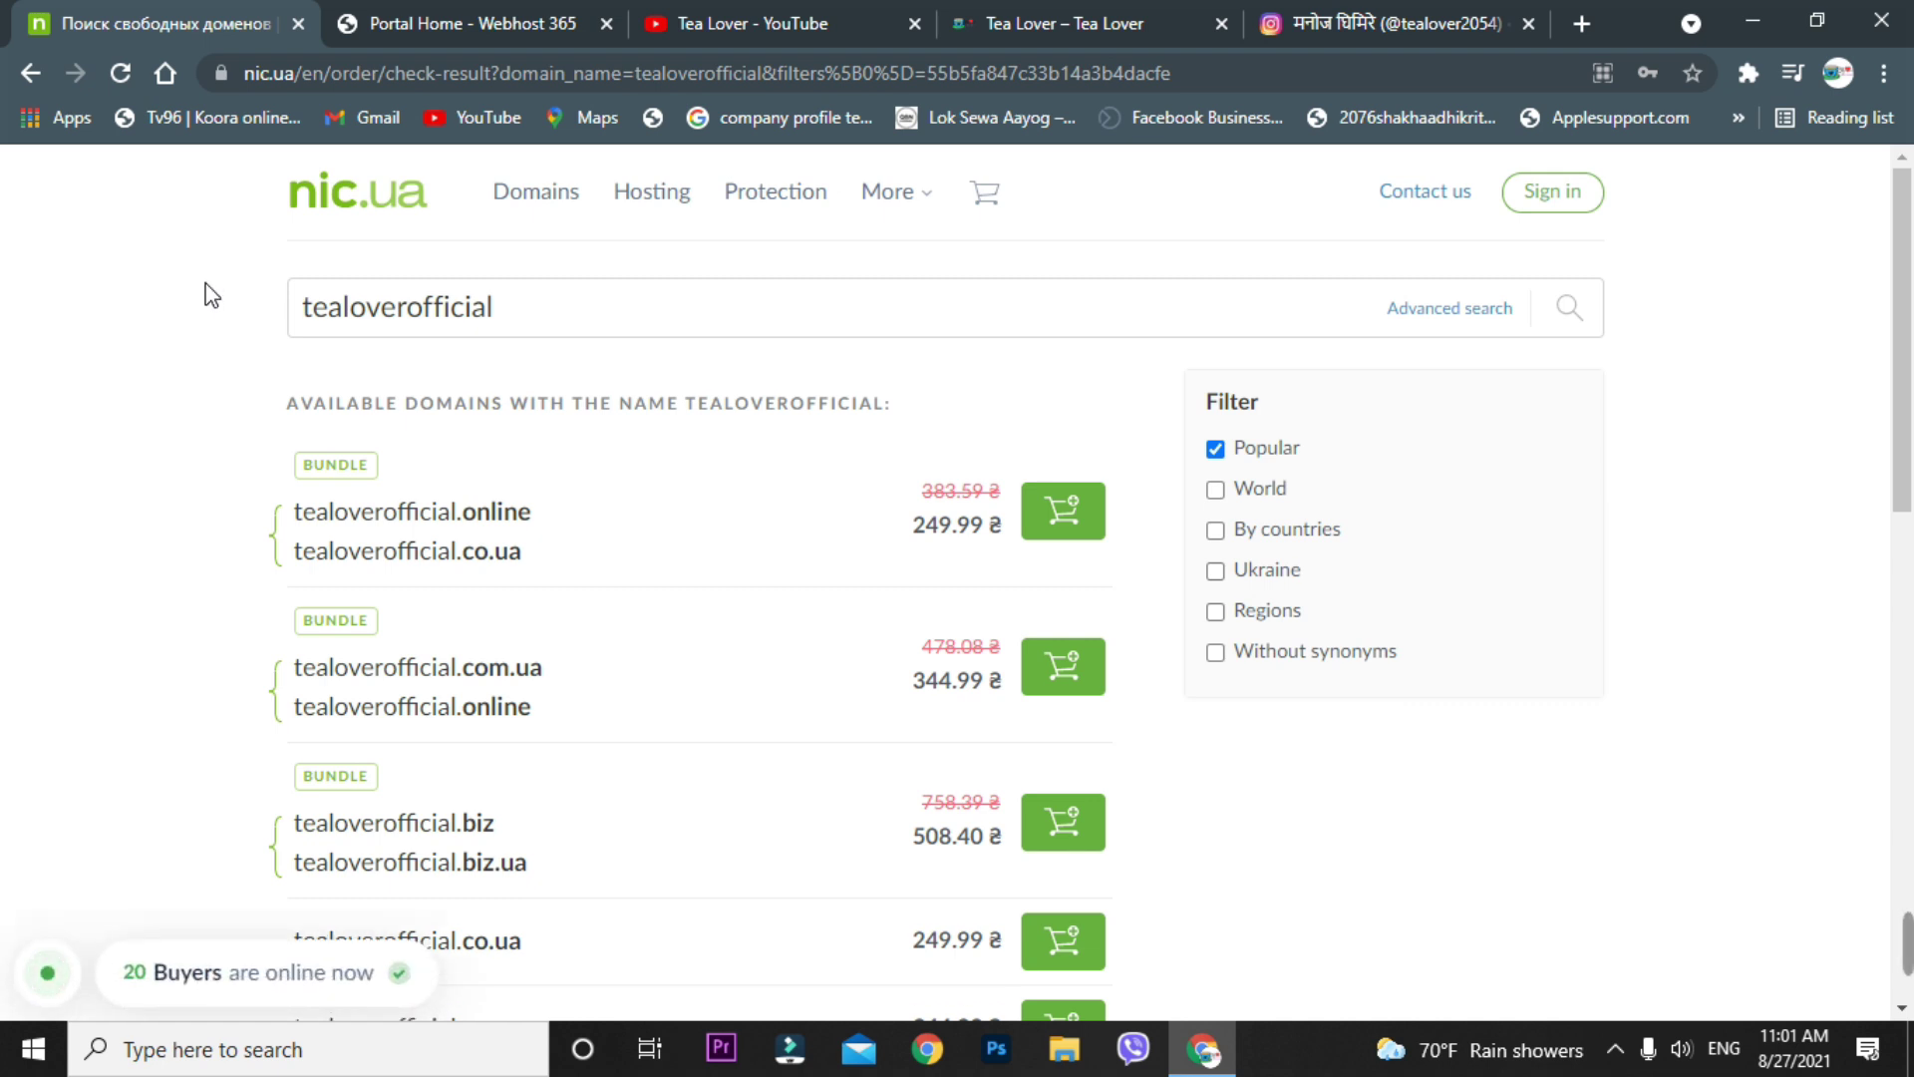
- Search tealoverofficial on the .PP.UA page and add the free domain to the cart
key("alt+Left")
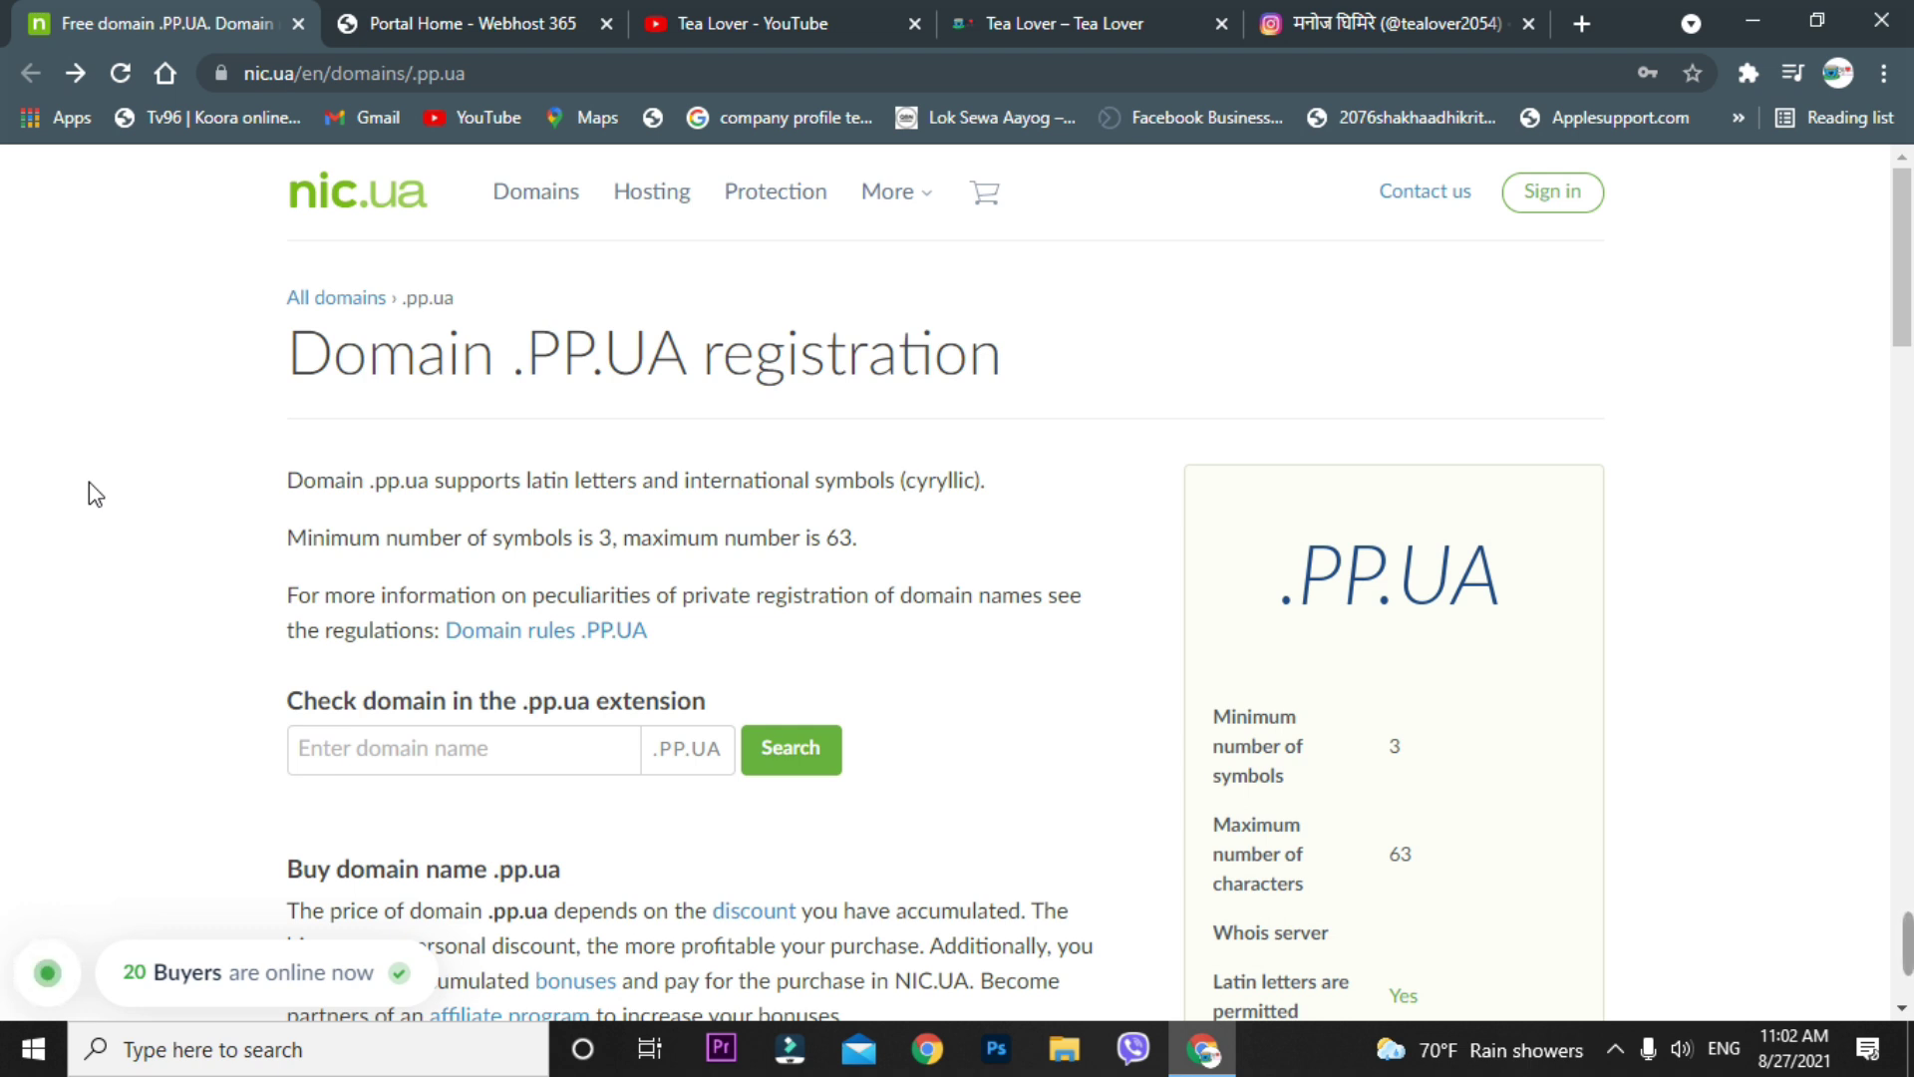
left_click(551, 756)
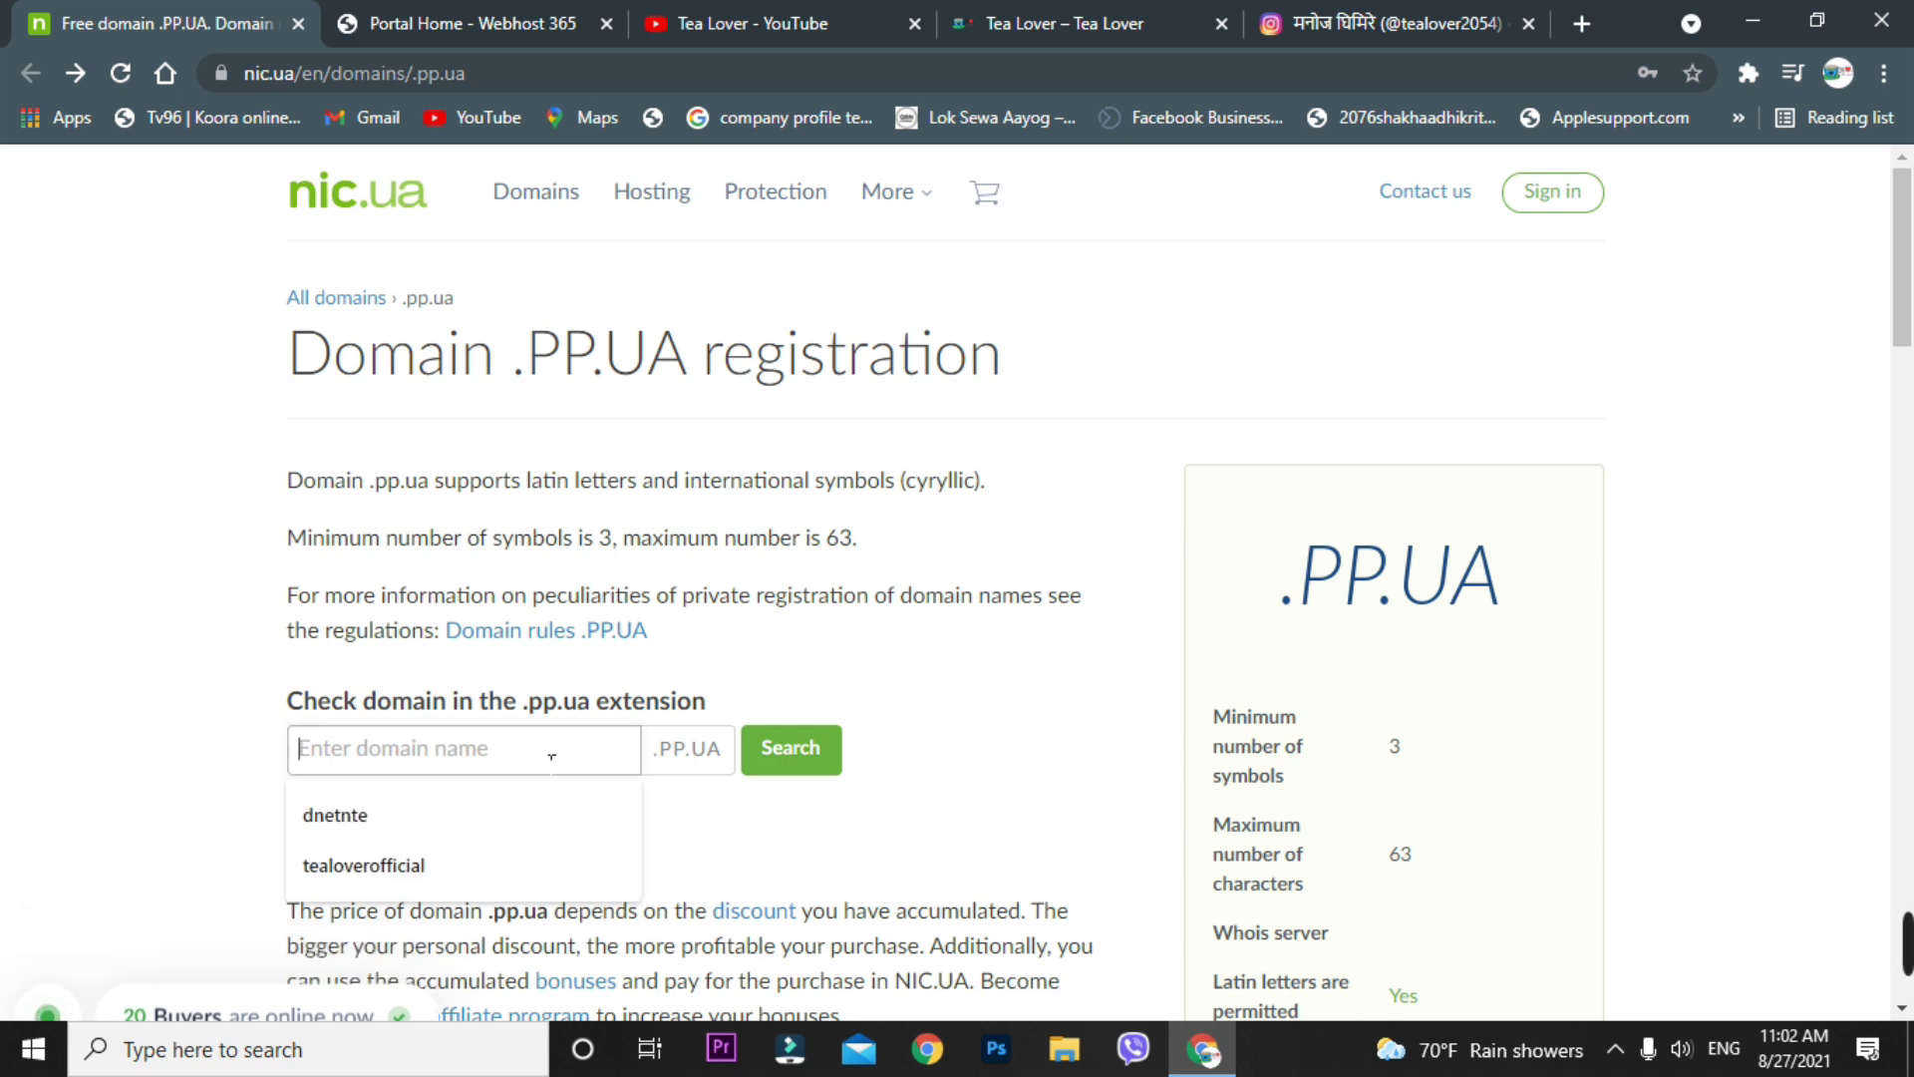
left_click(508, 863)
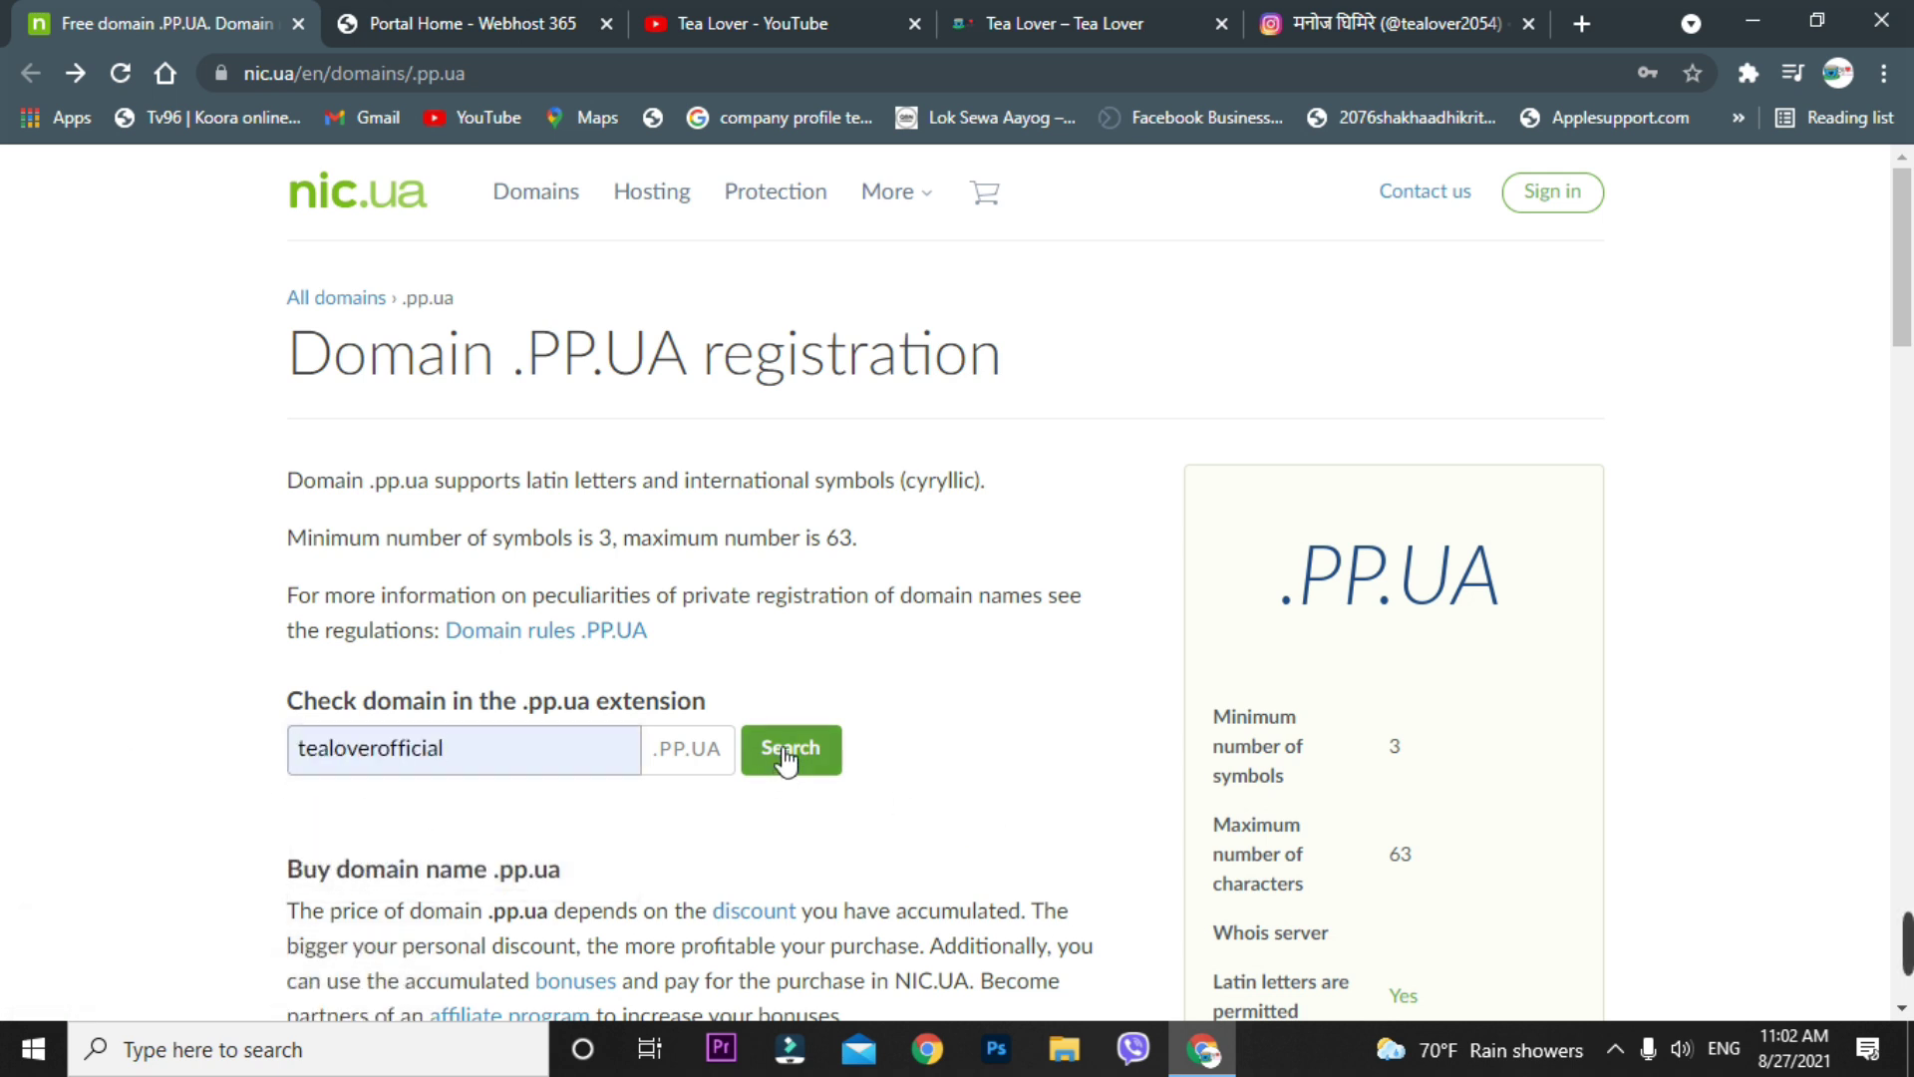
left_click(788, 756)
left_click_drag(858, 395, 921, 409)
left_click(877, 518)
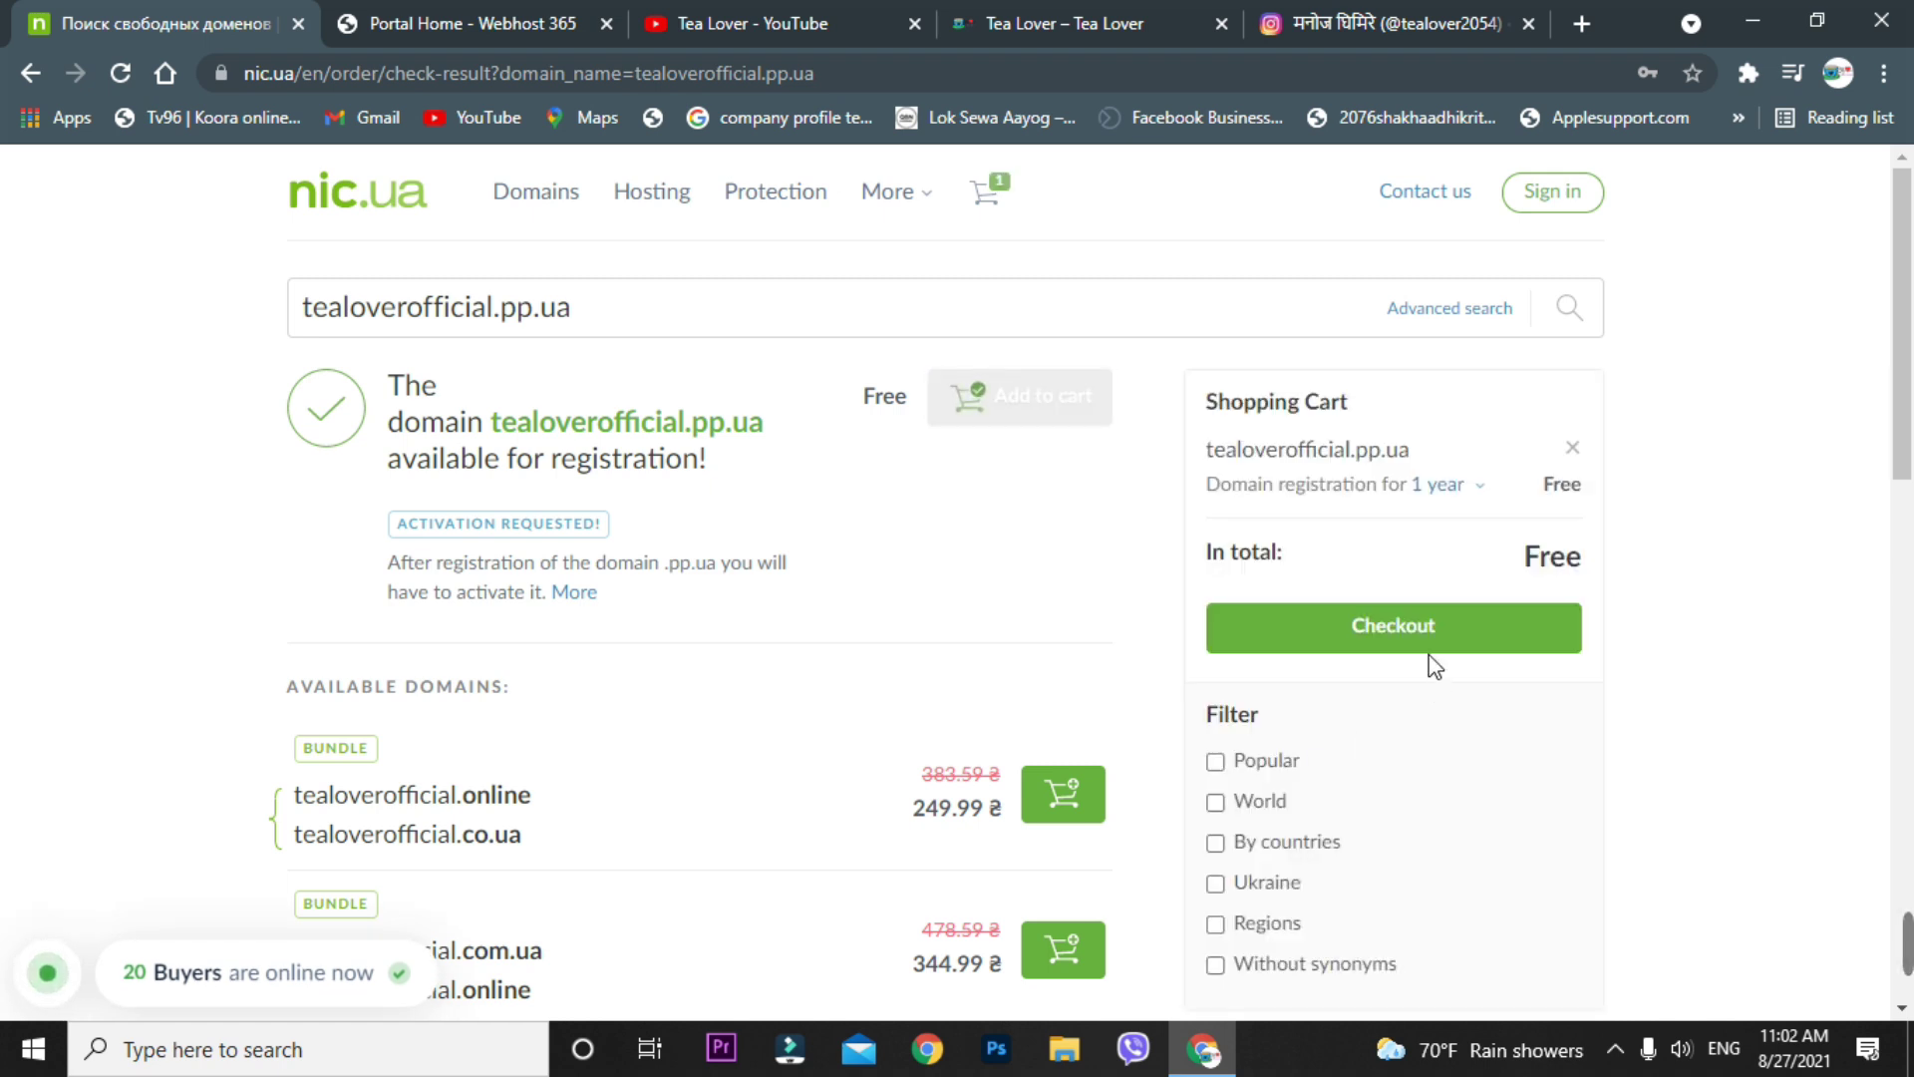
left_click_drag(1478, 572, 1738, 526)
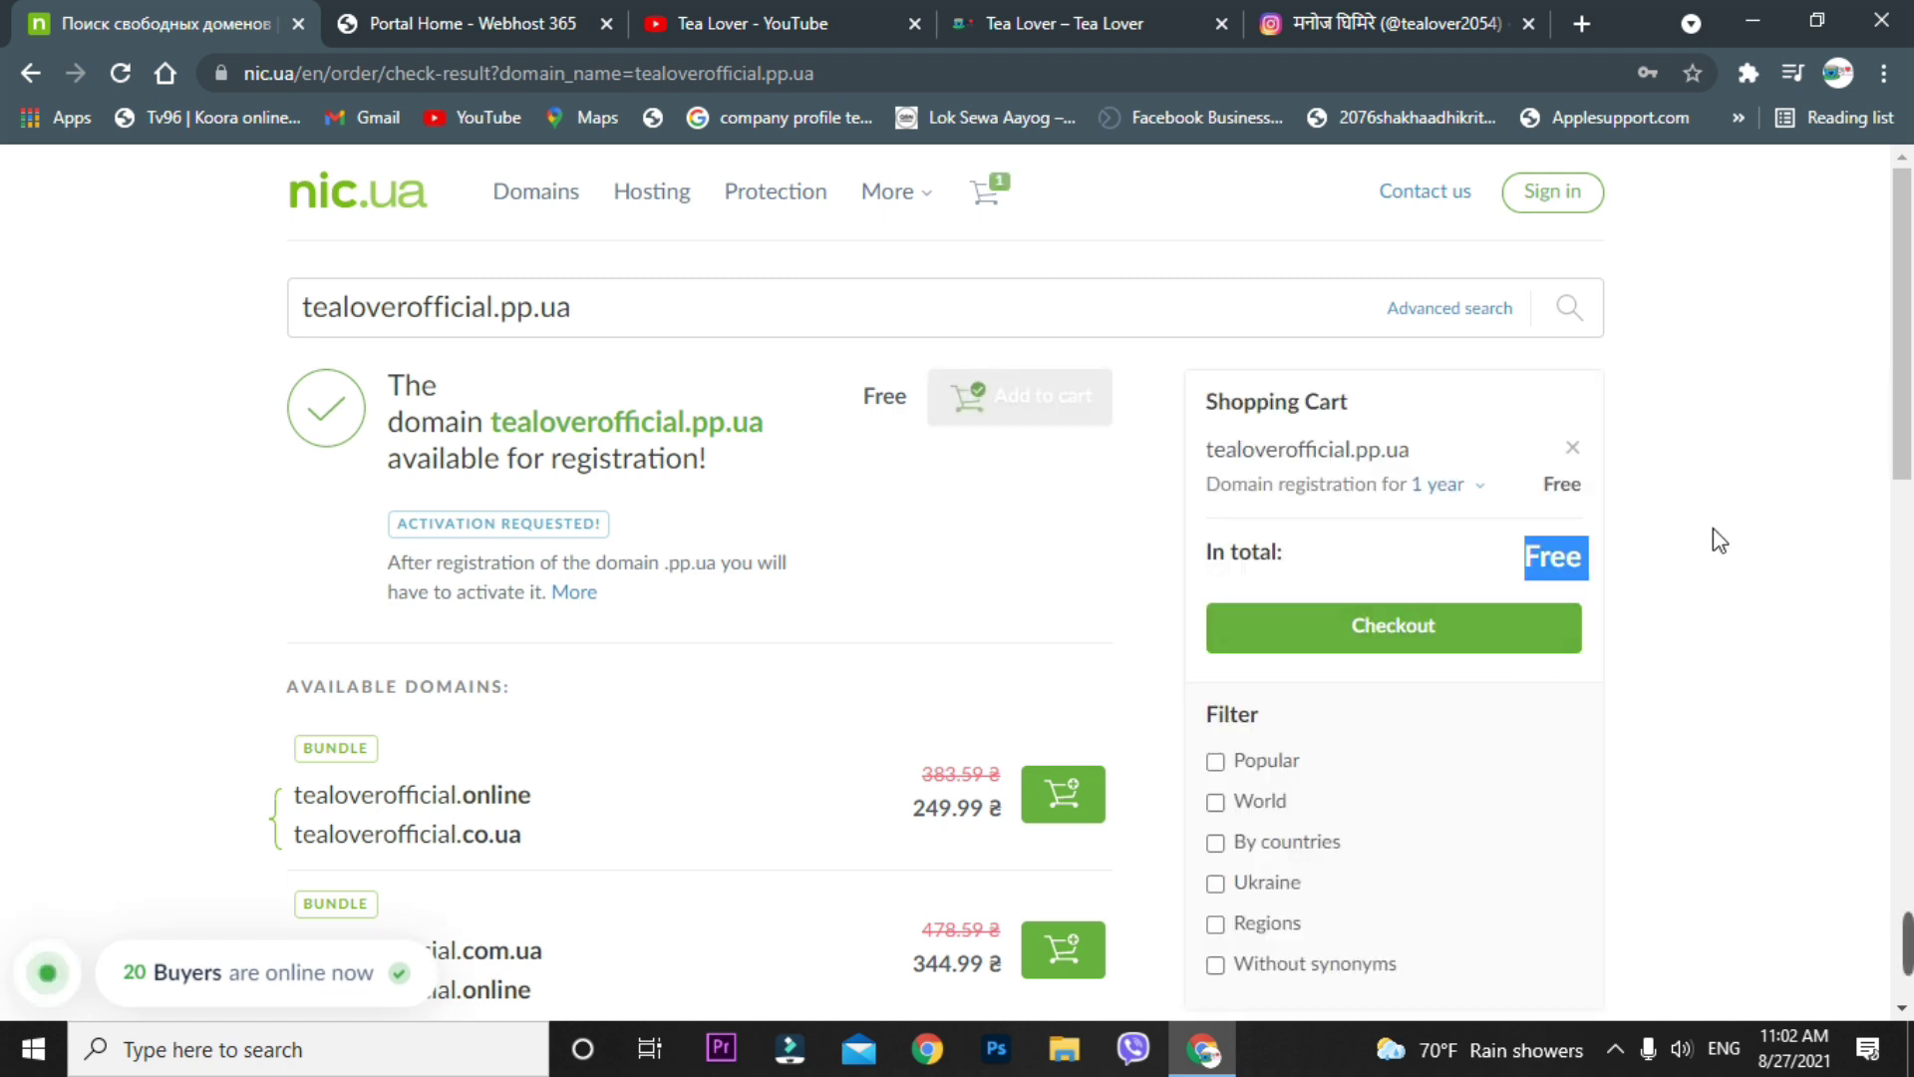
- Proceed to Order checkout for the free domain and continue the order
left_click(1719, 539)
scroll(1504, 619, "down", 5)
scroll(1504, 598, "up", 5)
left_click(1446, 658)
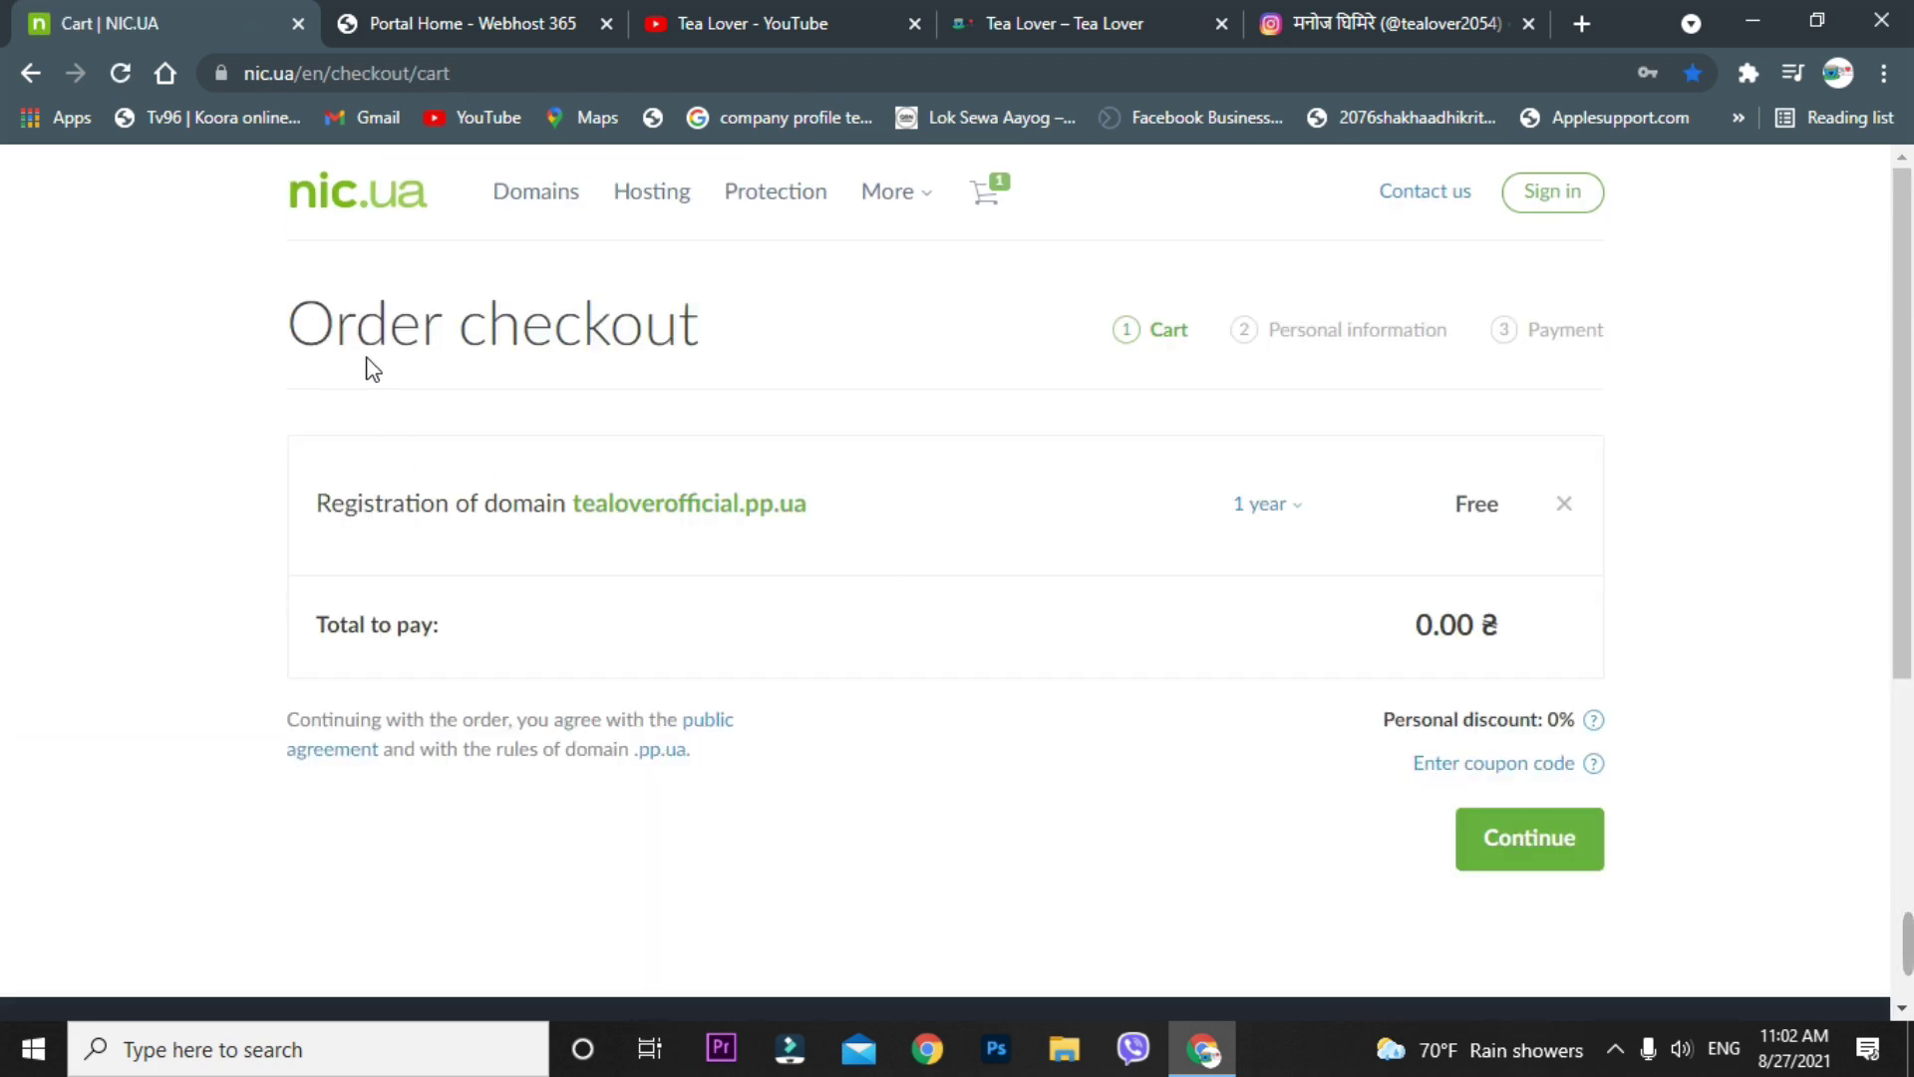
left_click_drag(332, 334, 830, 347)
left_click(1104, 755)
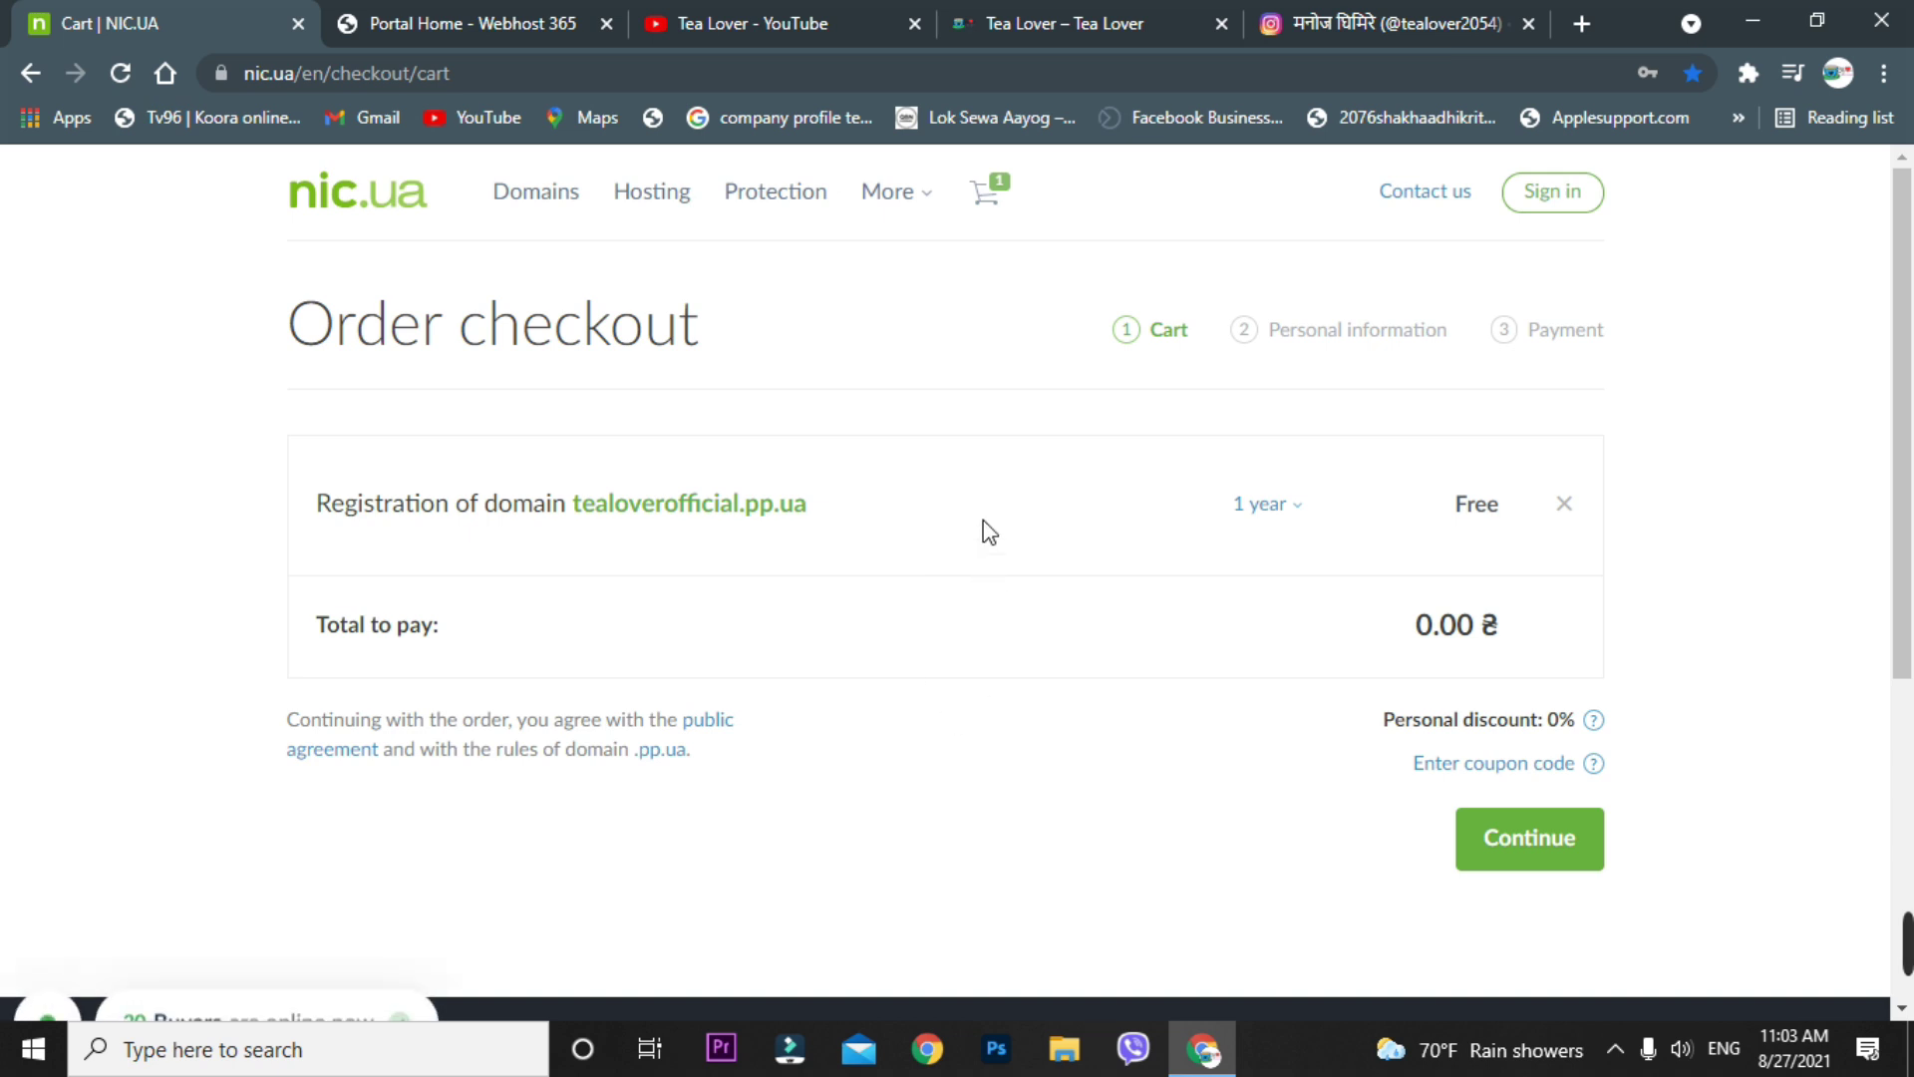
scroll(972, 399, "down", 1)
scroll(997, 498, "up", 1)
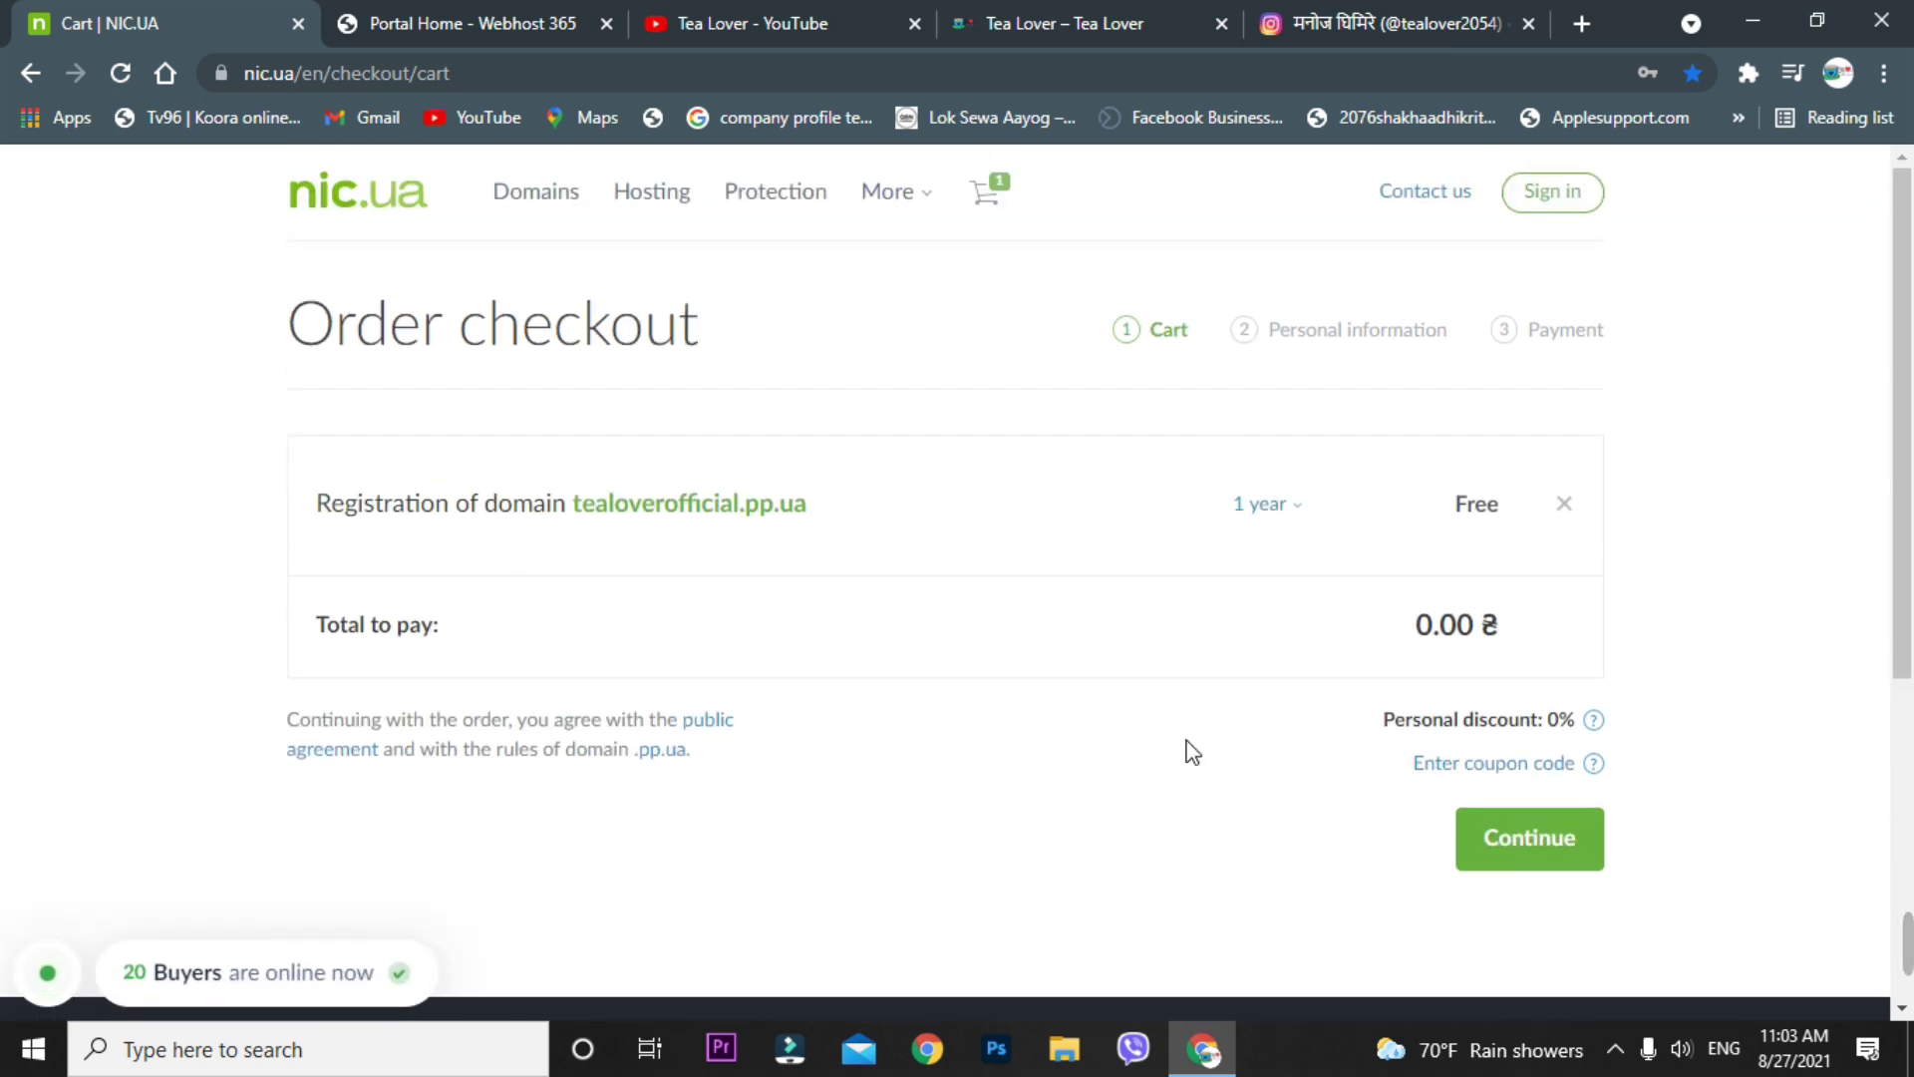
left_click(1566, 860)
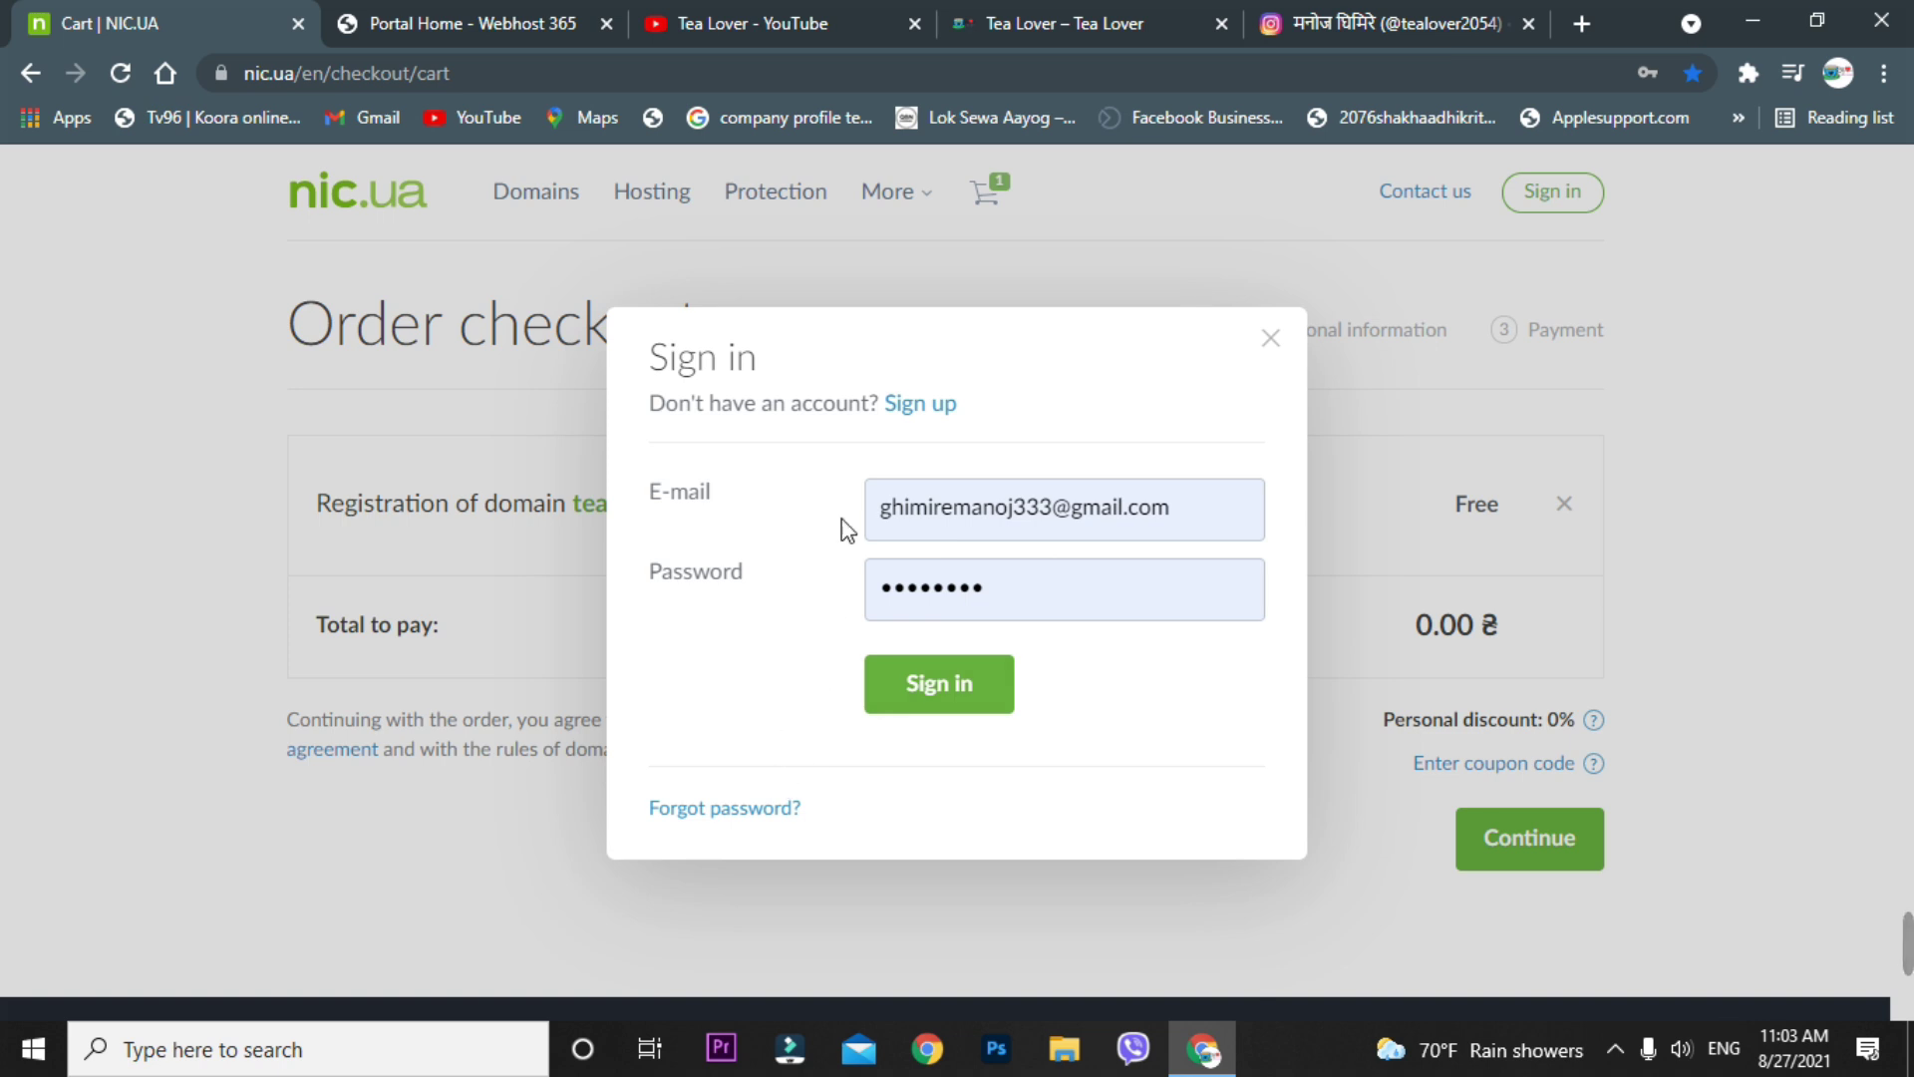
- Sign up for a new NIC.UA account with saved e-mail and password, declining password saving
left_click(942, 406)
left_click(966, 468)
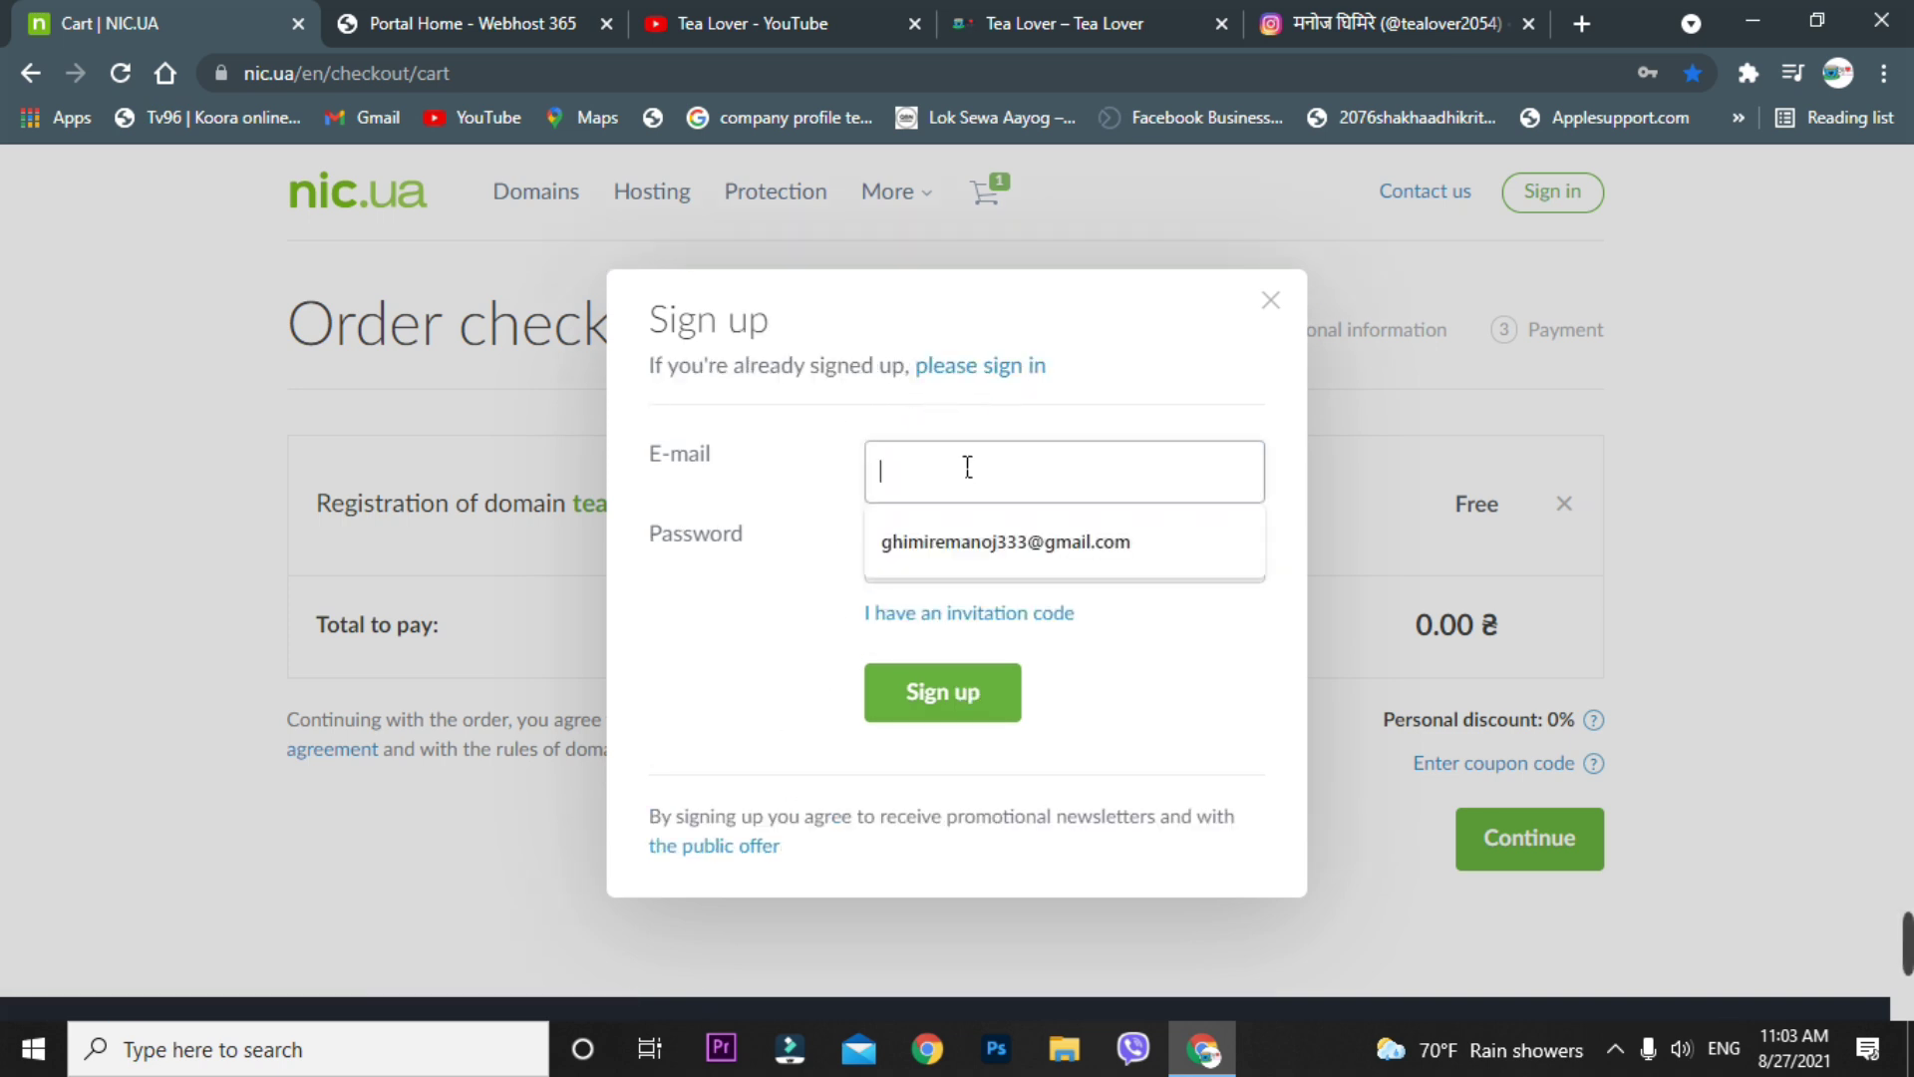
left_click(1027, 542)
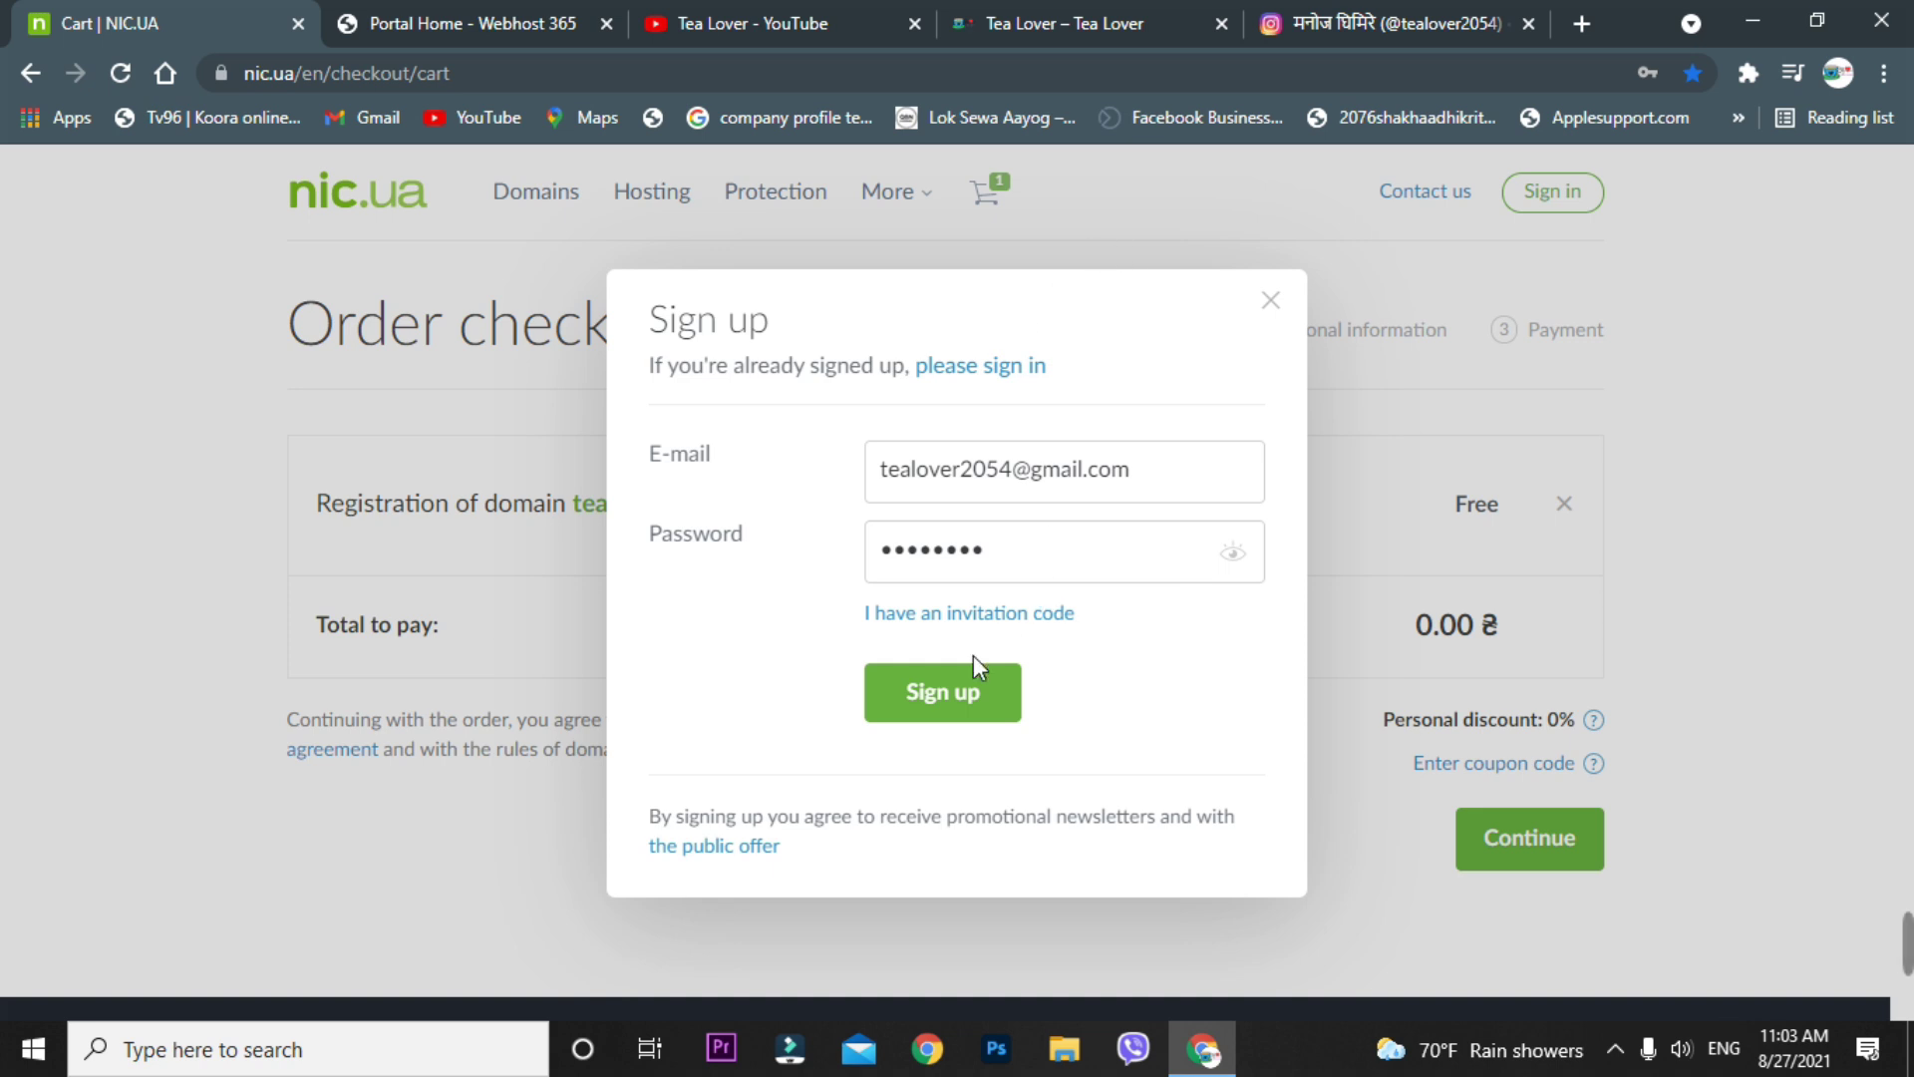
left_click(957, 690)
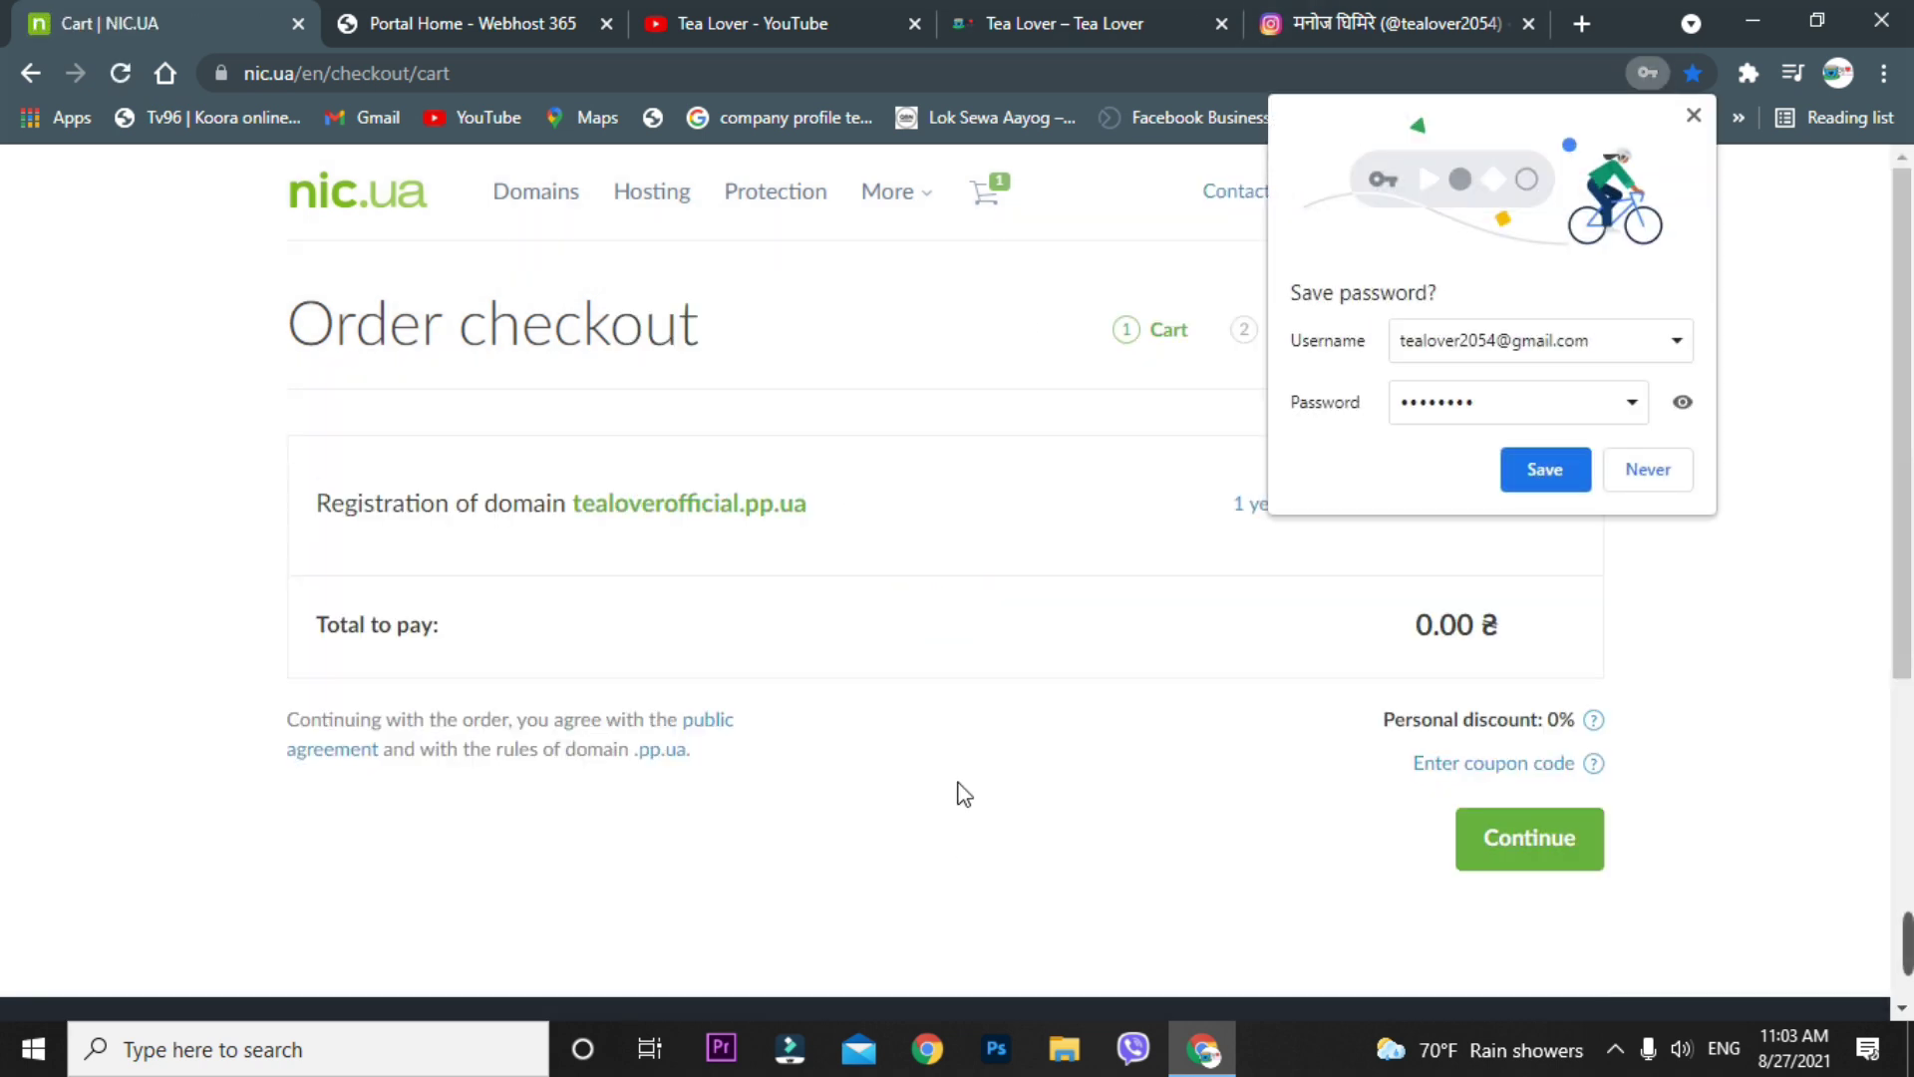
left_click(1646, 468)
scroll(1396, 533, "down", 2)
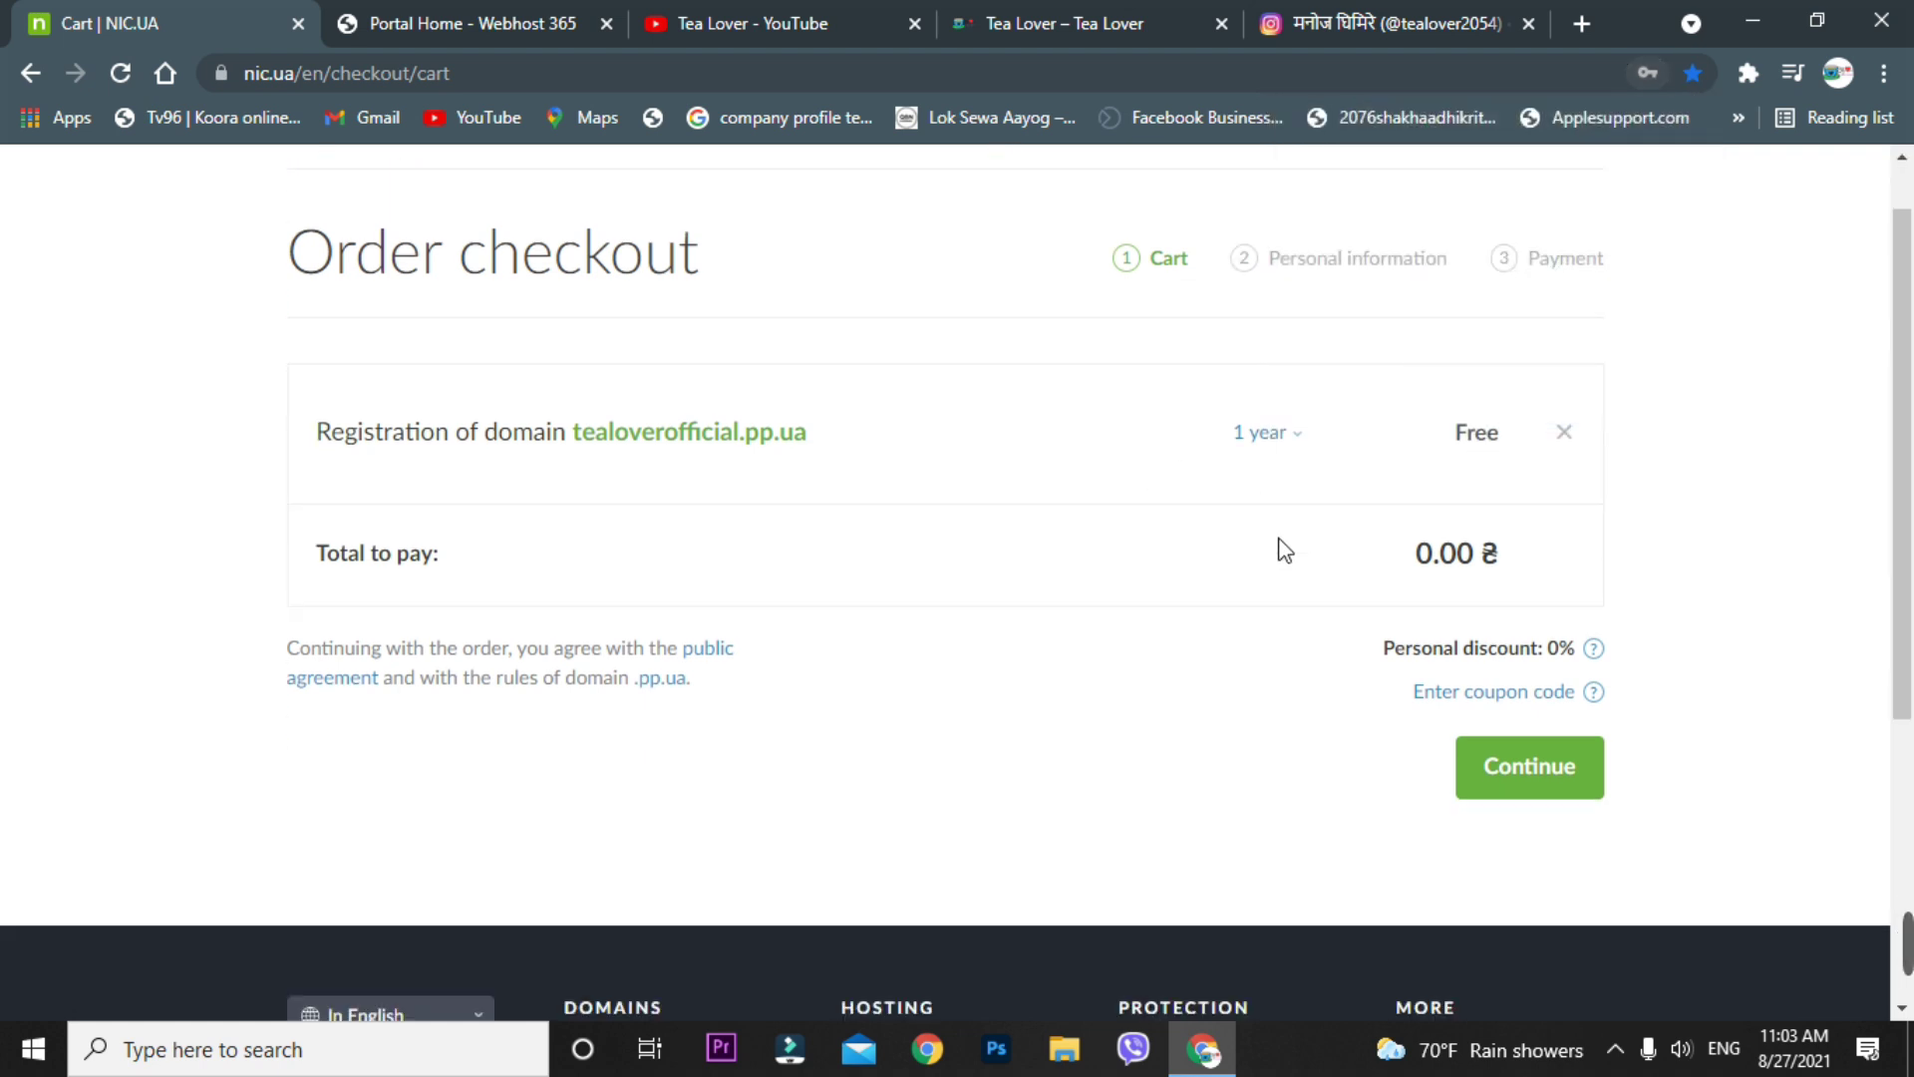
- Save the account owner's contact details in the Personal information step
left_click(1476, 693)
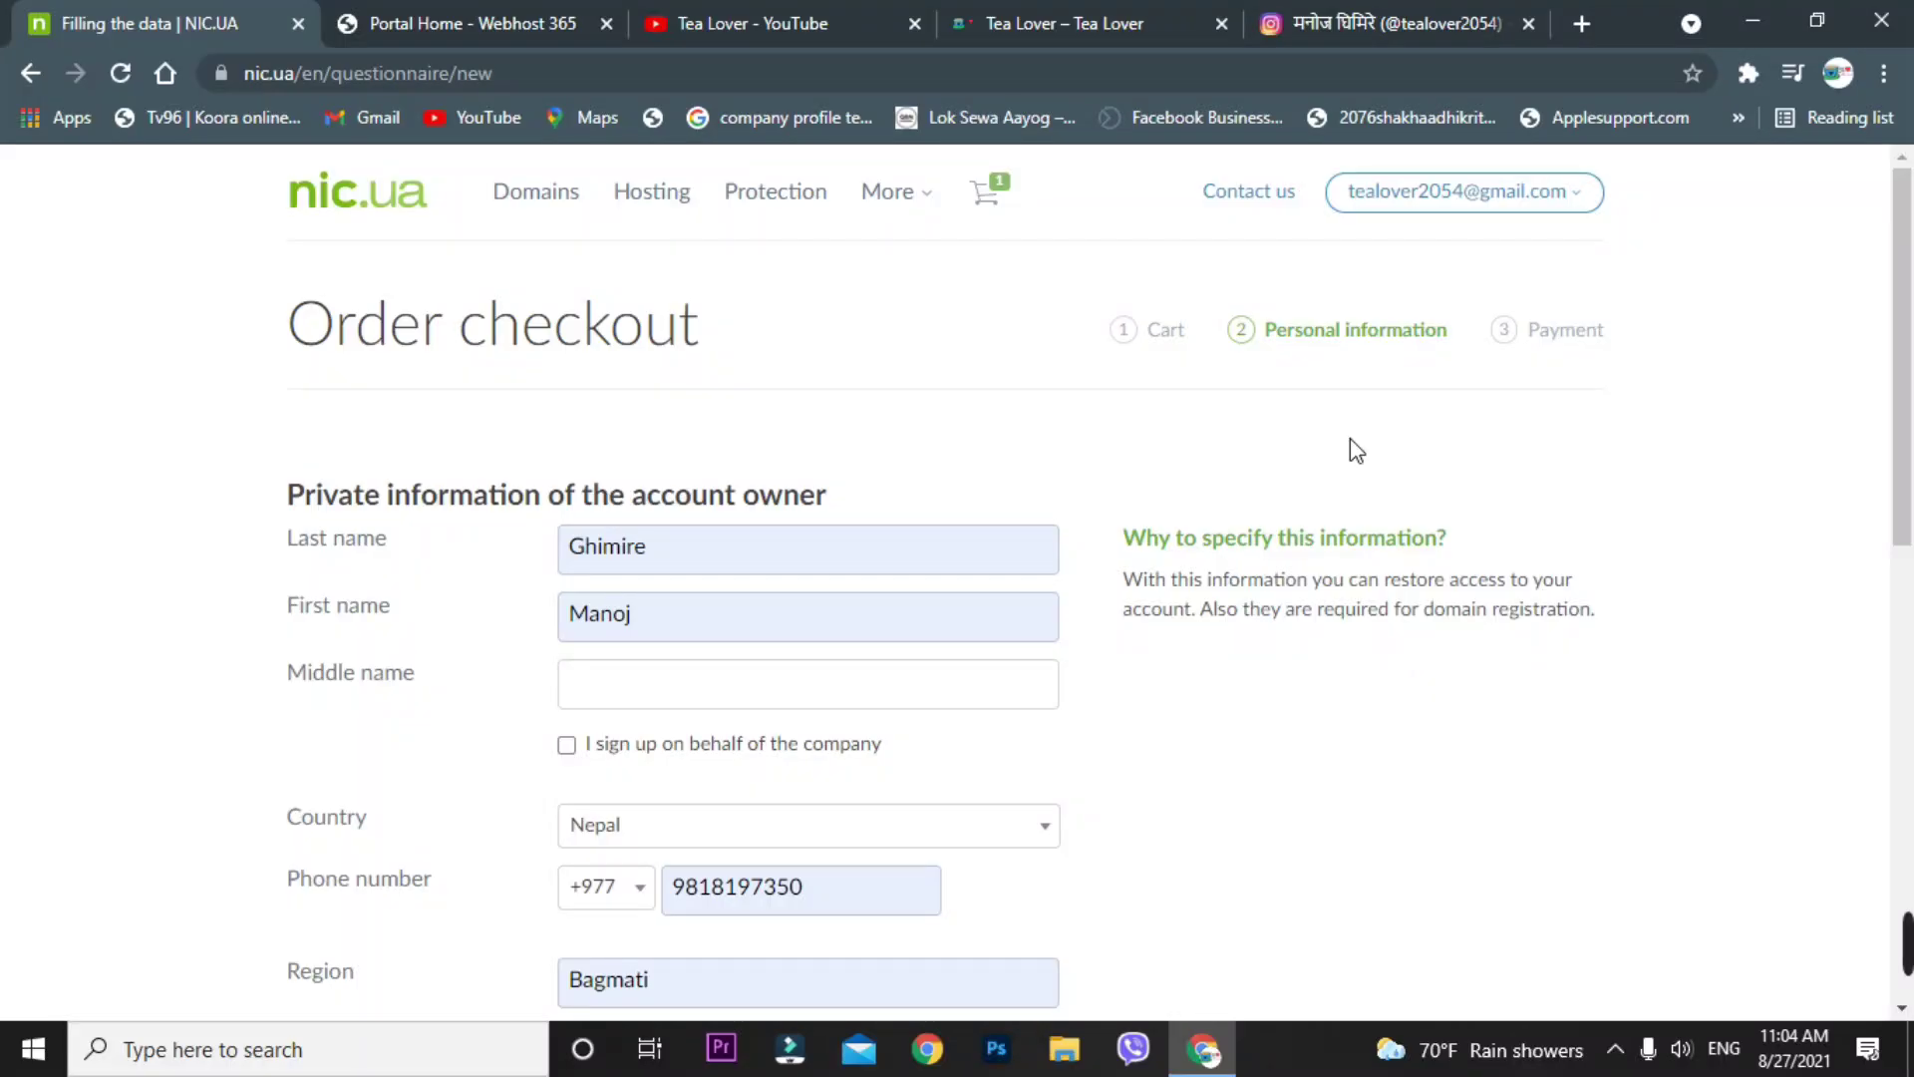
scroll(1246, 439, "down", 4)
scroll(1177, 329, "down", 3)
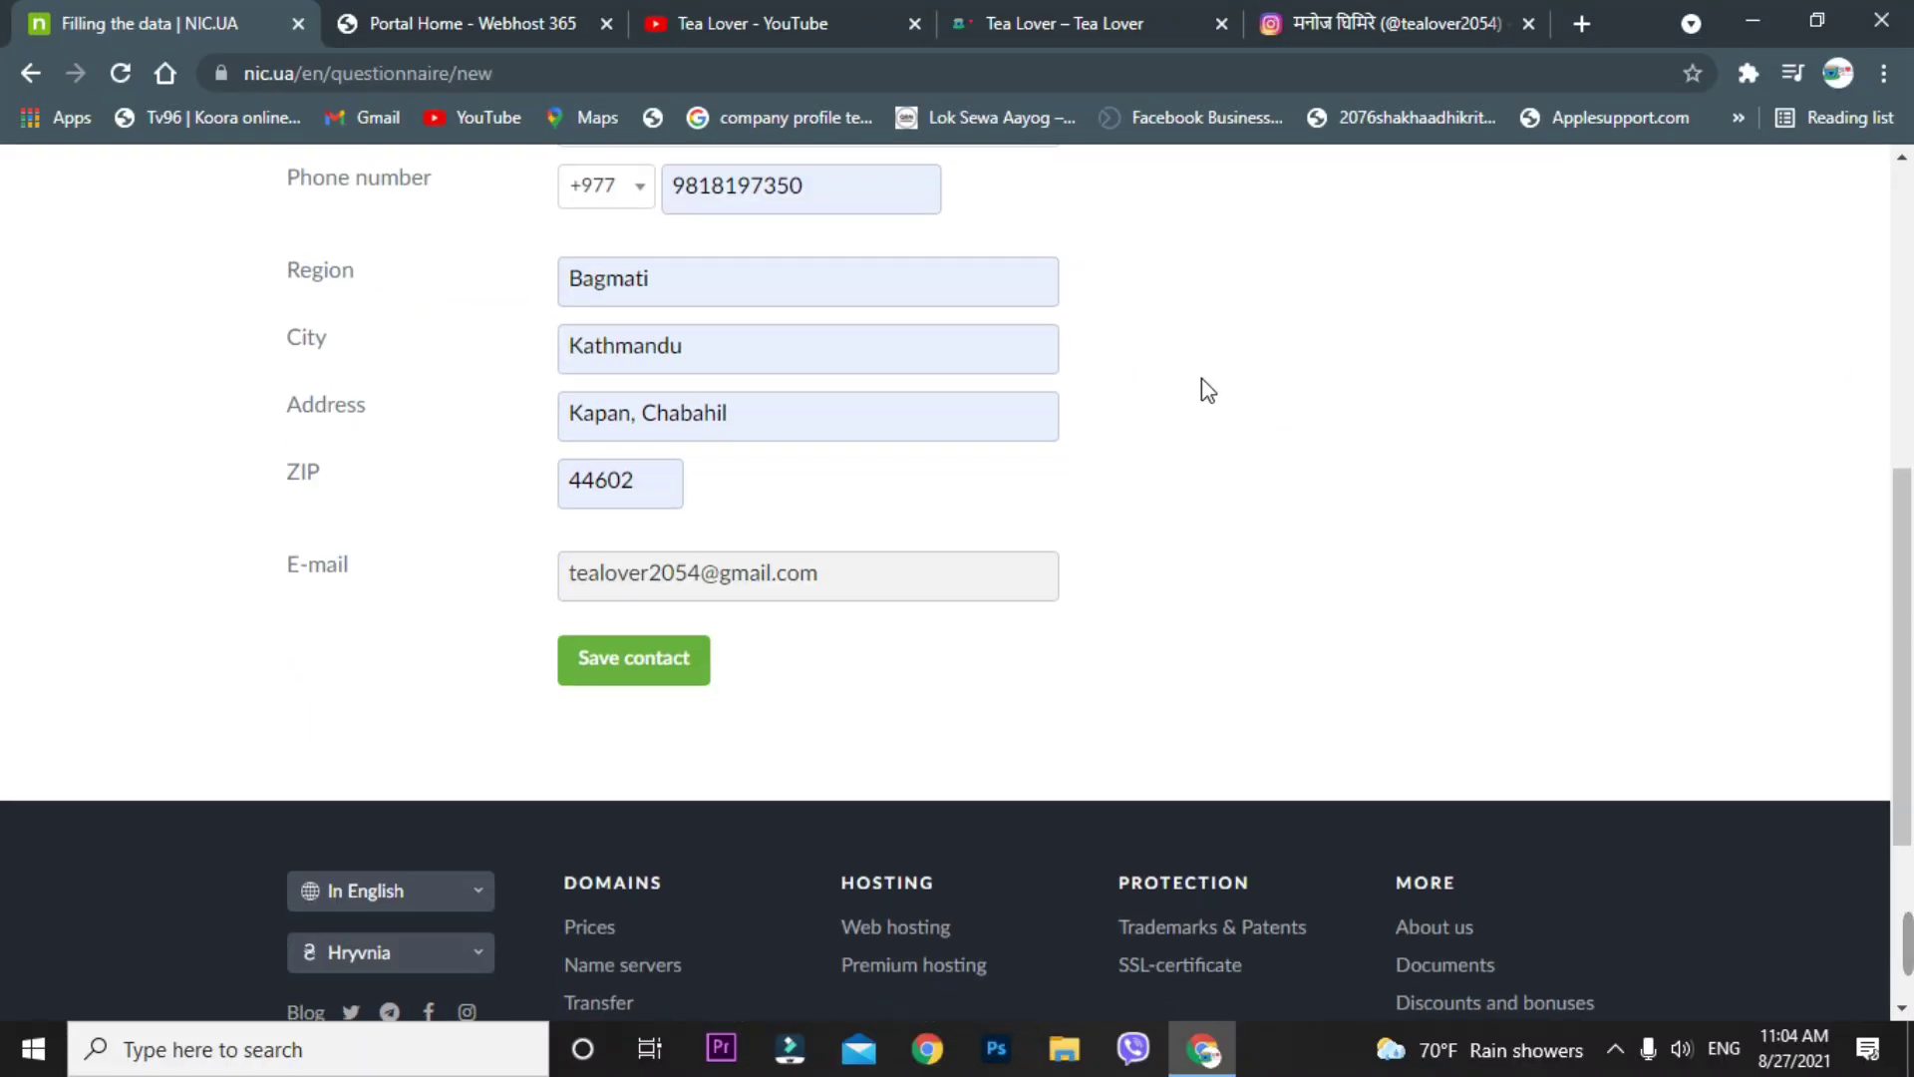
scroll(1147, 409, "up", 5)
scroll(1086, 418, "down", 7)
scroll(1090, 424, "up", 5)
scroll(1092, 430, "down", 5)
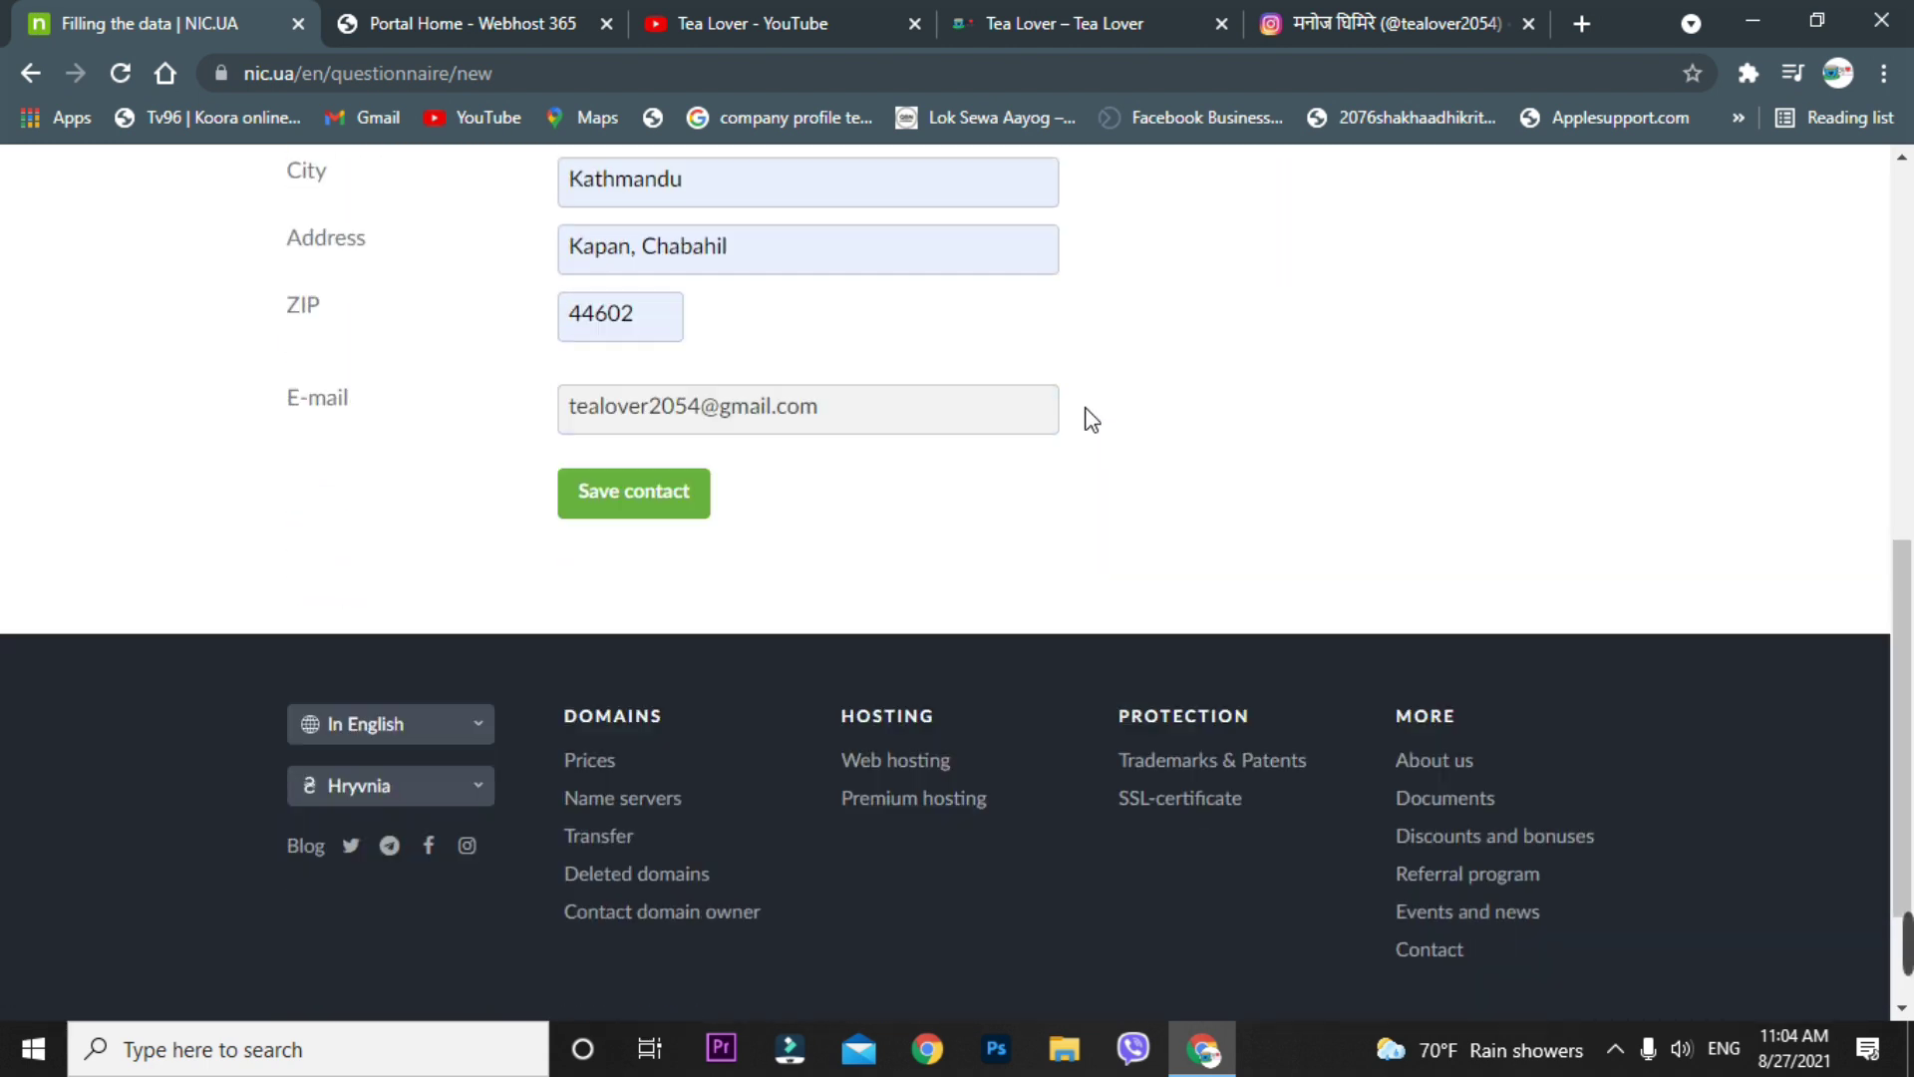
left_click(653, 327)
- Continue checkout to place the free order for tealoverofficial.pp.ua
left_click_drag(1468, 439, 1475, 714)
scroll(1563, 500, "down", 5)
left_click(1577, 436)
scroll(1577, 436, "down", 3)
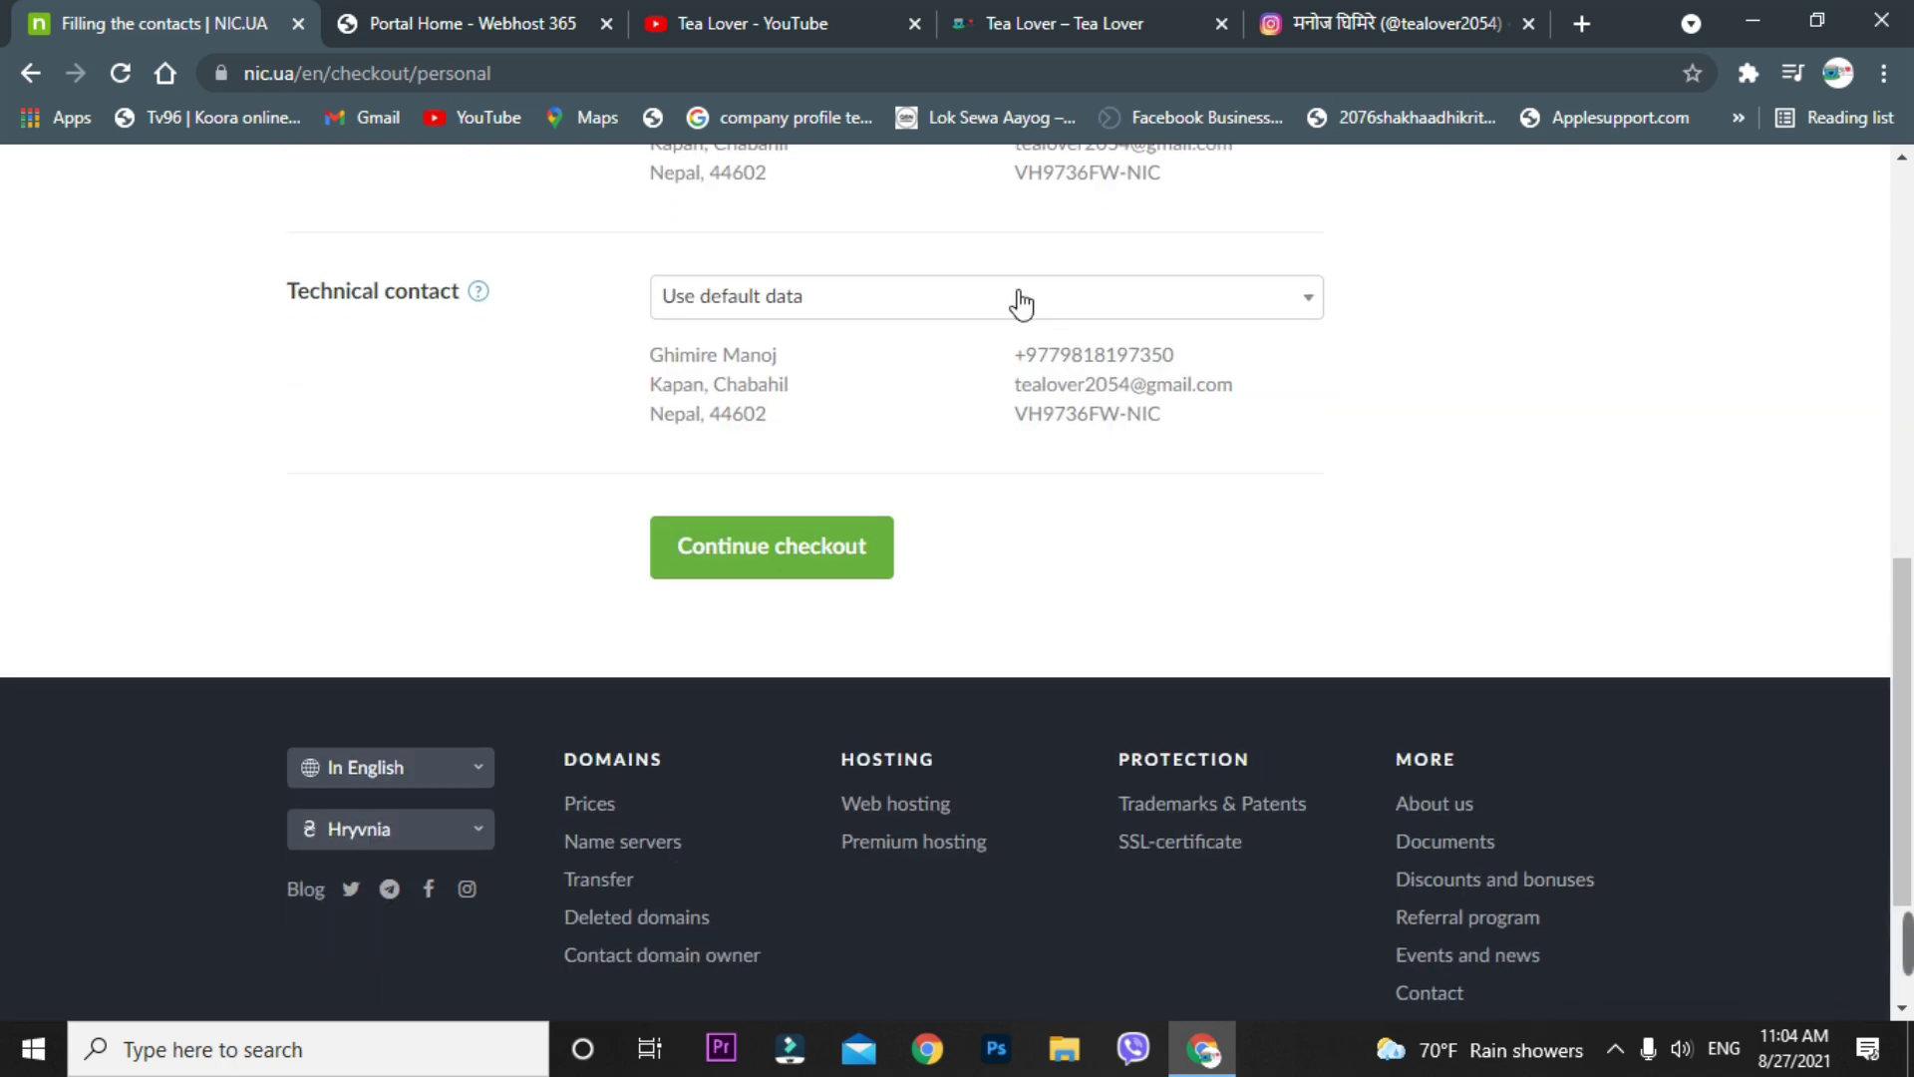
left_click(815, 561)
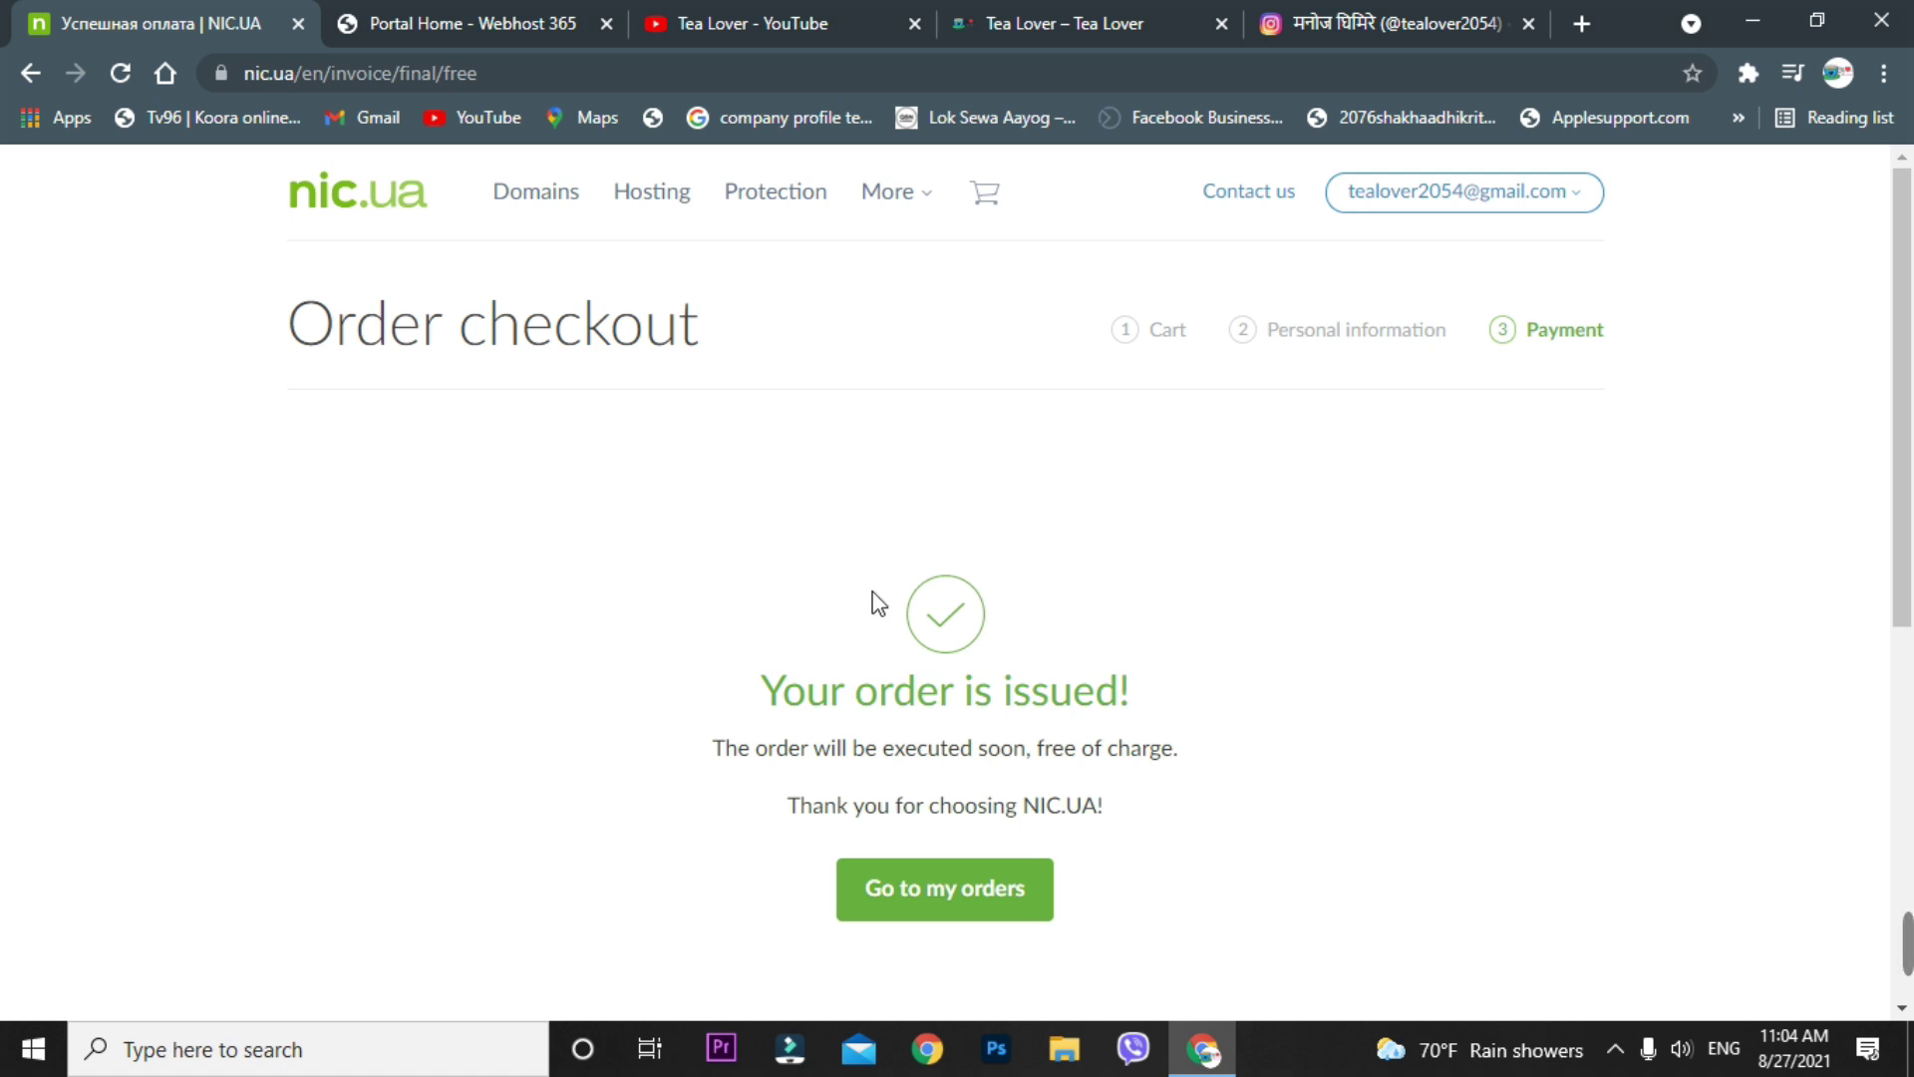
- Find tealoverofficial.pp.ua in the account's Domains list, then switch to the Webhost 365 portal
left_click(979, 909)
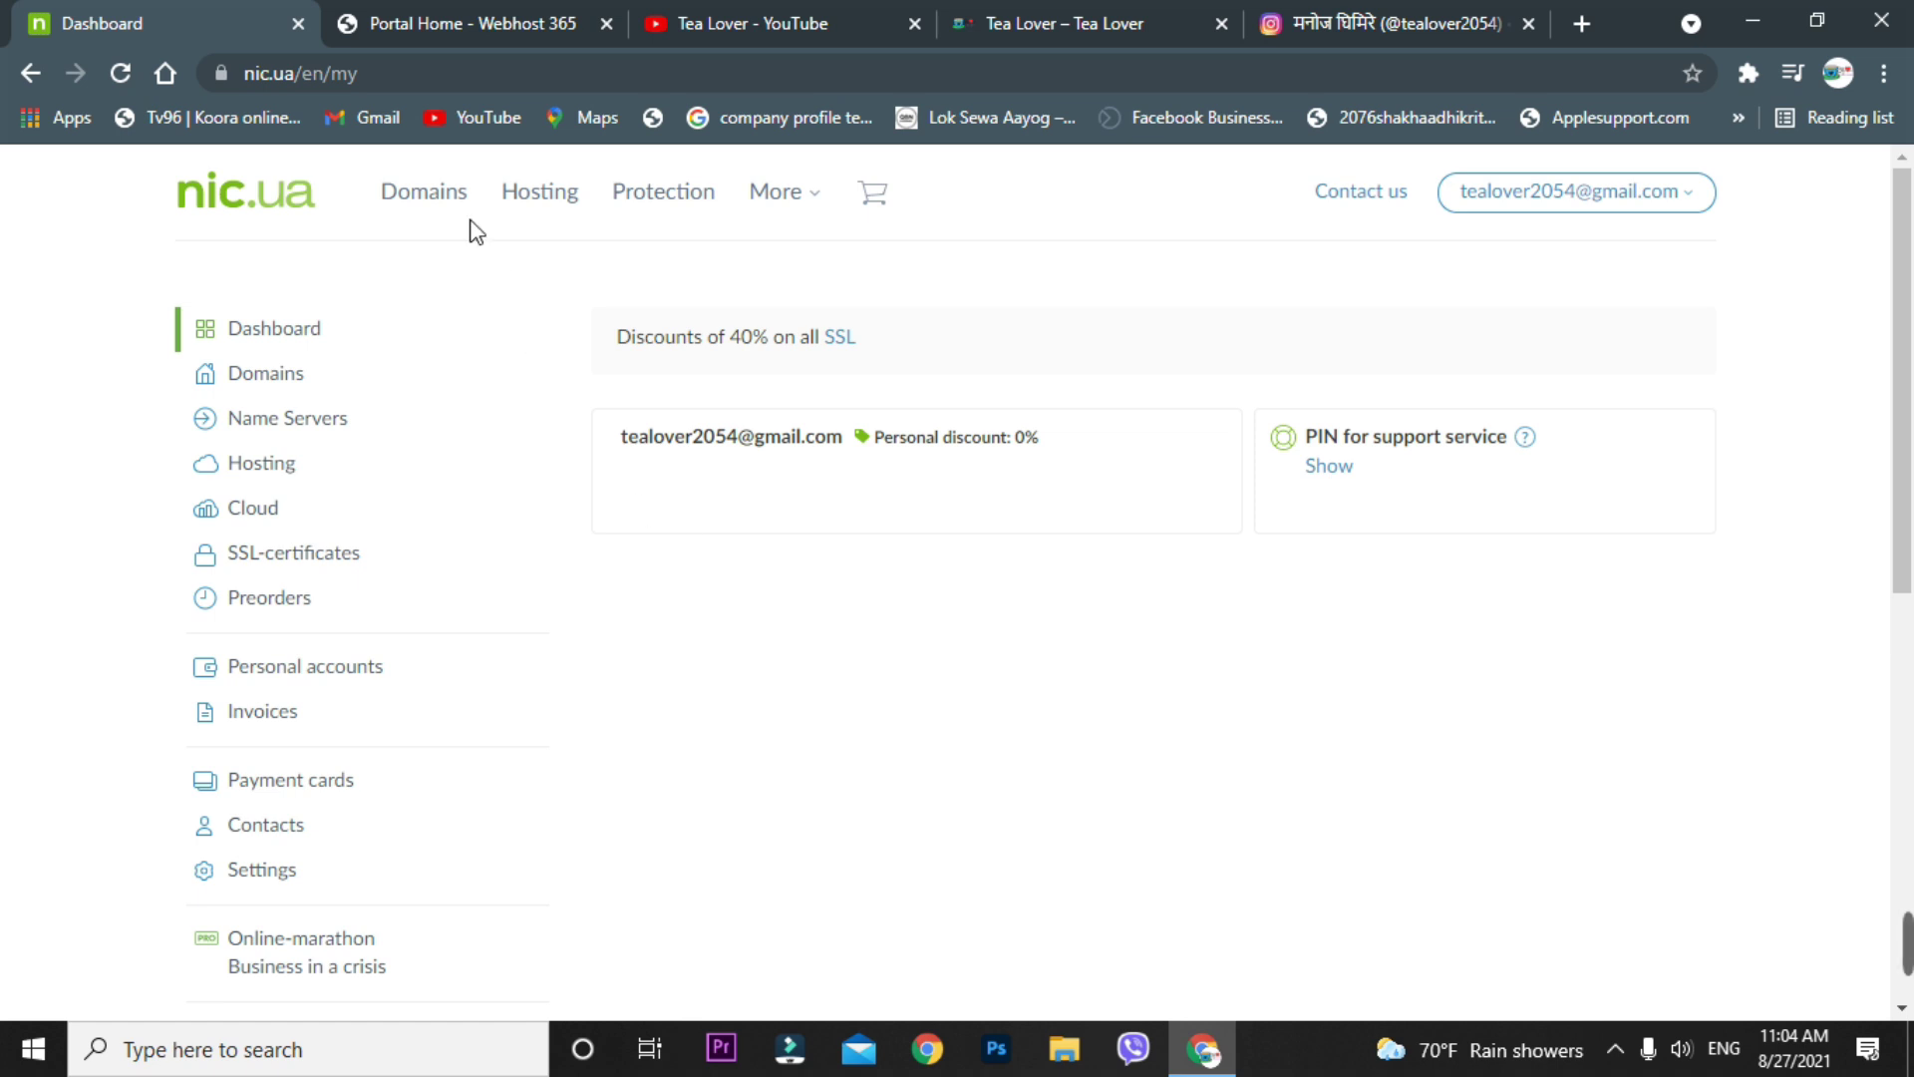
left_click(250, 395)
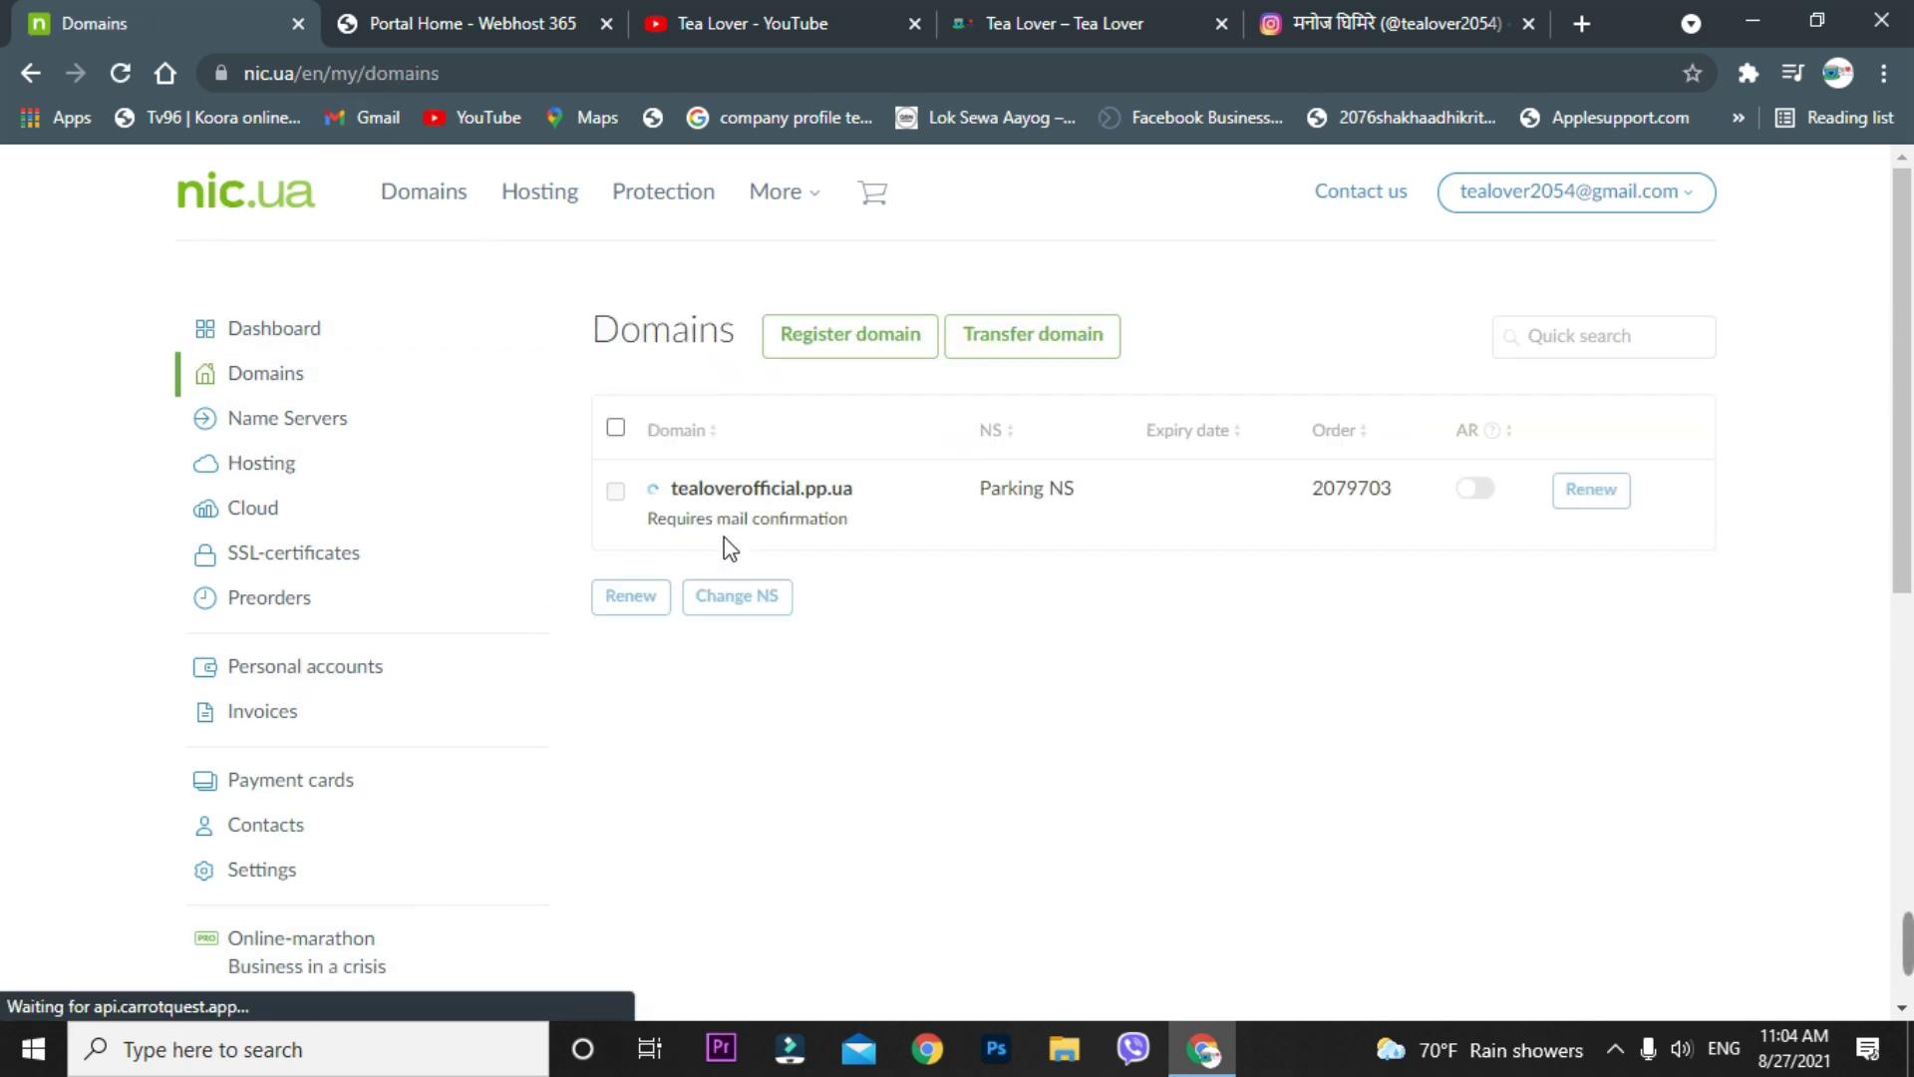
left_click_drag(668, 490, 903, 504)
left_click(1291, 675)
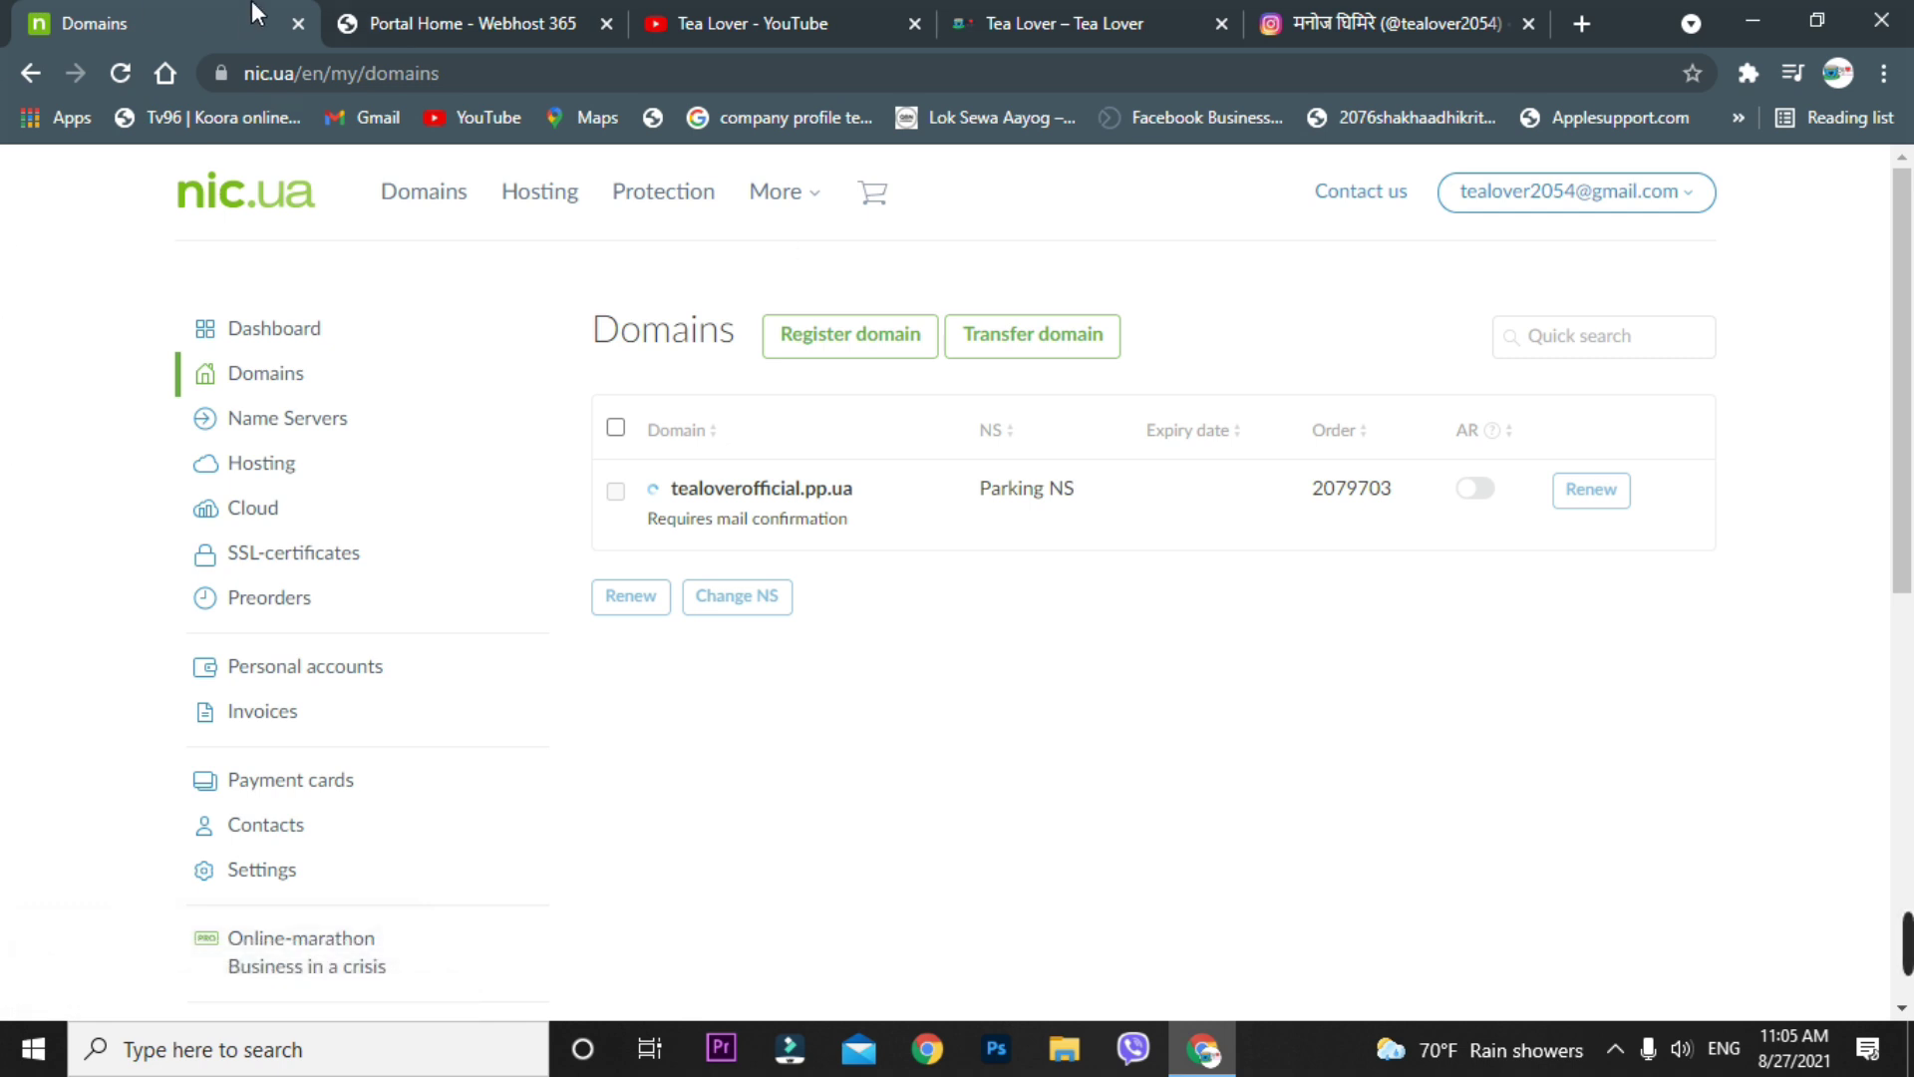
left_click(374, 6)
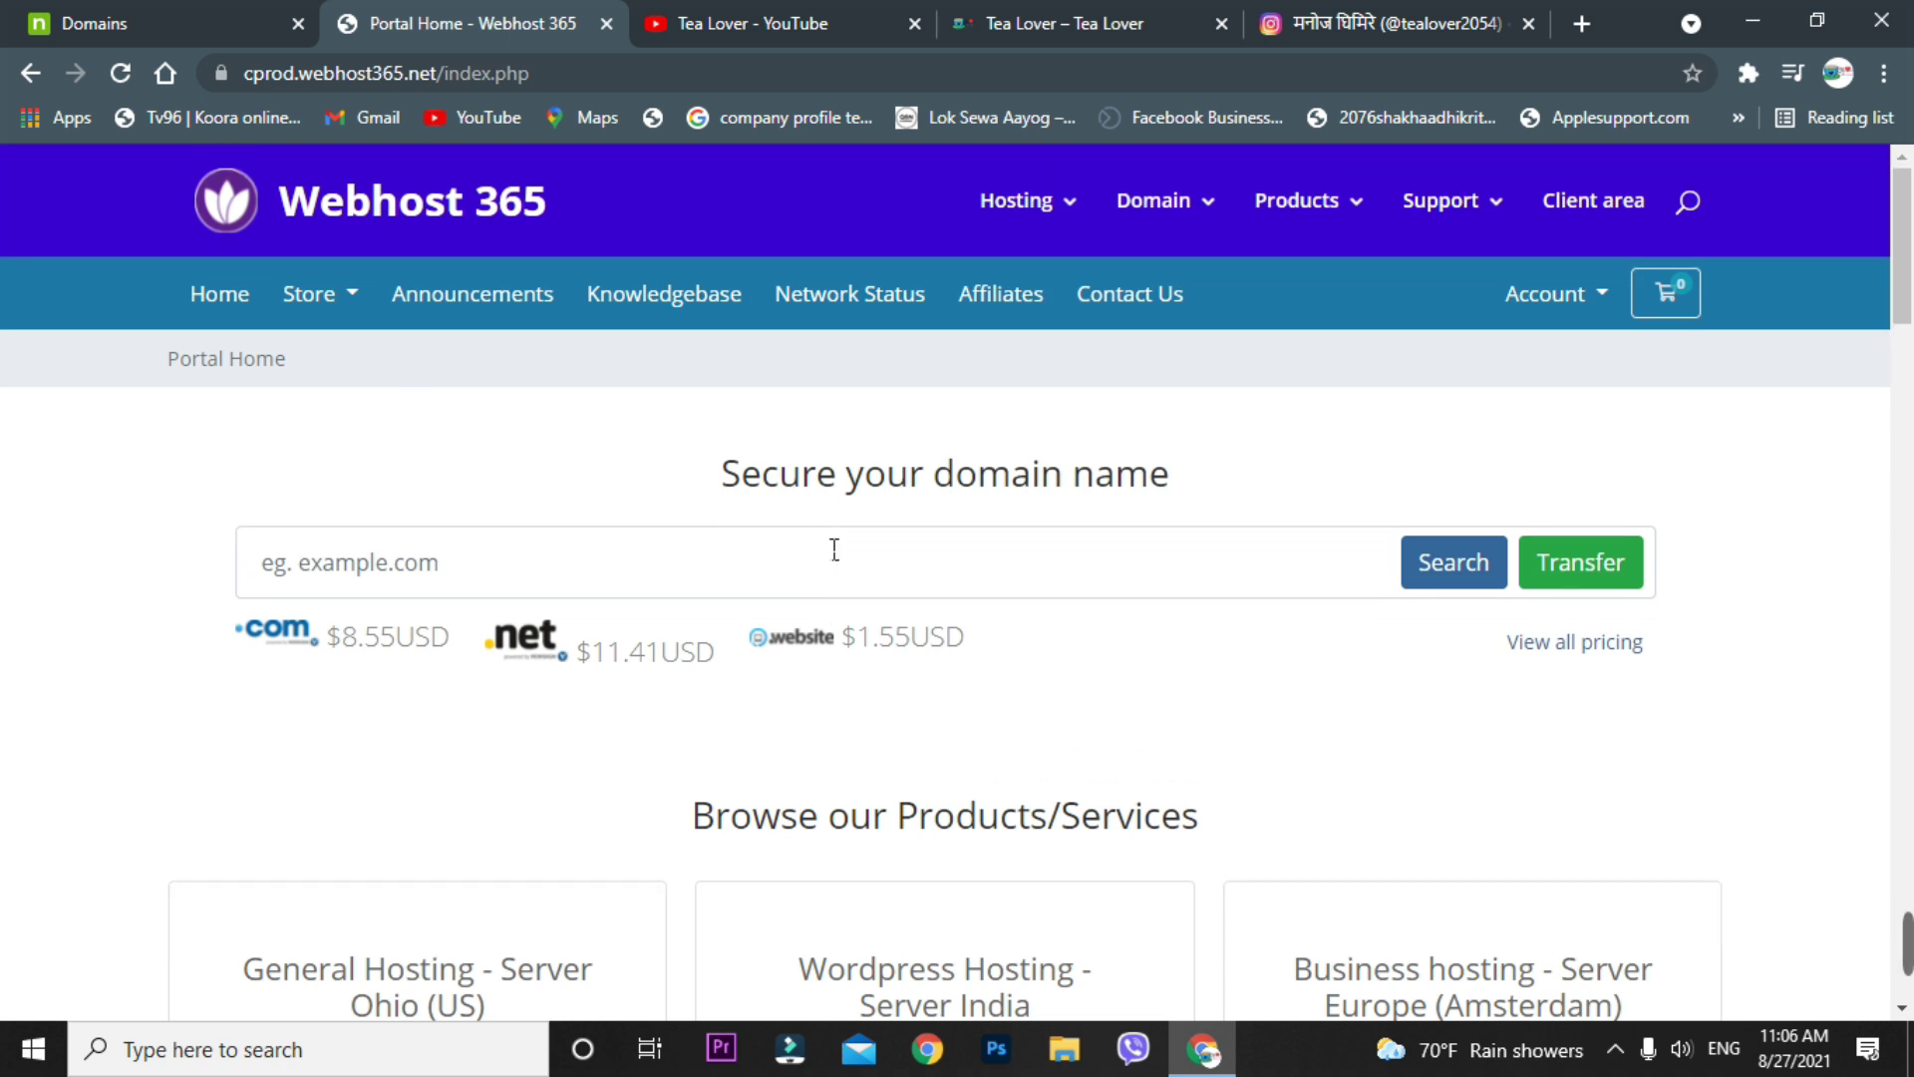
- Open the Webhost 365 main site and review the free plan's price and subtitle
left_click(369, 210)
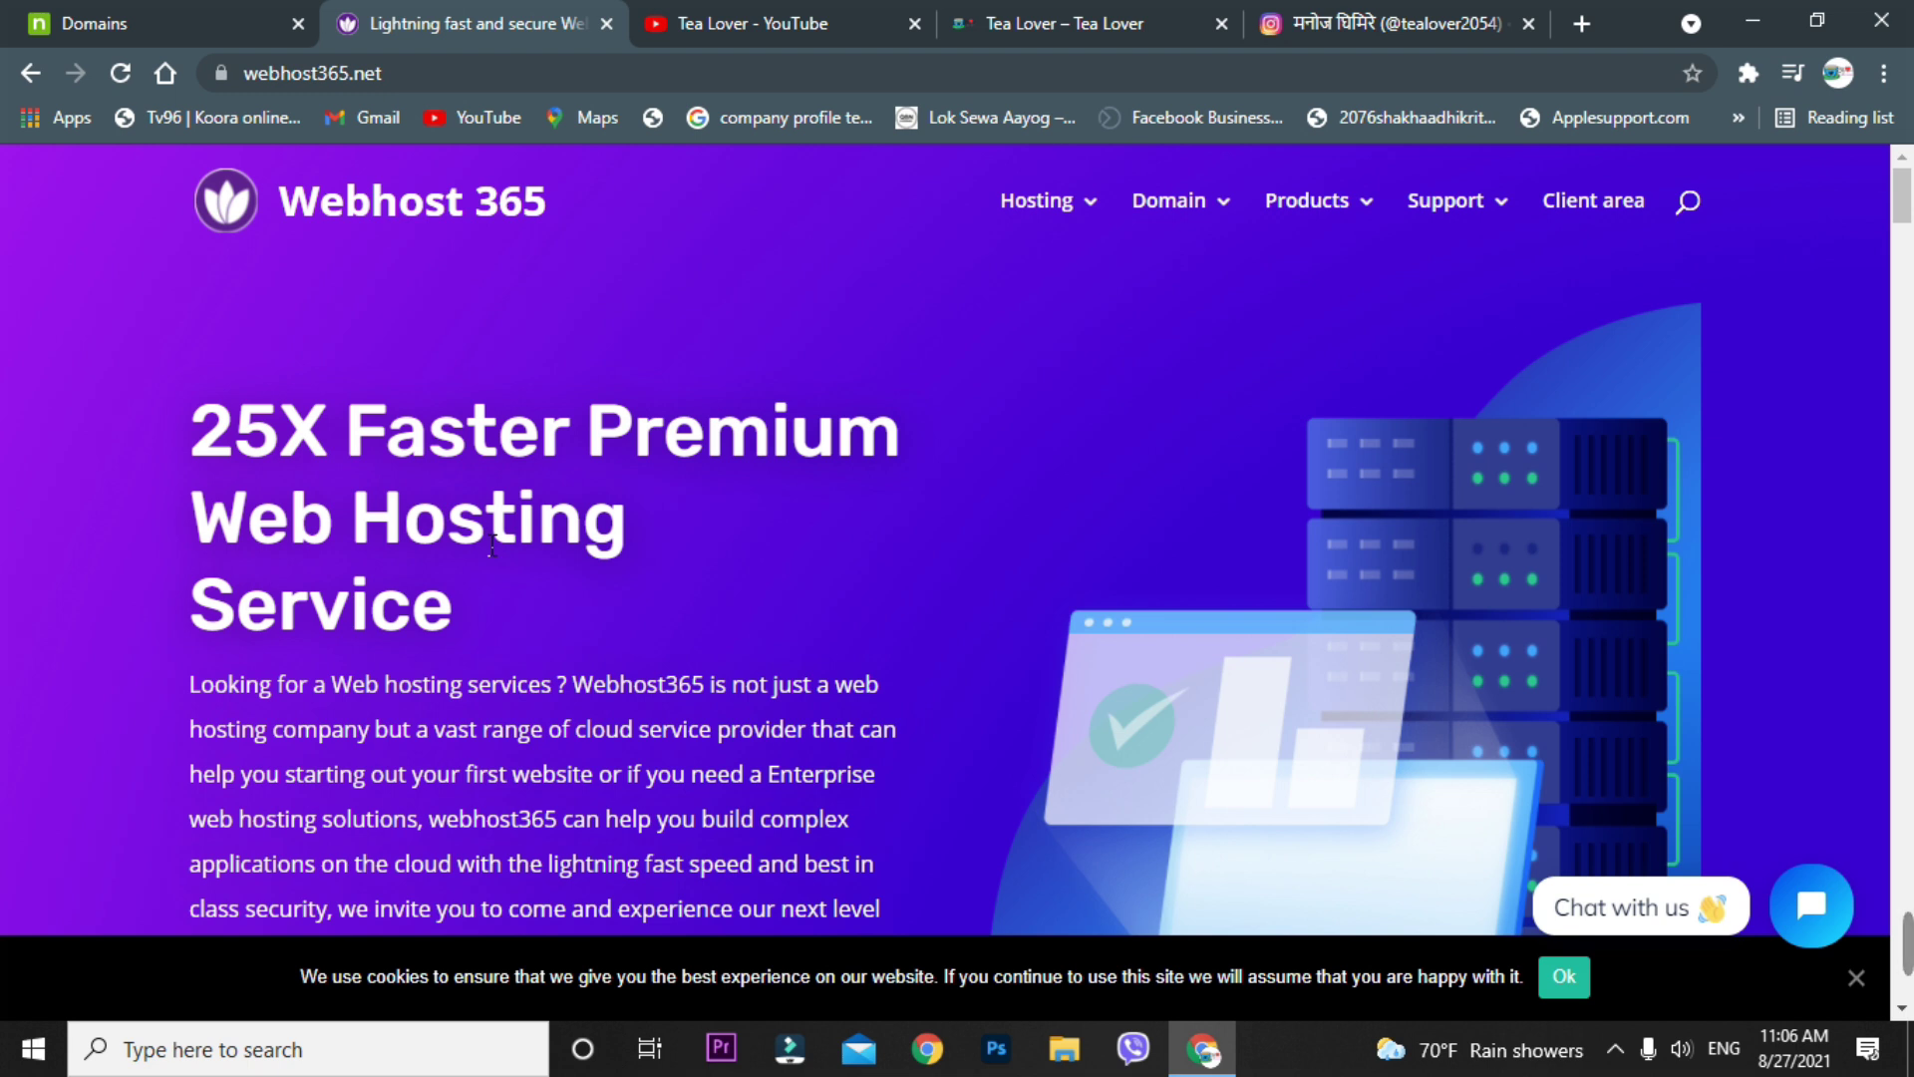
scroll(38, 451, "down", 15)
scroll(38, 450, "up", 1)
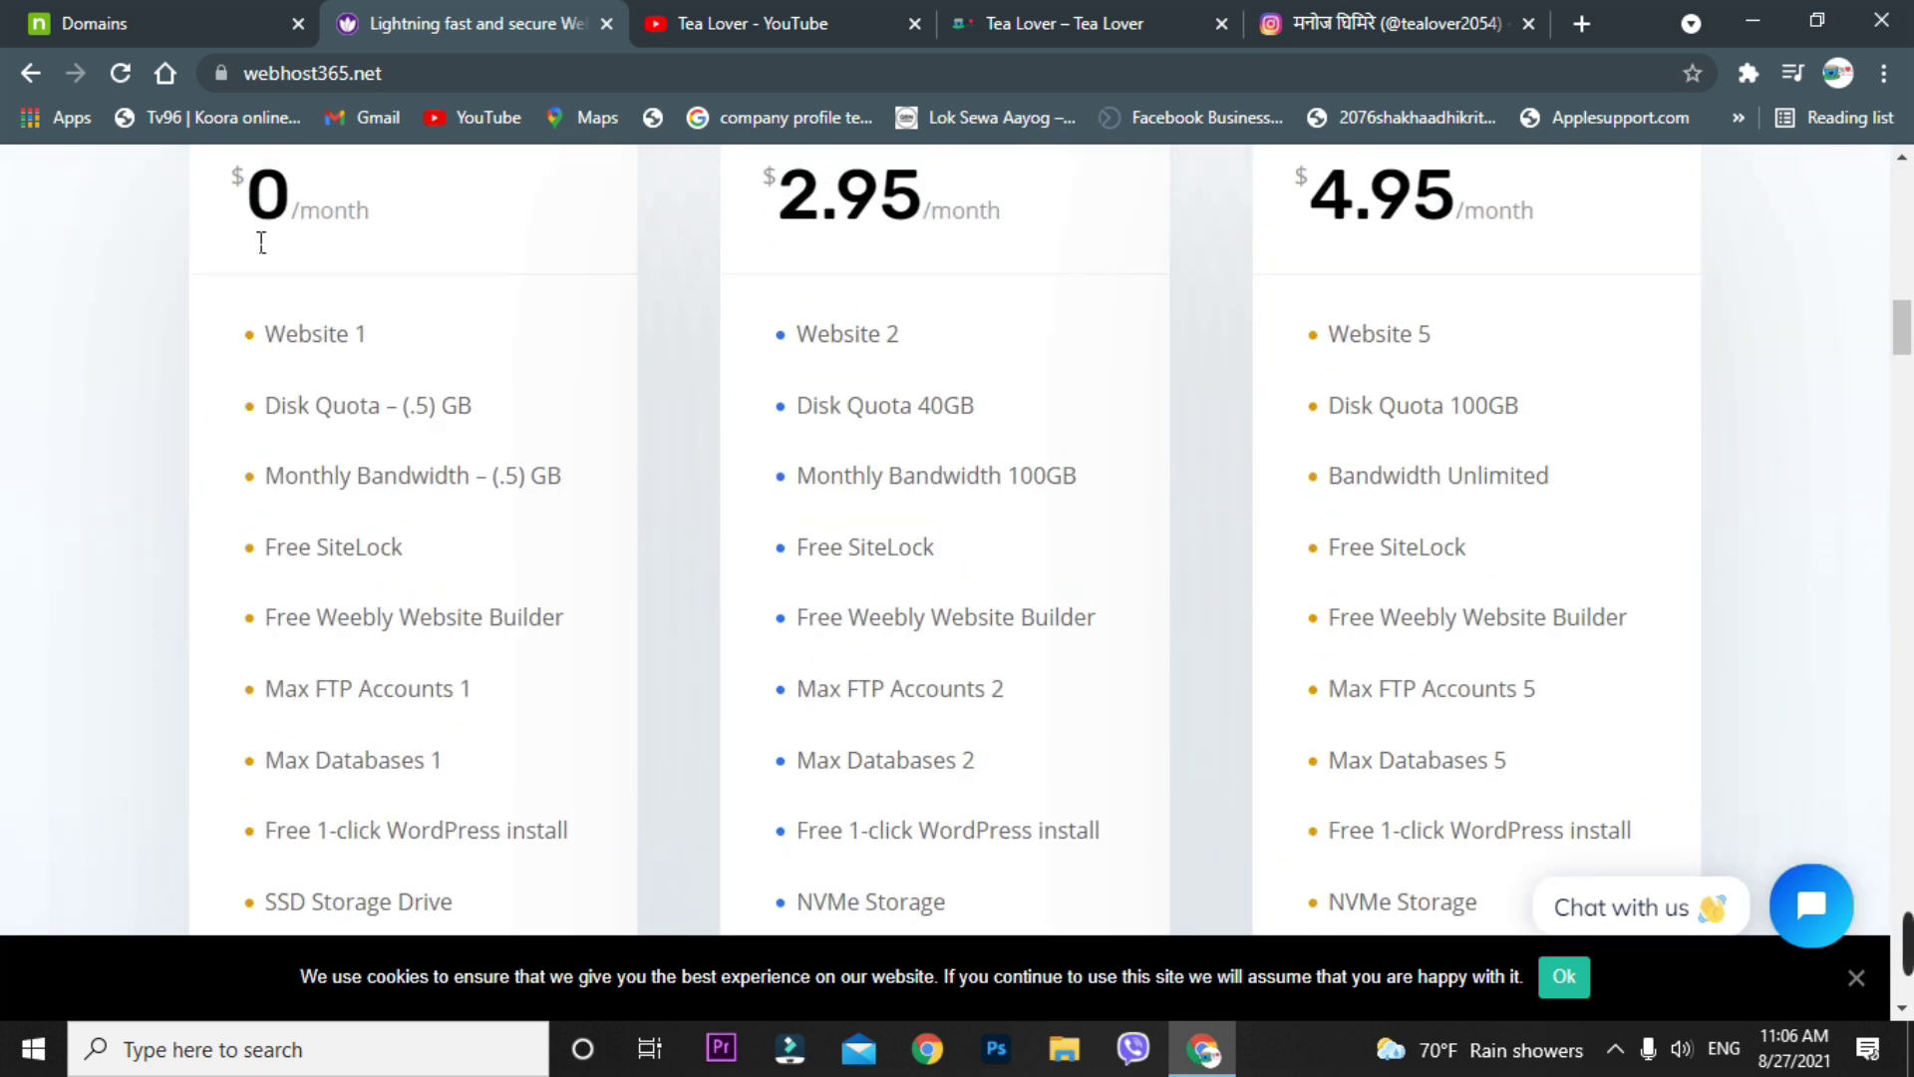
scroll(261, 242, "up", 2)
left_click_drag(227, 320, 393, 385)
left_click(439, 259)
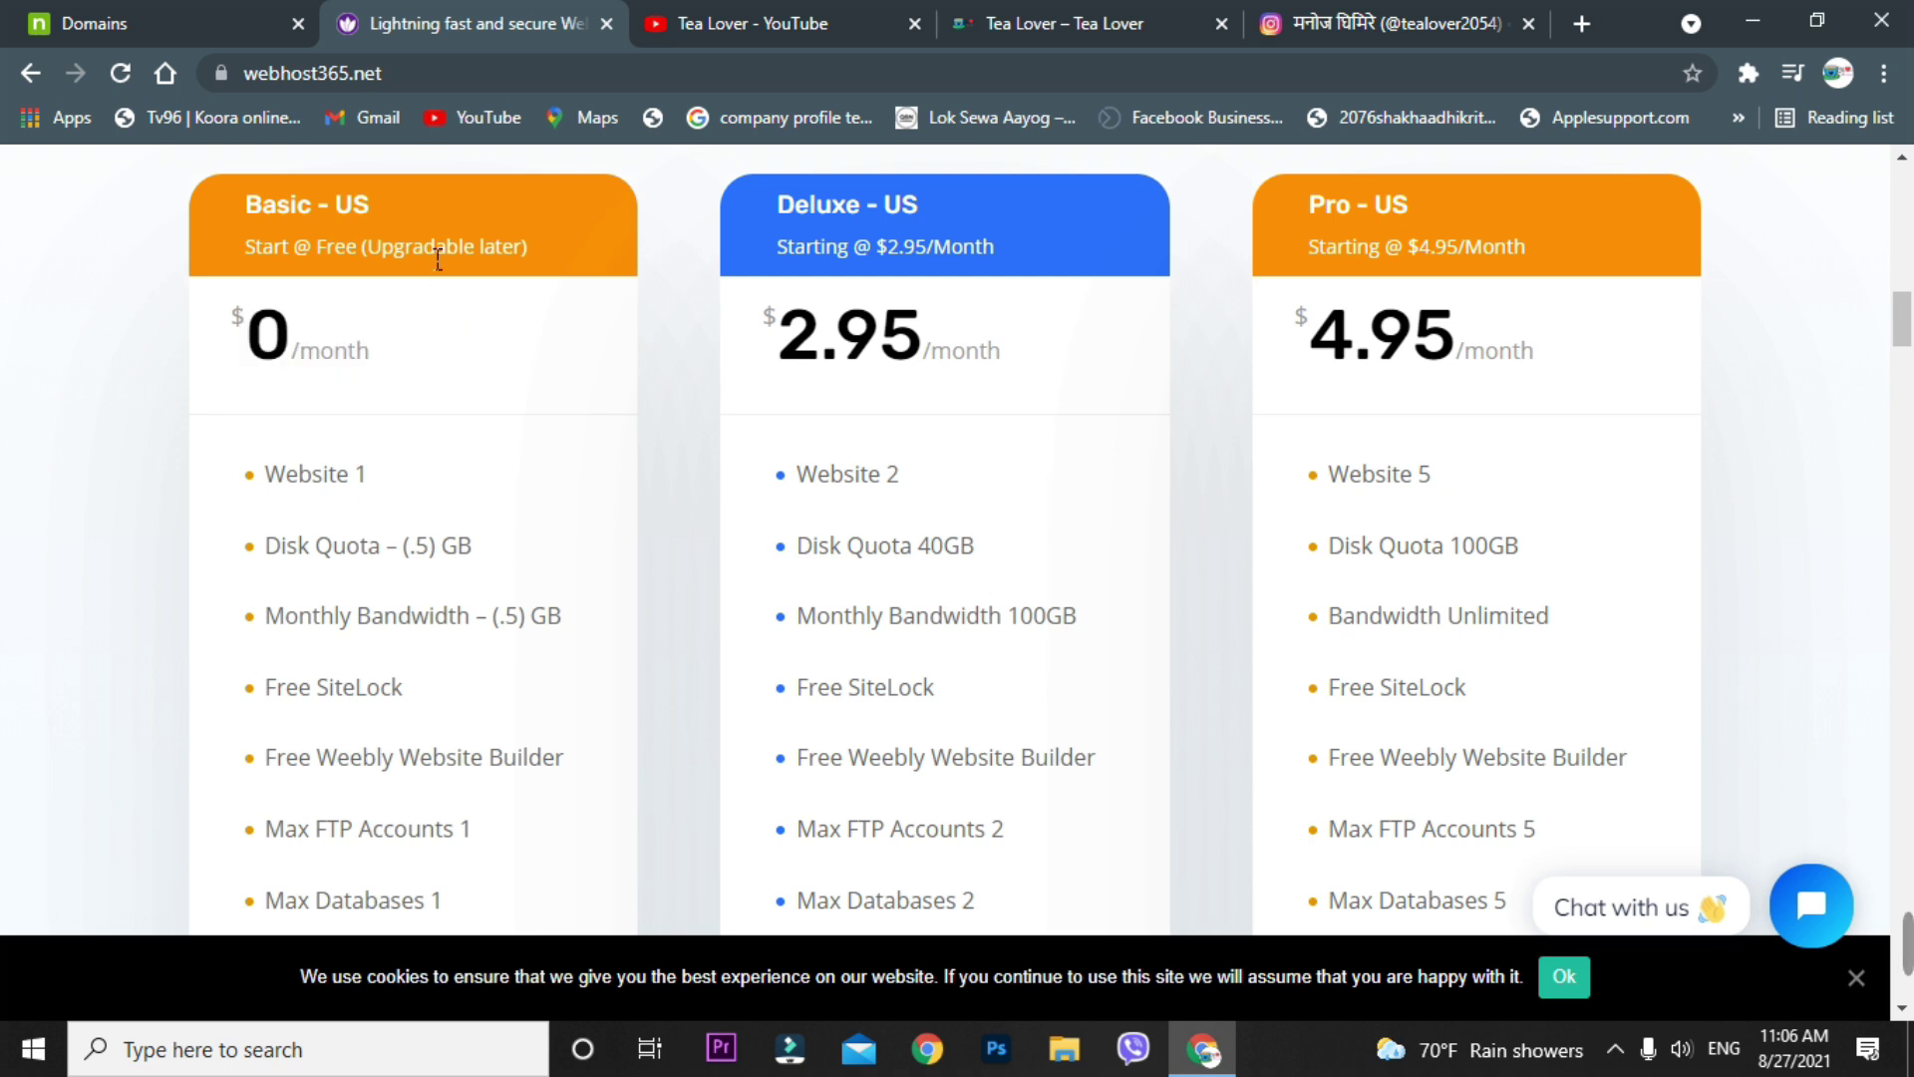
left_click_drag(231, 247, 516, 260)
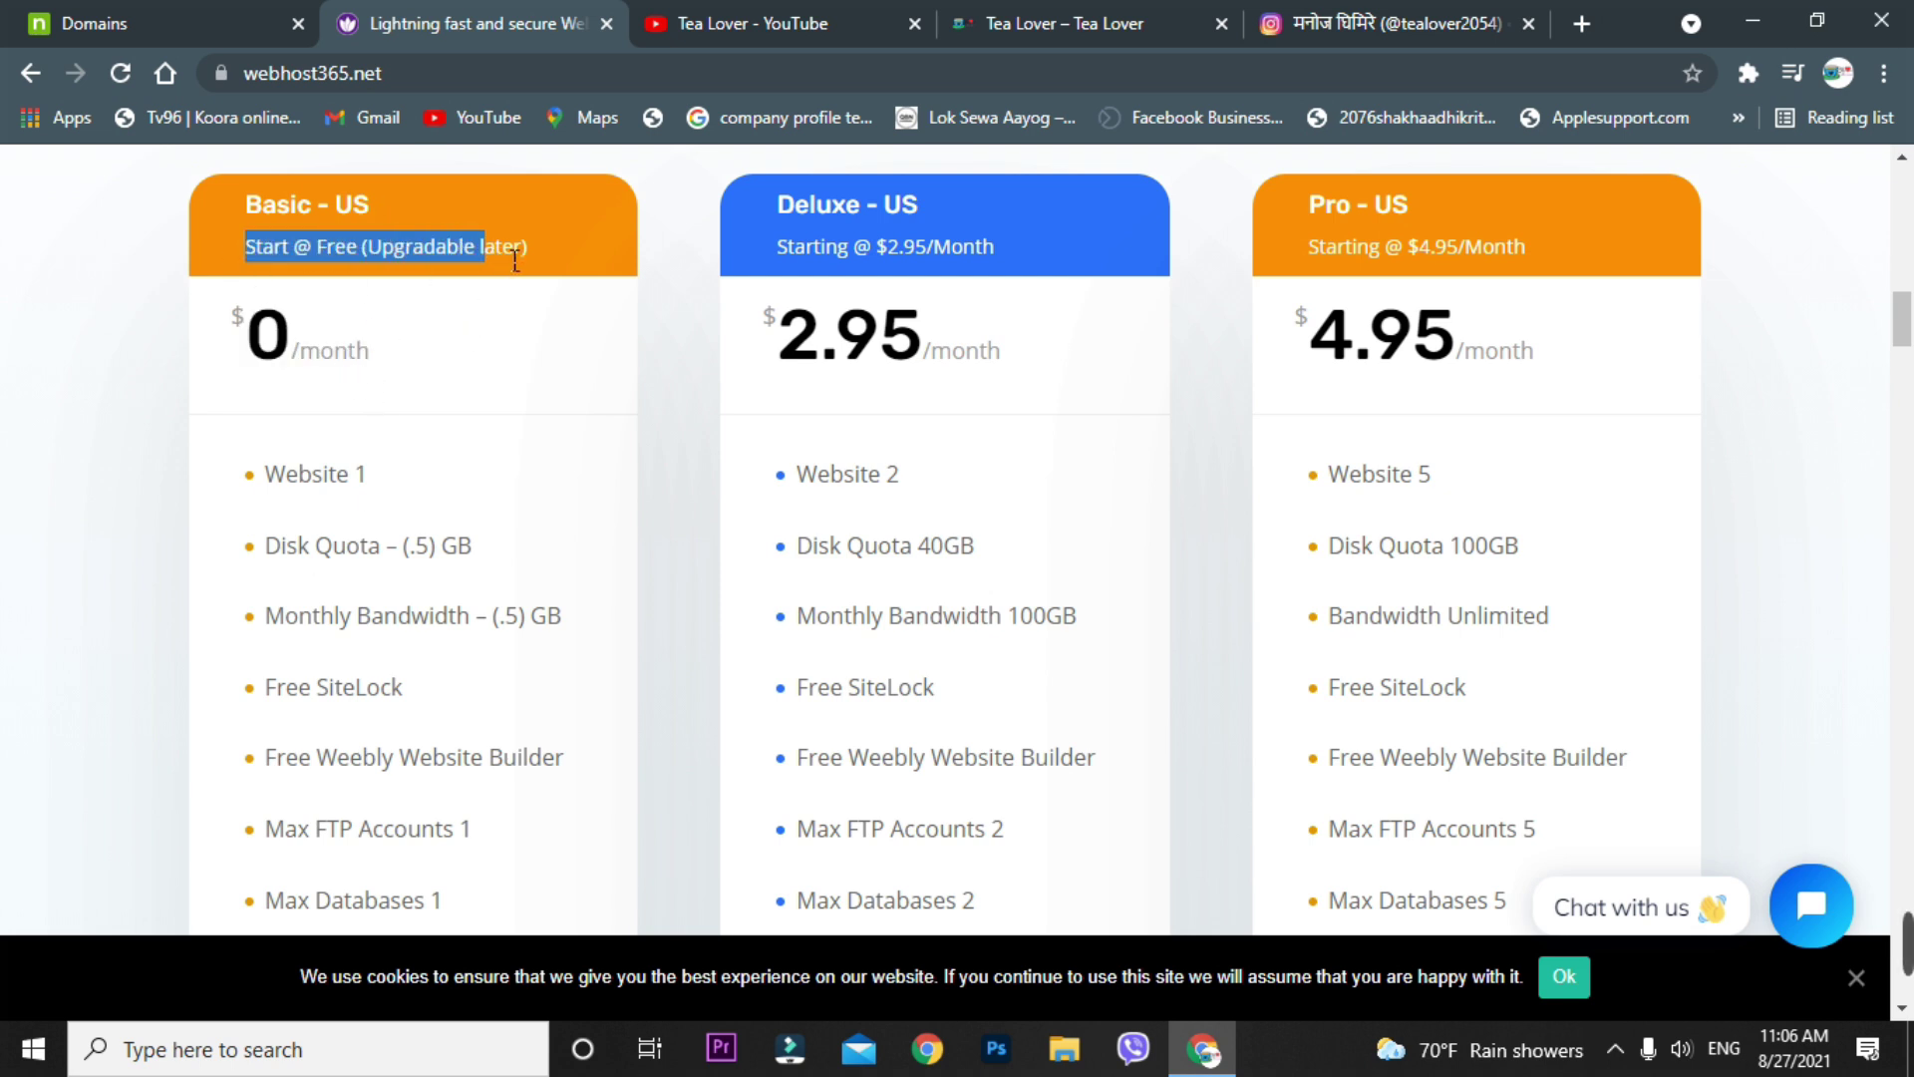
left_click(504, 337)
- Review the Basic - US plan's features and choose Get Started for it
scroll(518, 379, "up", 1)
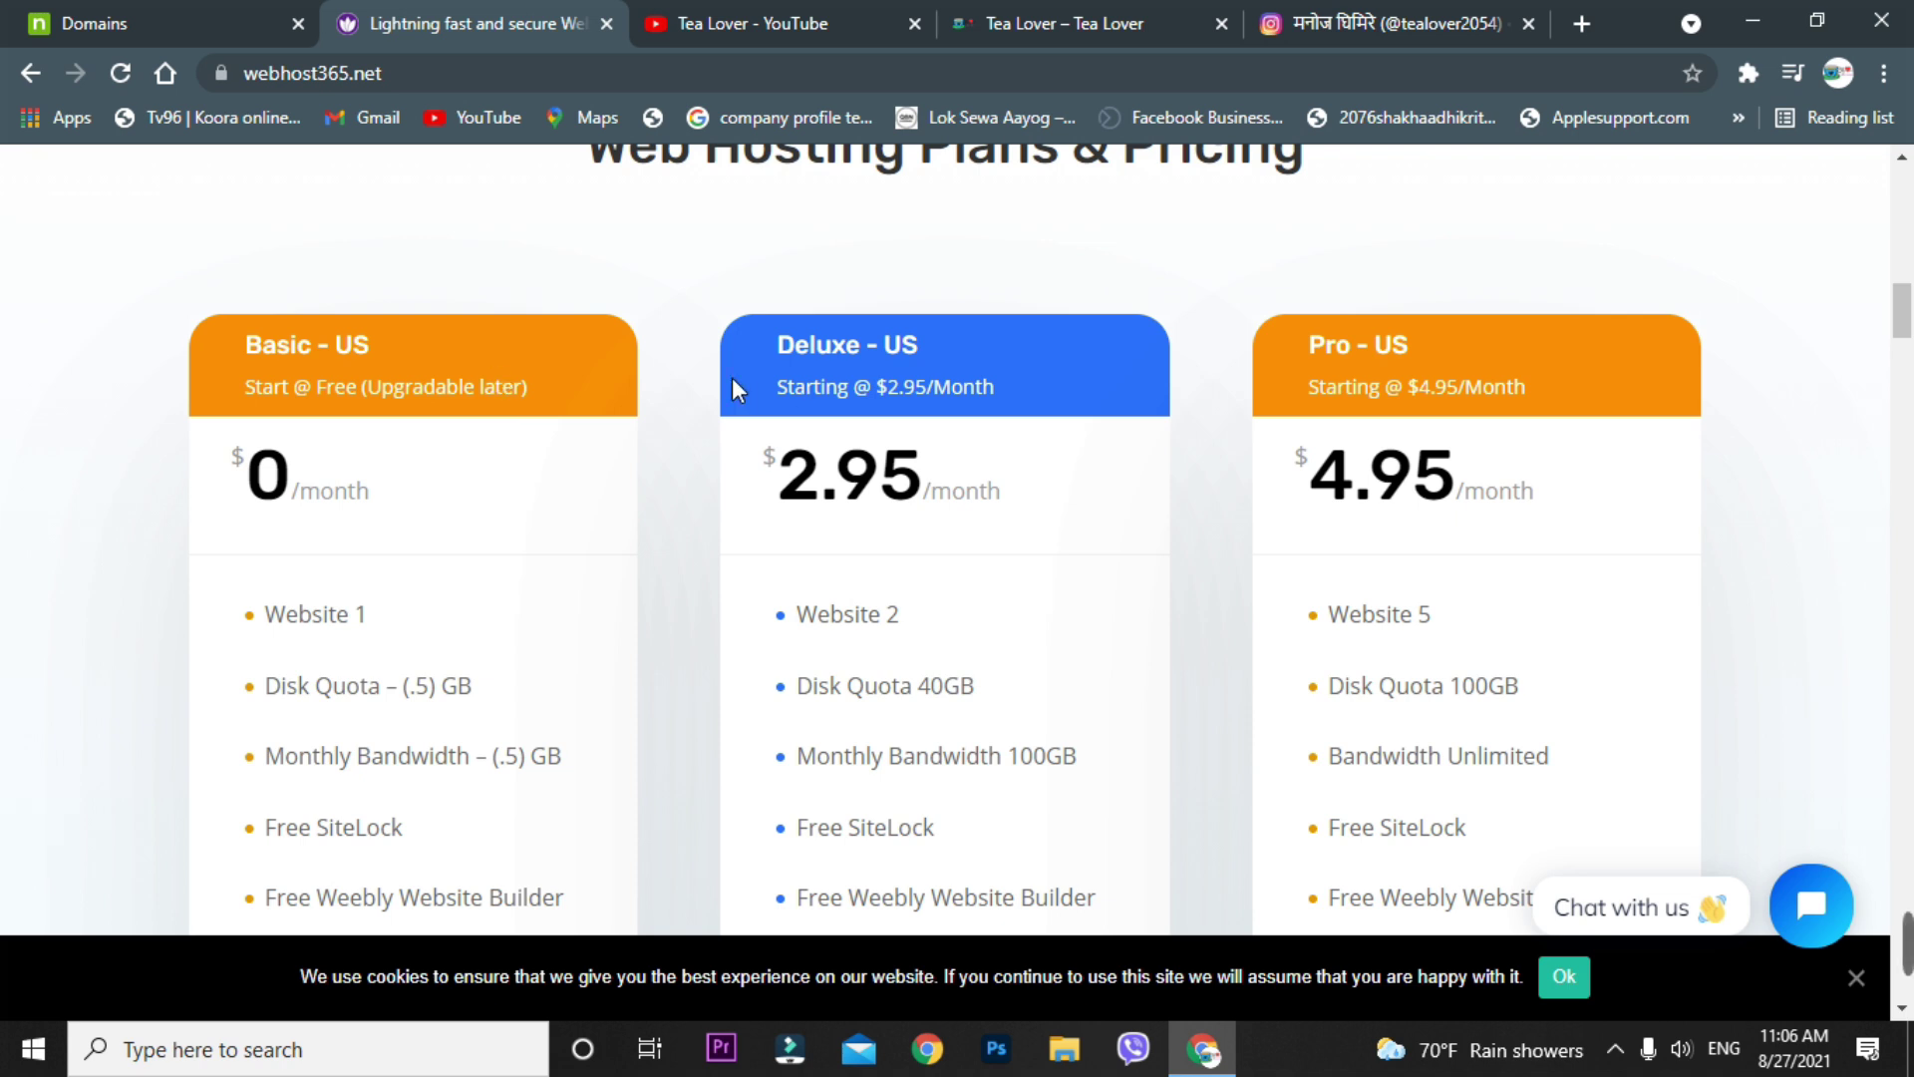
left_click_drag(270, 649, 465, 662)
scroll(459, 662, "down", 3)
left_click(561, 459)
scroll(513, 512, "down", 3)
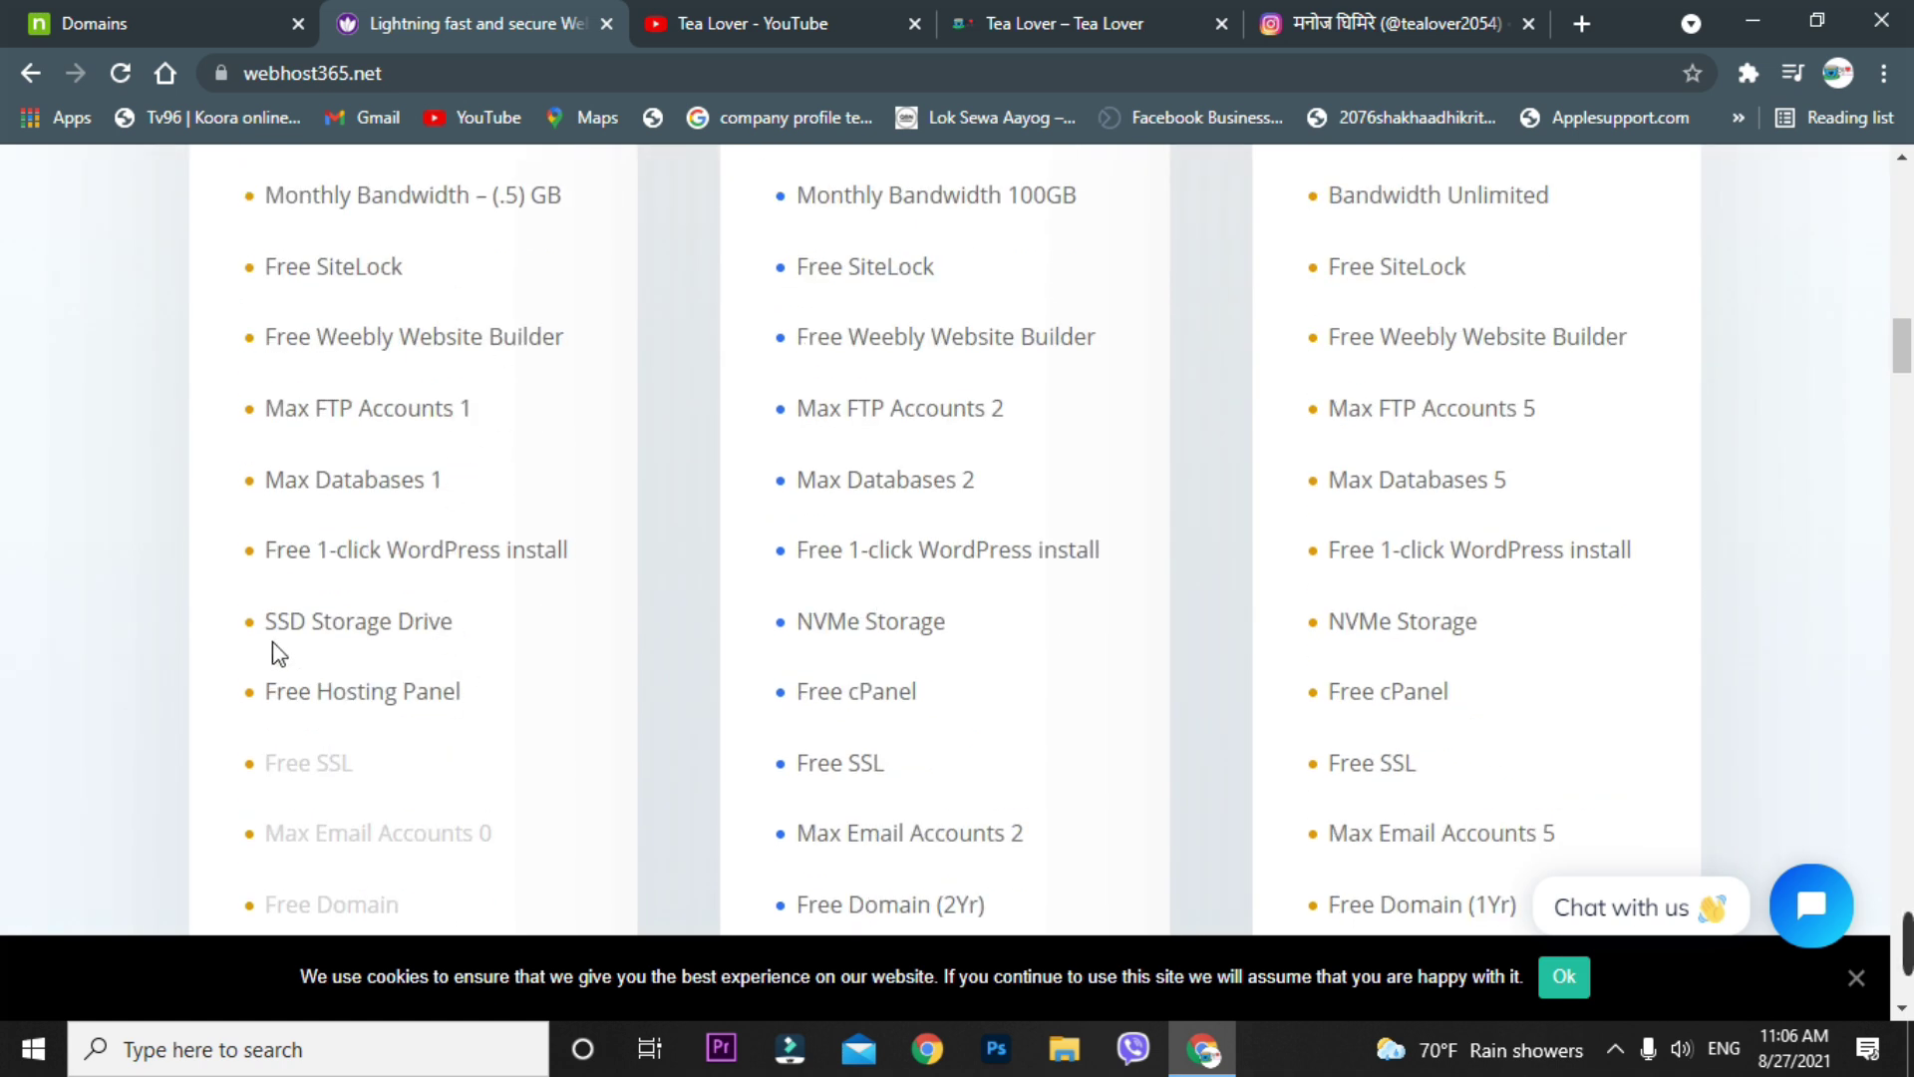
left_click_drag(265, 628, 483, 633)
left_click(488, 628)
scroll(492, 614, "down", 3)
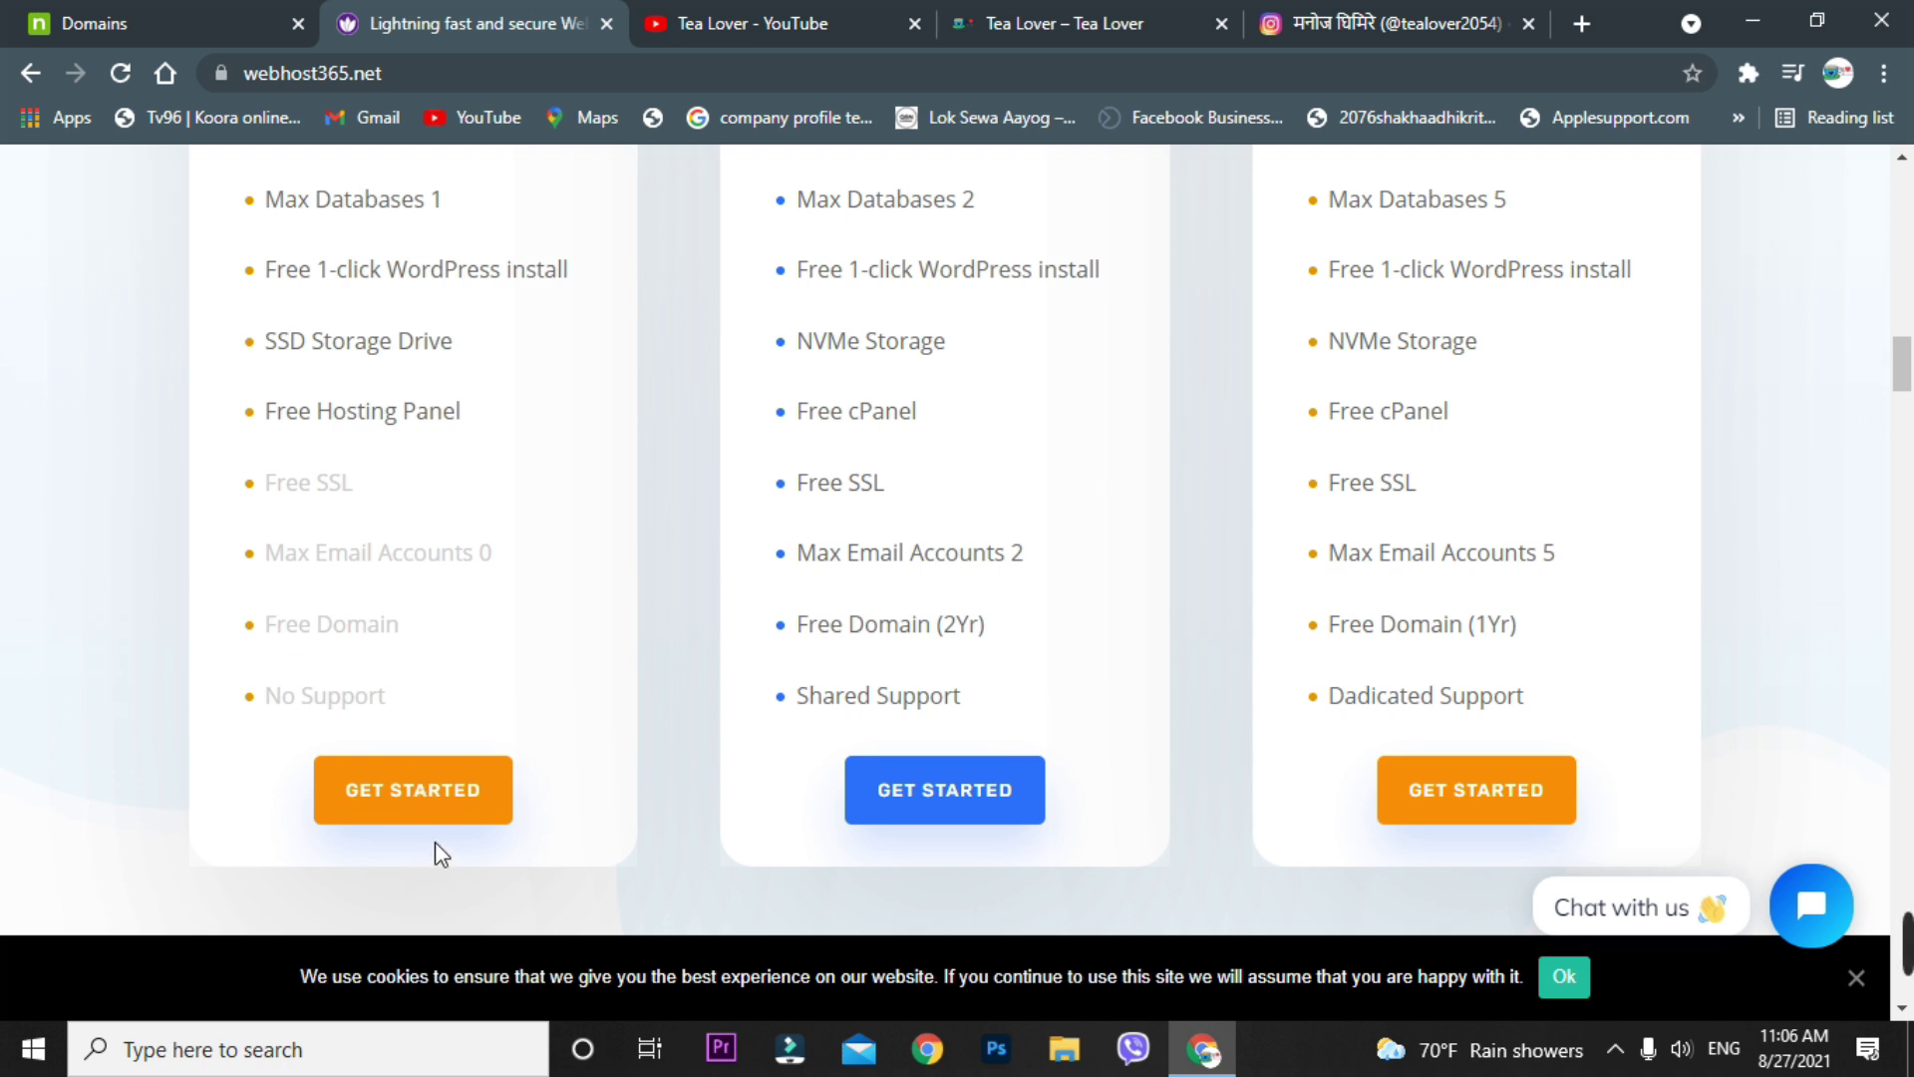
left_click(404, 788)
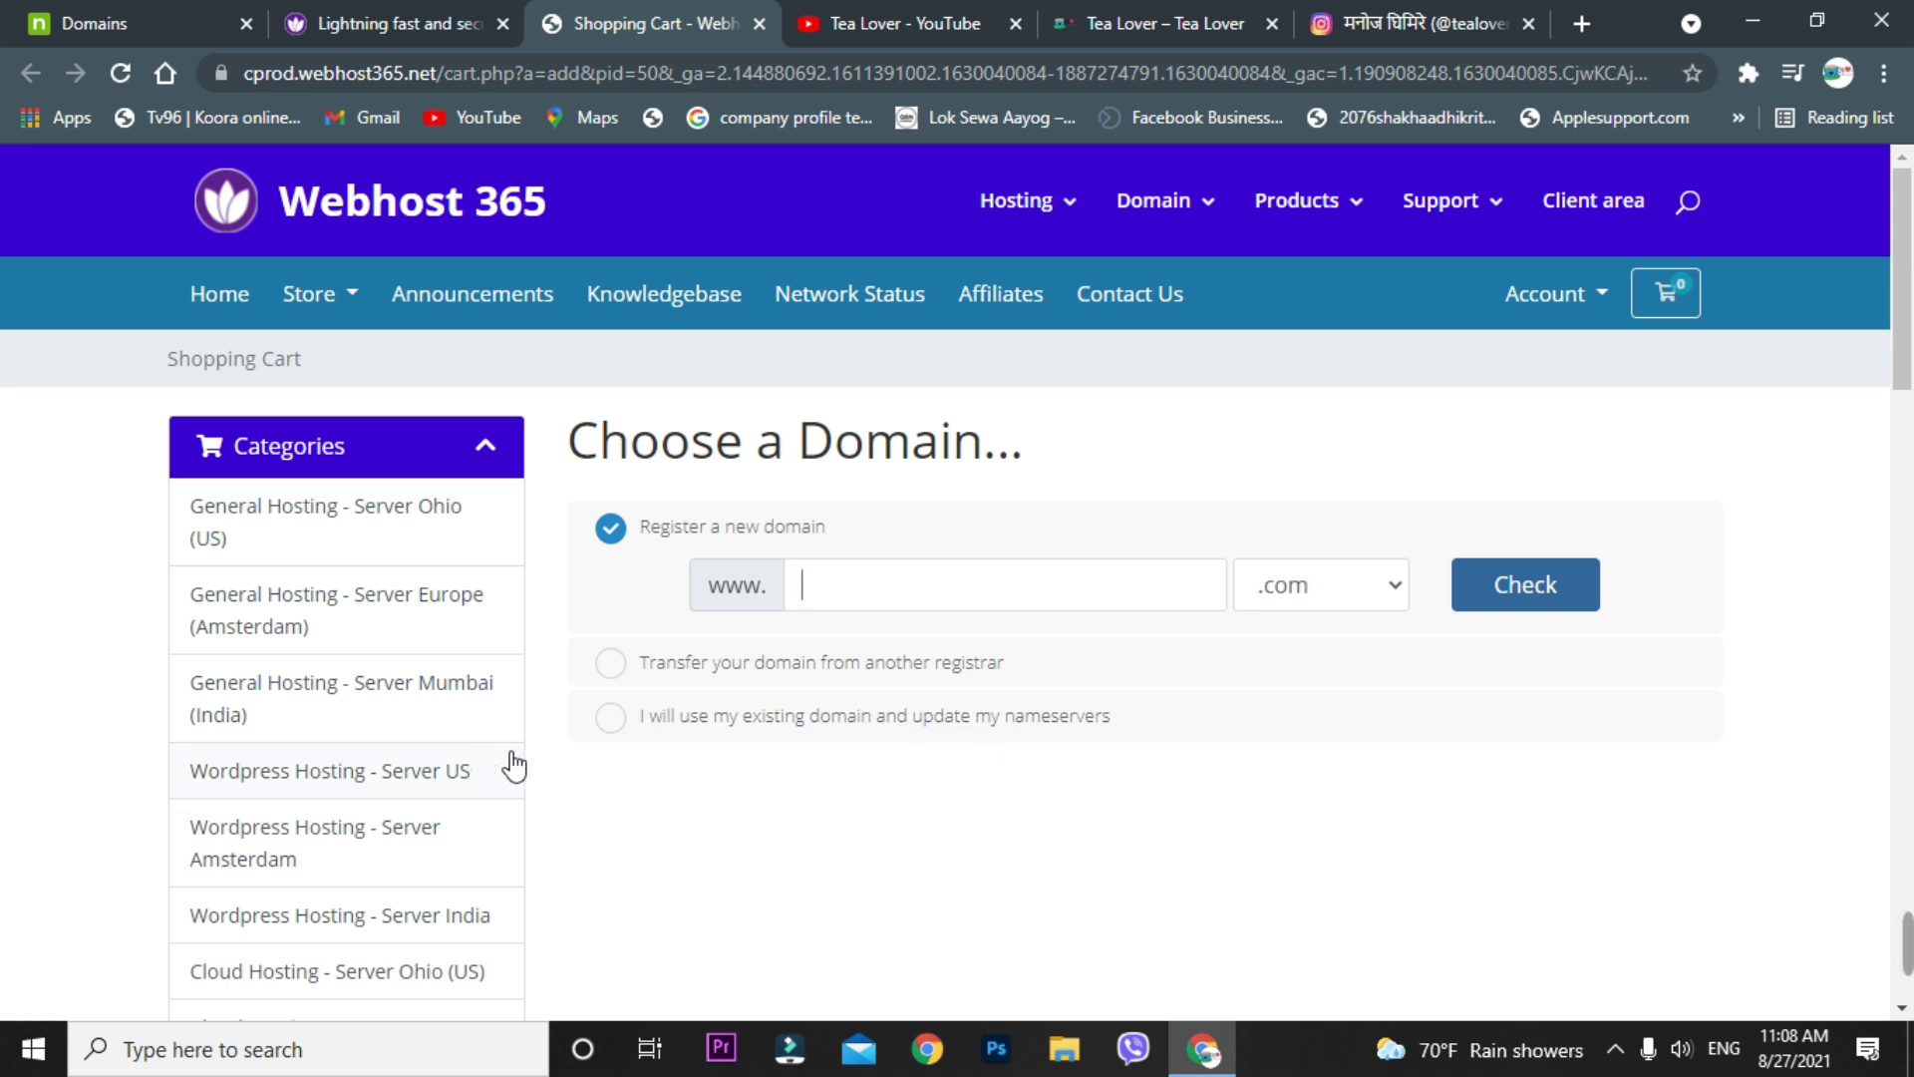
- Choose 'I will use my existing domain' and check the owned domain name in other tabs
left_click(769, 739)
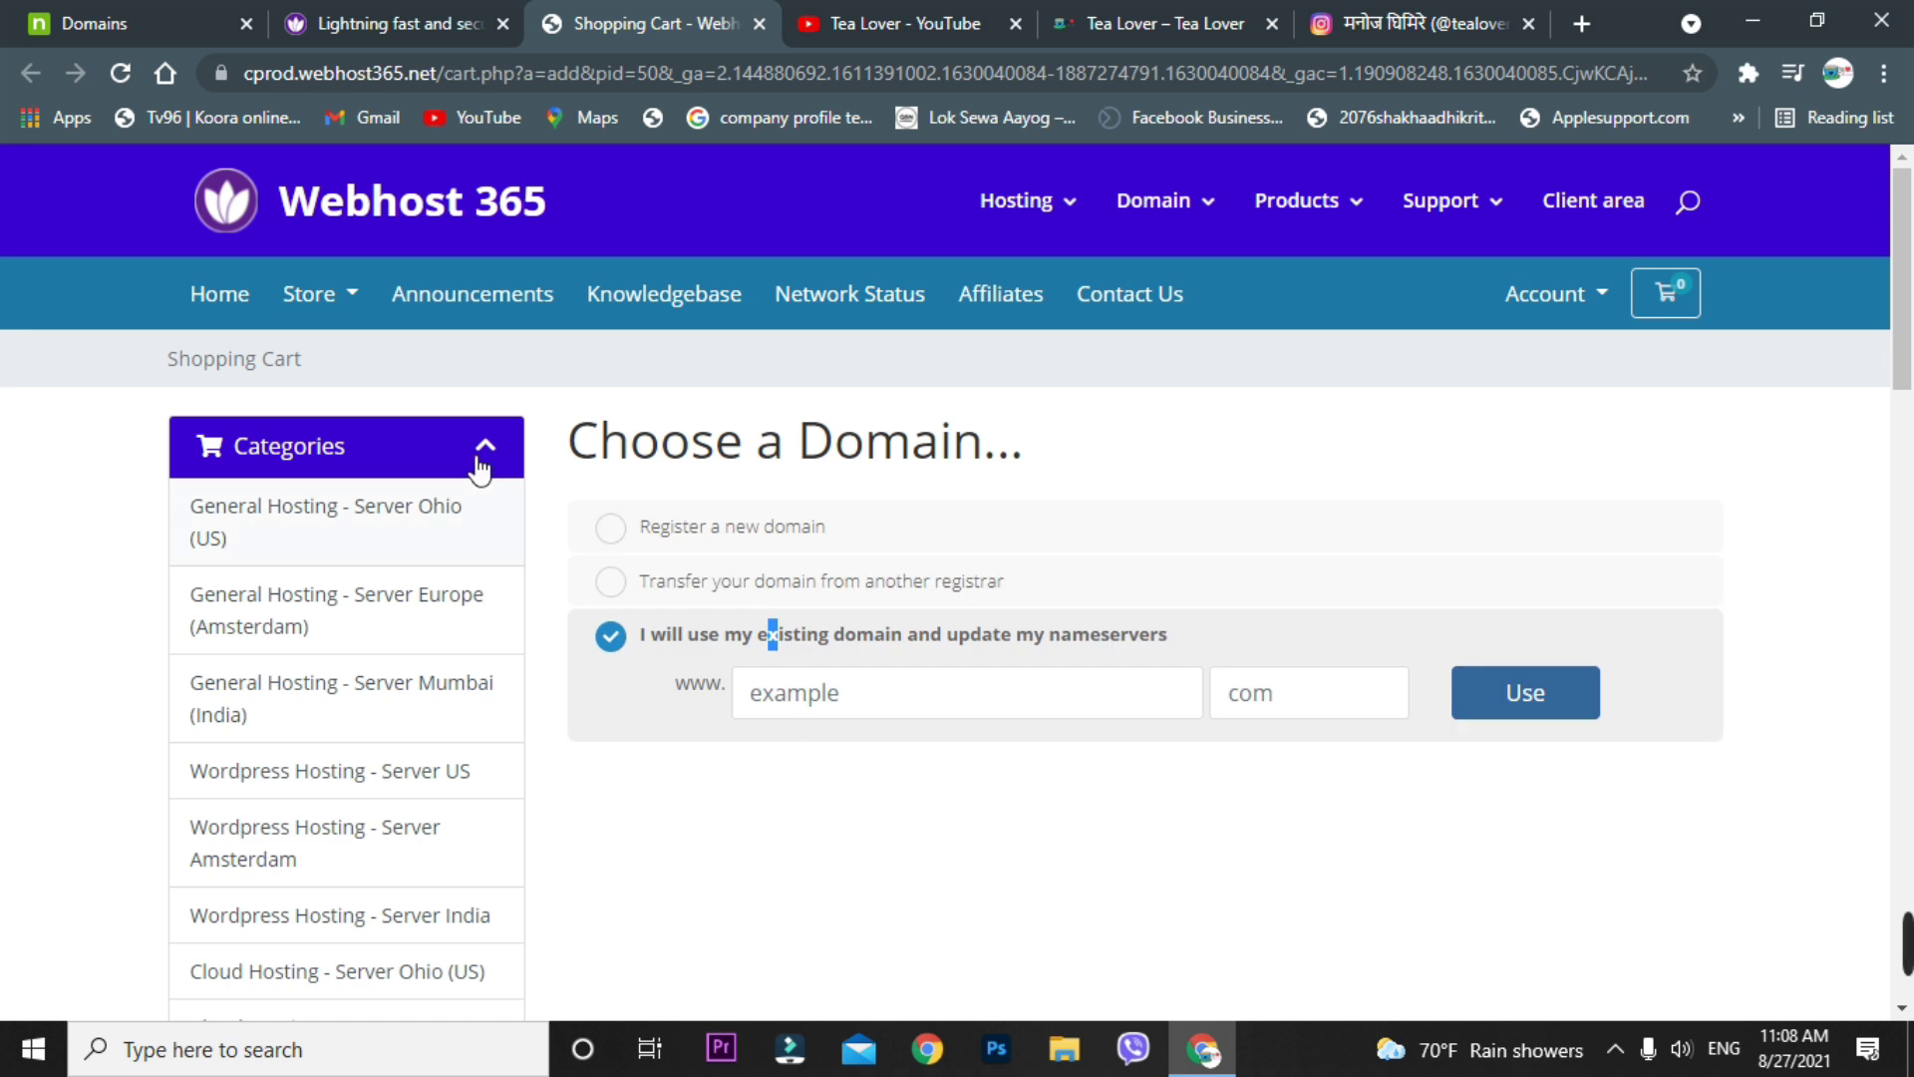
left_click(129, 23)
left_click(1008, 718)
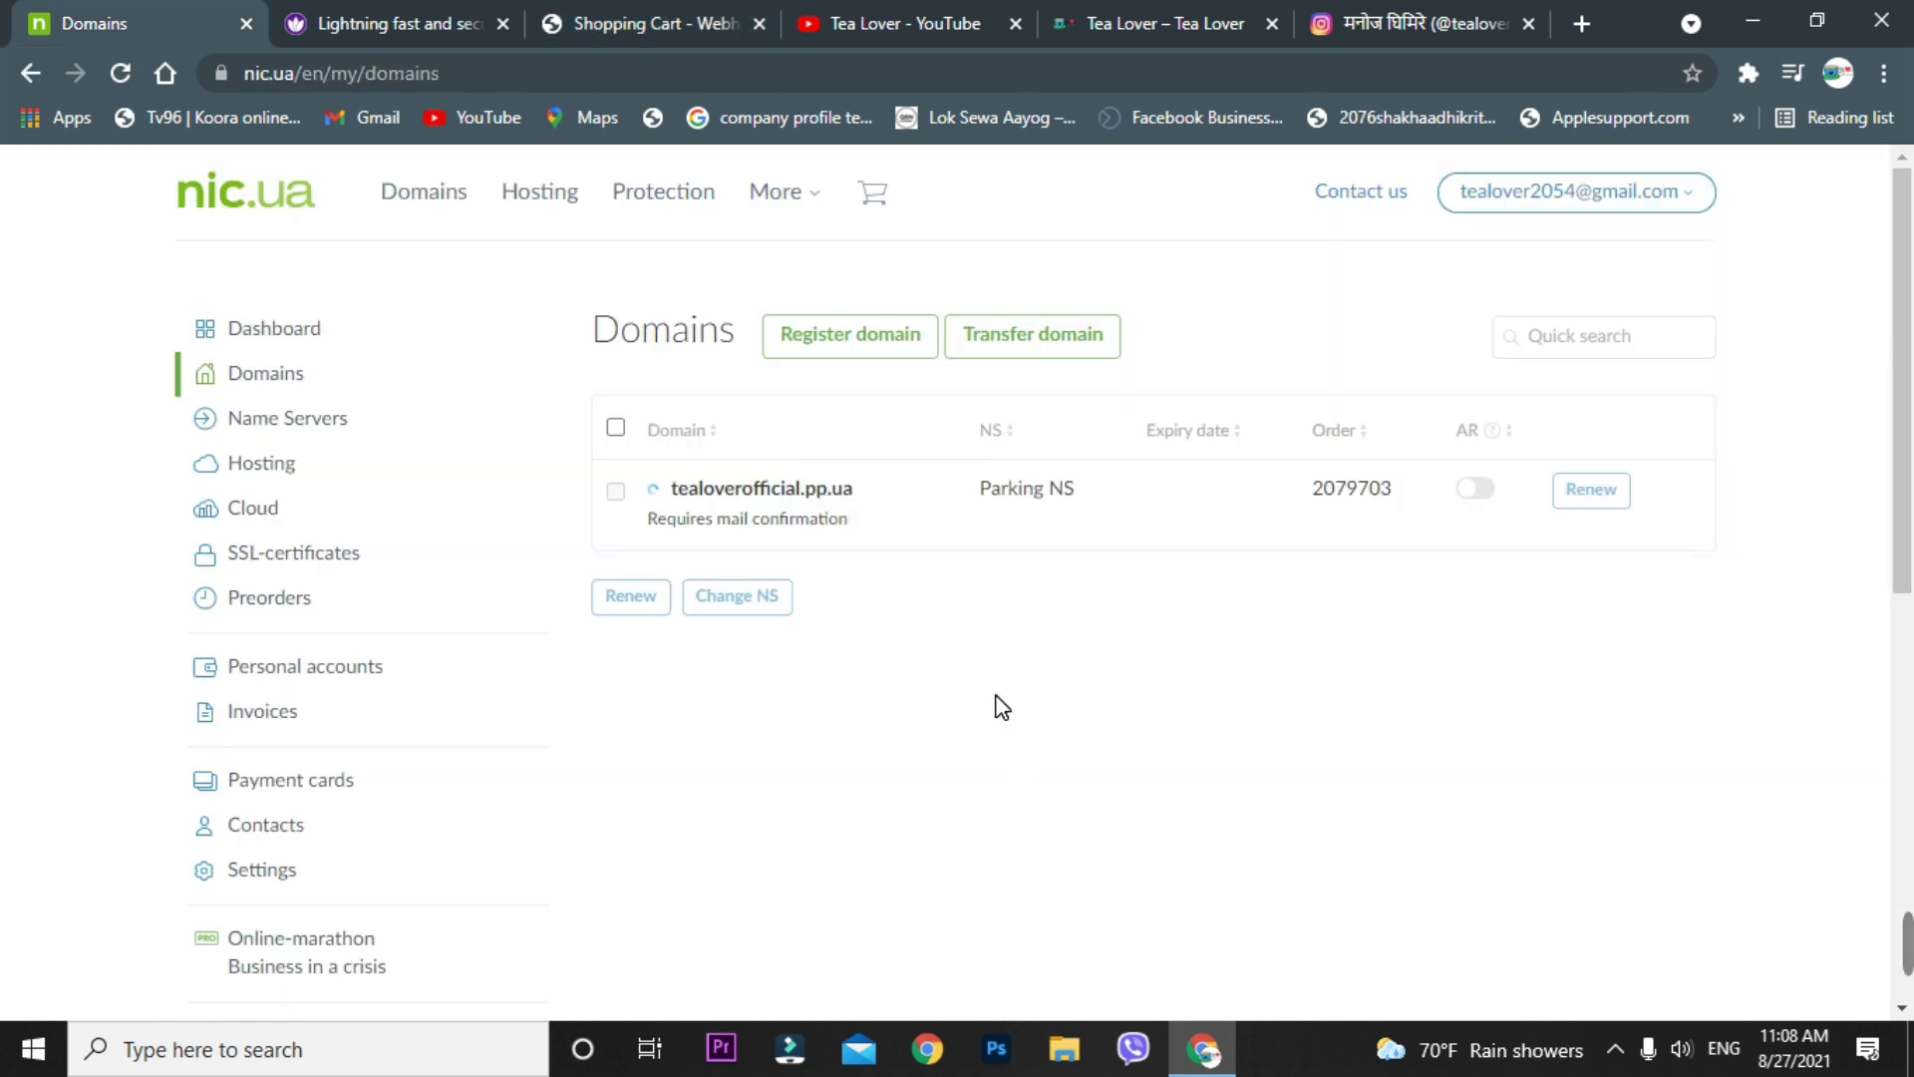
left_click(439, 5)
left_click(638, 23)
- Enter nepalliveupdates with extension com and use it, reaching the add-ons configuration page
left_click(985, 711)
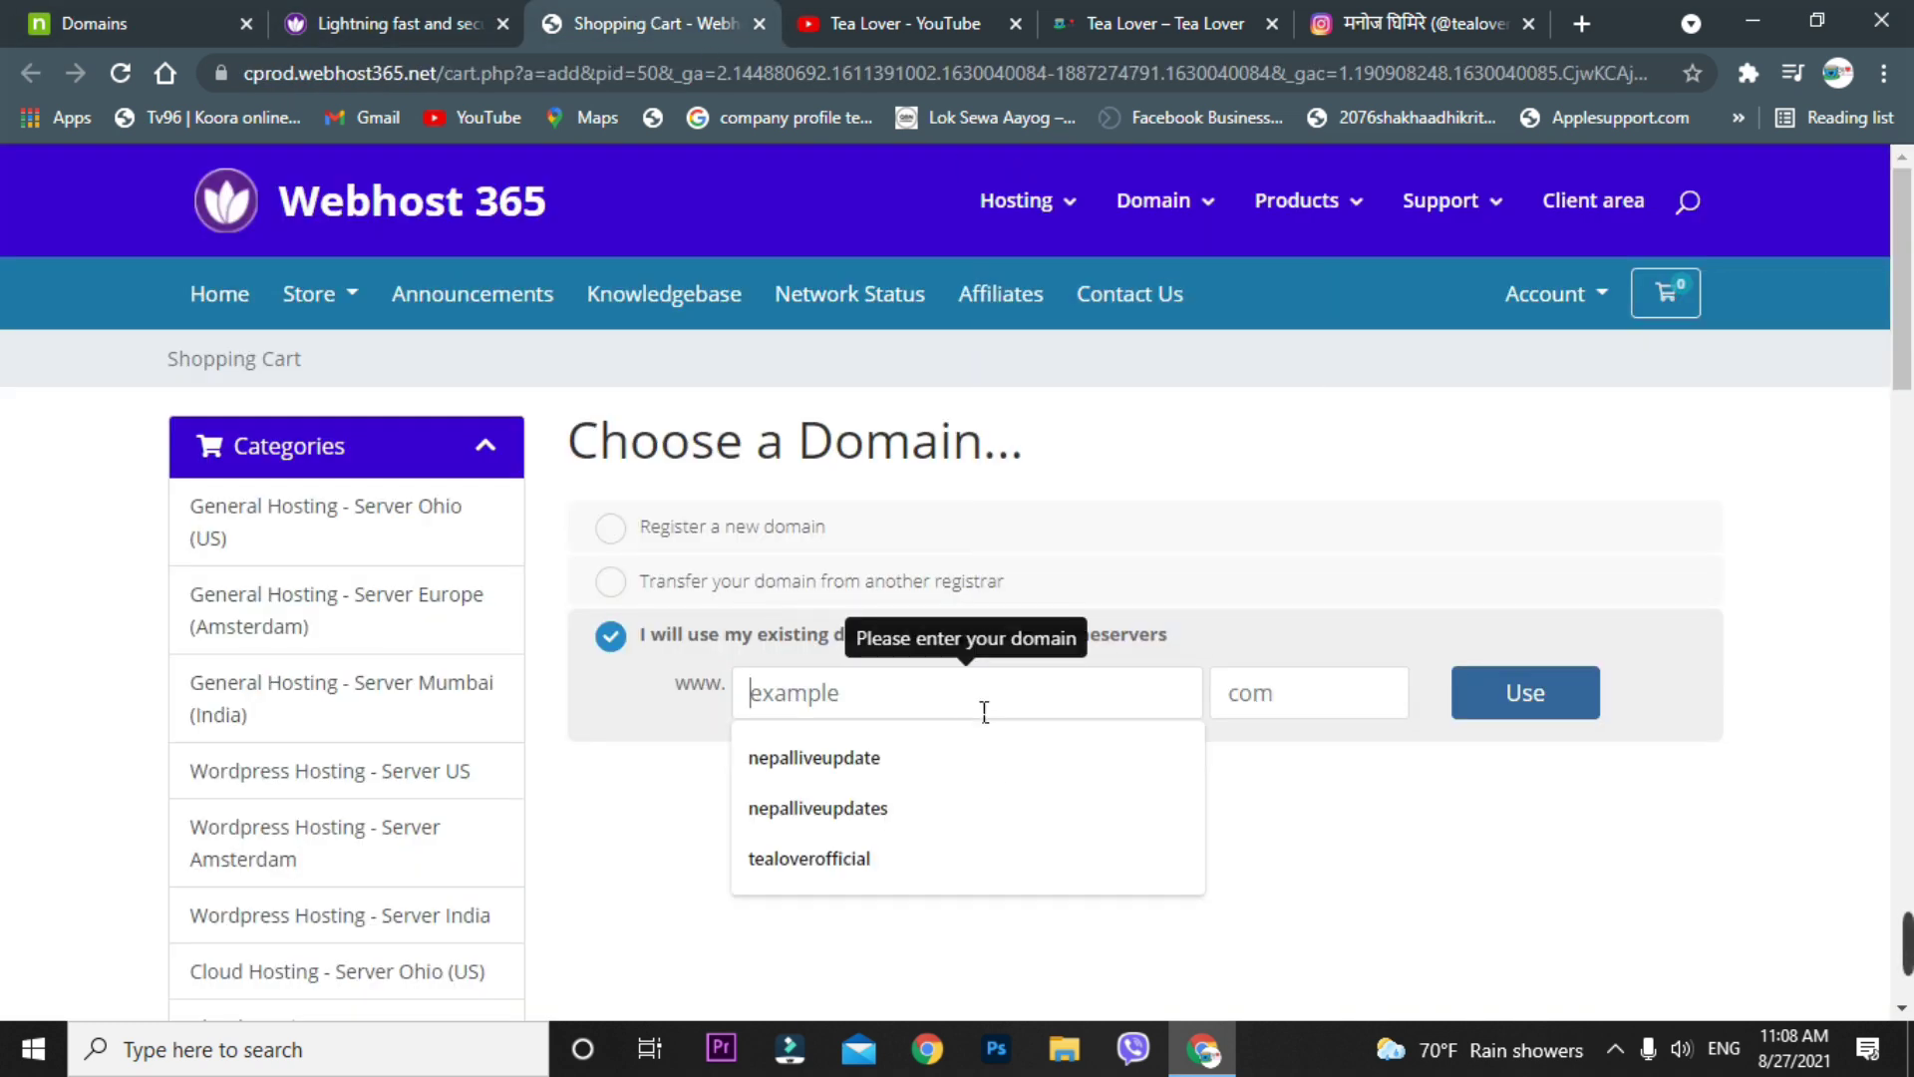
left_click(983, 808)
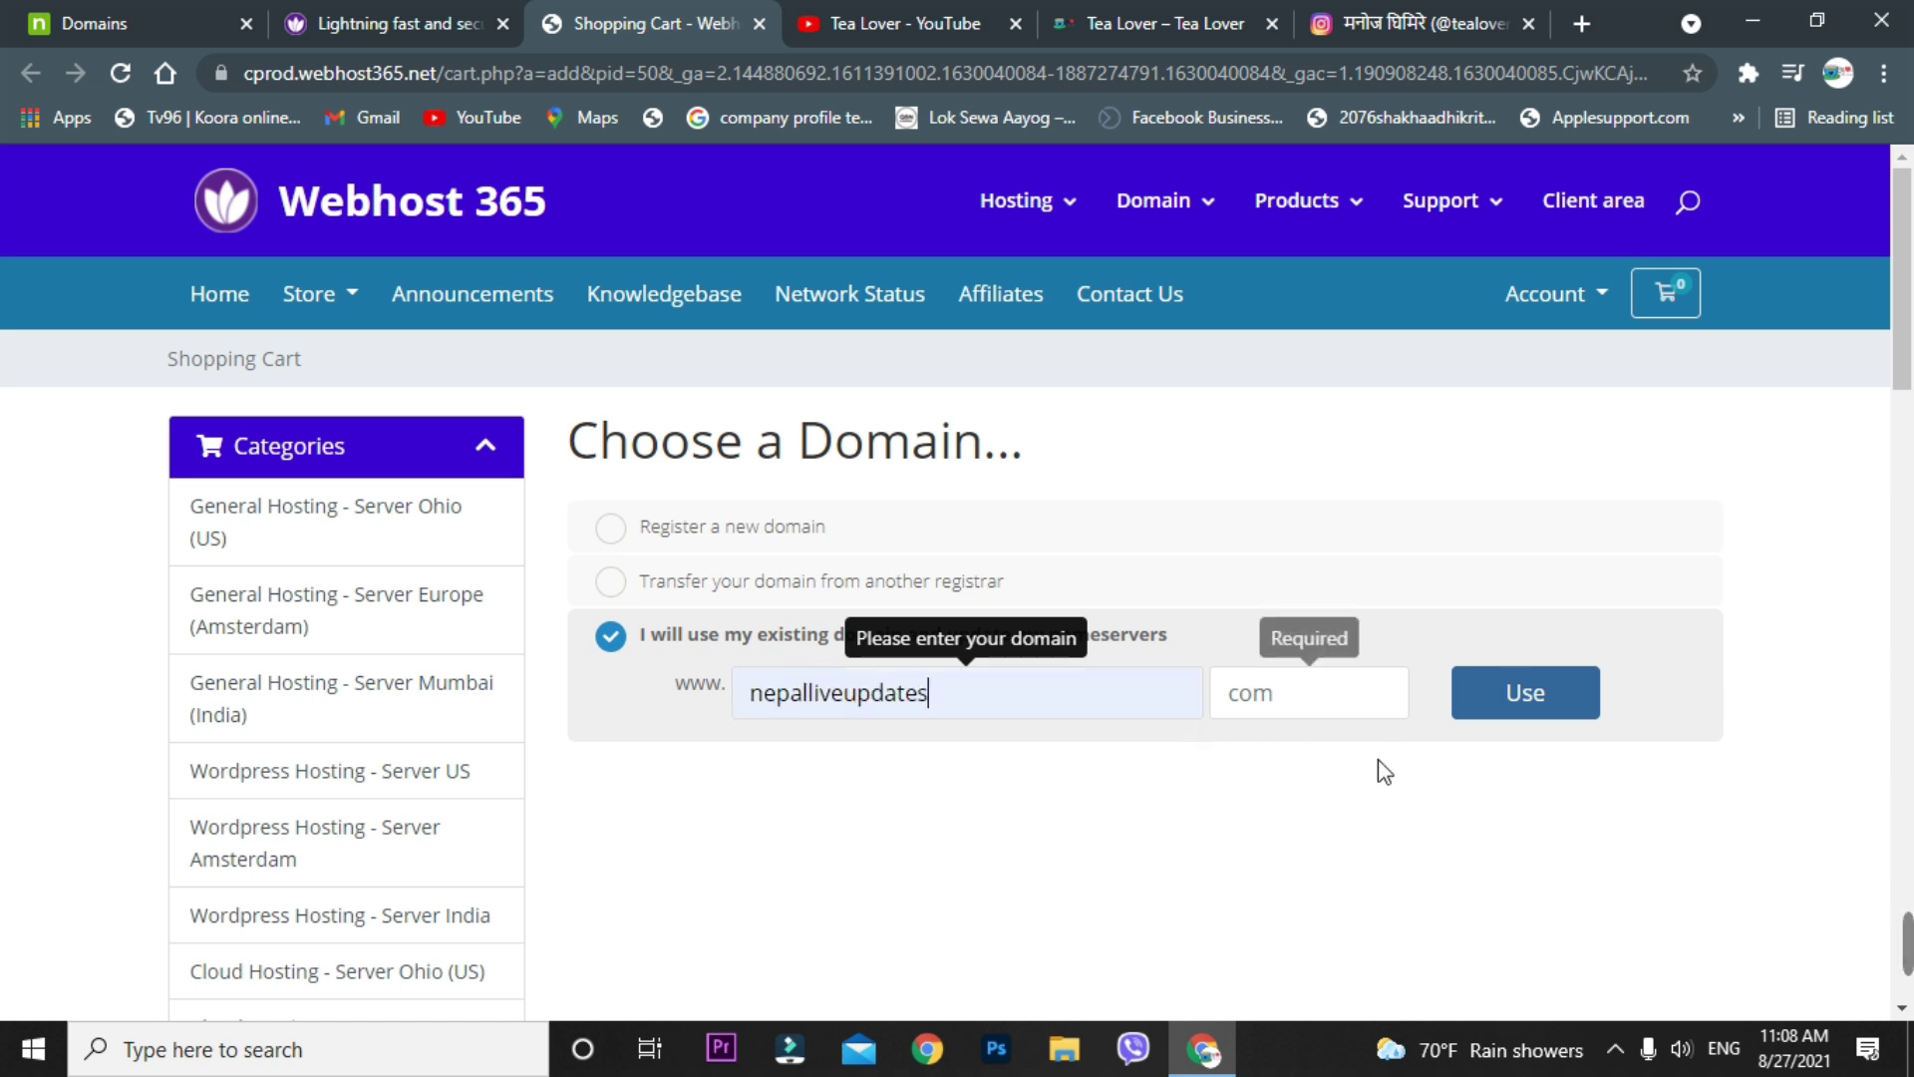
left_click(1296, 701)
left_click(1304, 760)
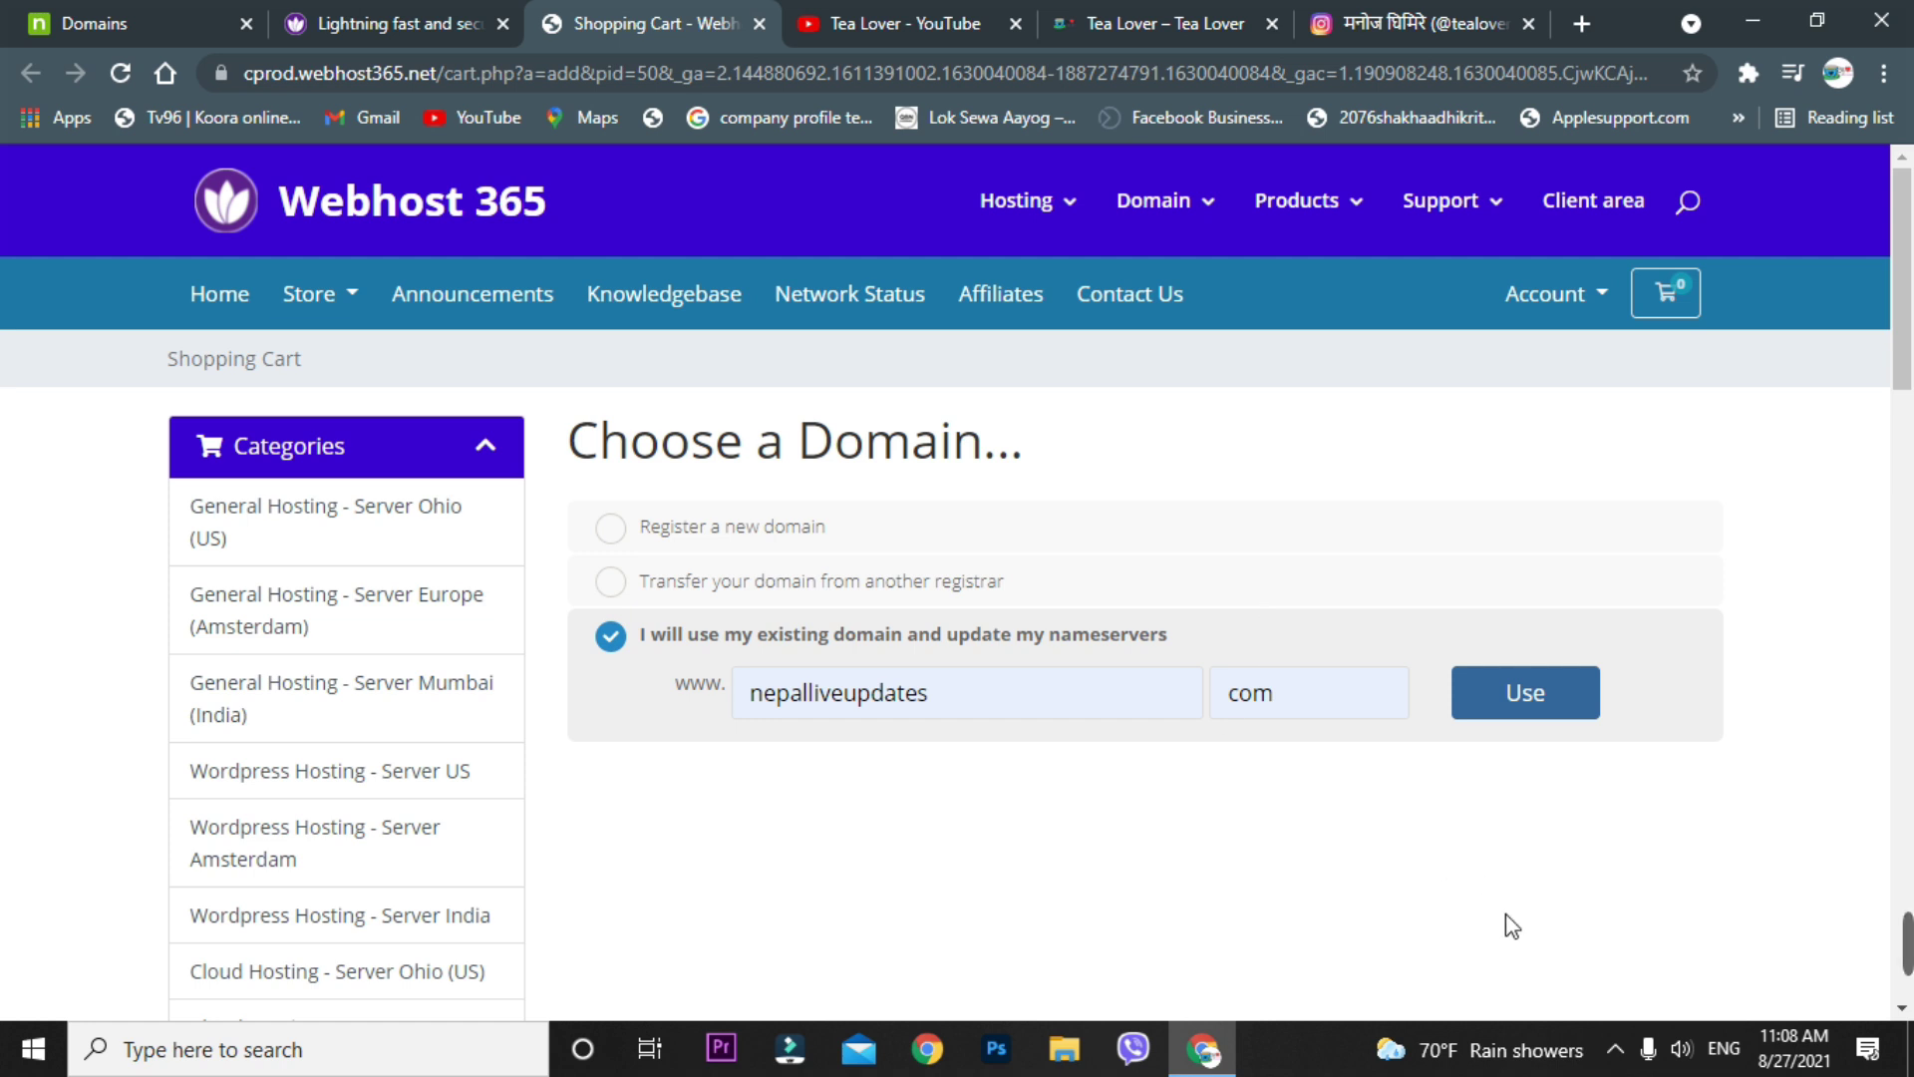
left_click(1572, 720)
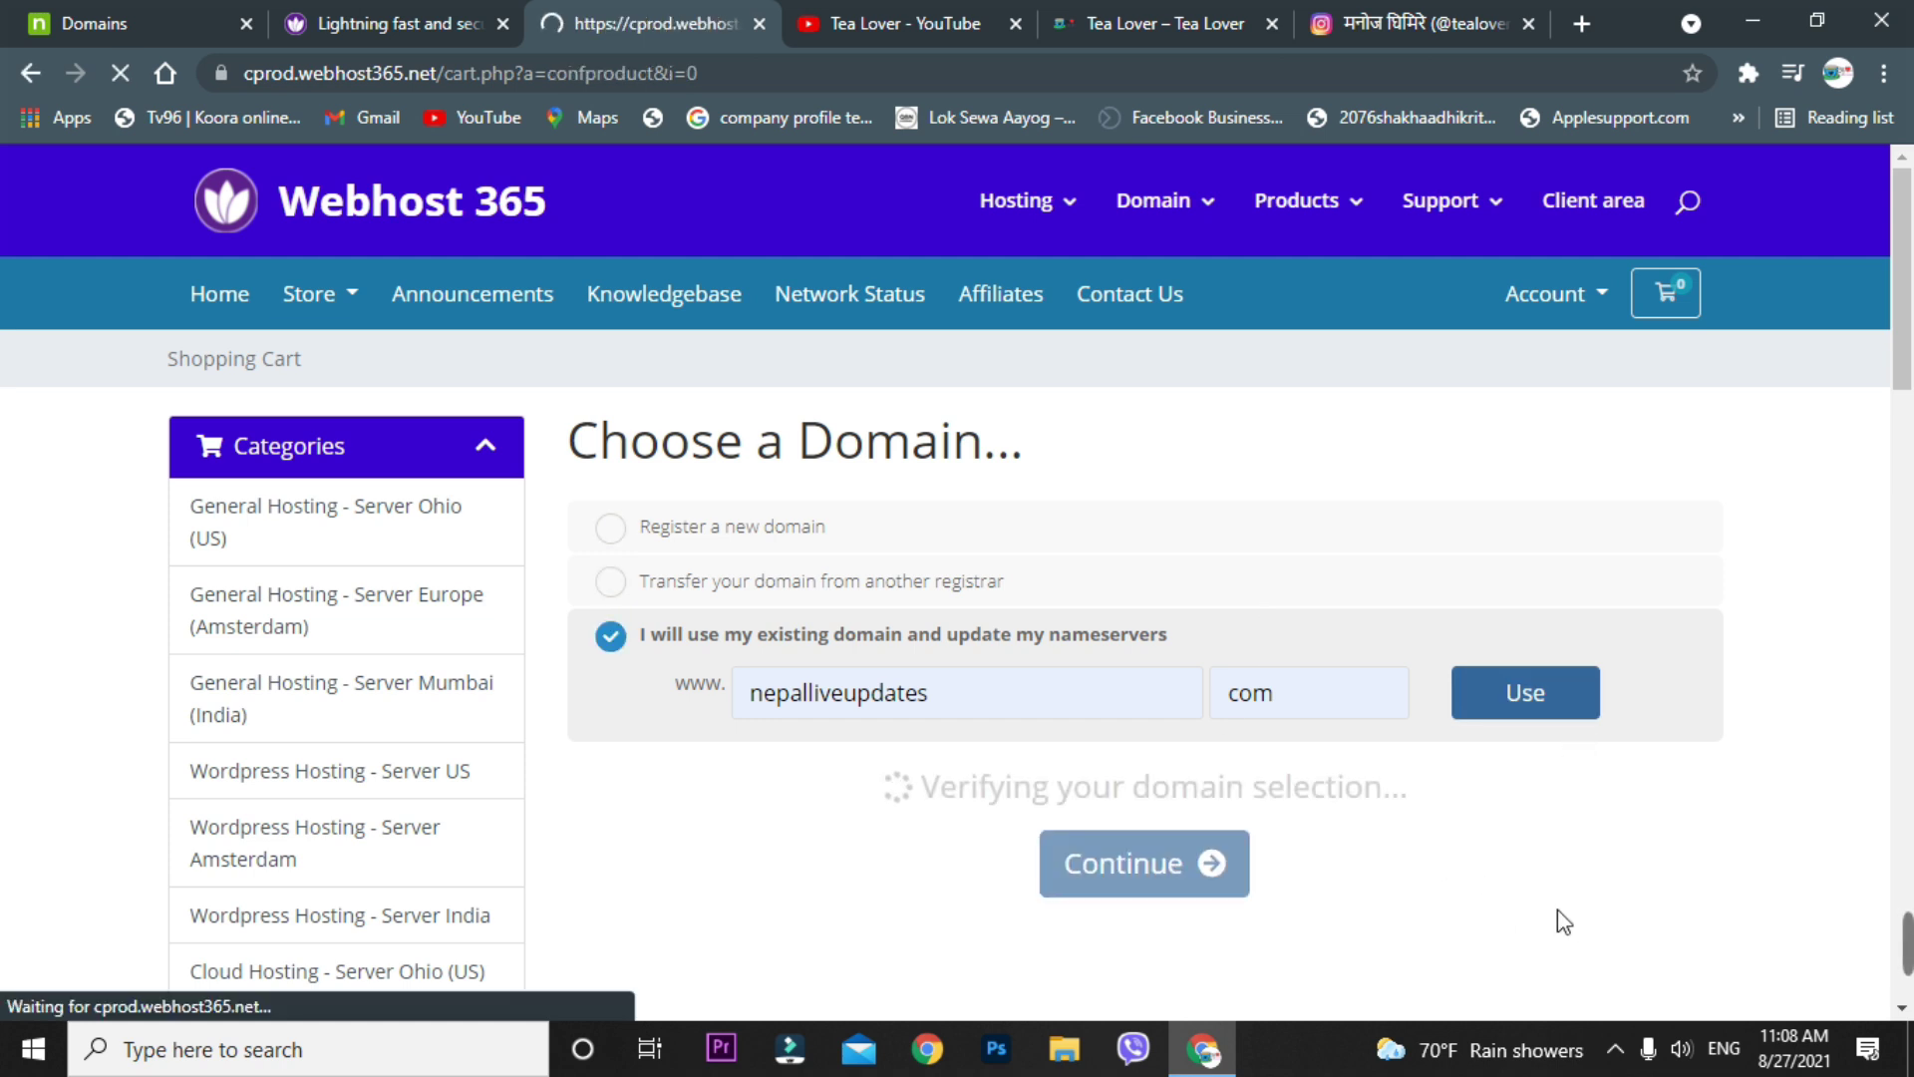
scroll(1561, 920, "down", 10)
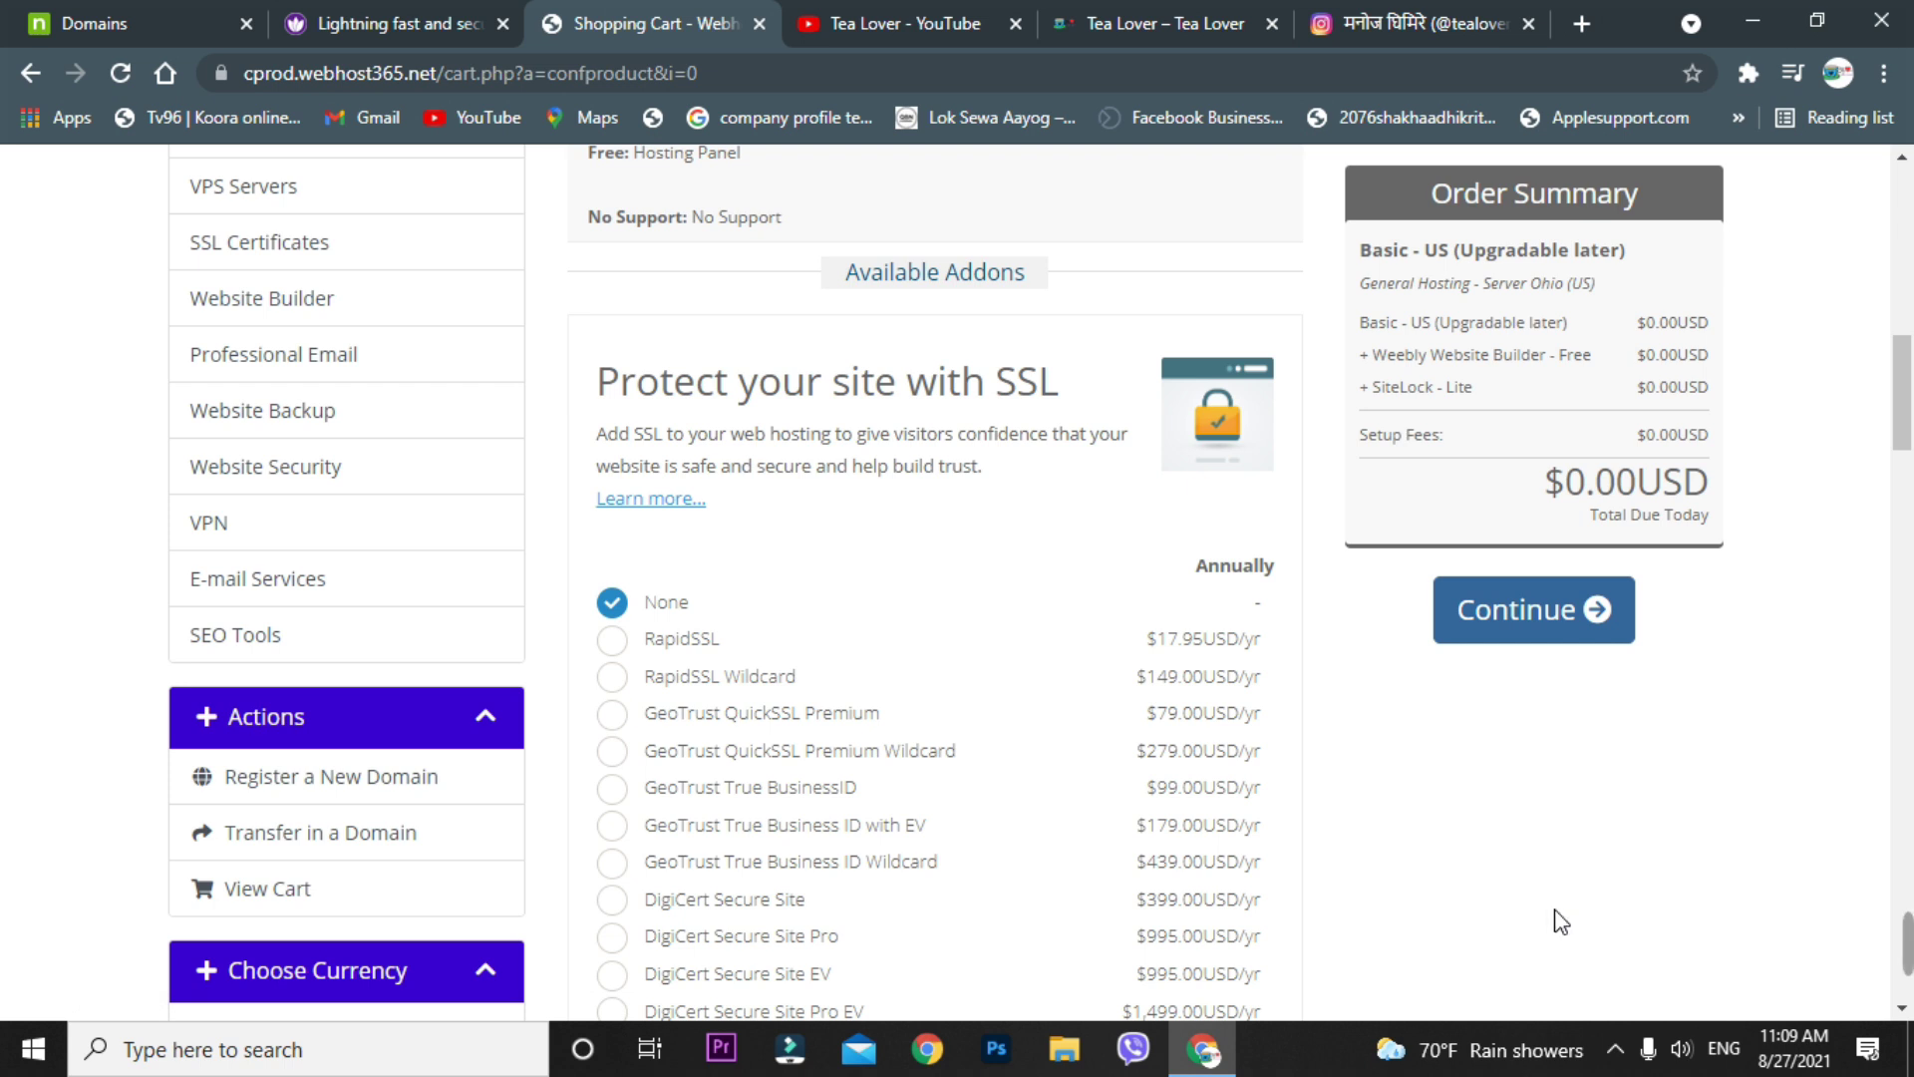
scroll(1775, 893, "down", 1)
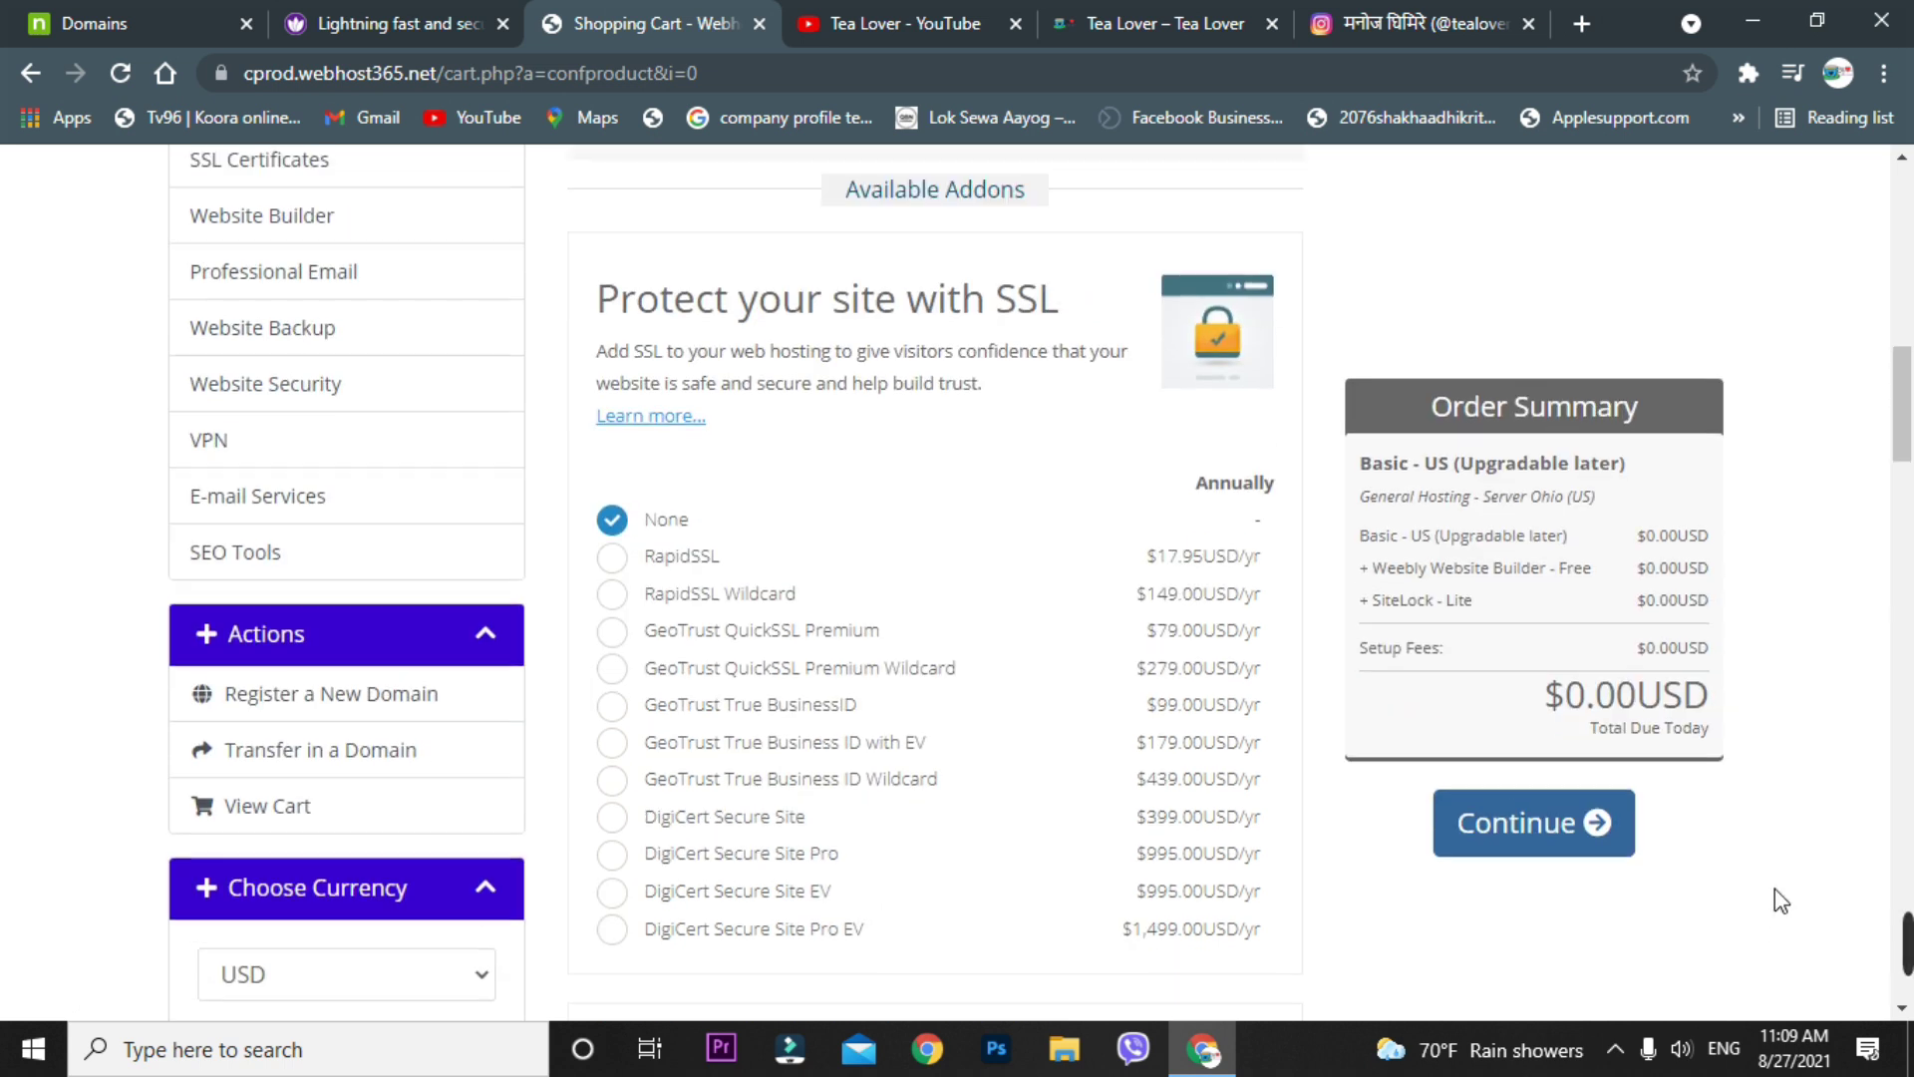
scroll(1774, 893, "up", 7)
scroll(1249, 867, "down", 1)
- Keep the free add-ons, SSL None and Weebly Free, for the Basic - US order
scroll(1249, 868, "down", 6)
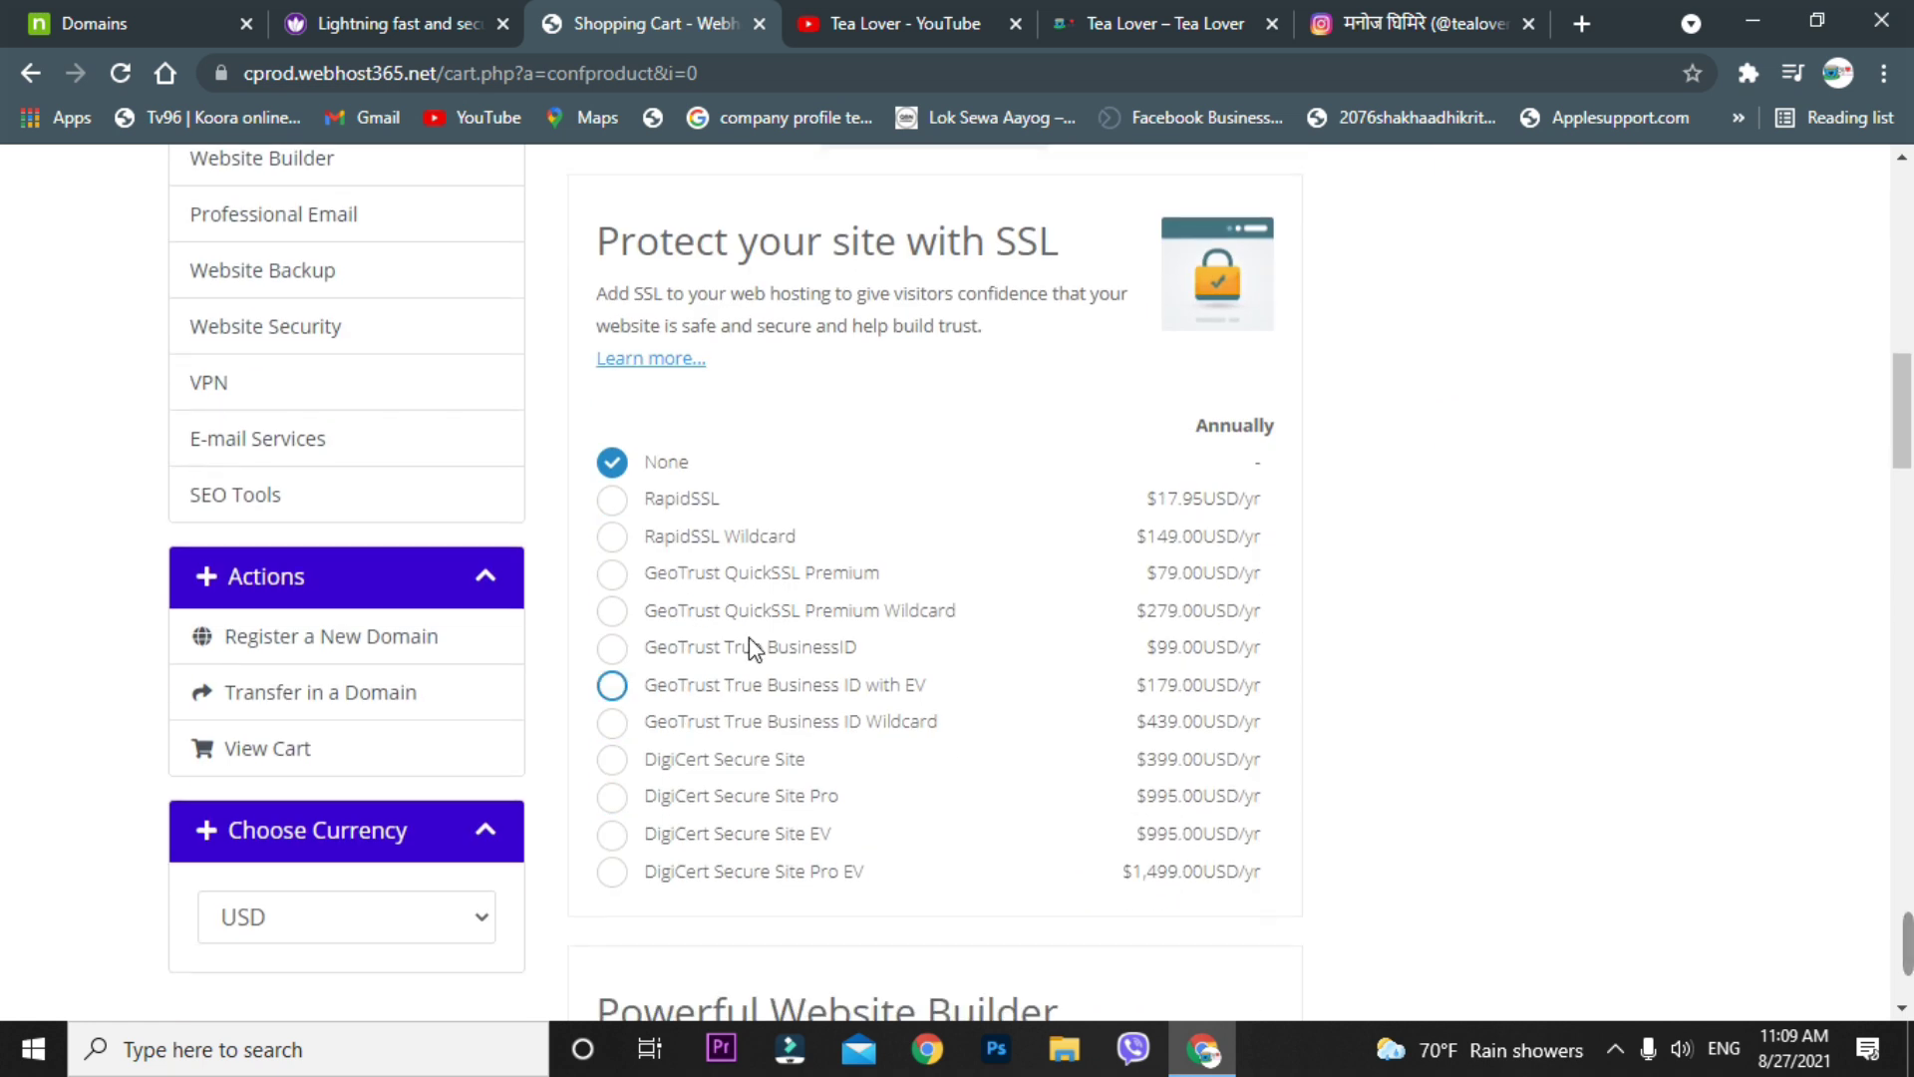
scroll(928, 778, "down", 1)
scroll(927, 778, "down", 4)
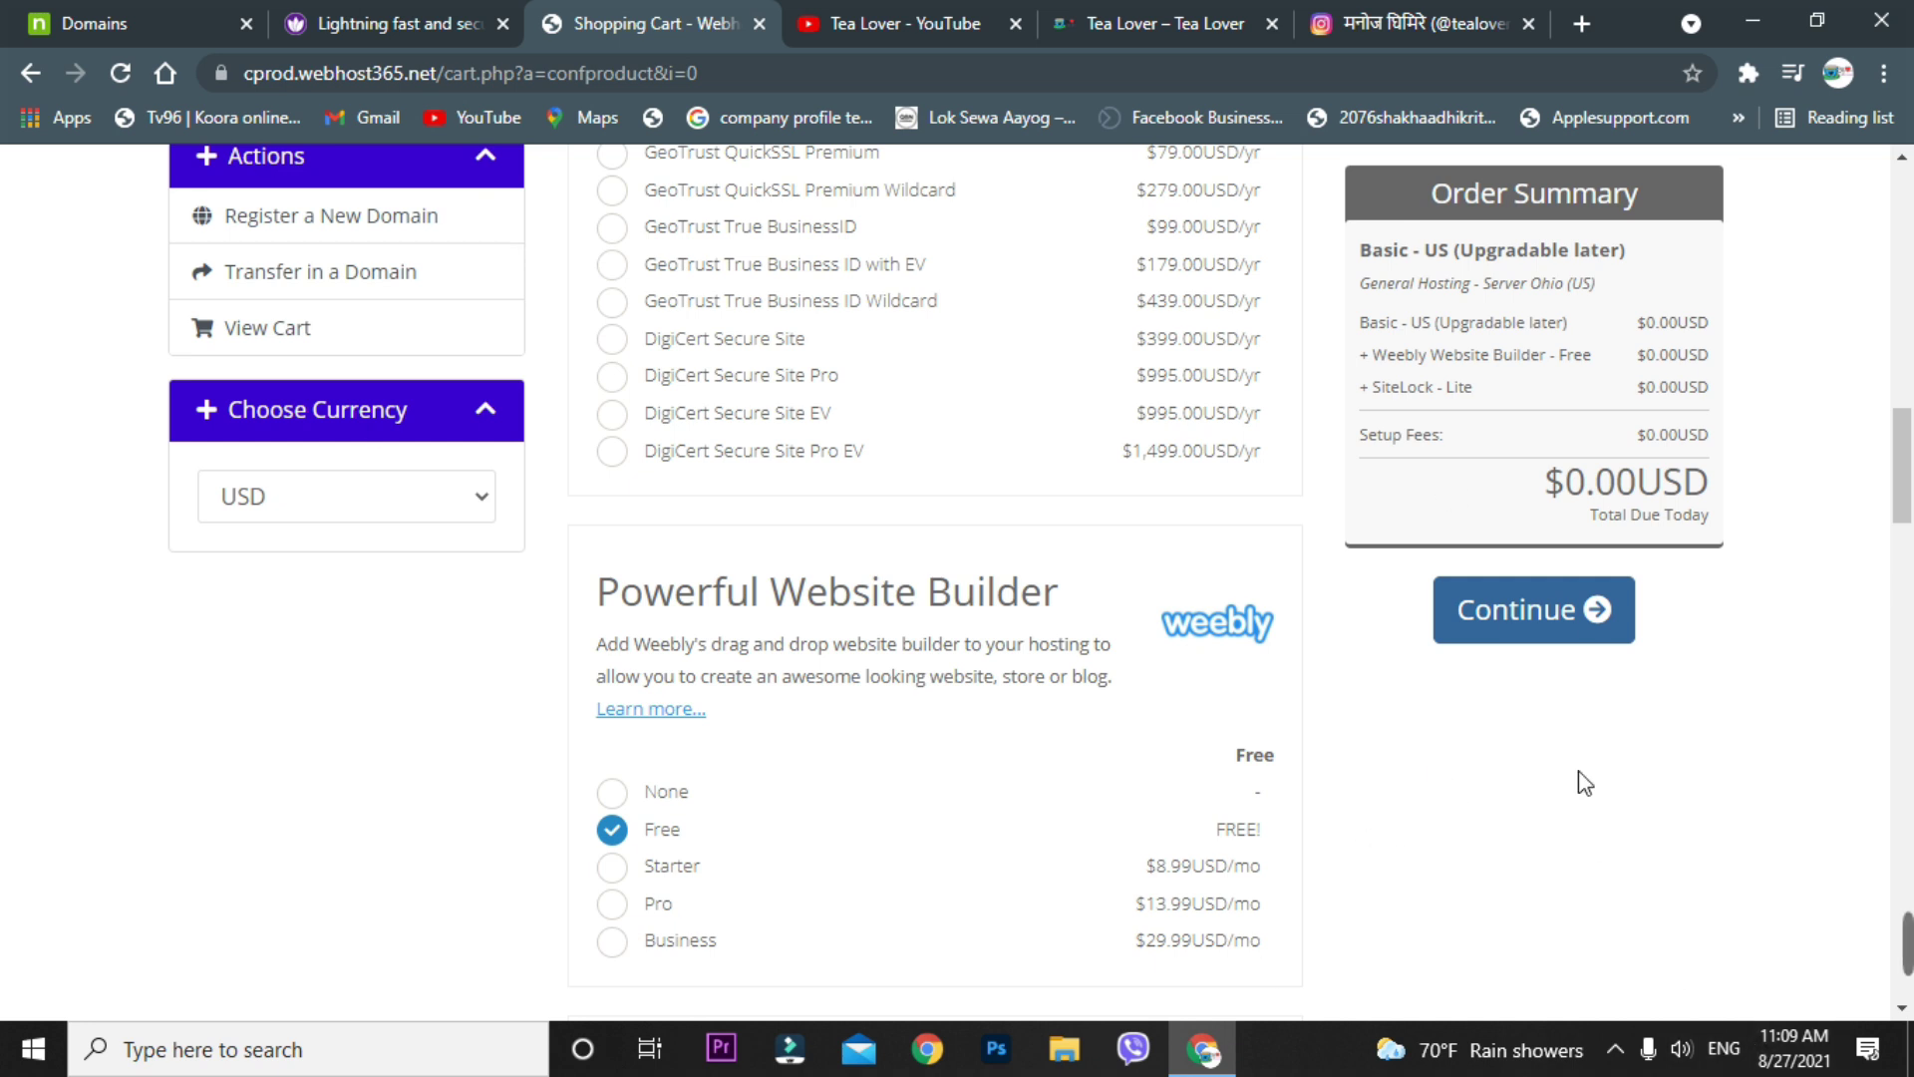
left_click(1575, 626)
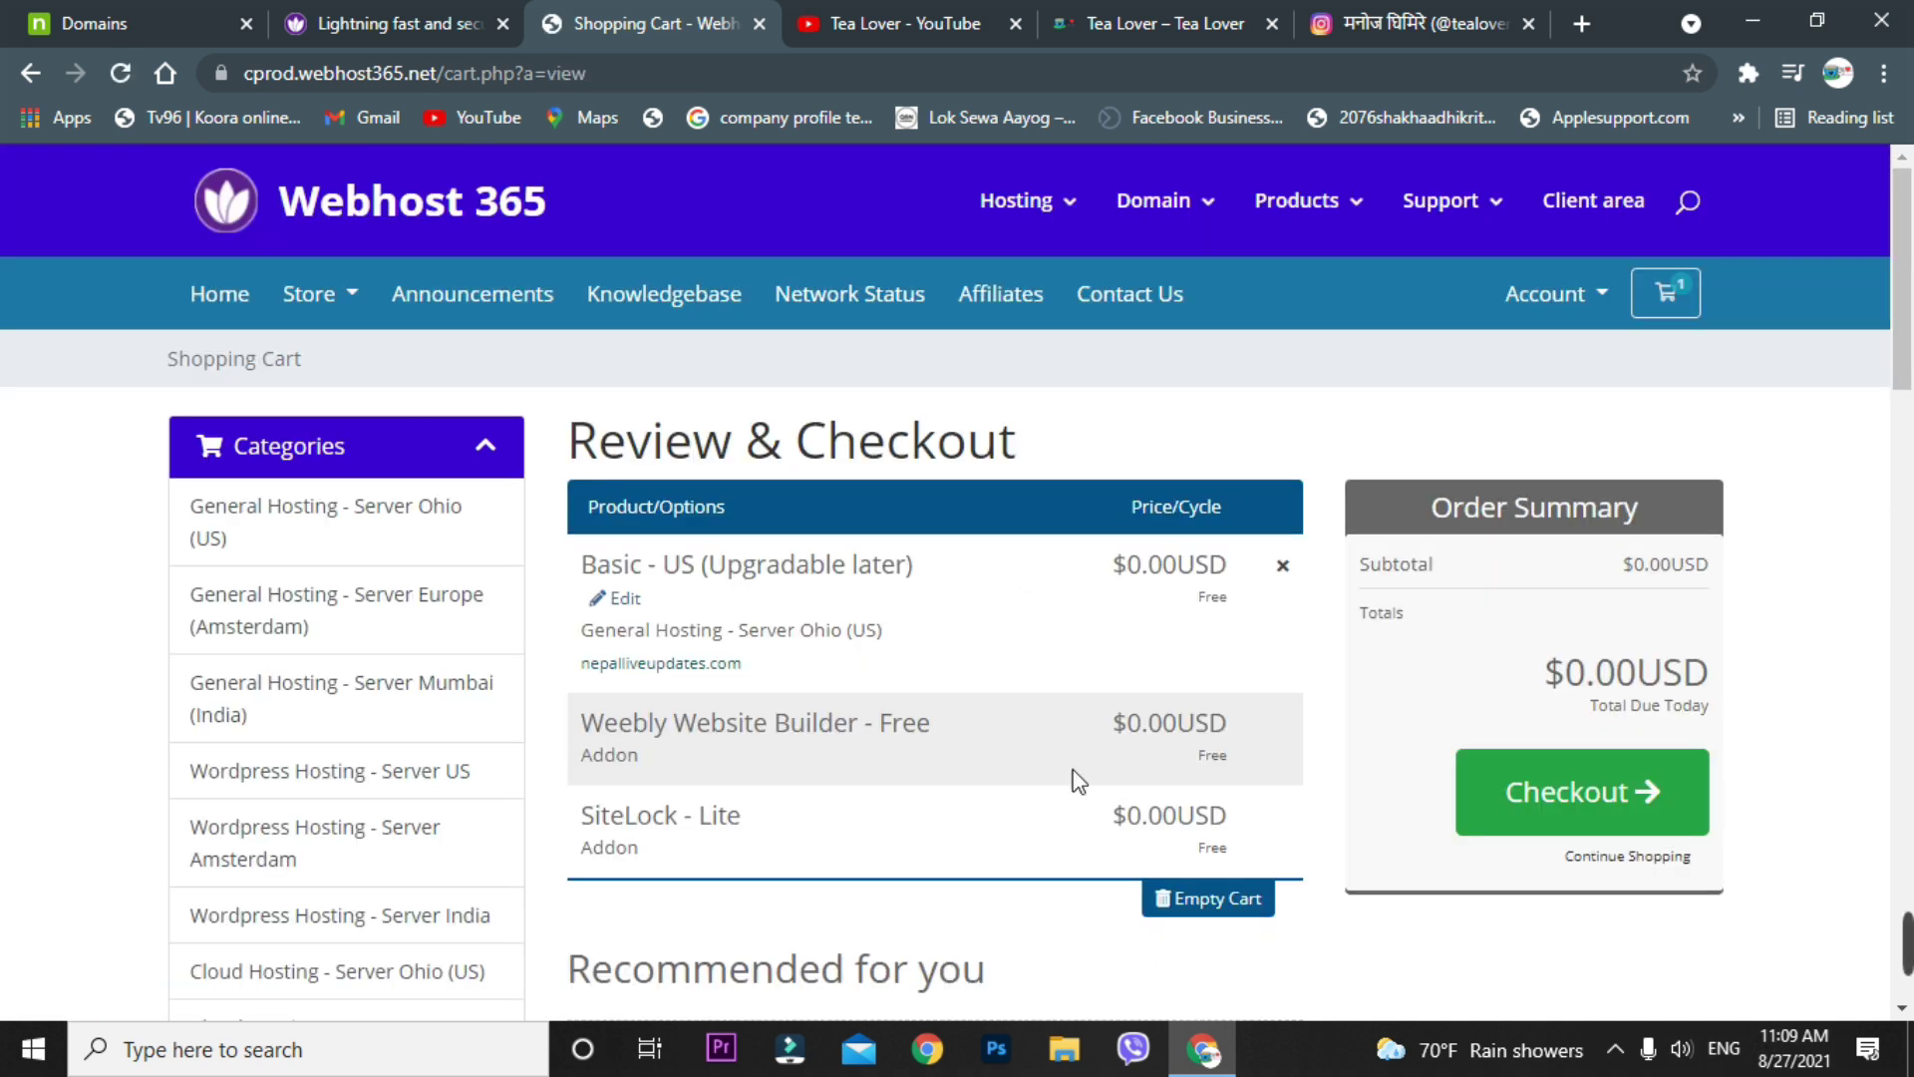
- Review the $0.00USD cart and proceed to checkout
scroll(1097, 718, "down", 4)
scroll(1097, 598, "down", 3)
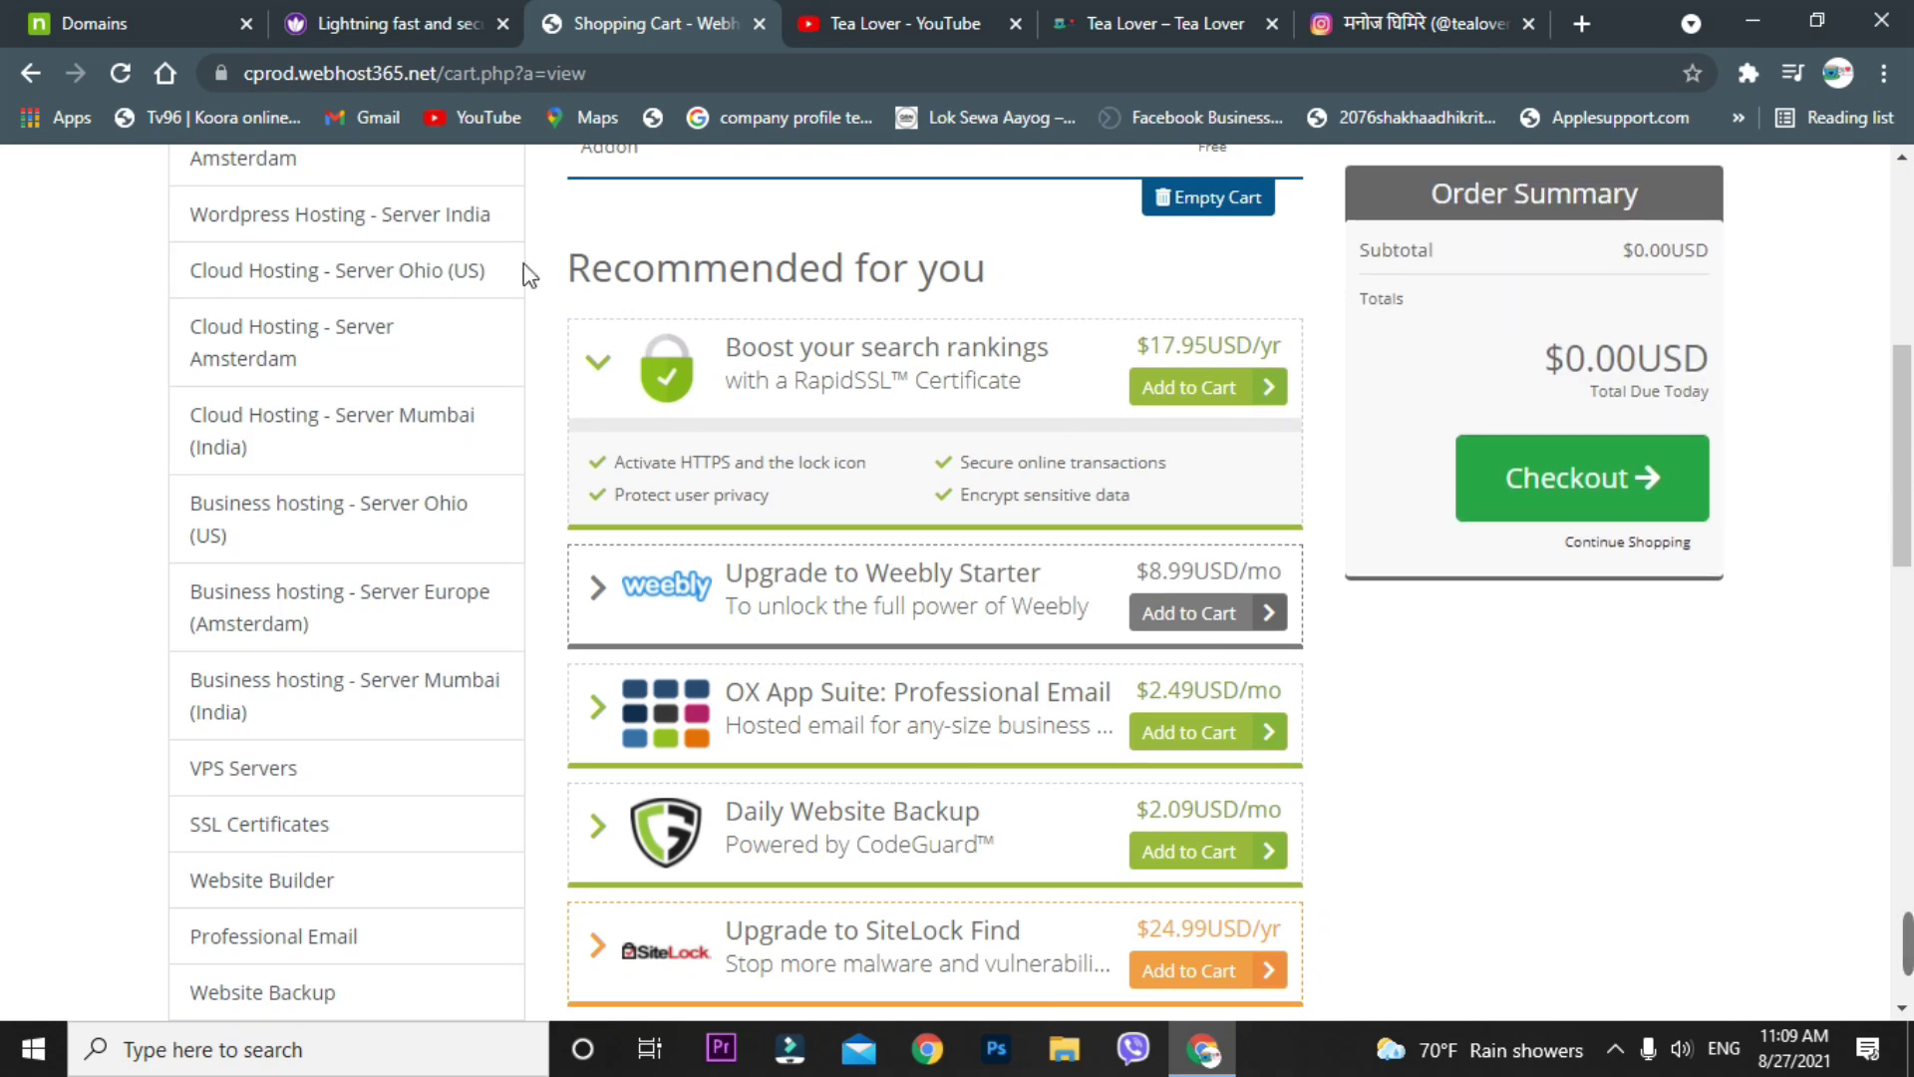
left_click_drag(587, 269, 1060, 282)
left_click(1060, 282)
scroll(1120, 731, "up", 3)
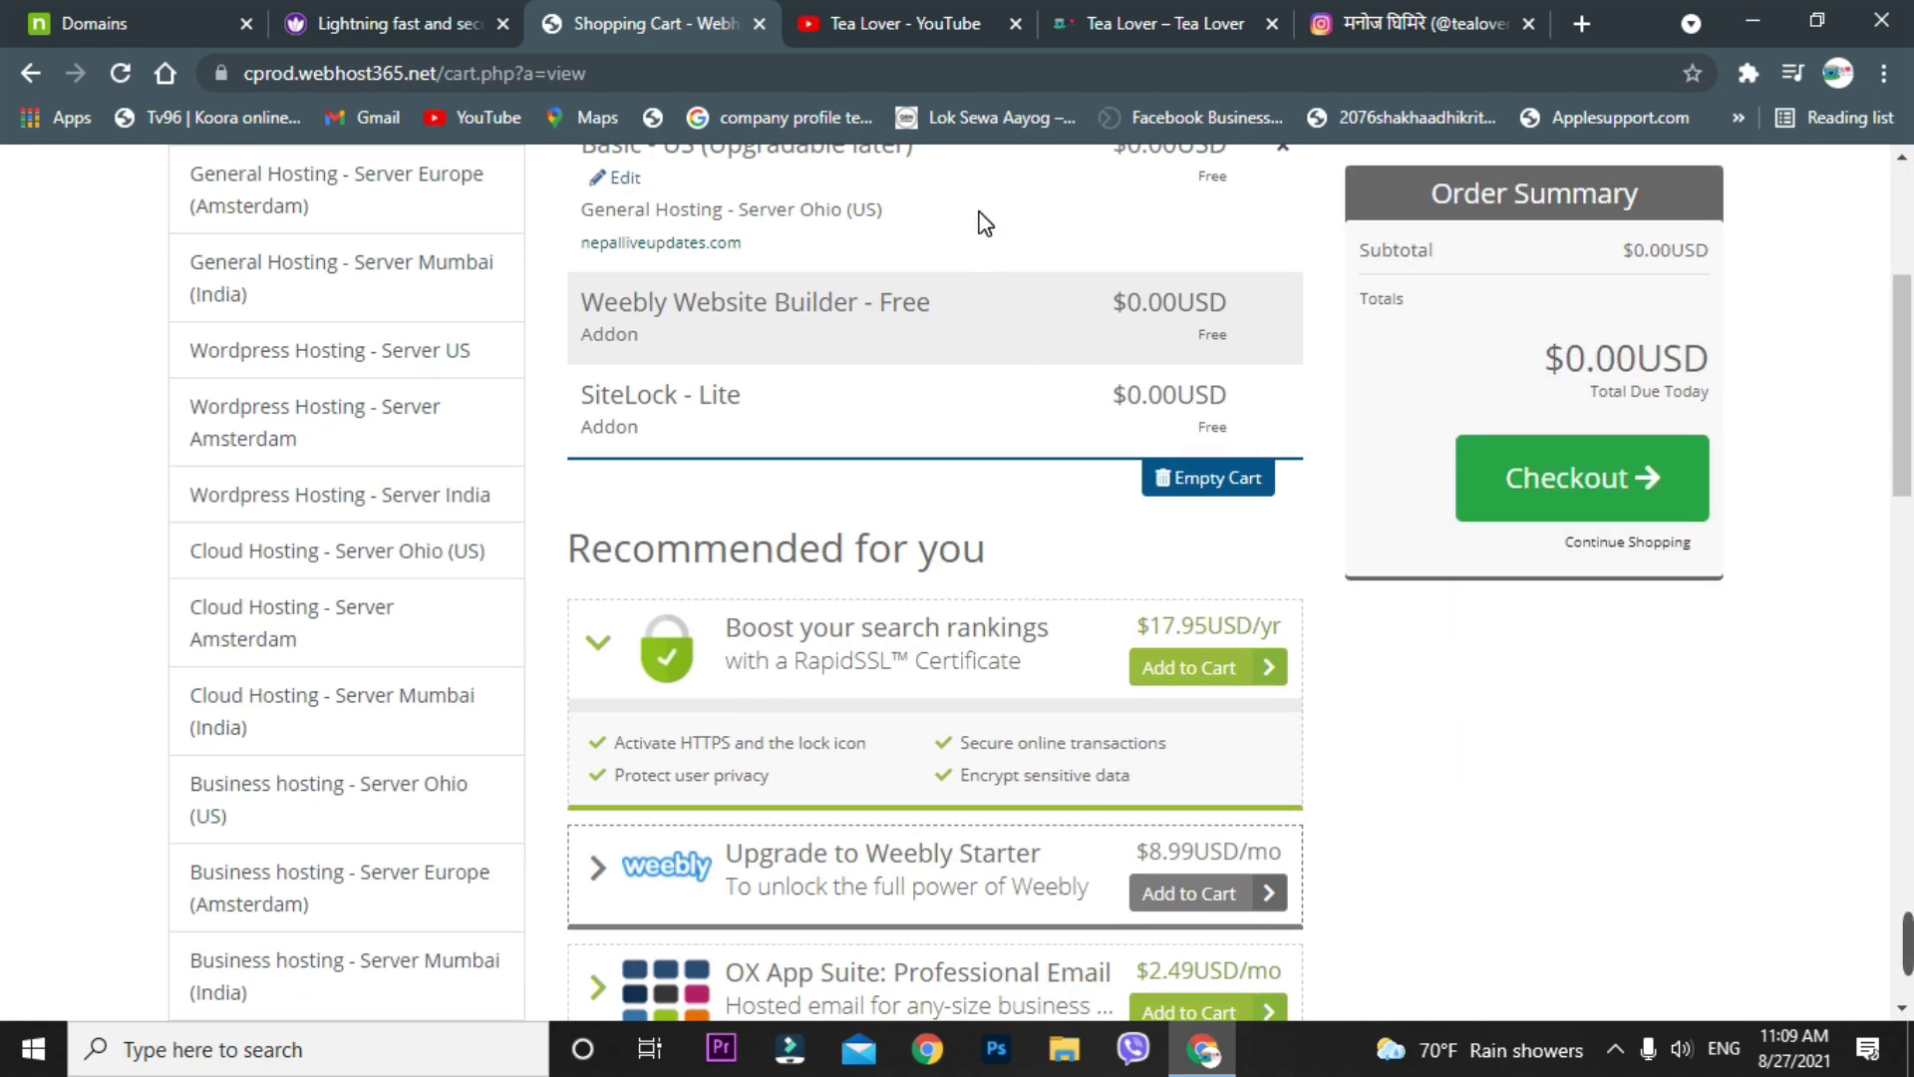
scroll(1655, 738, "up", 3)
left_click(1668, 743)
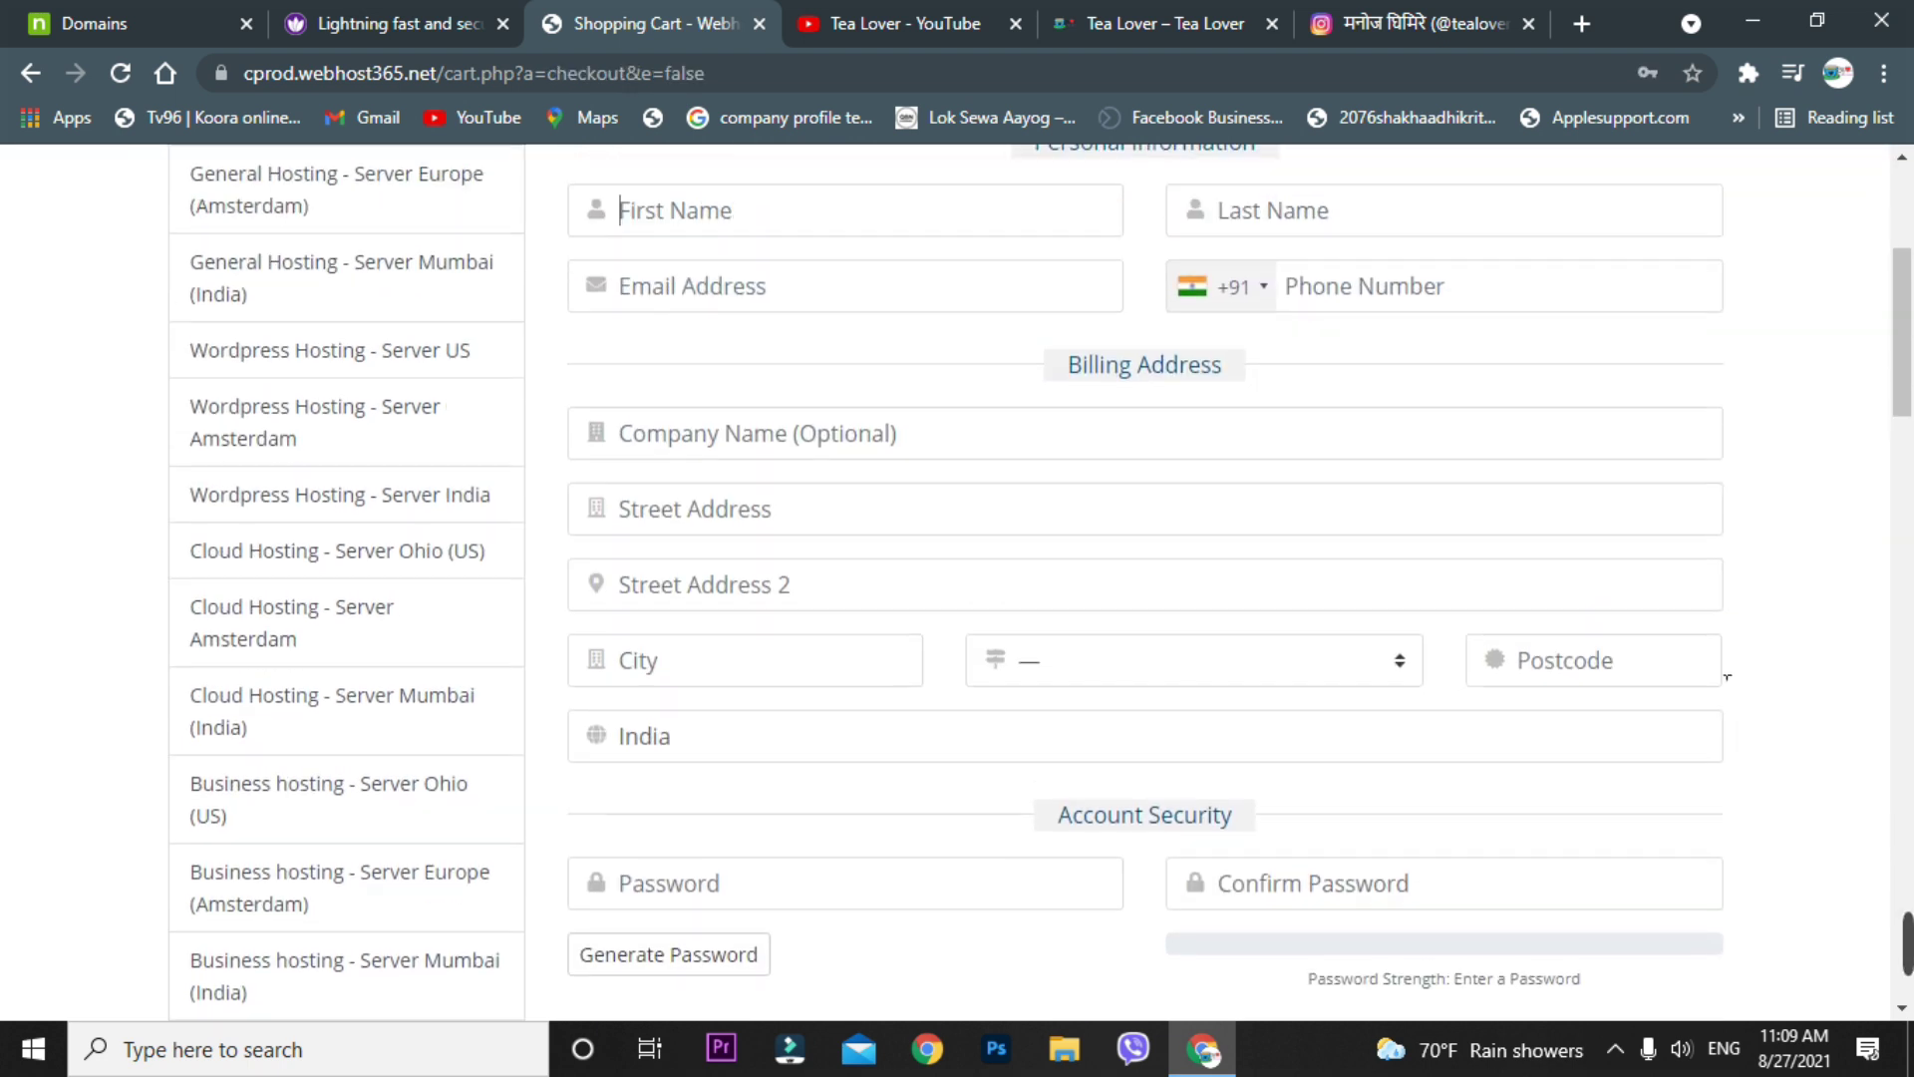
- Autofill the checkout form's personal and billing fields with saved contact details
scroll(1784, 588, "up", 2)
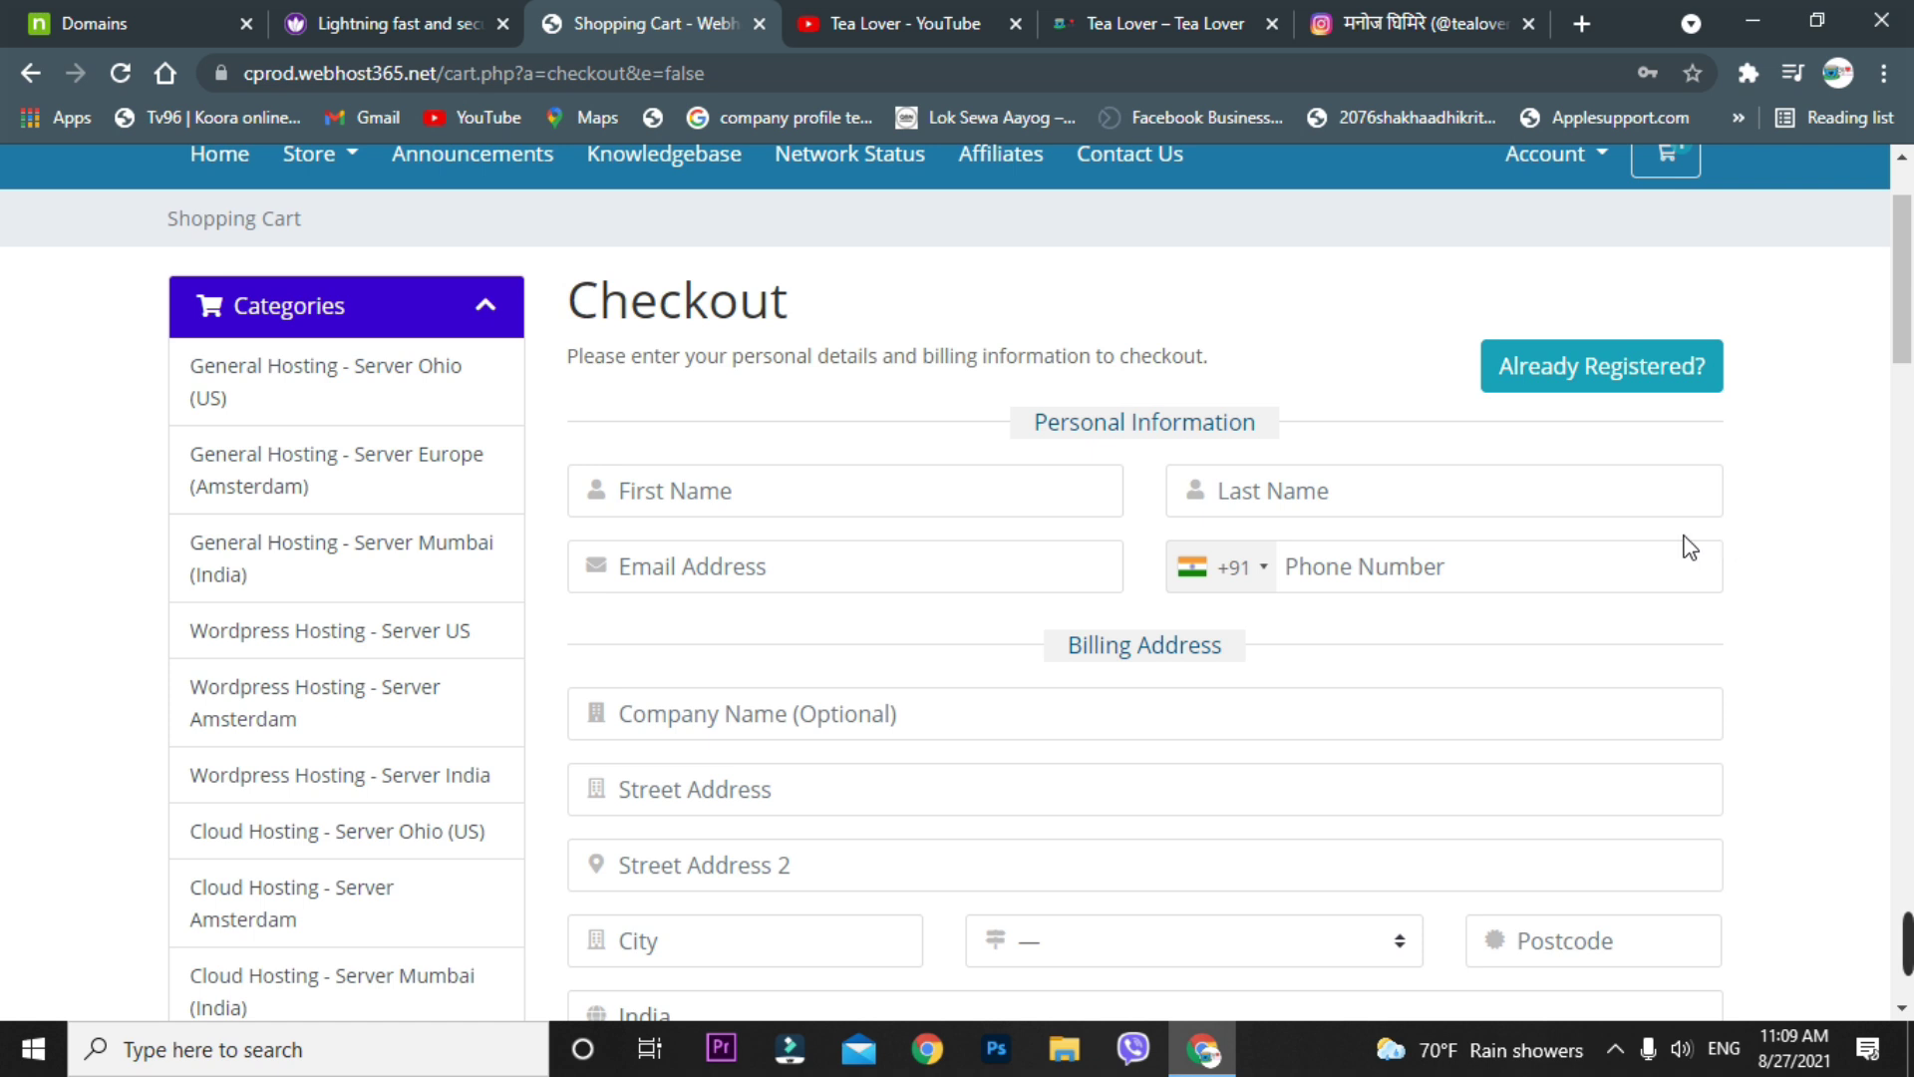
left_click(676, 506)
left_click(684, 560)
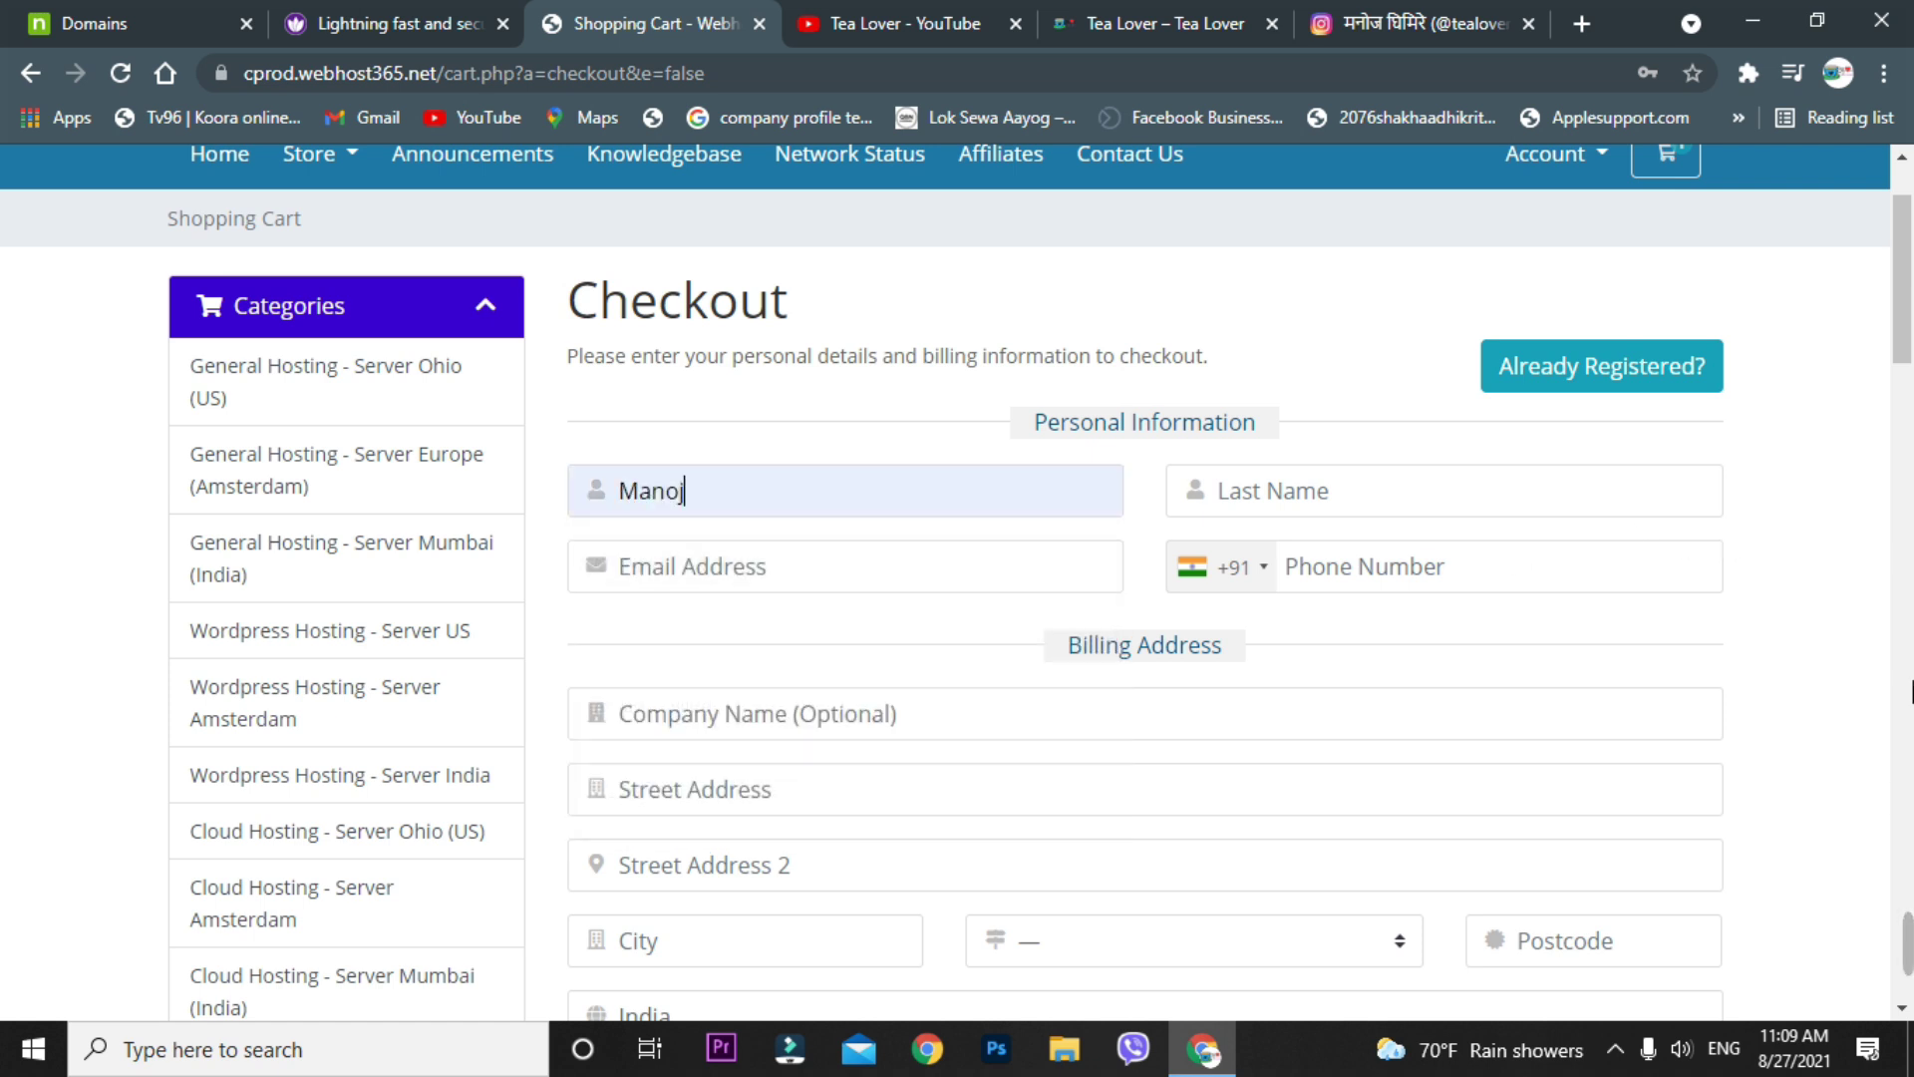
- Fill both account password fields with a saved password and scroll to Payment Details
scroll(1840, 507, "down", 3)
scroll(1840, 507, "up", 3)
scroll(1843, 498, "down", 6)
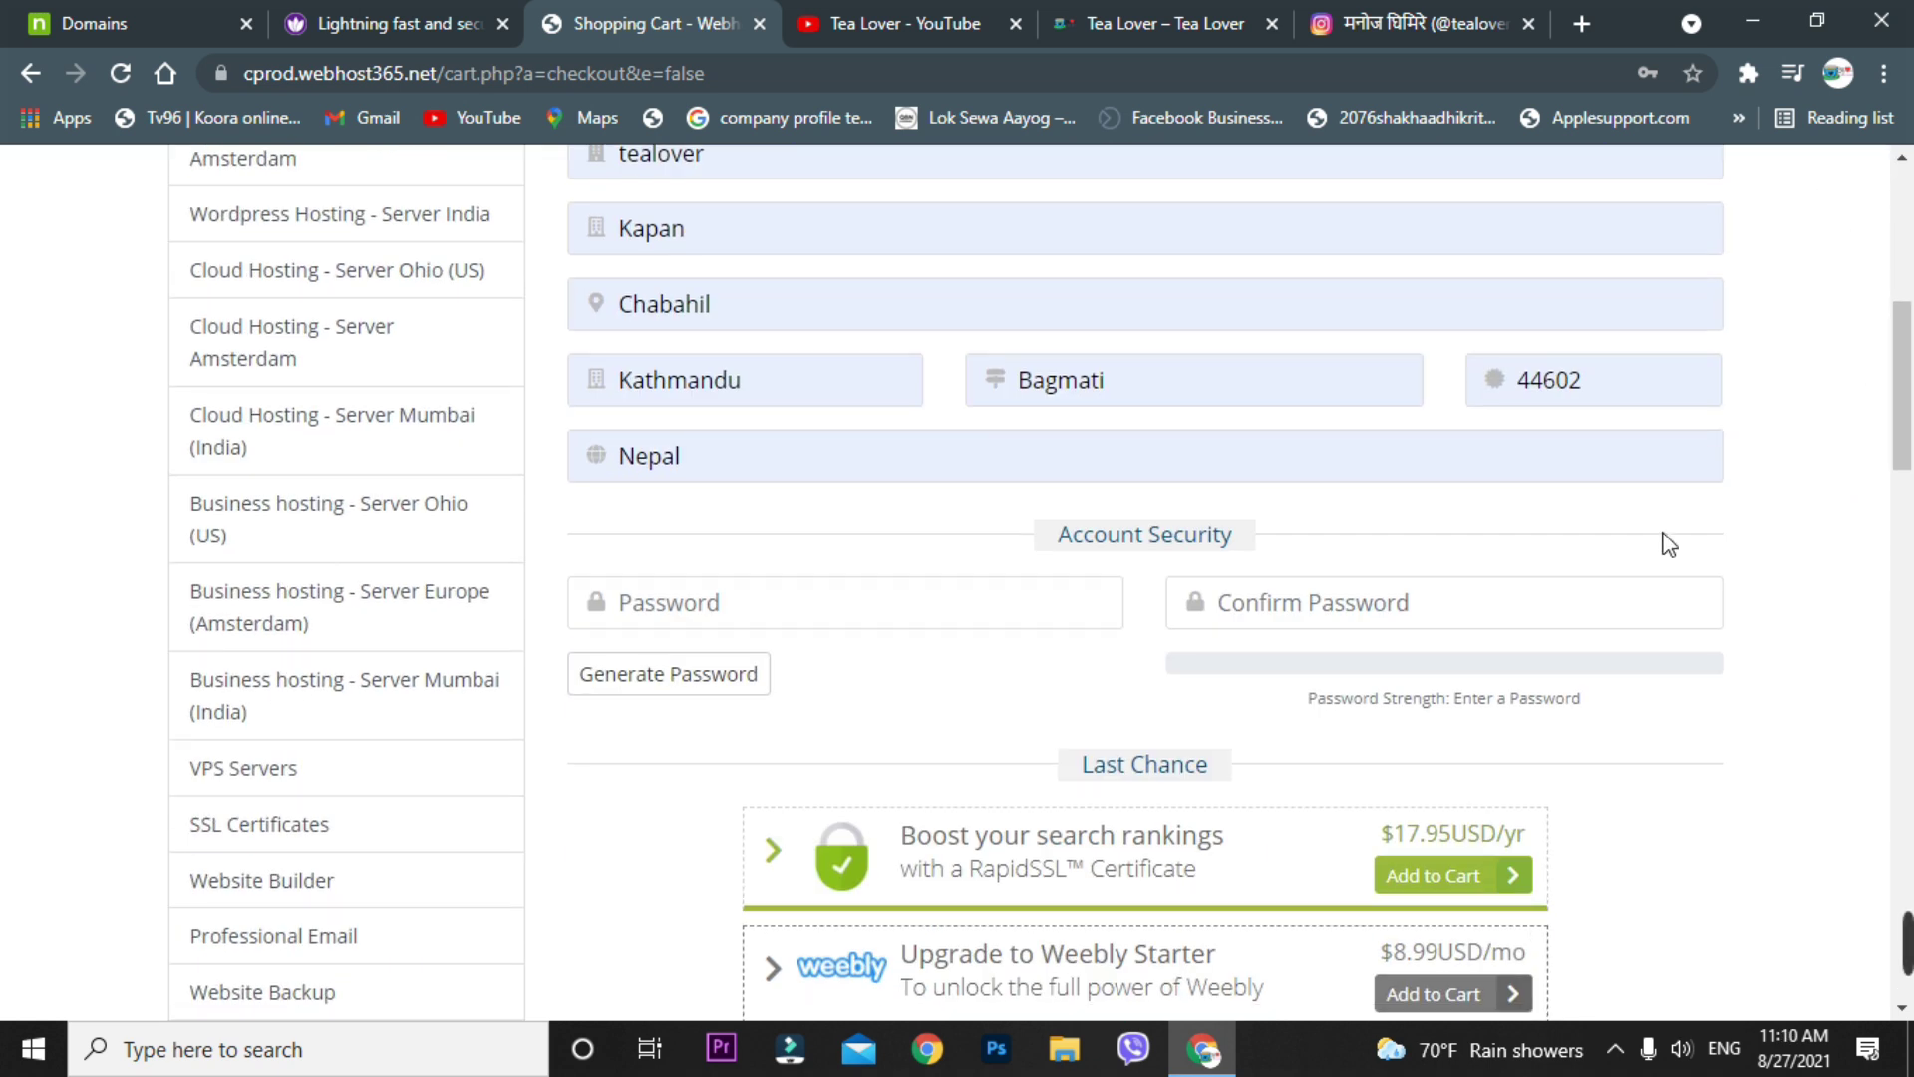
left_click(842, 616)
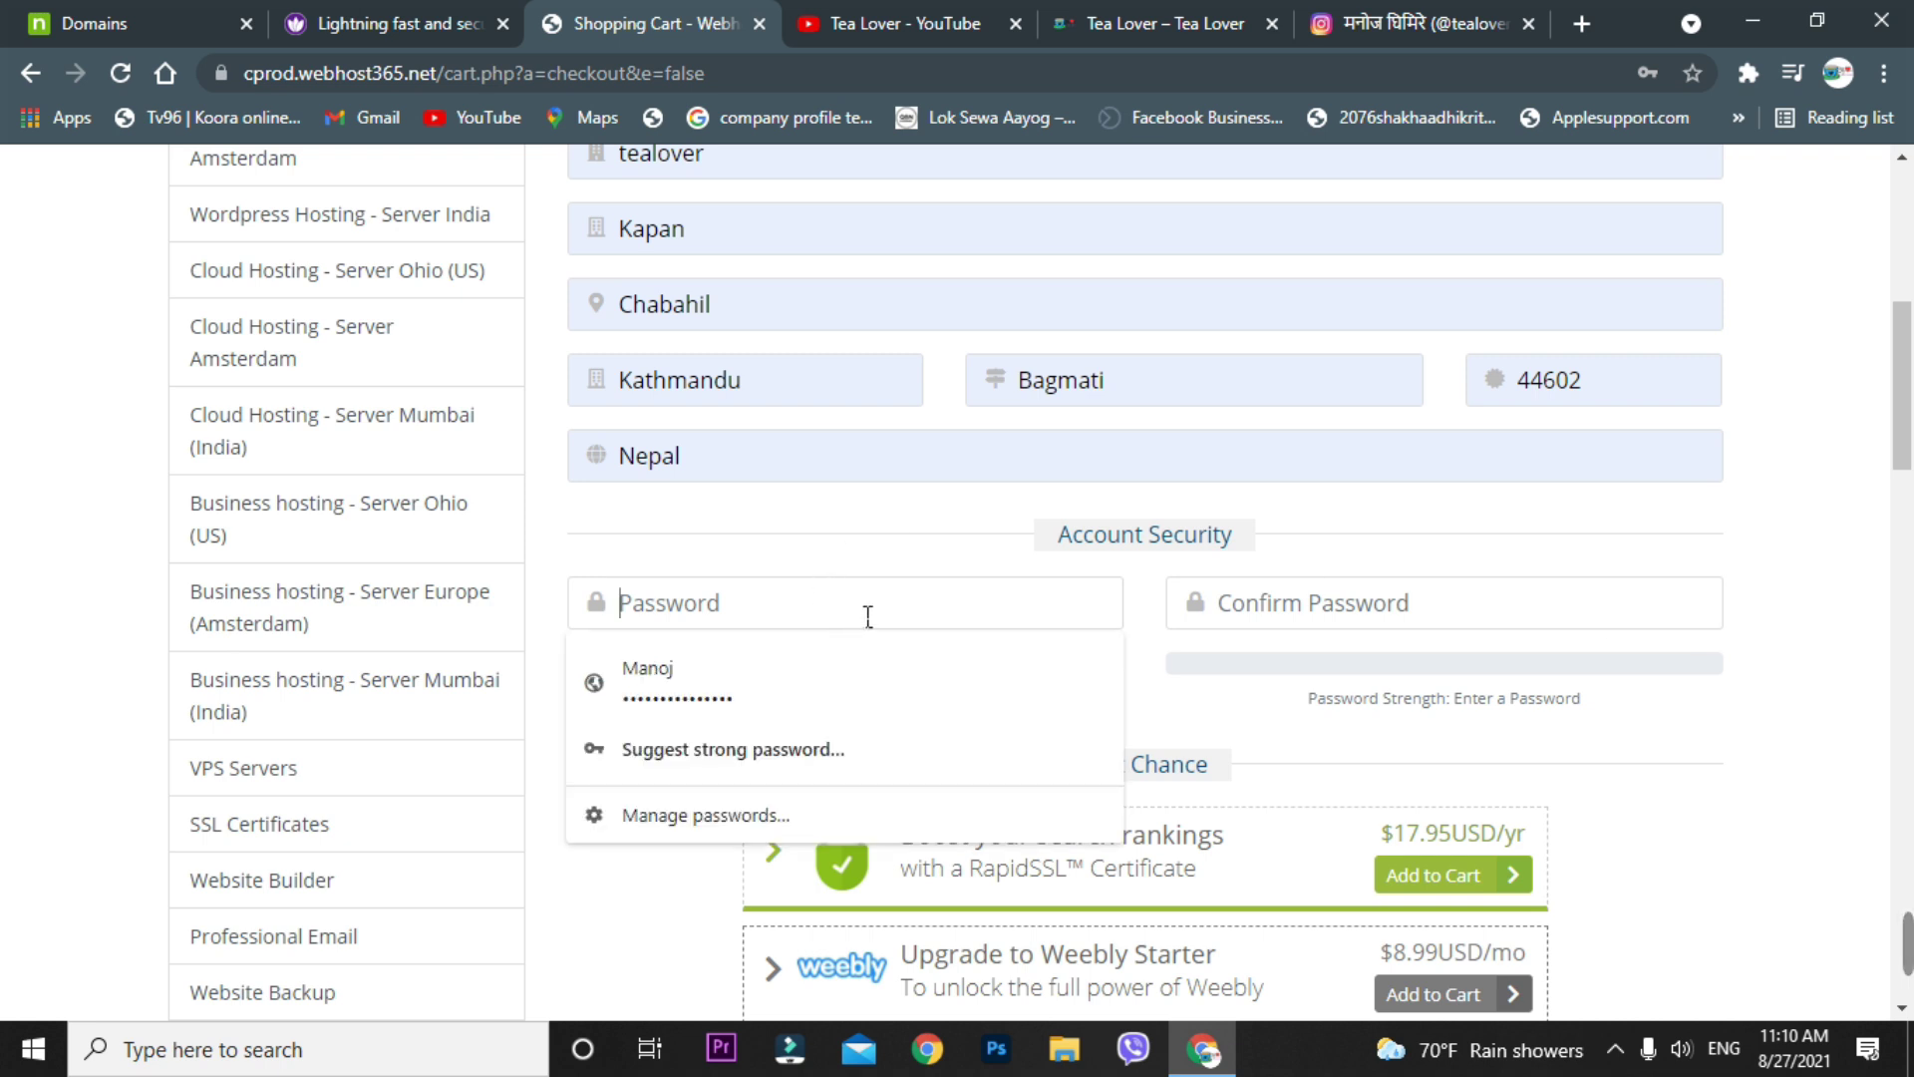
left_click(888, 688)
scroll(1147, 638, "down", 3)
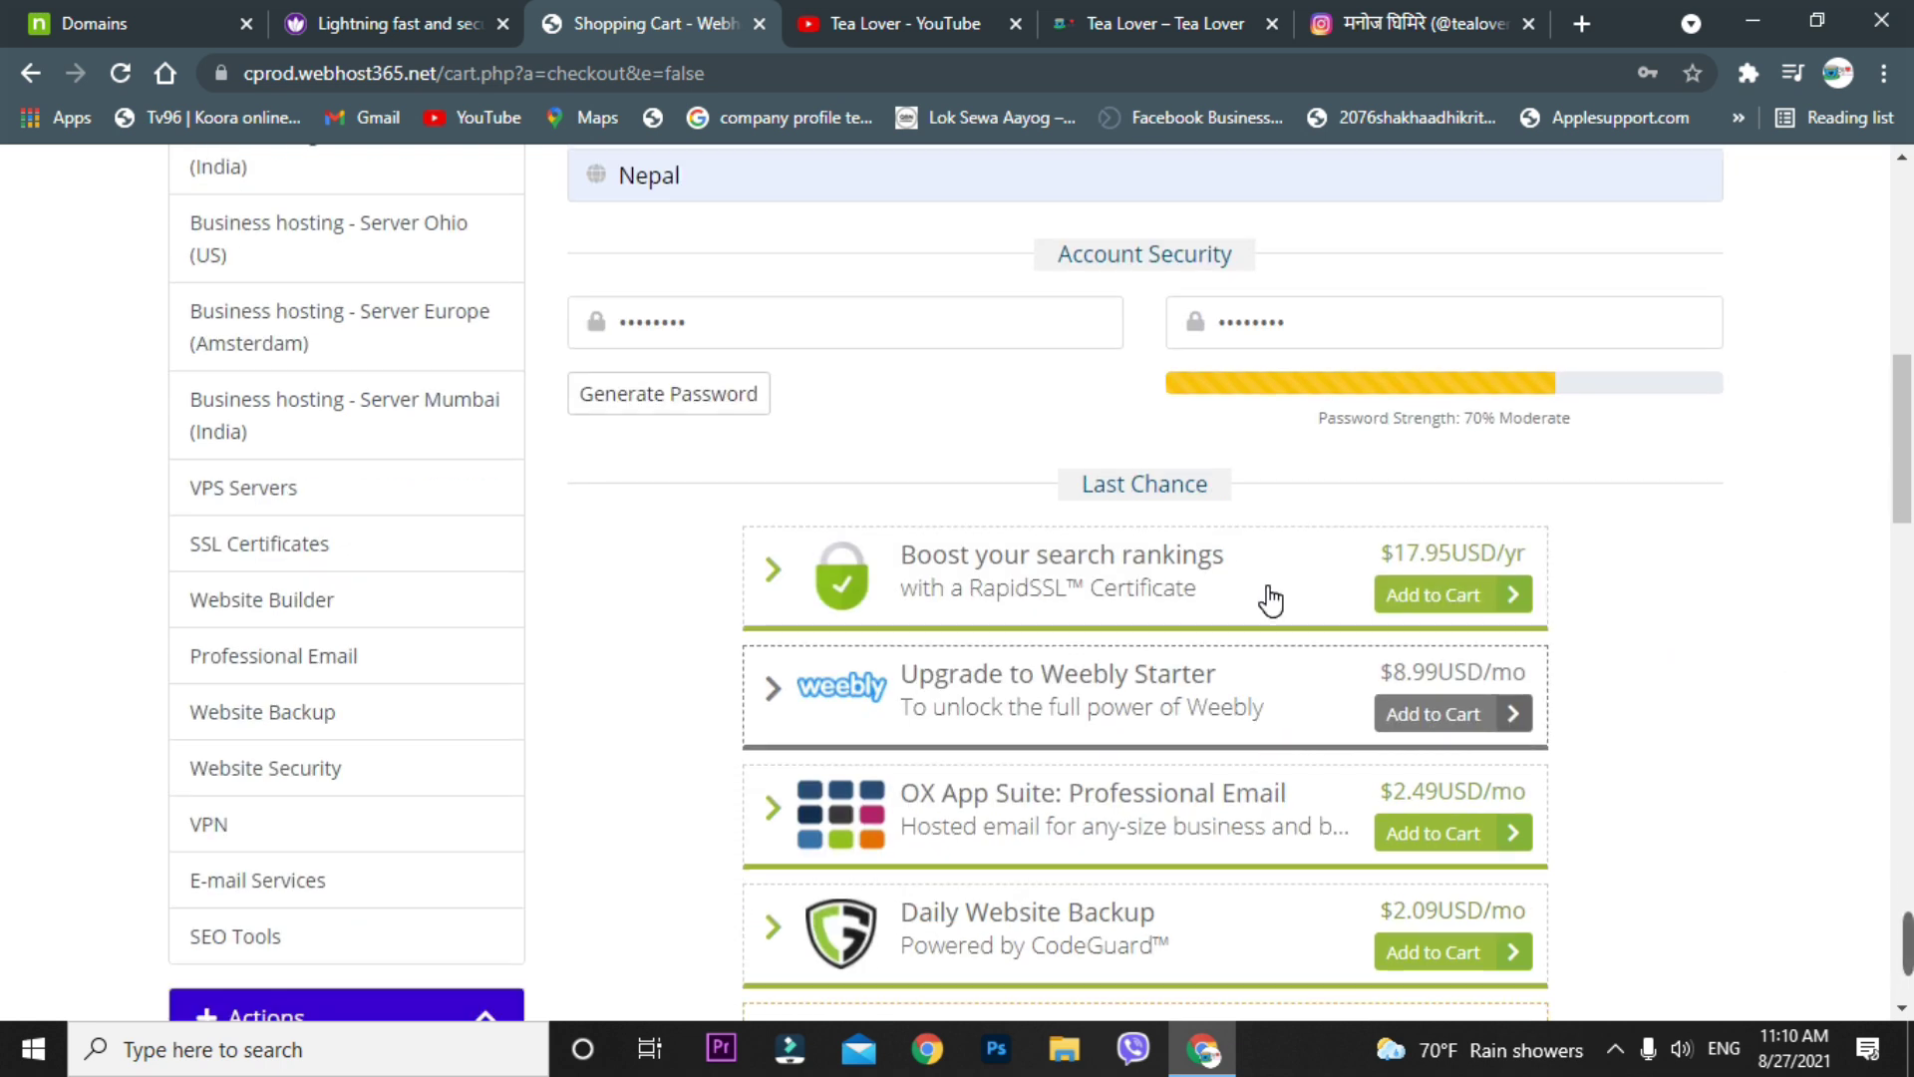
scroll(1193, 521, "down", 9)
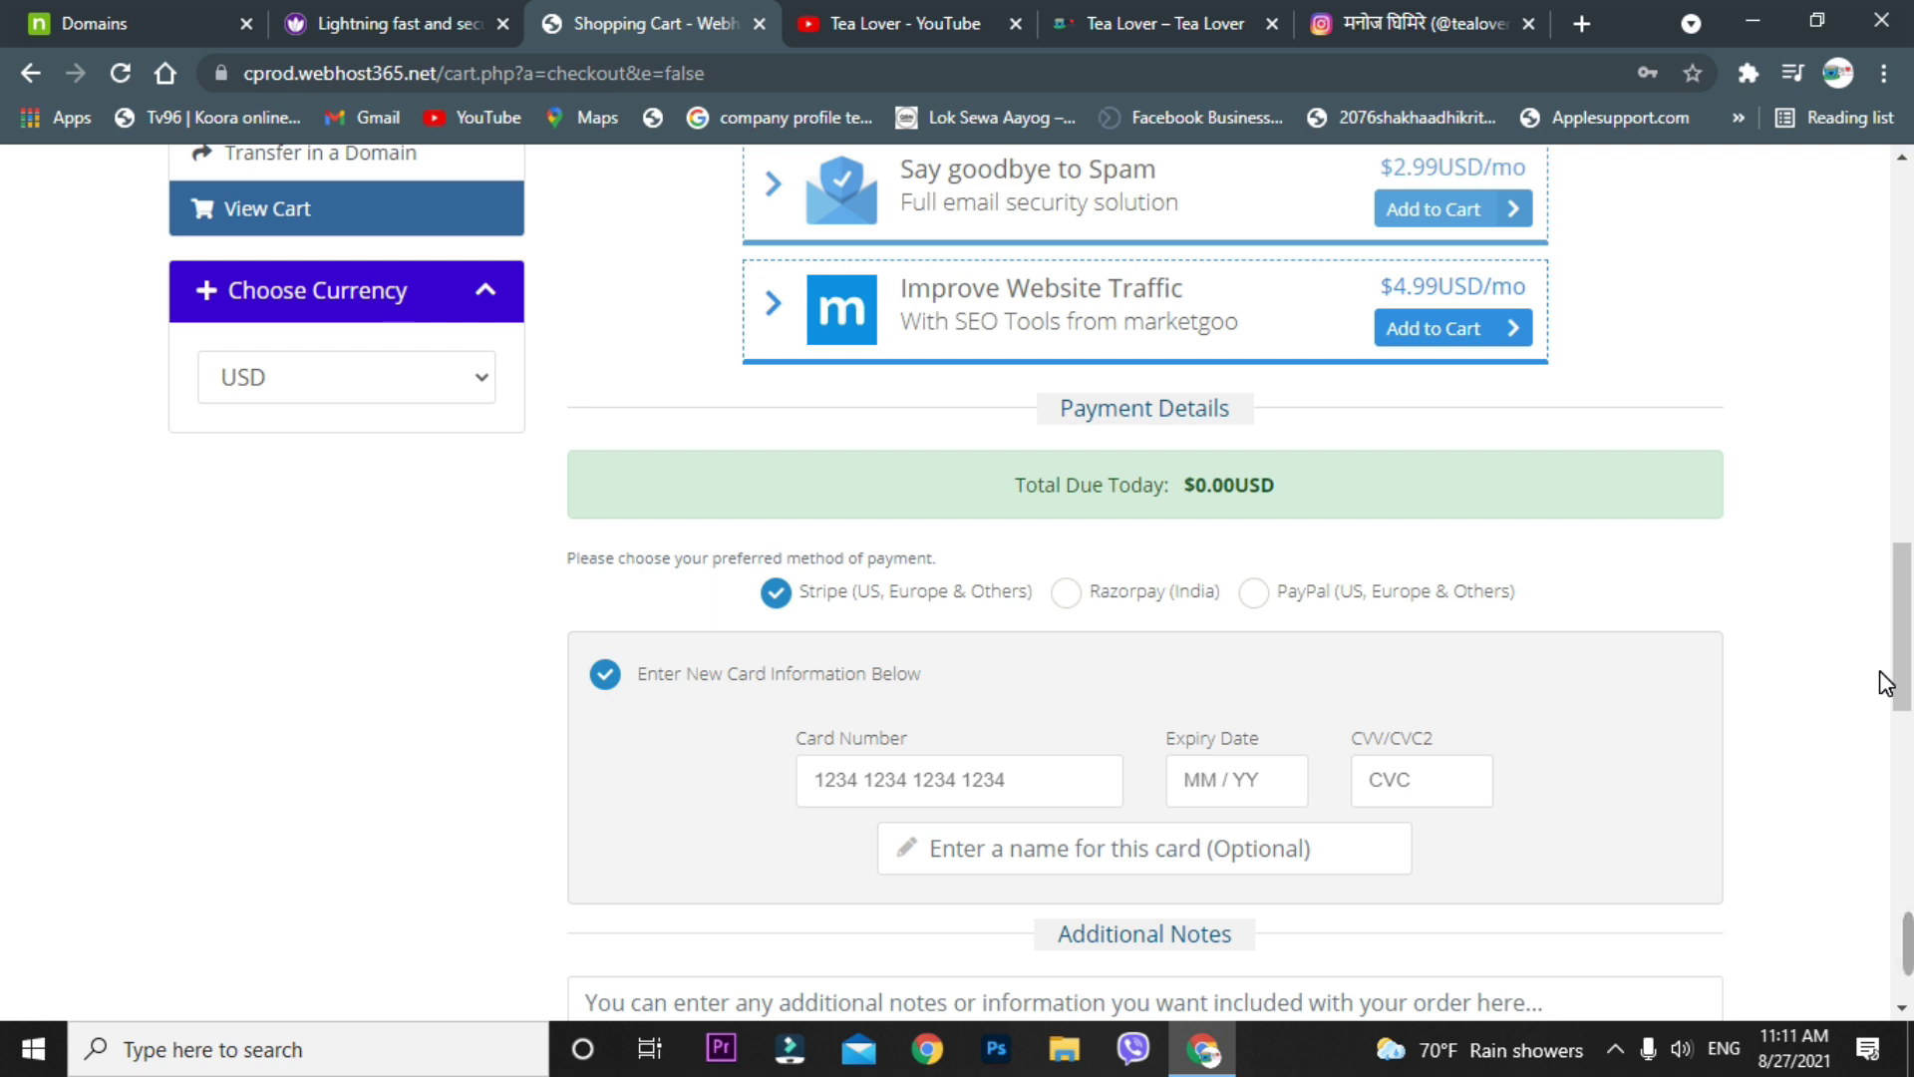
- Select Razorpay (India) as the payment method and complete the $0.00 order
left_click(1254, 594)
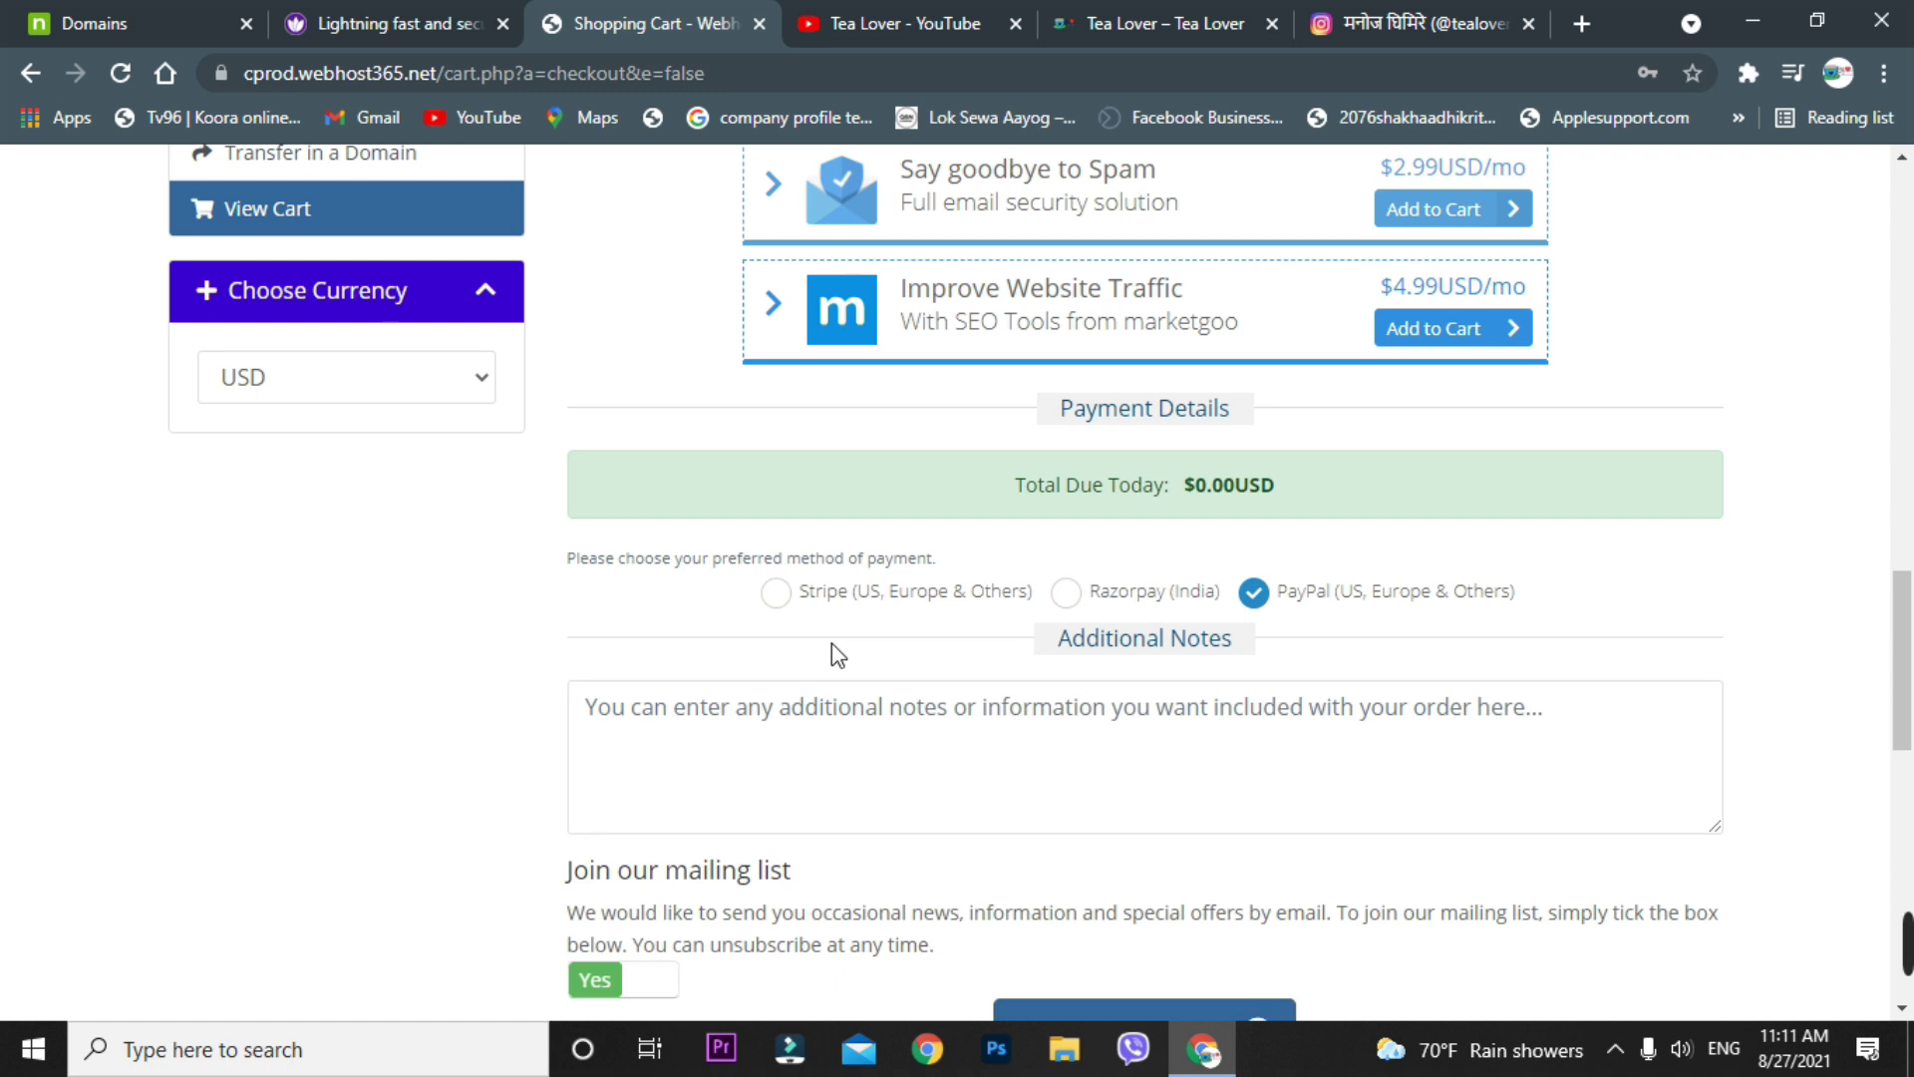
left_click(777, 594)
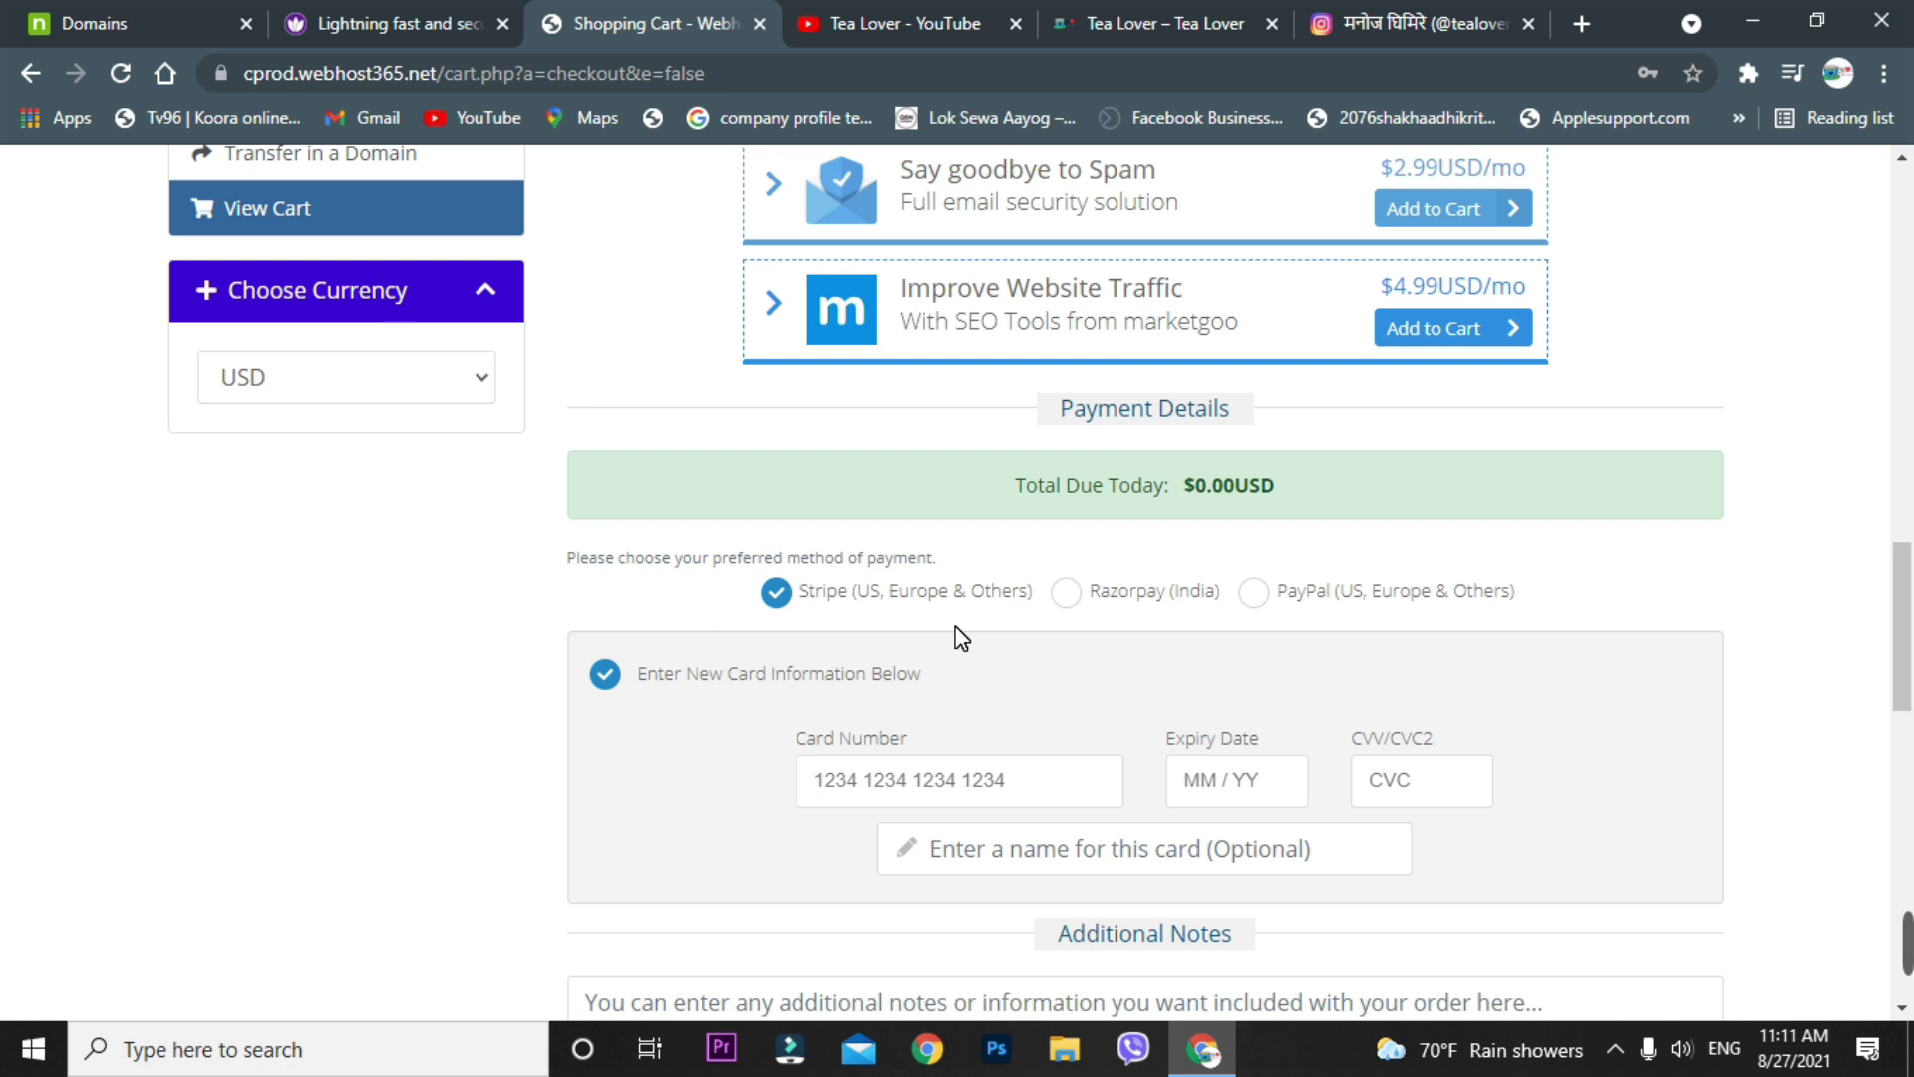
left_click(1075, 596)
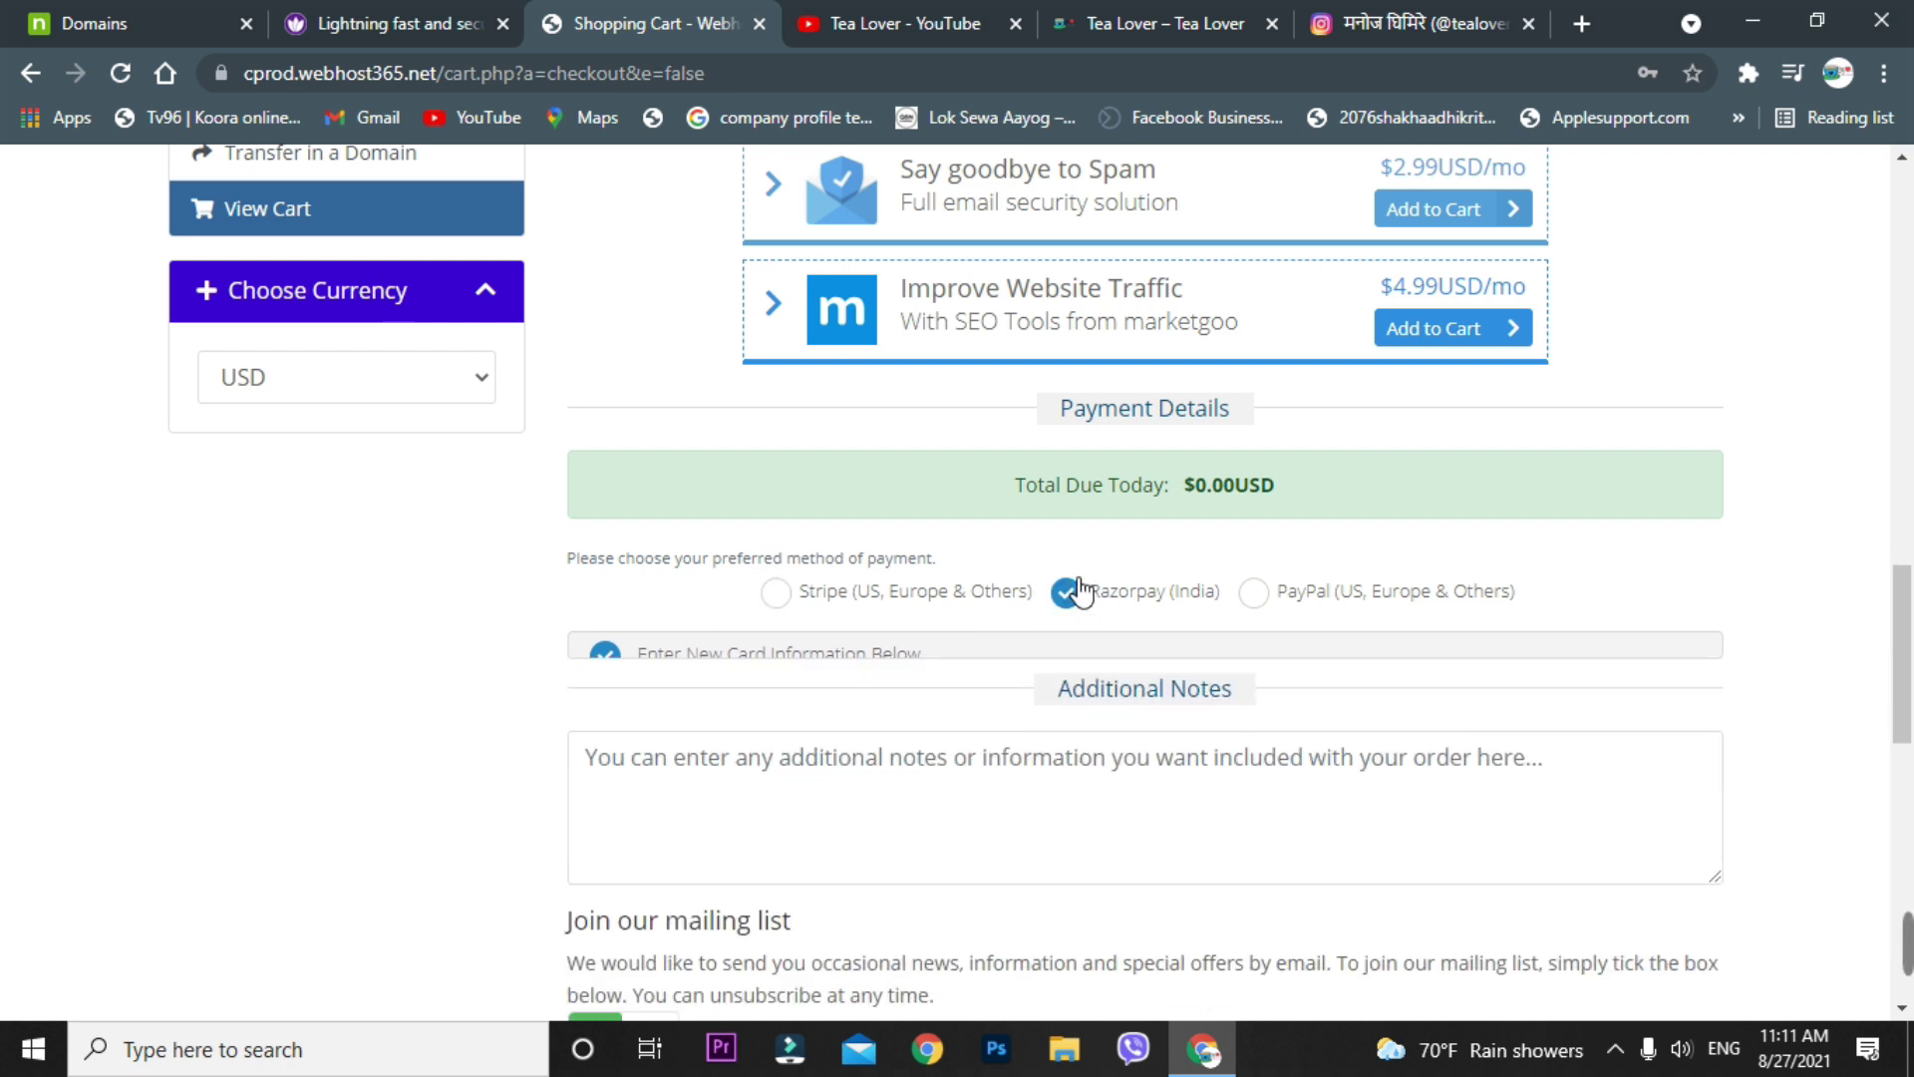
scroll(1012, 606, "down", 1)
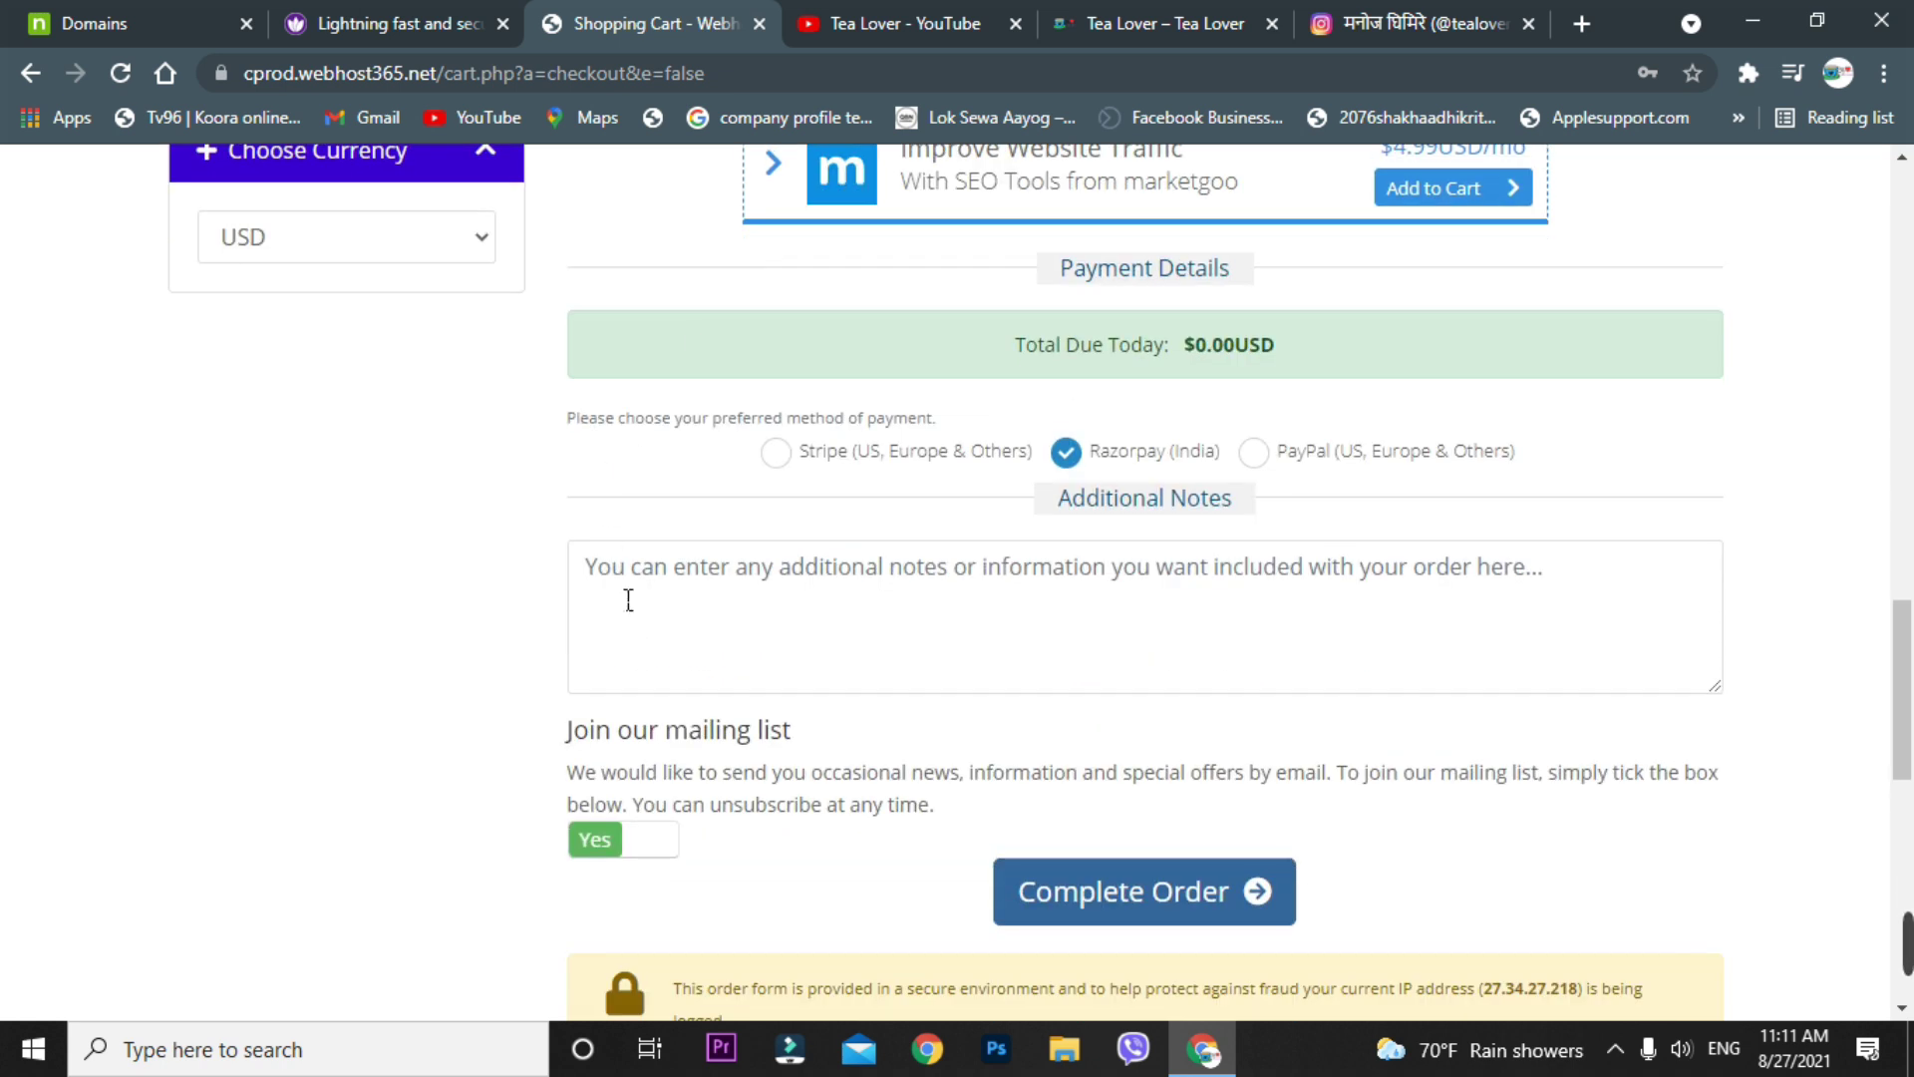
left_click(1120, 897)
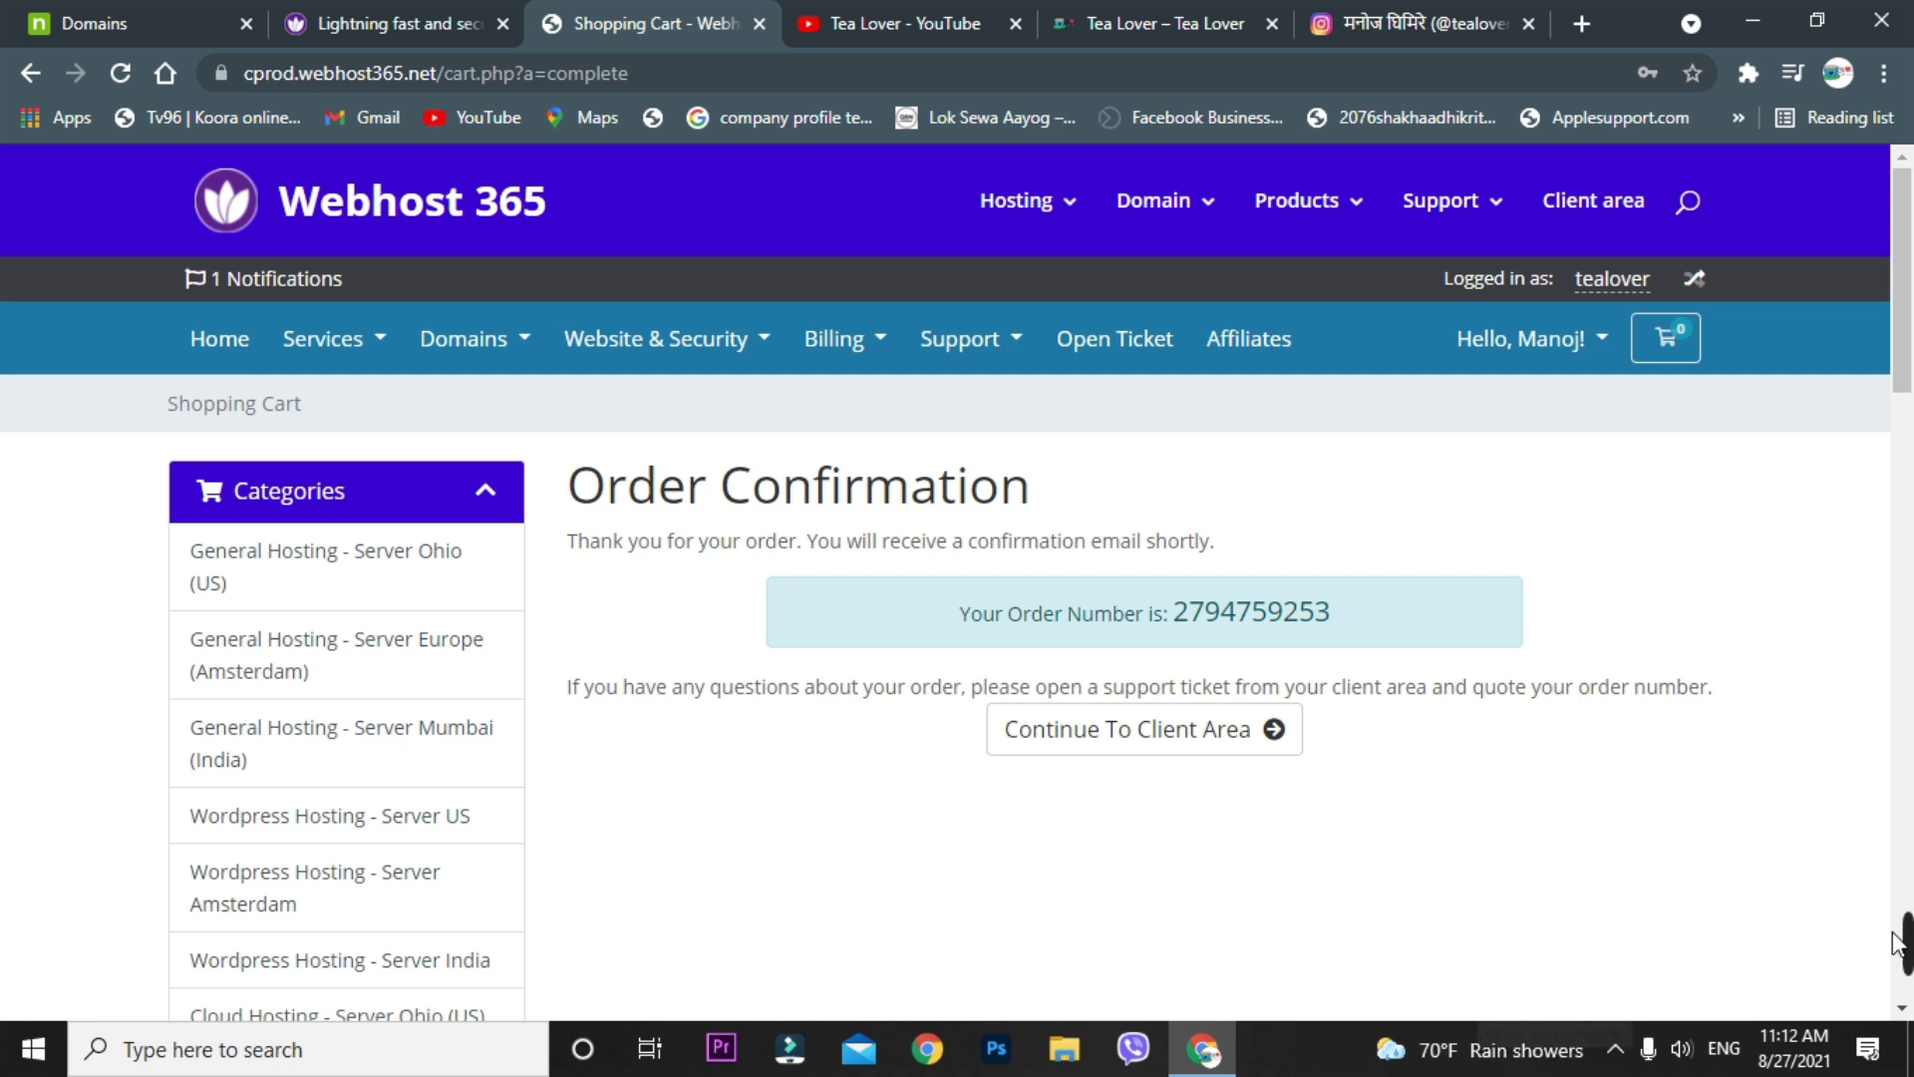
- From the client area, open the active Basic - US service's details
left_click(1155, 740)
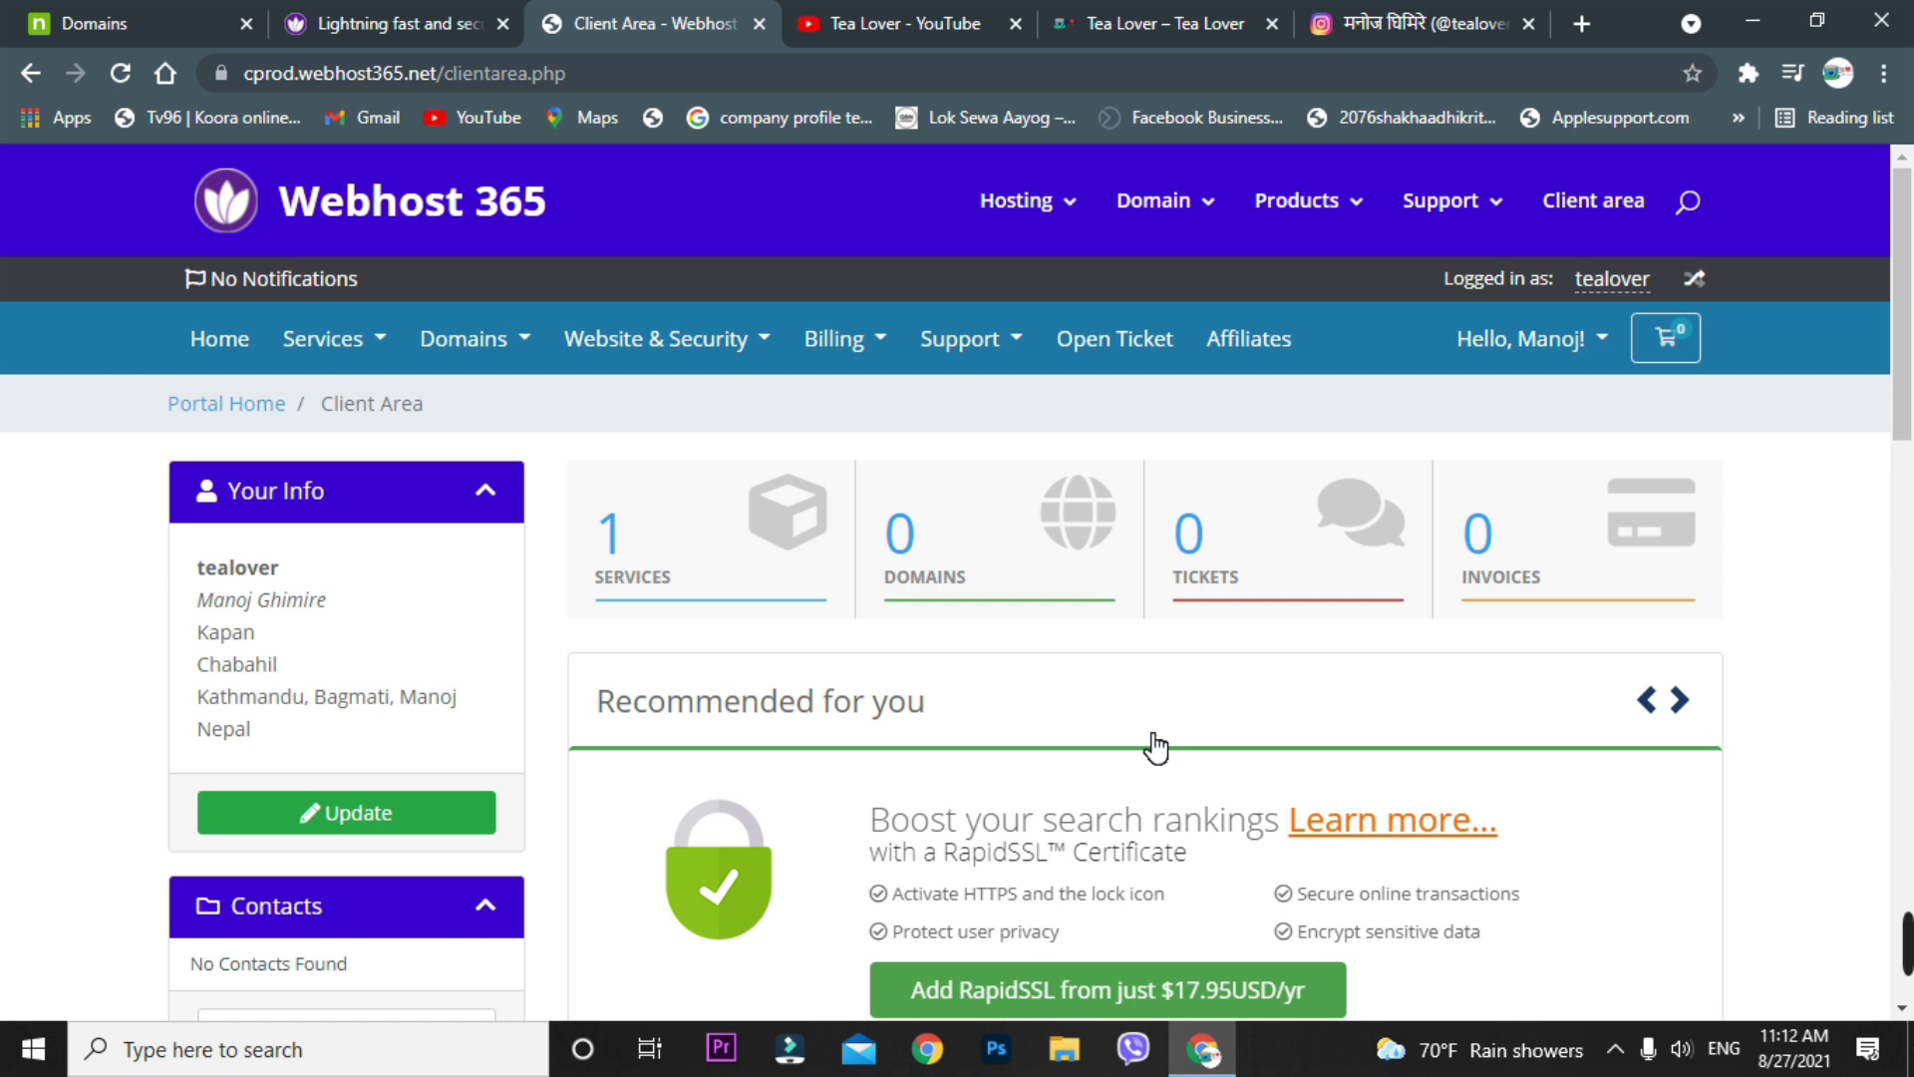
scroll(658, 639, "down", 2)
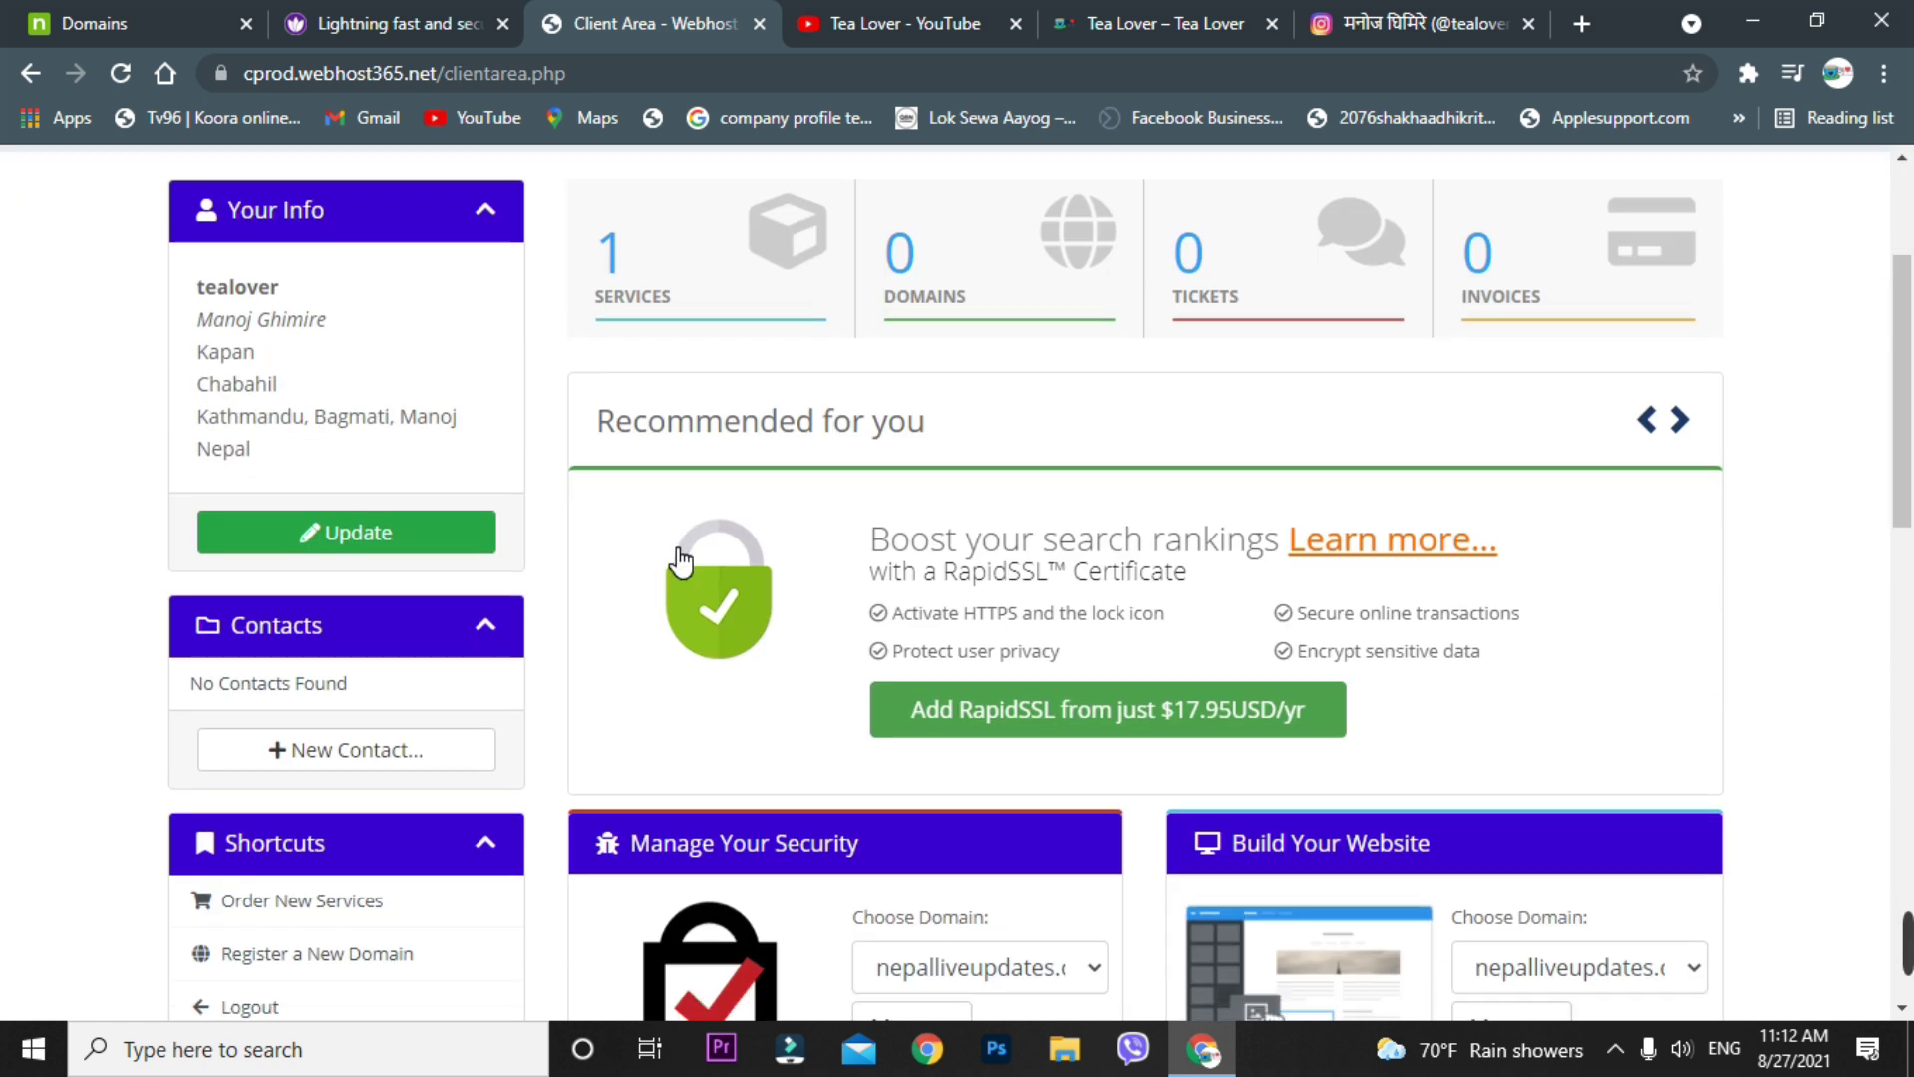
scroll(675, 518, "up", 1)
left_click(768, 466)
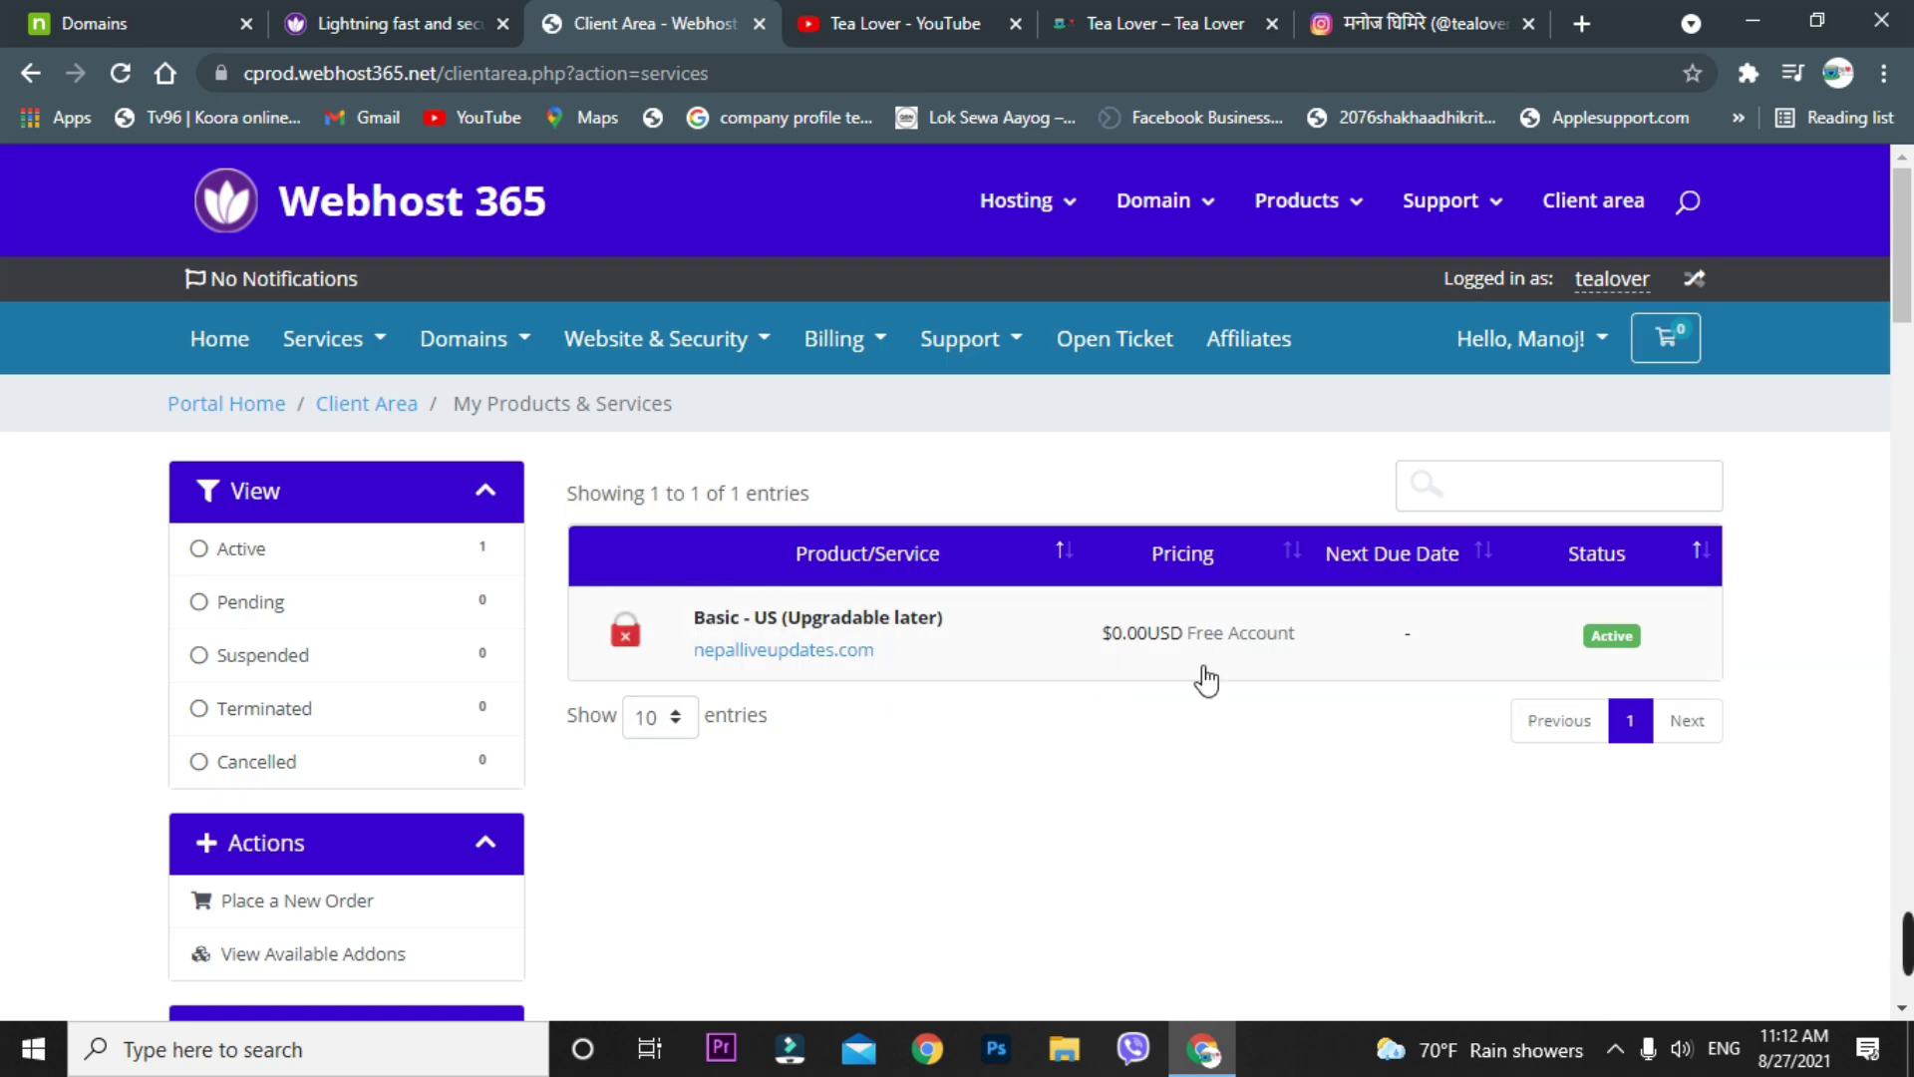
left_click_drag(1586, 640, 1668, 653)
left_click(1668, 653)
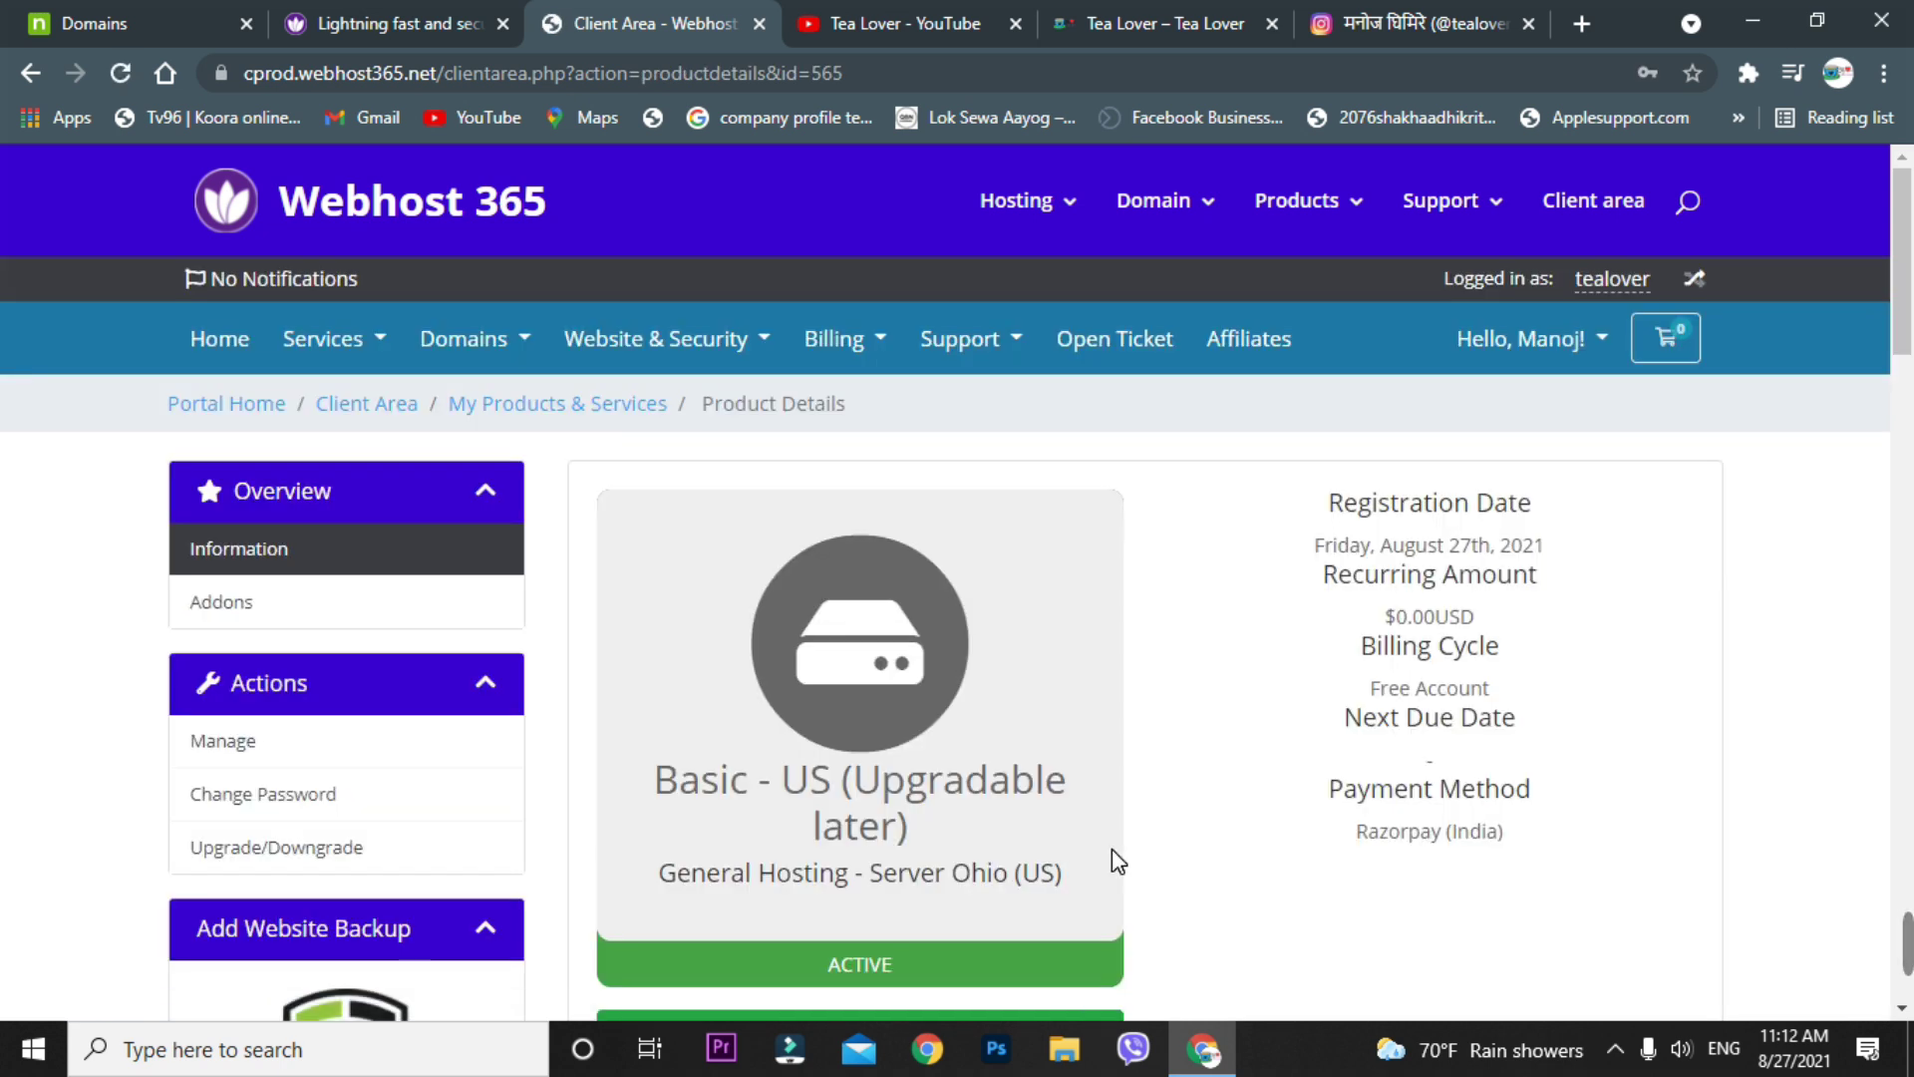
- Launch Login to DirectAdmin from the plan's Hosting Information
scroll(1097, 858, "down", 5)
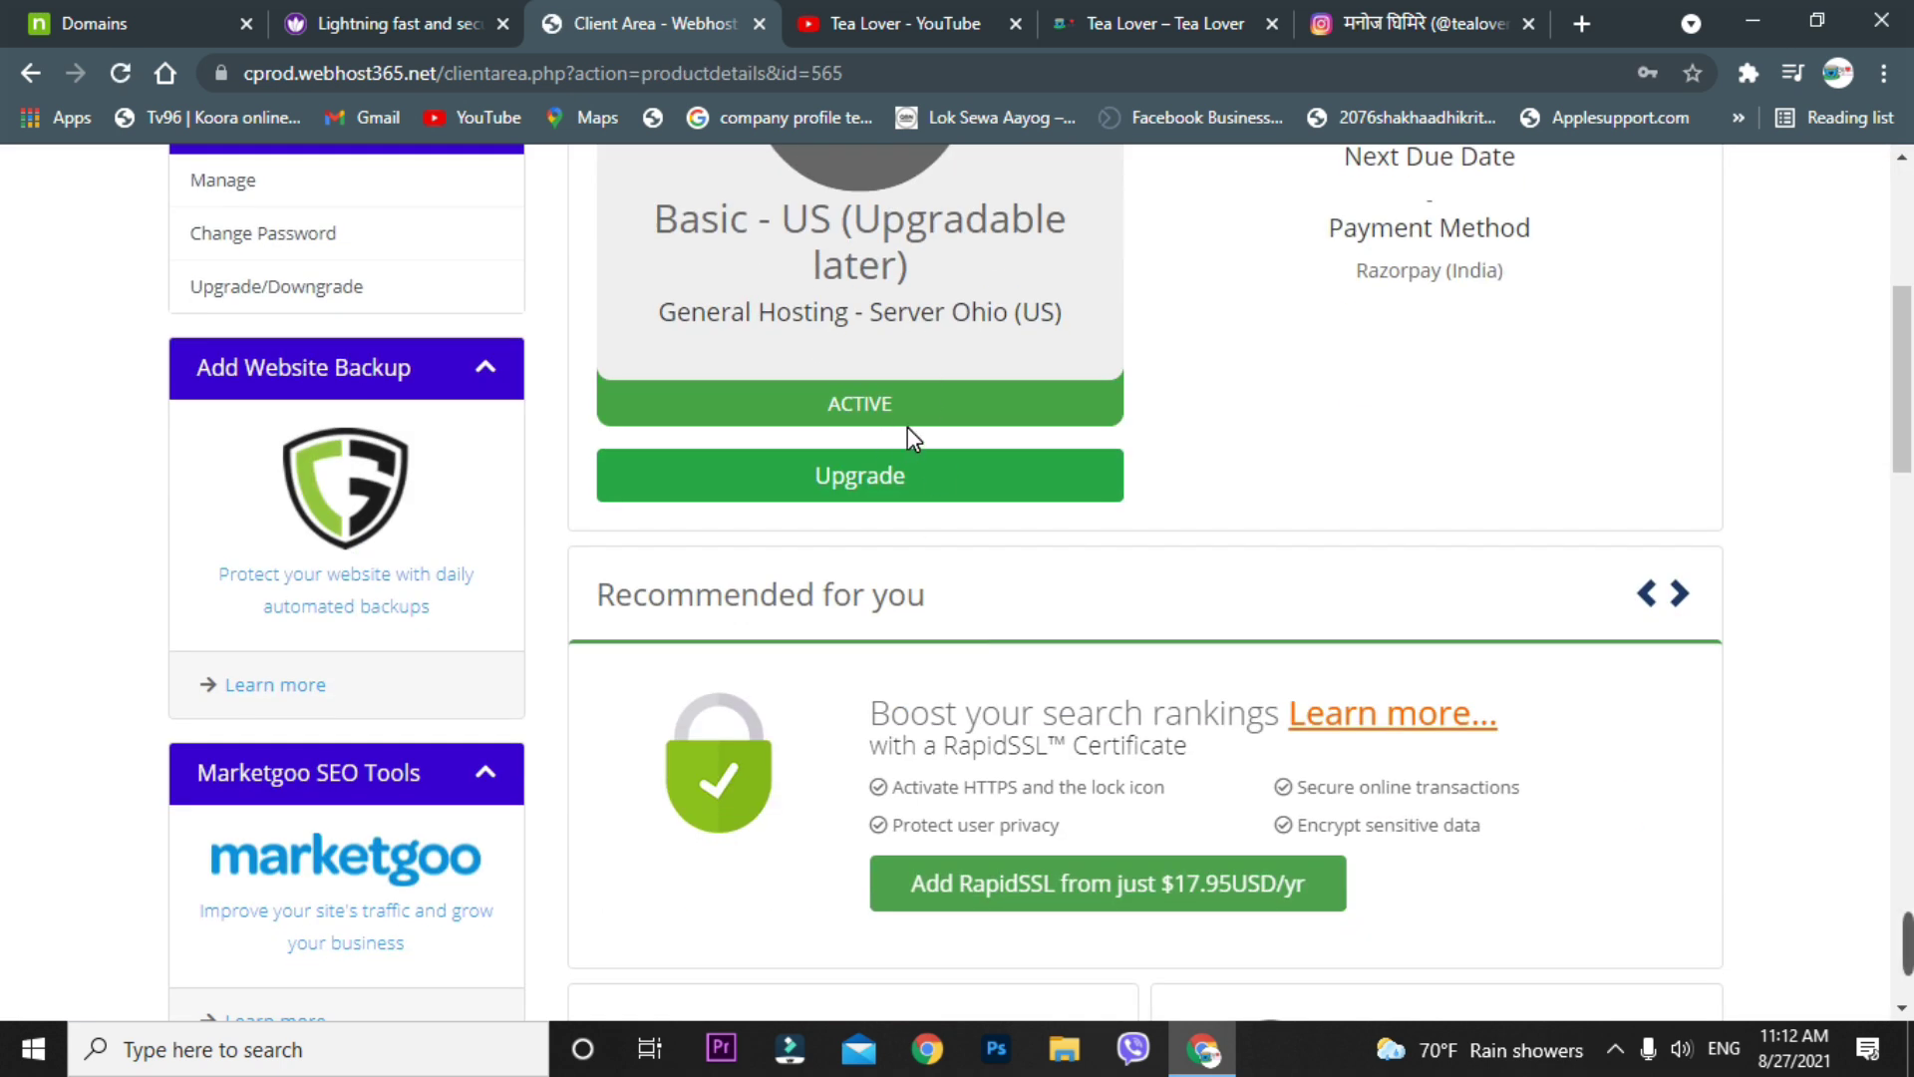
scroll(1705, 865, "up", 5)
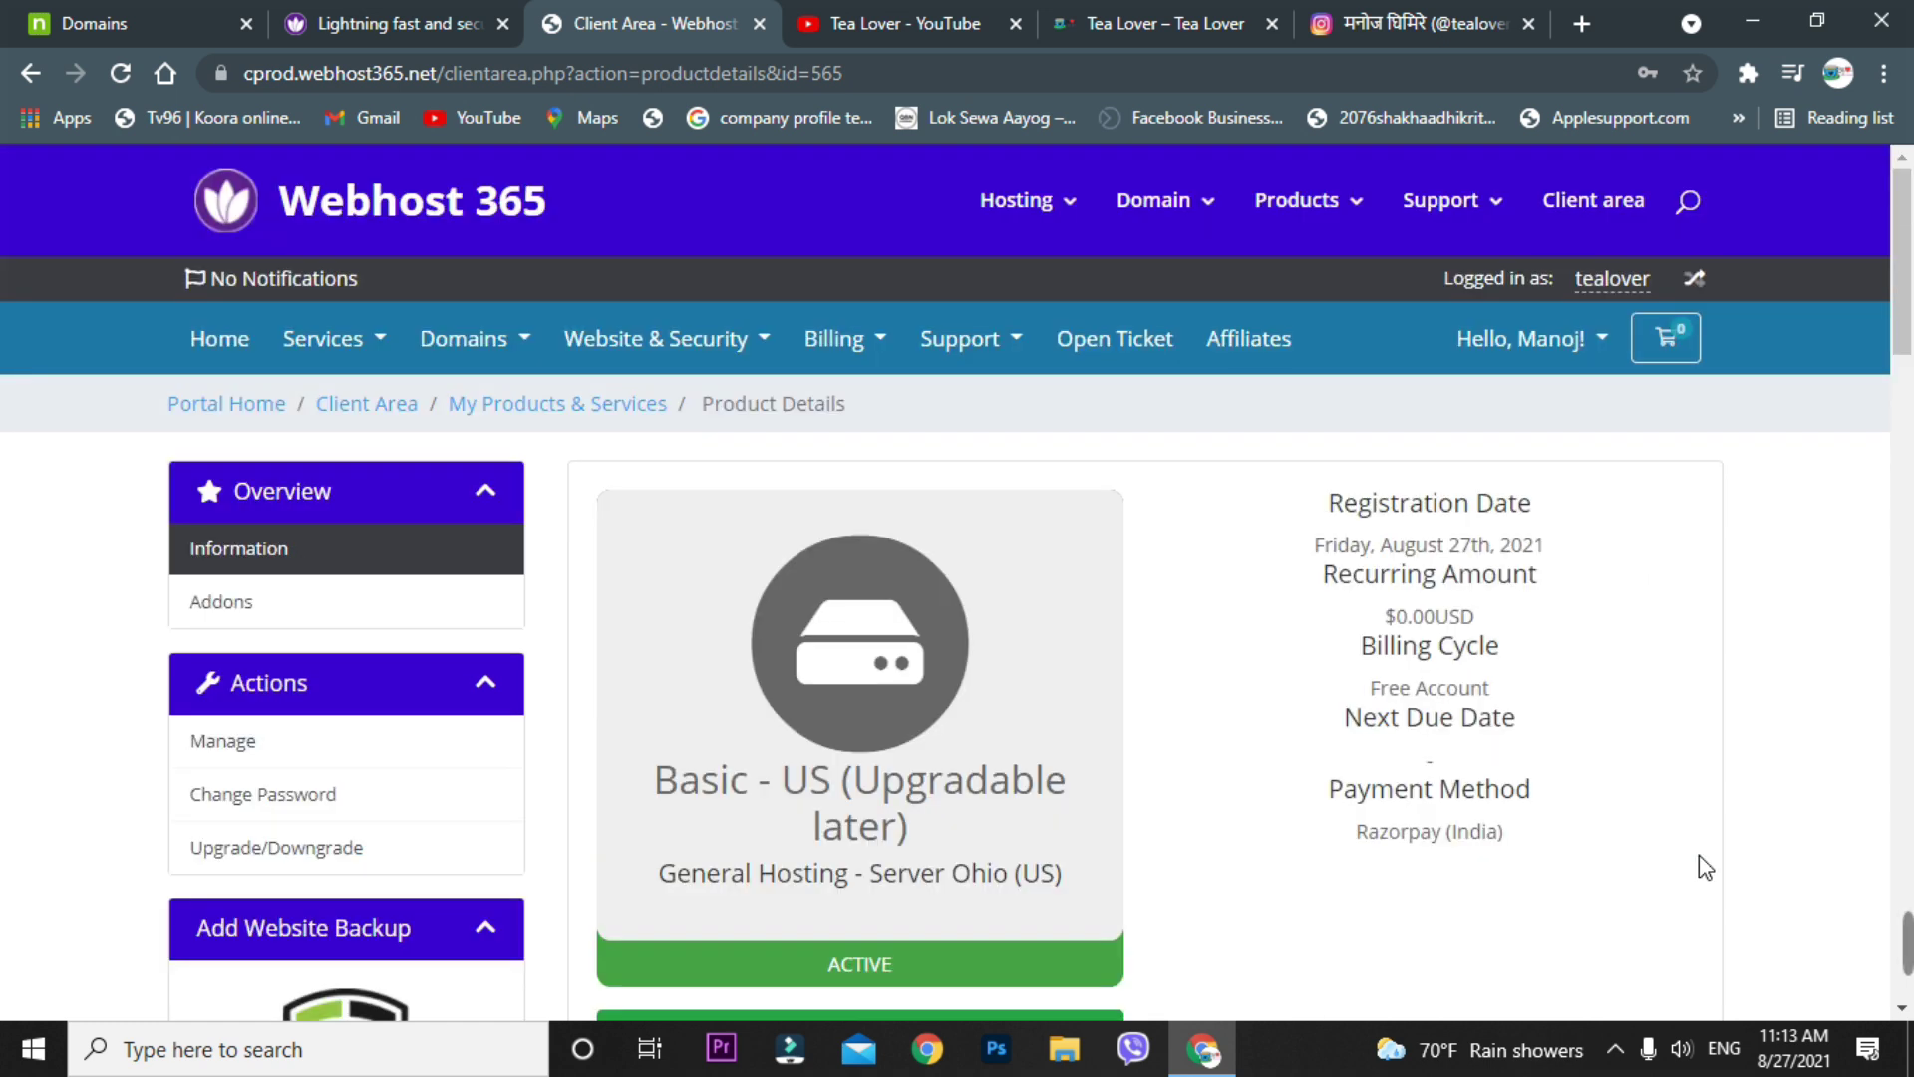
scroll(1701, 859, "down", 5)
scroll(1492, 578, "down", 2)
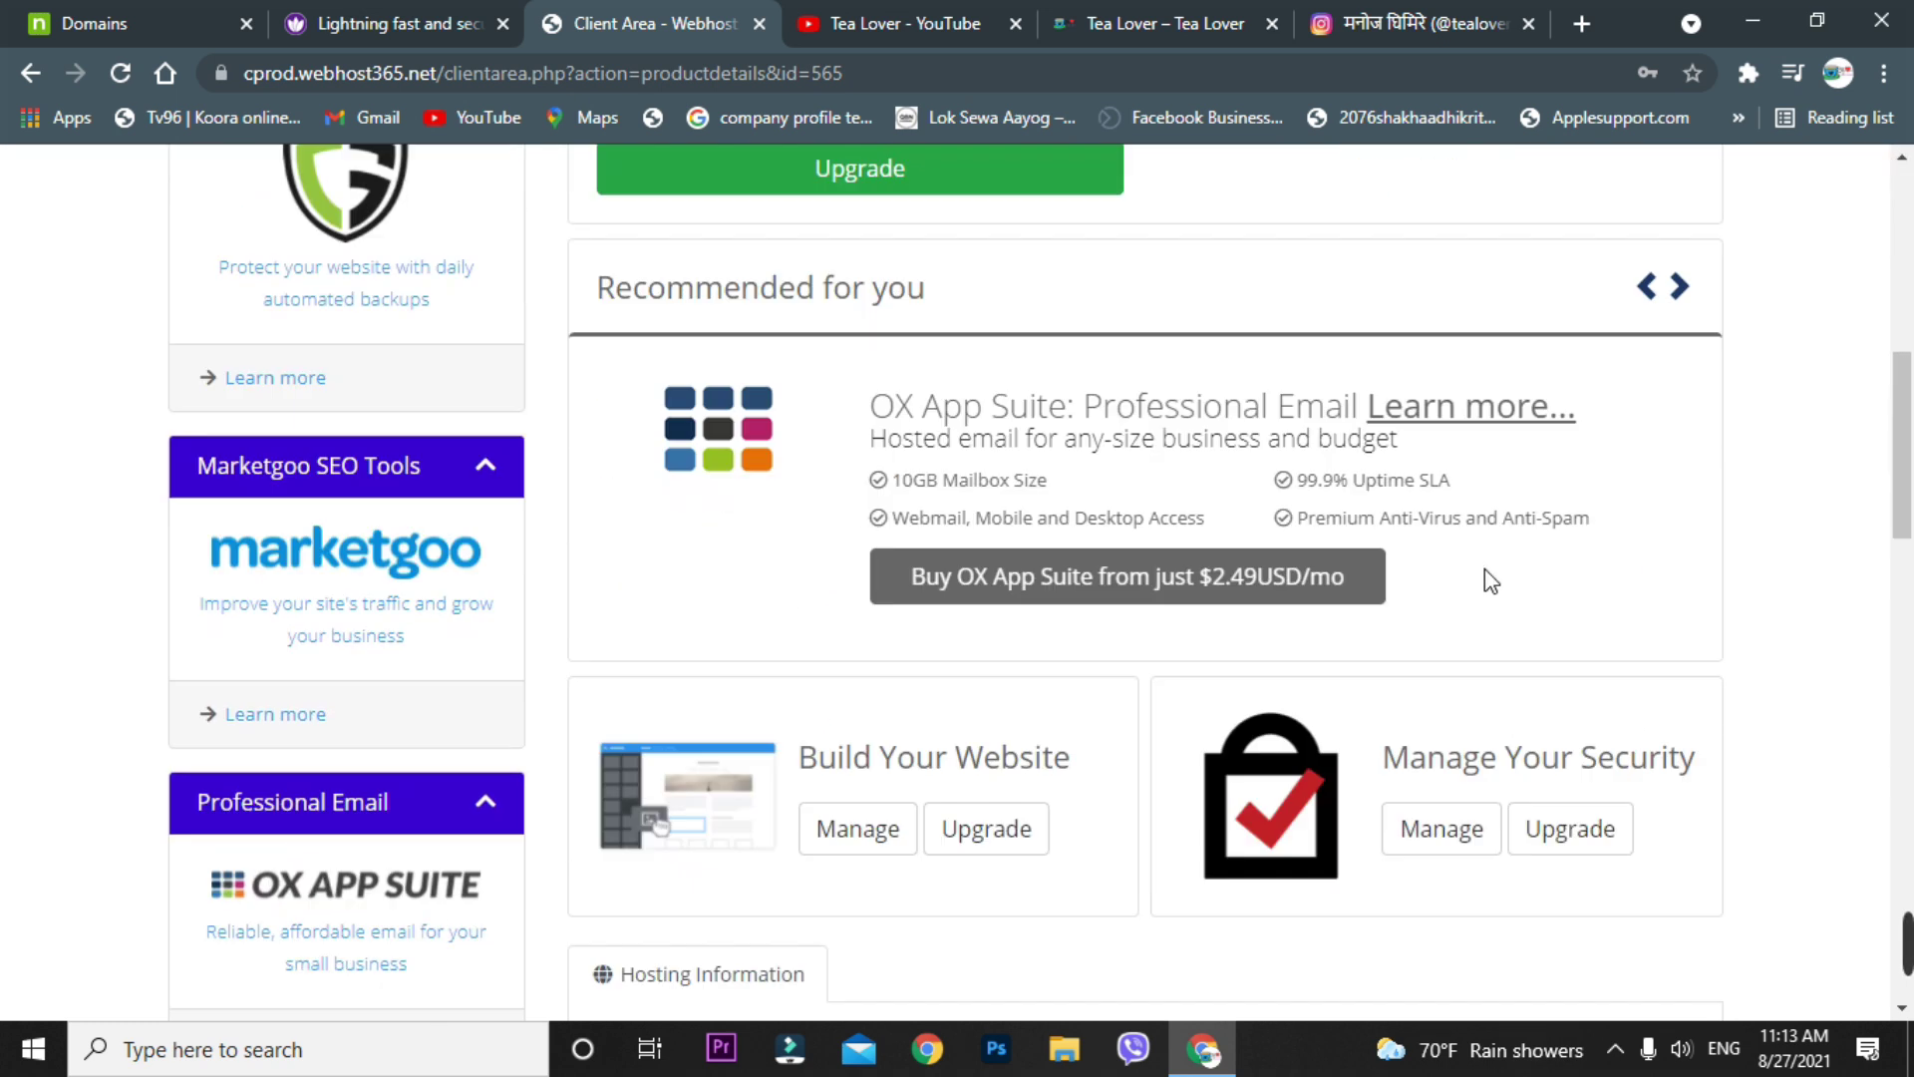
scroll(1492, 580, "down", 6)
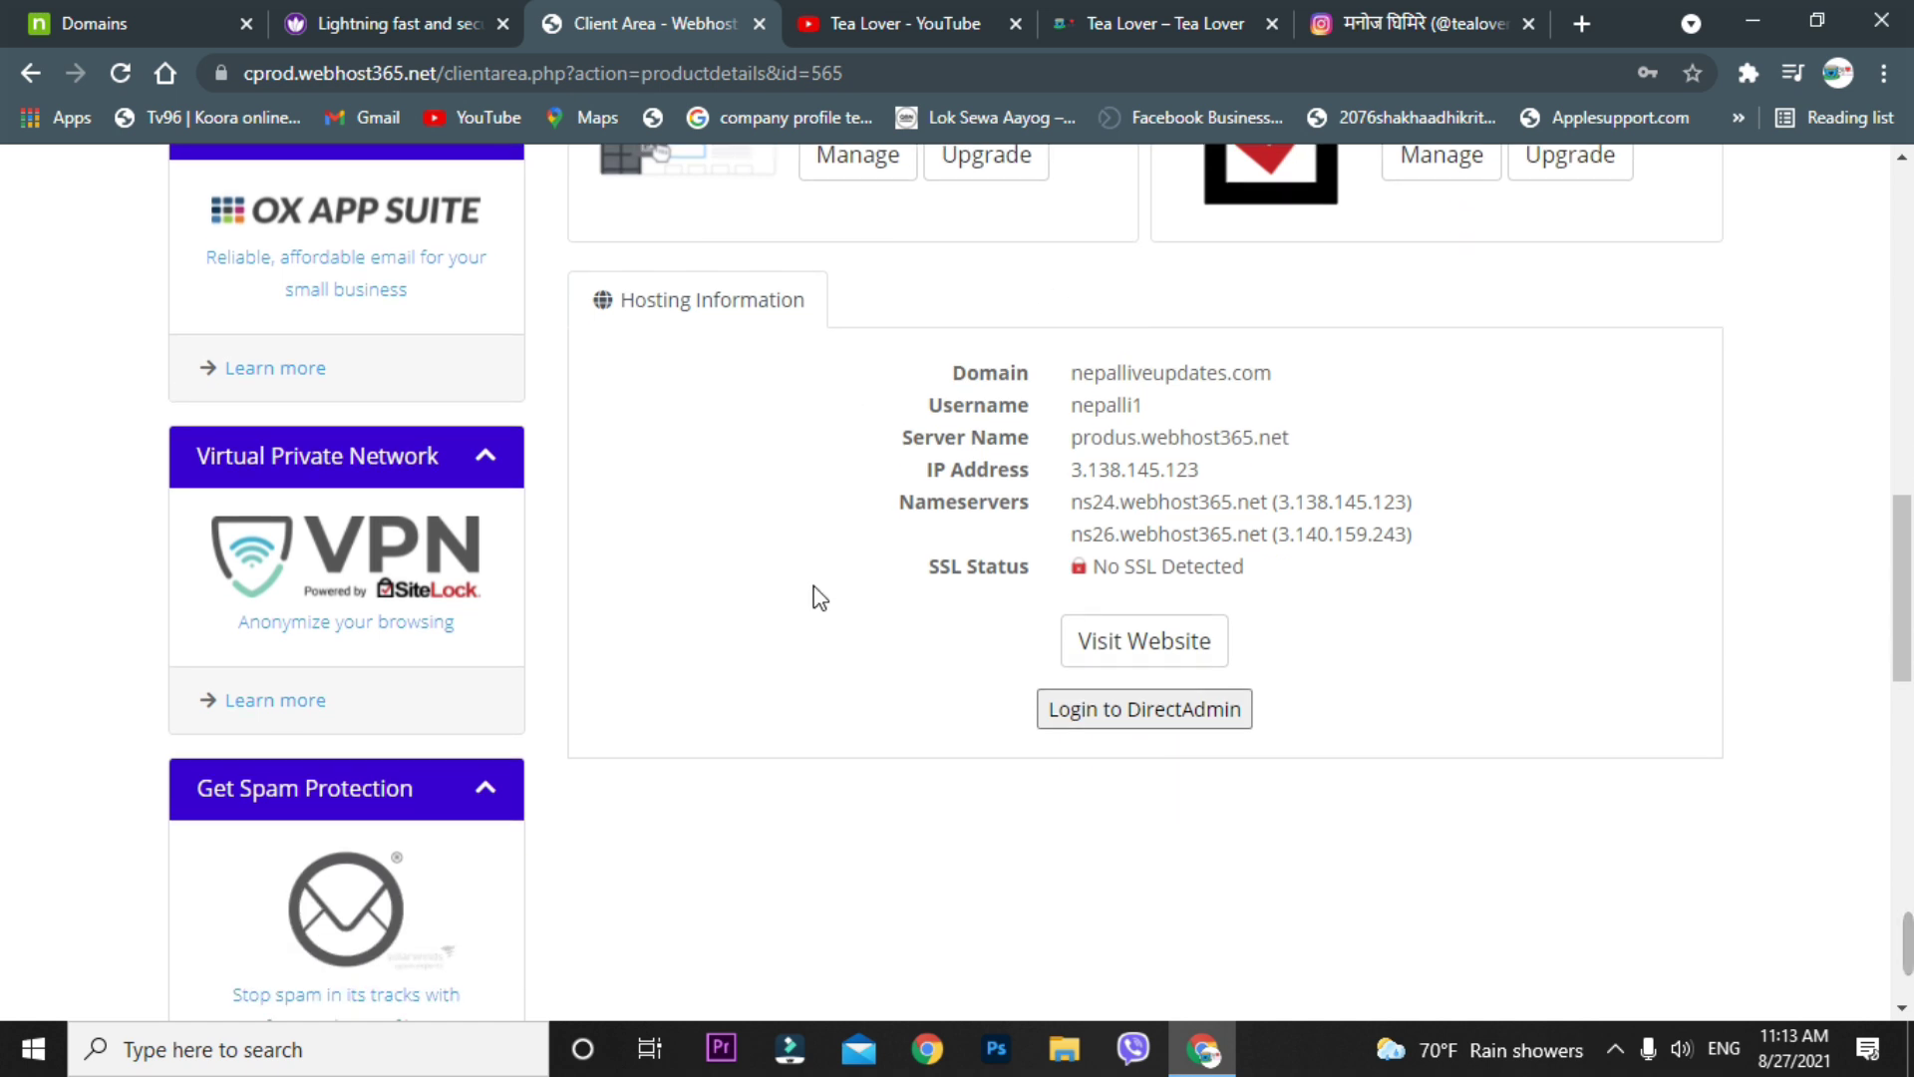
left_click(1219, 716)
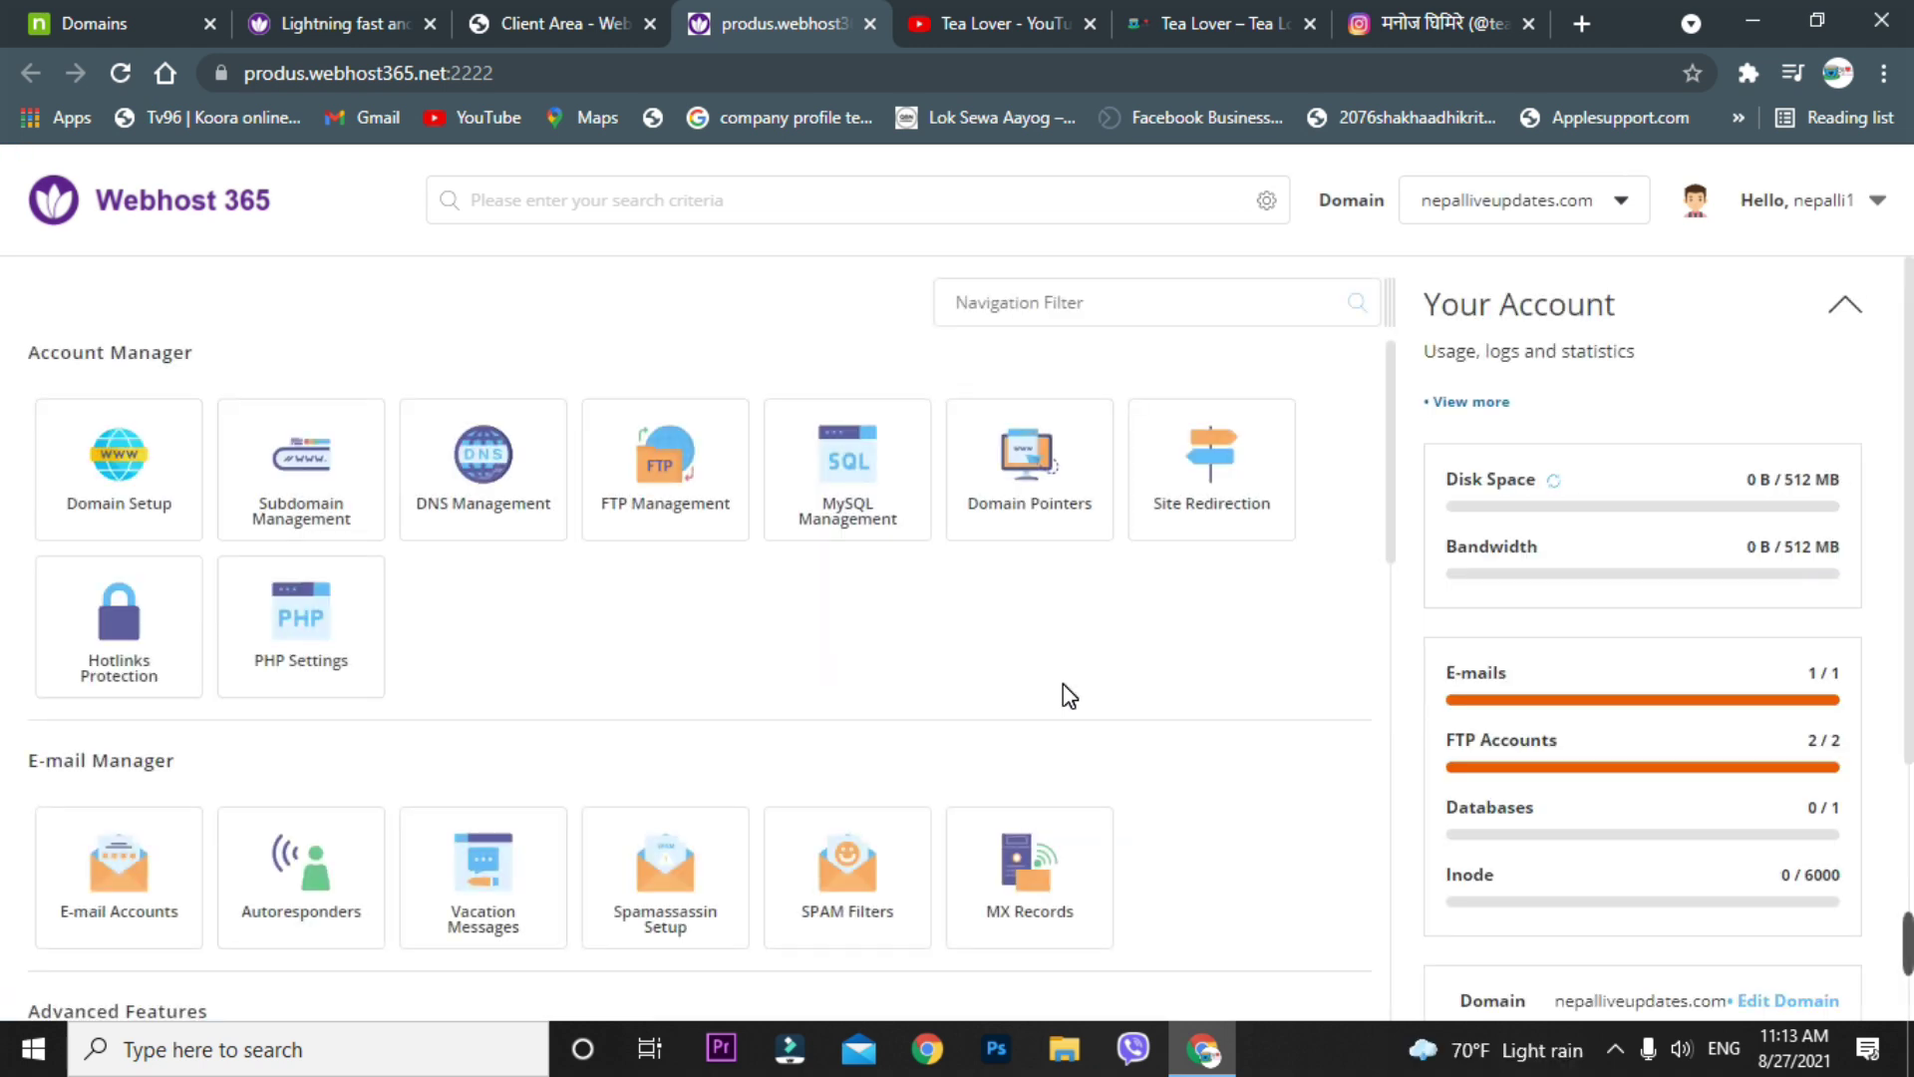
- Scroll DirectAdmin down to Softaculous Apps Installer, then return to NIC.UA Domains
scroll(1025, 376, "down", 12)
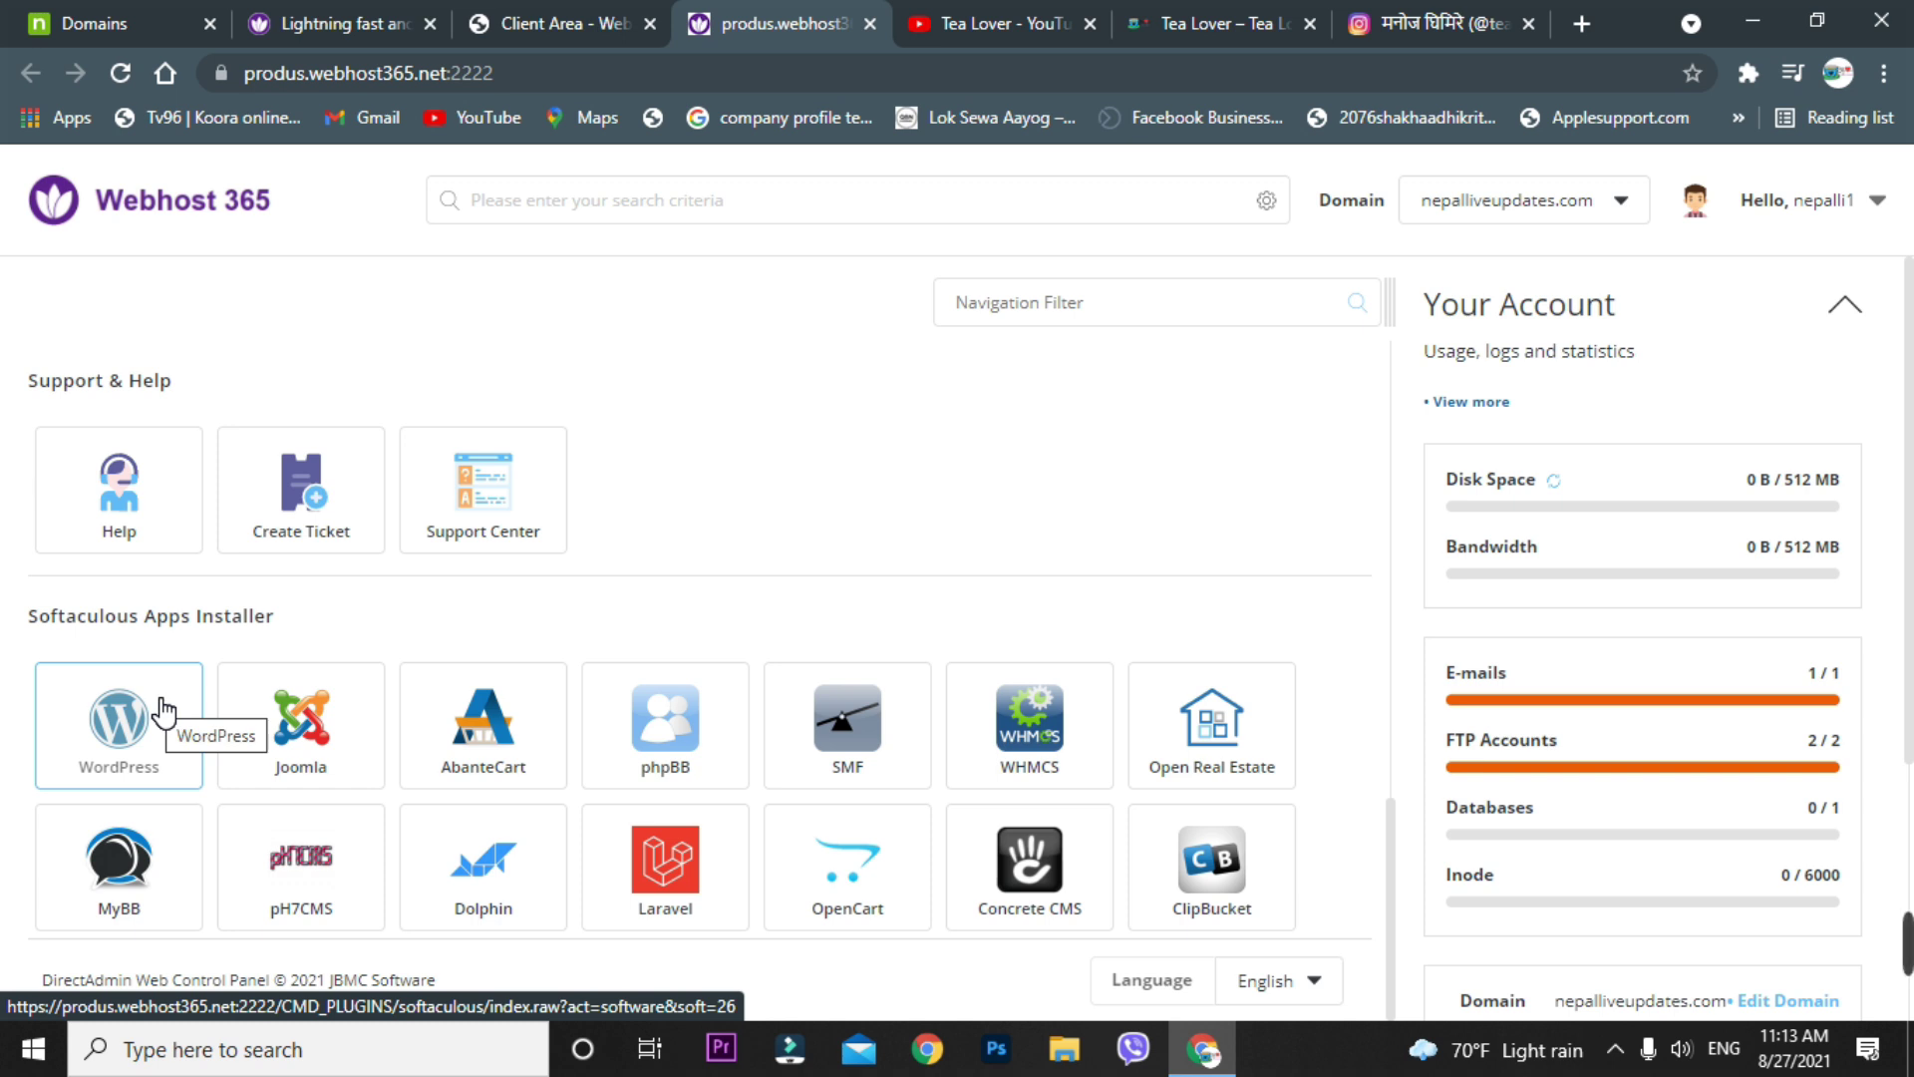
left_click(100, 23)
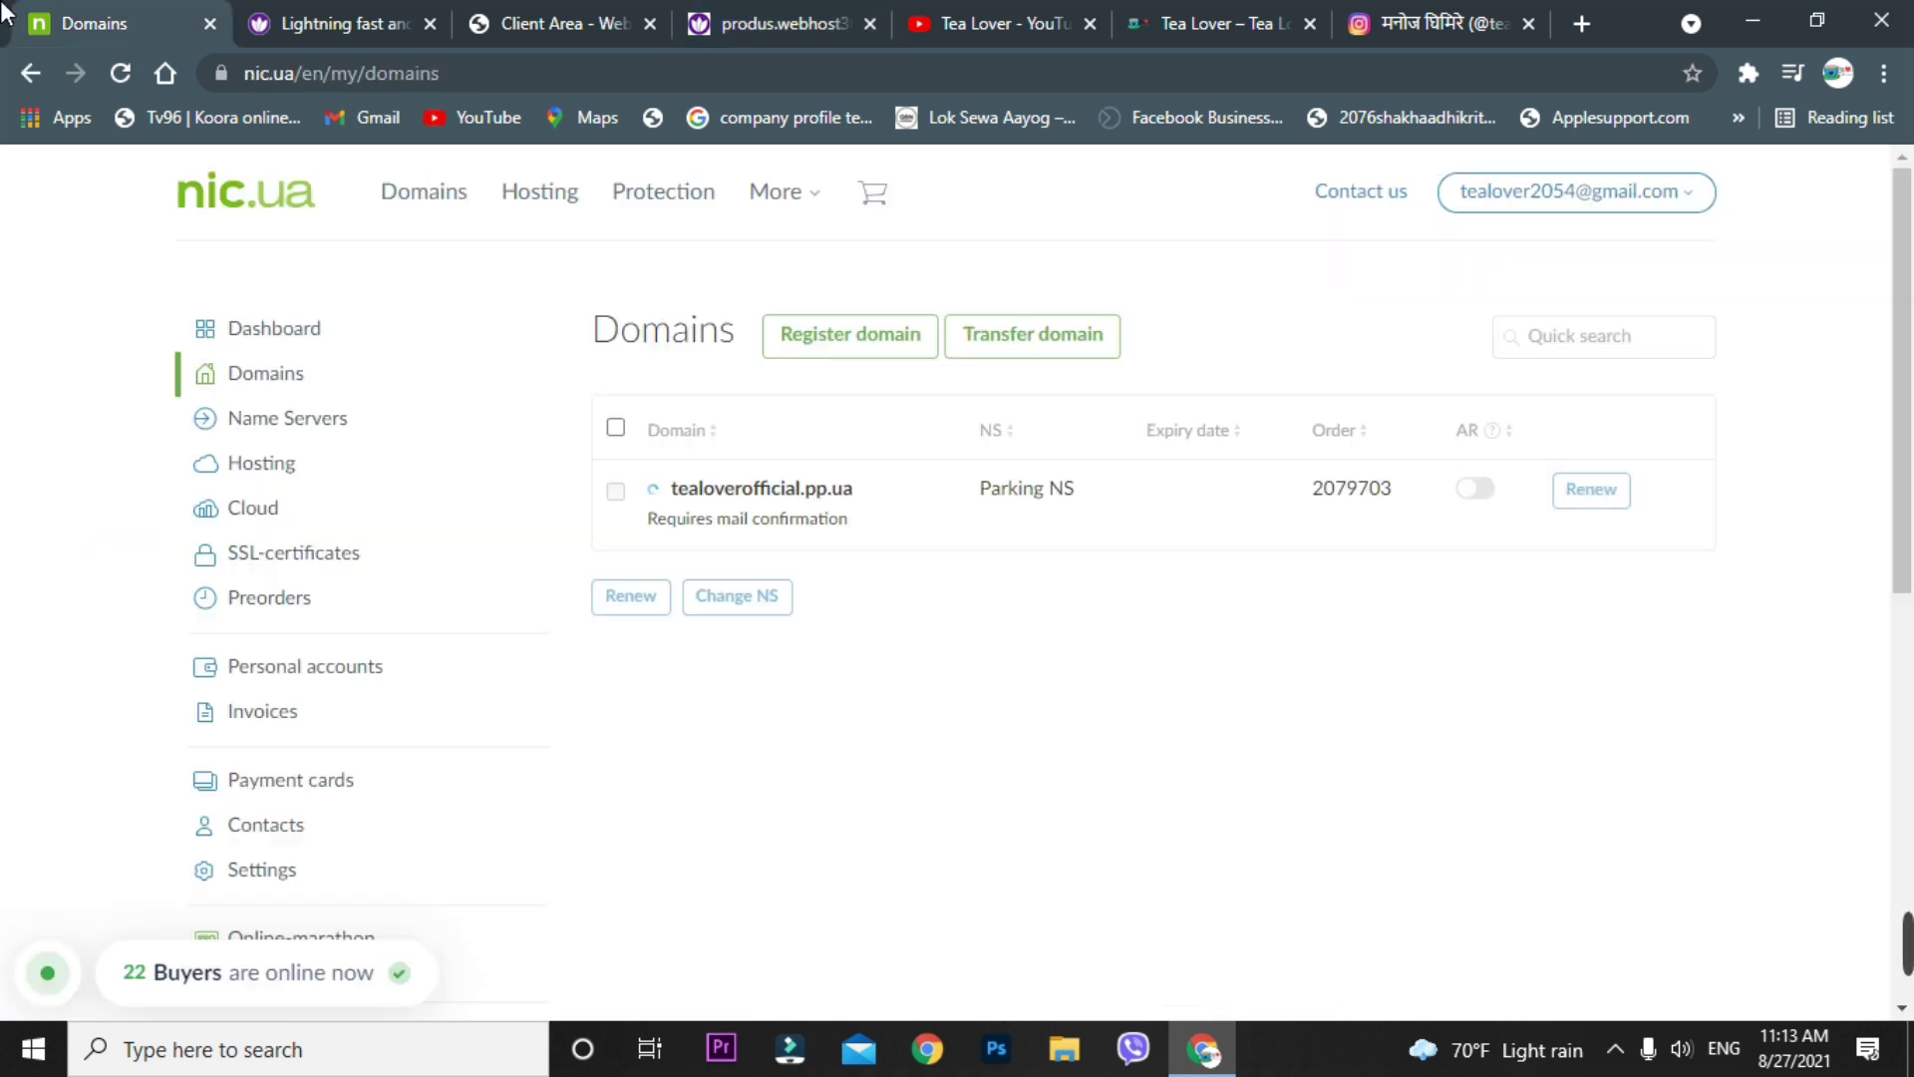
- Revisit the Webhost 365 pricing, NIC.UA Domains and product details tabs
left_click(346, 12)
scroll(636, 708, "up", 10)
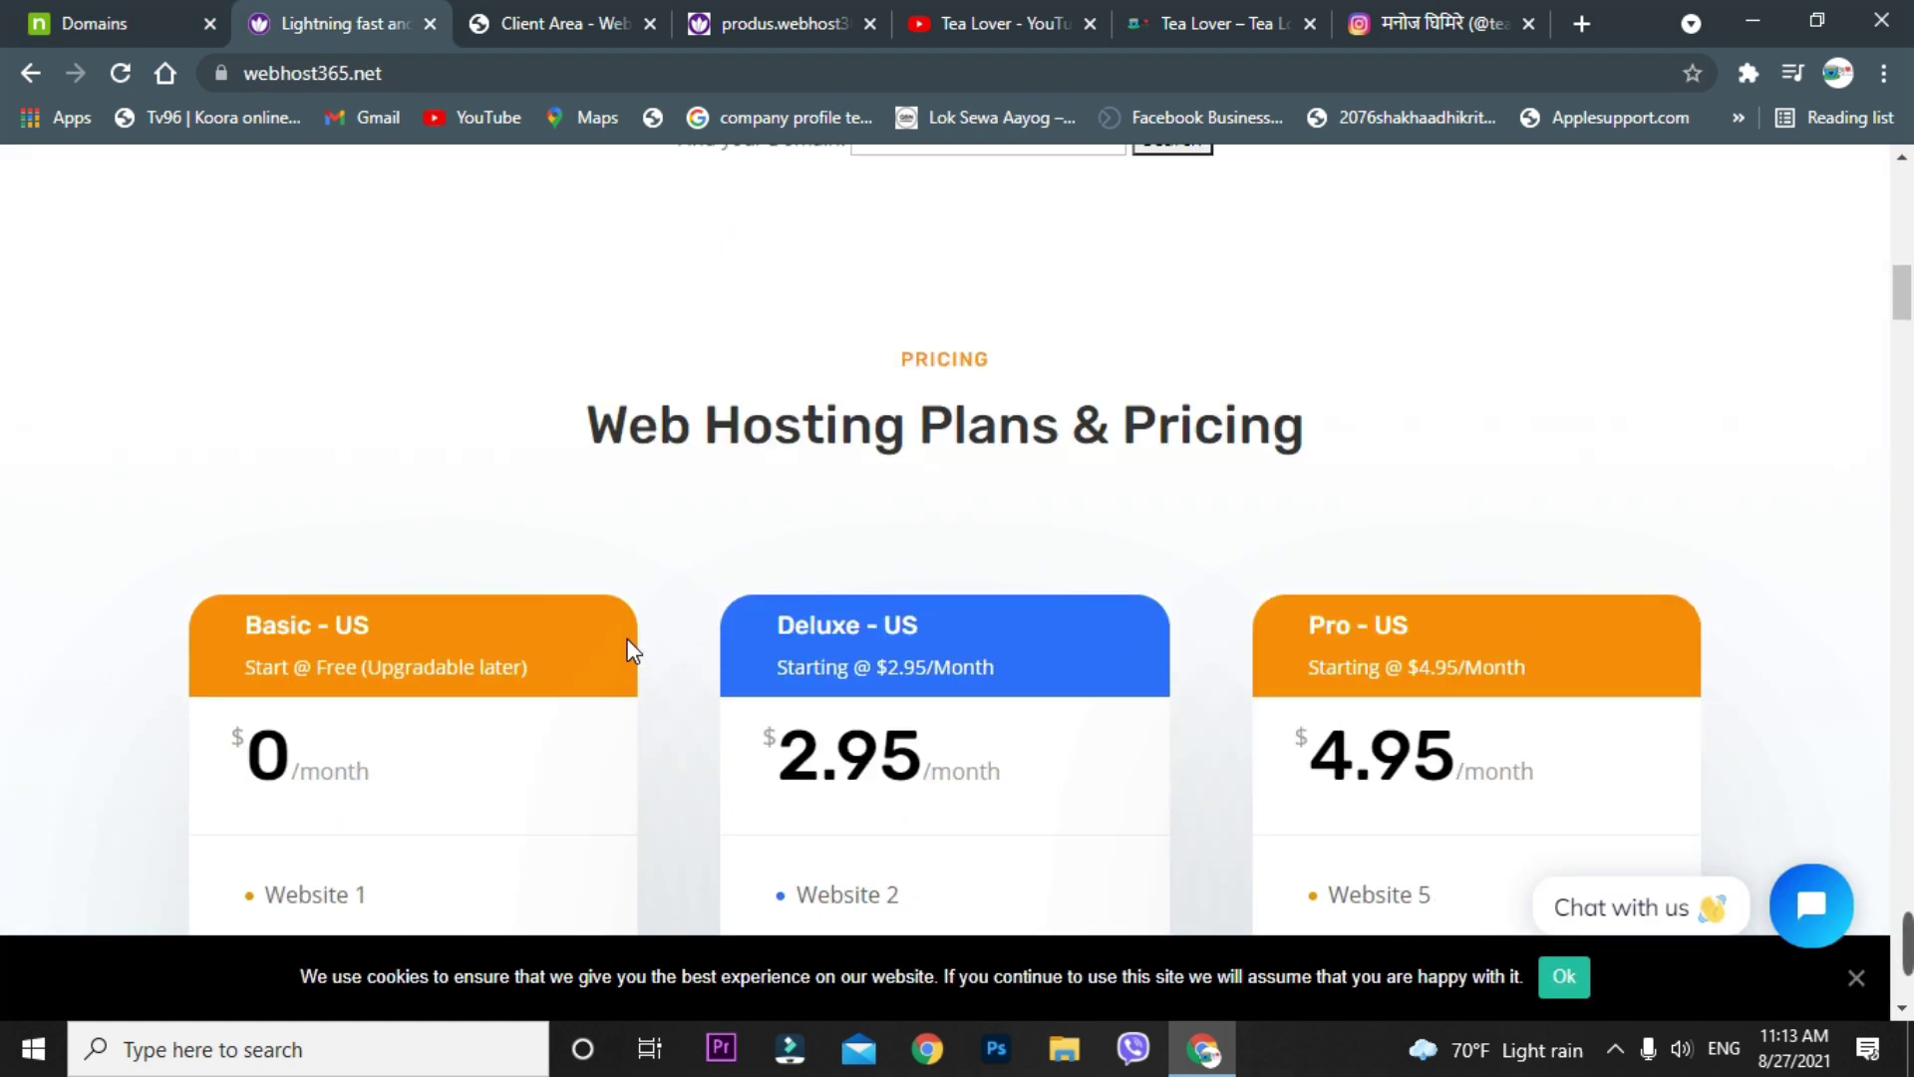
left_click(100, 23)
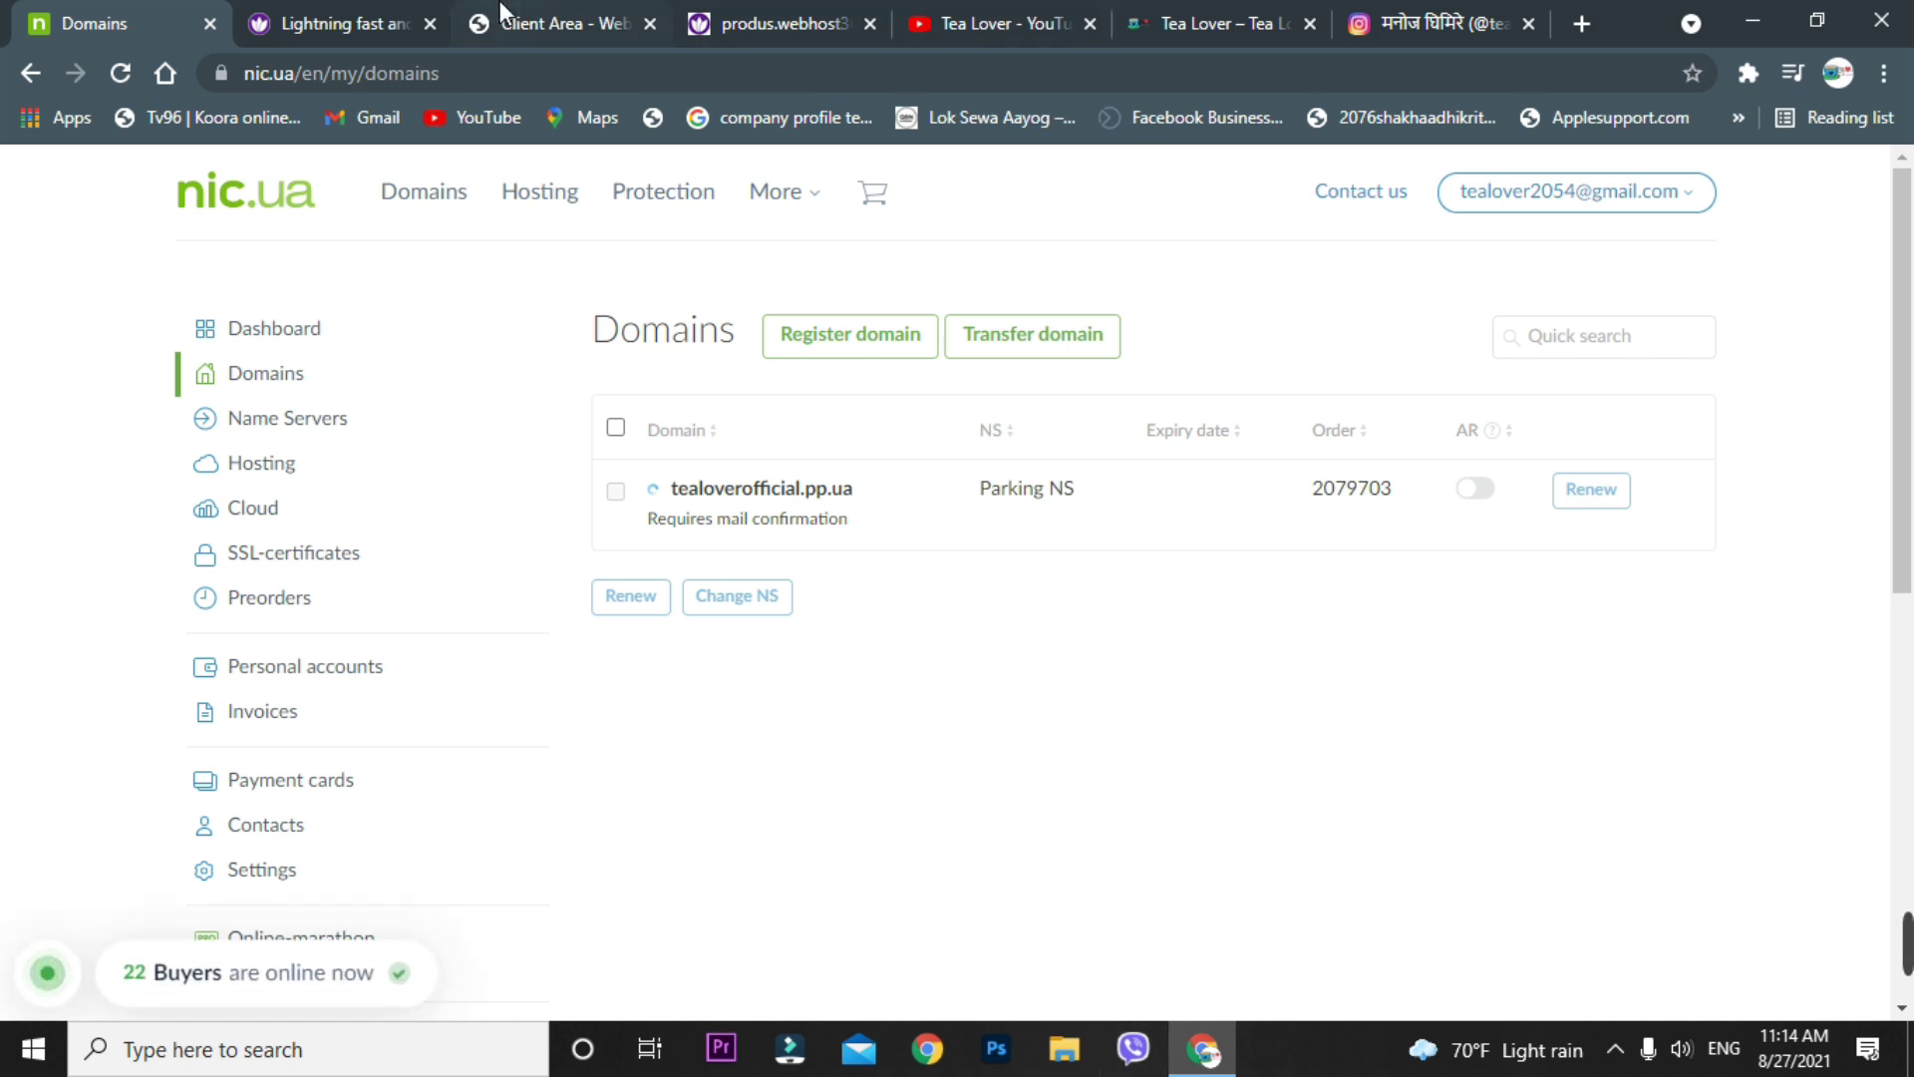
left_click(377, 12)
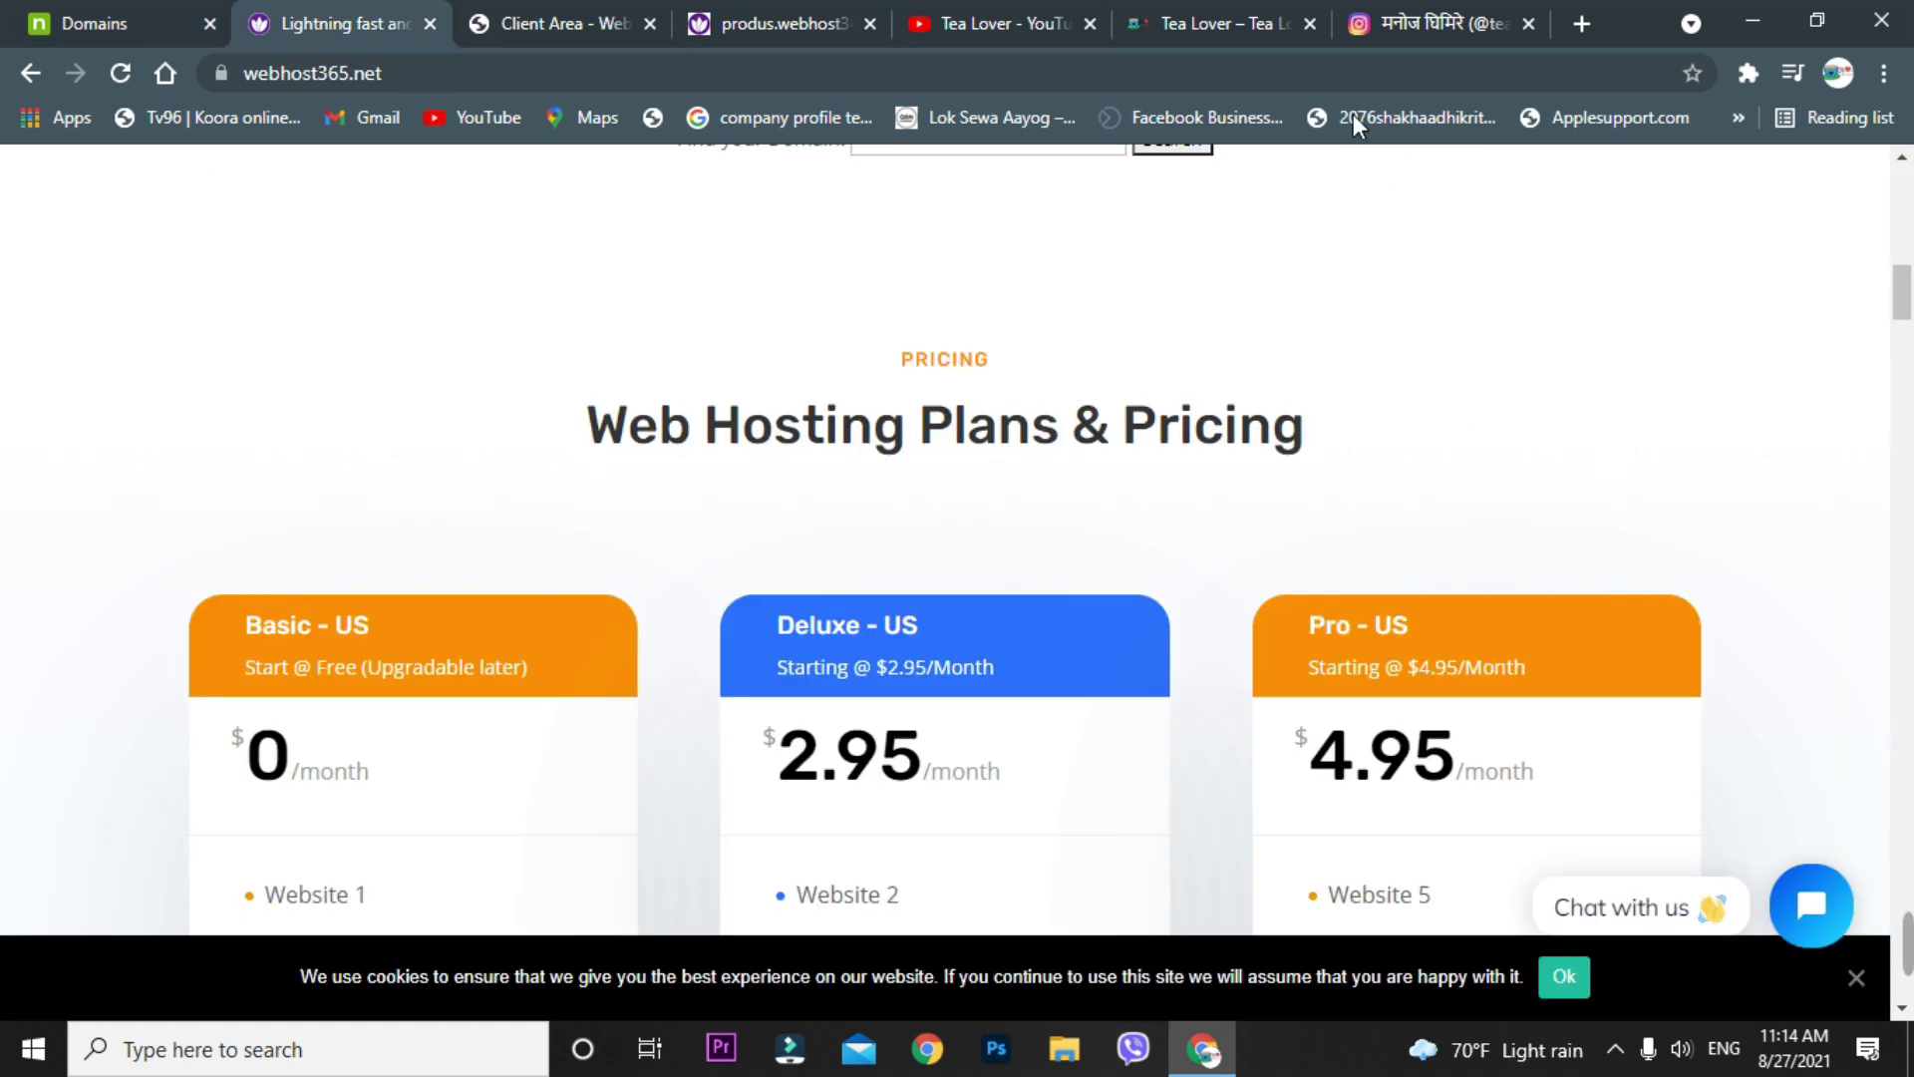
scroll(1346, 385, "down", 5)
left_click(576, 3)
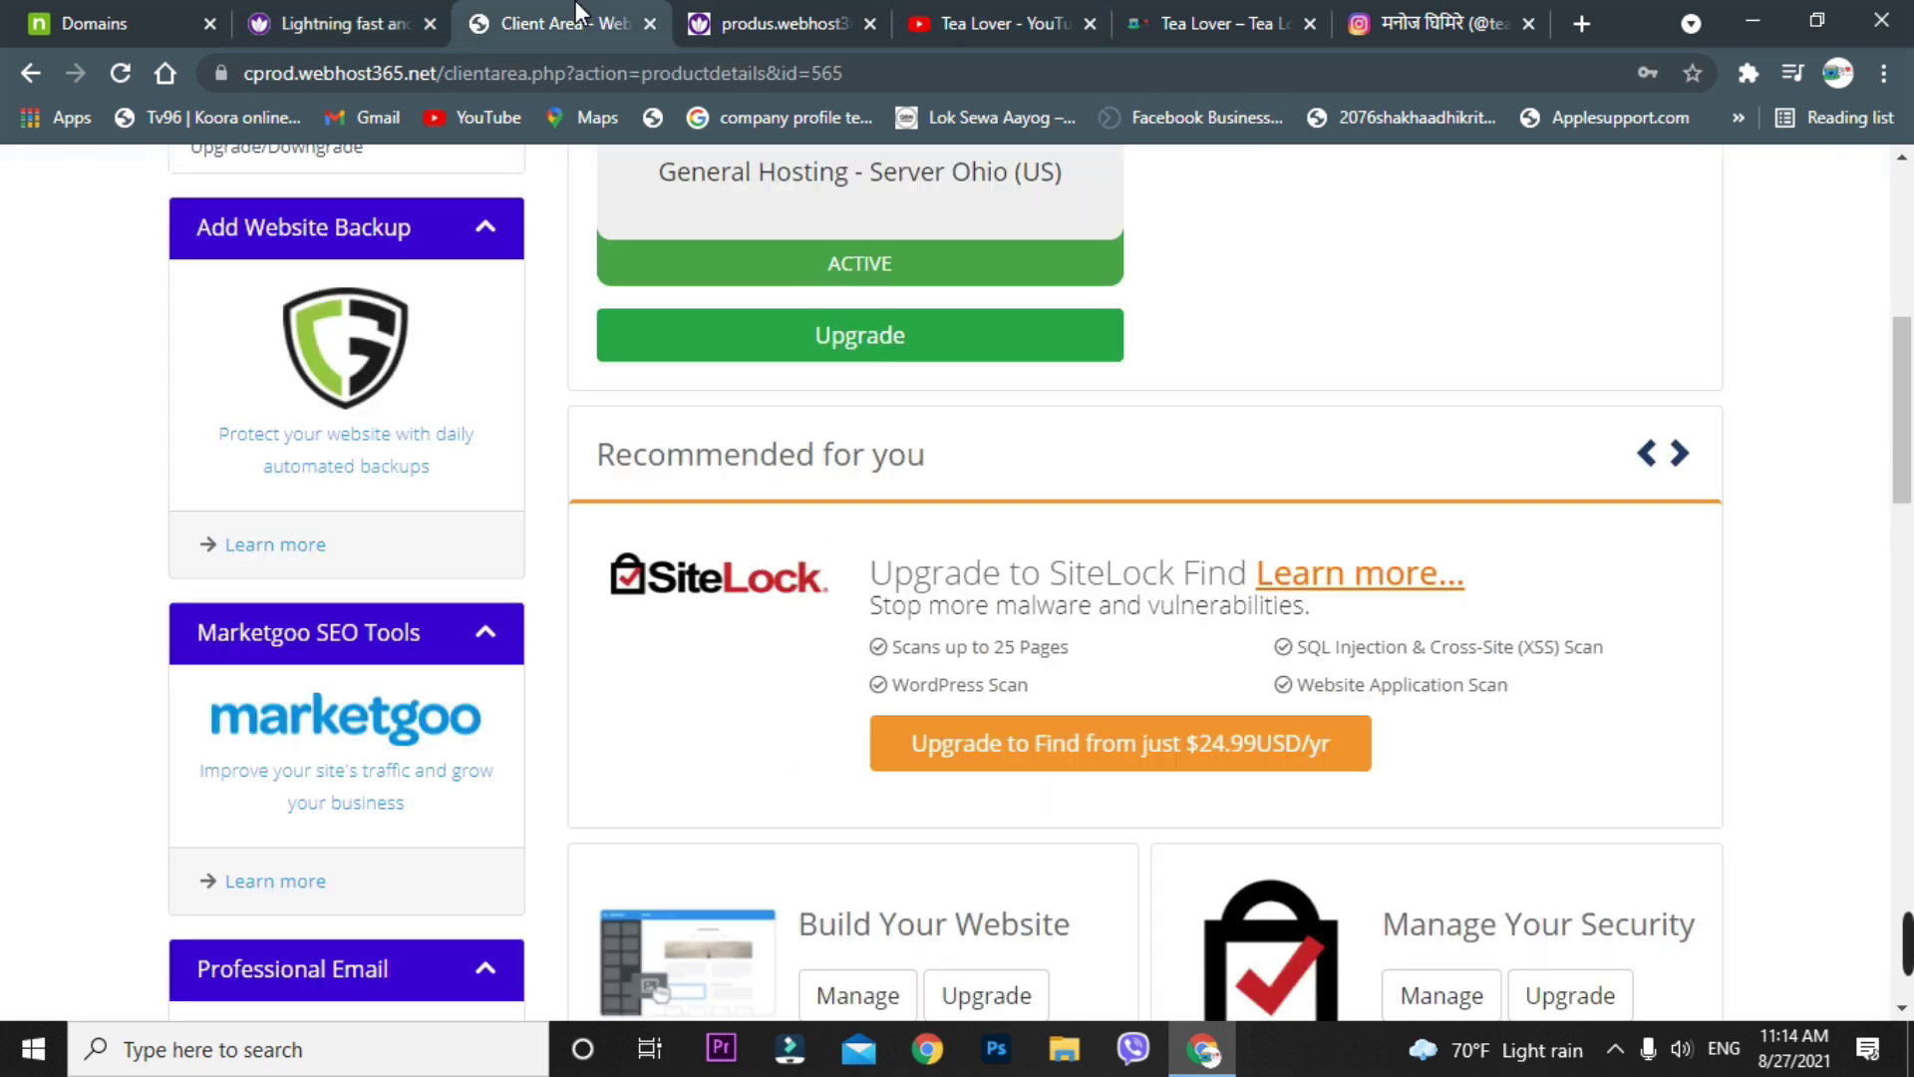
- Switch to the Tea Lover Instagram profile and select its username
left_click(1441, 23)
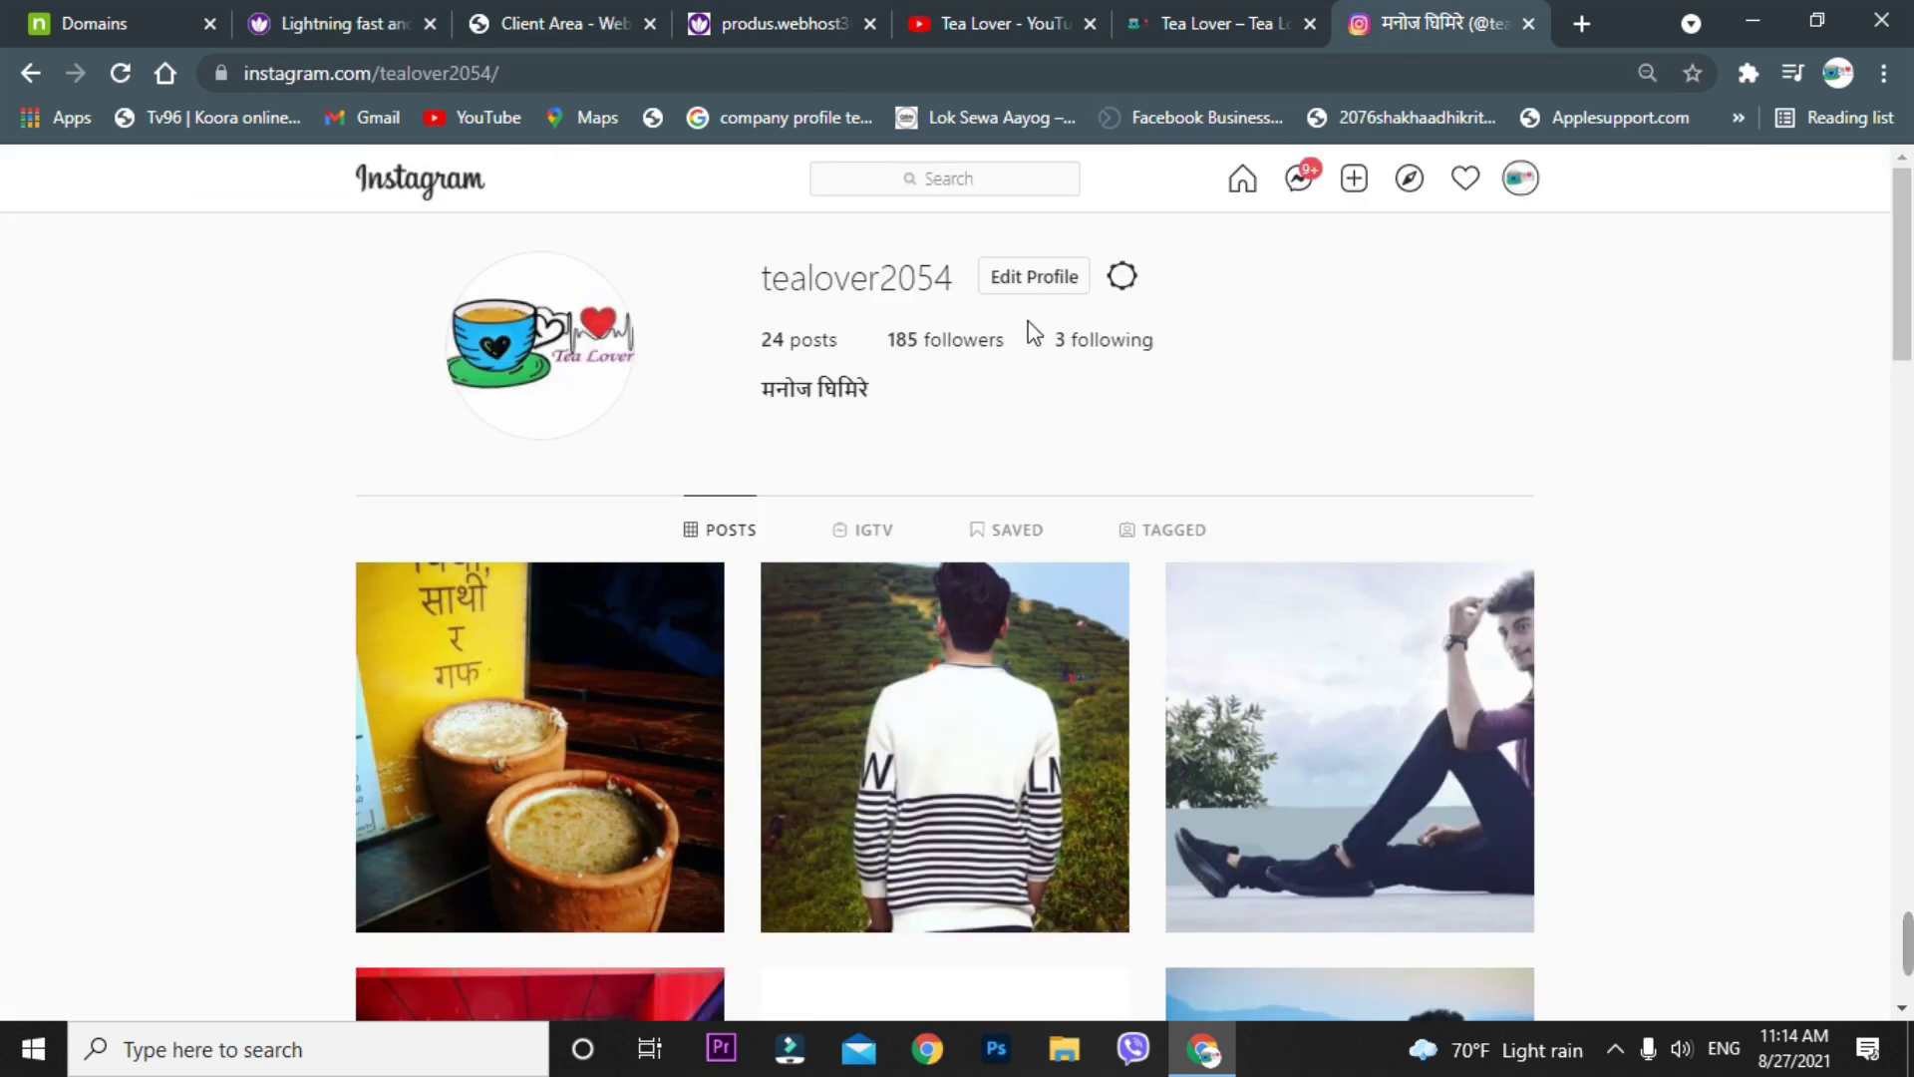
double_click(788, 269)
left_click(1381, 544)
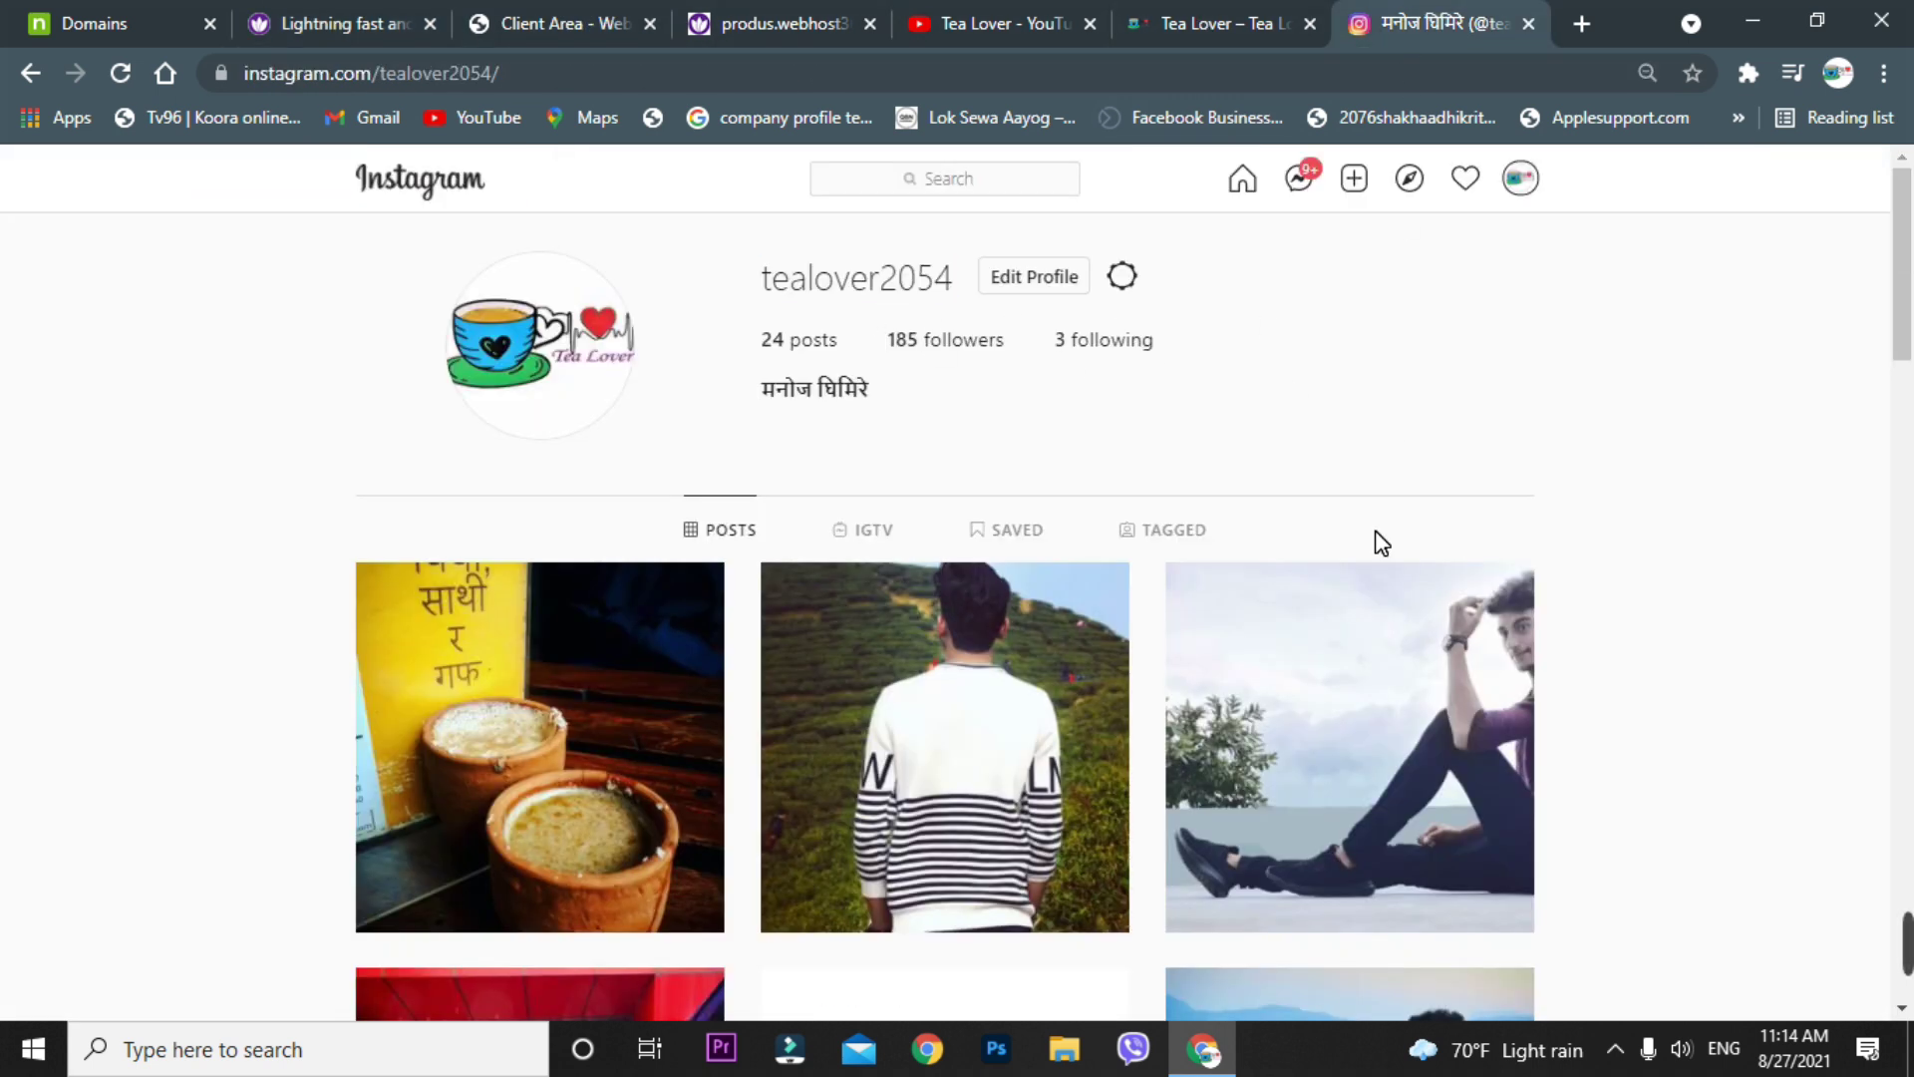